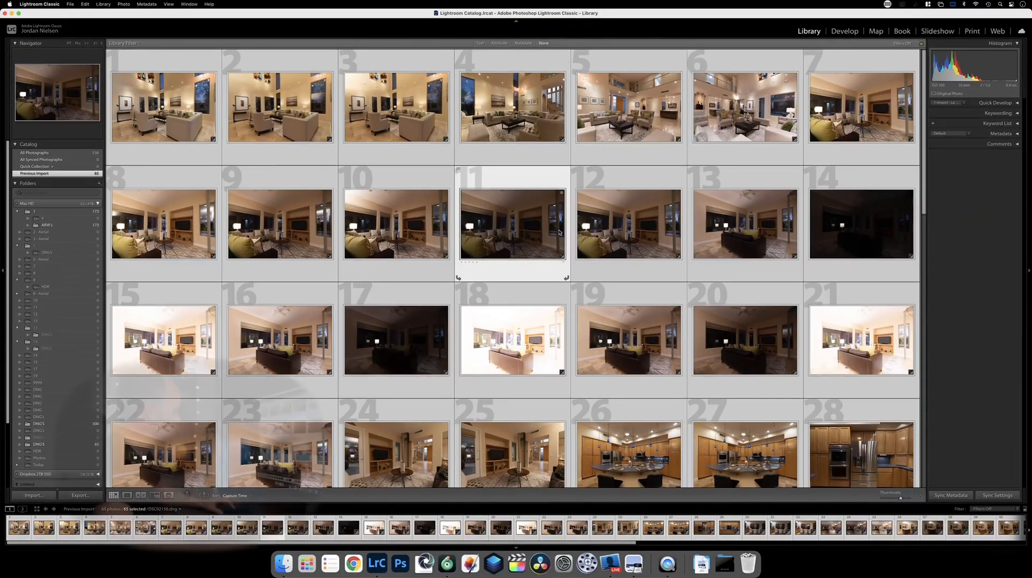
Add all selected photos of the previous import to the Quick Collection and open it, with the Mac HD folder tree collapsed.
key(b)
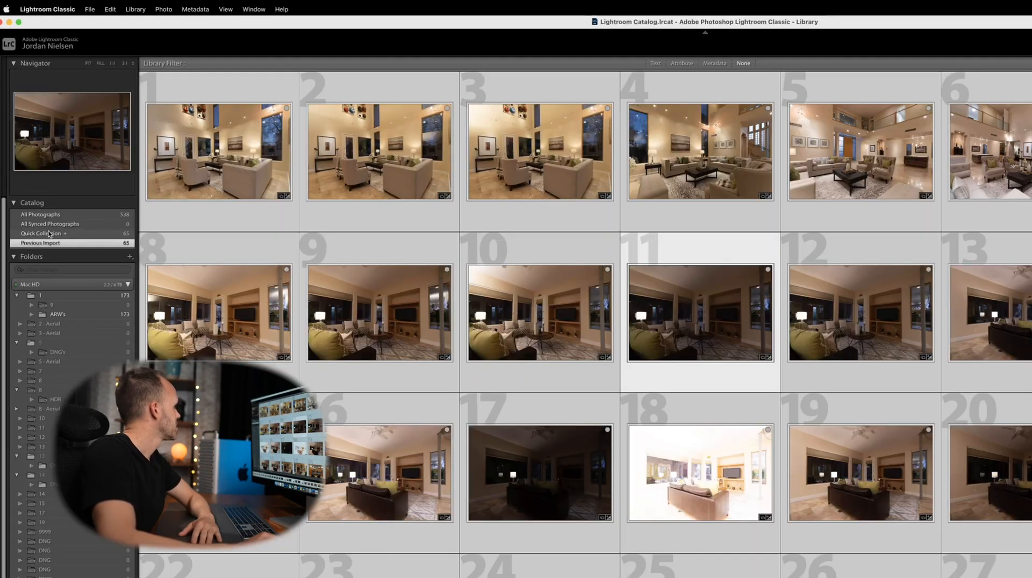
click(50, 234)
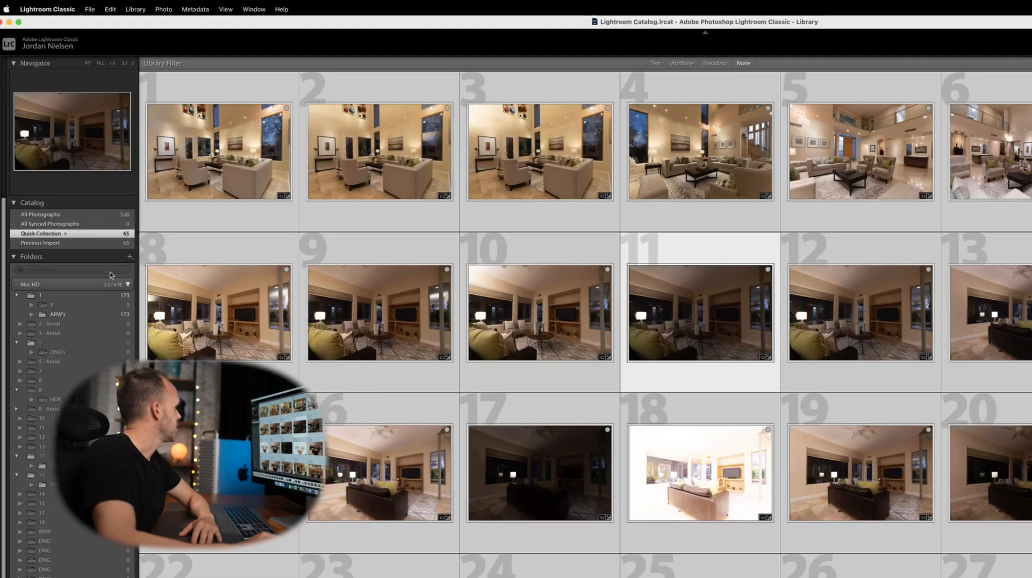
click(127, 284)
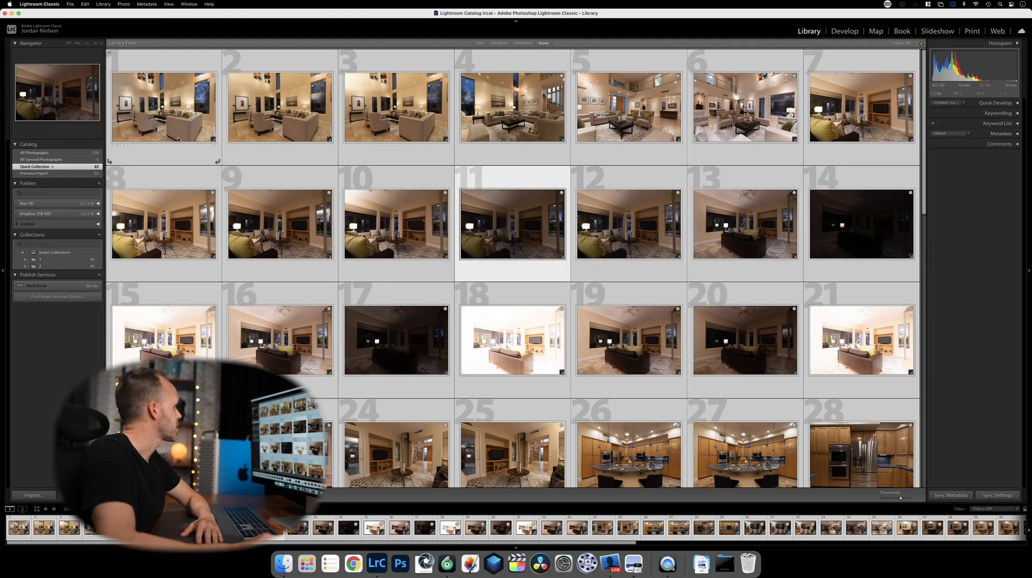
click(272, 102)
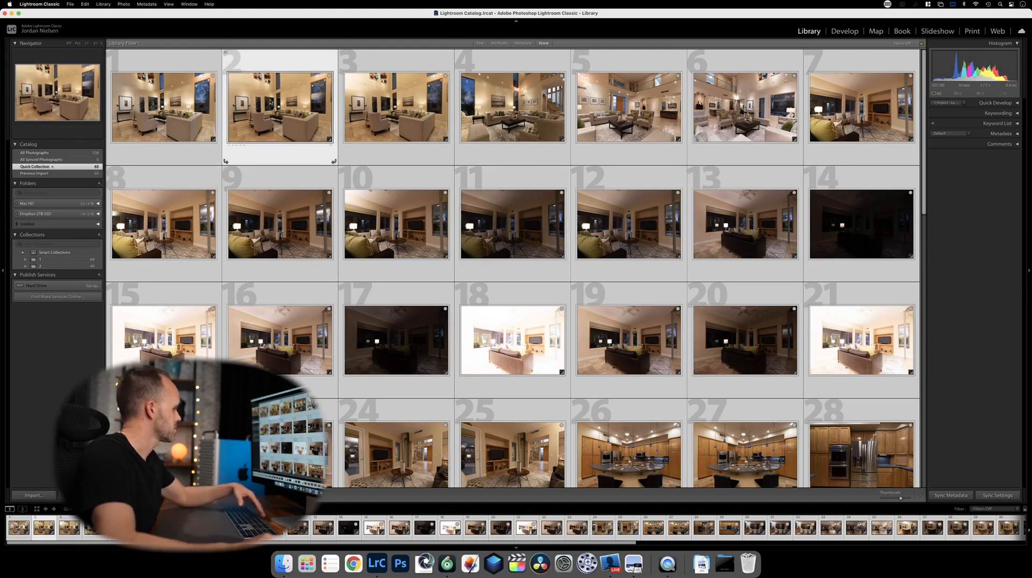
key(super+shift+b)
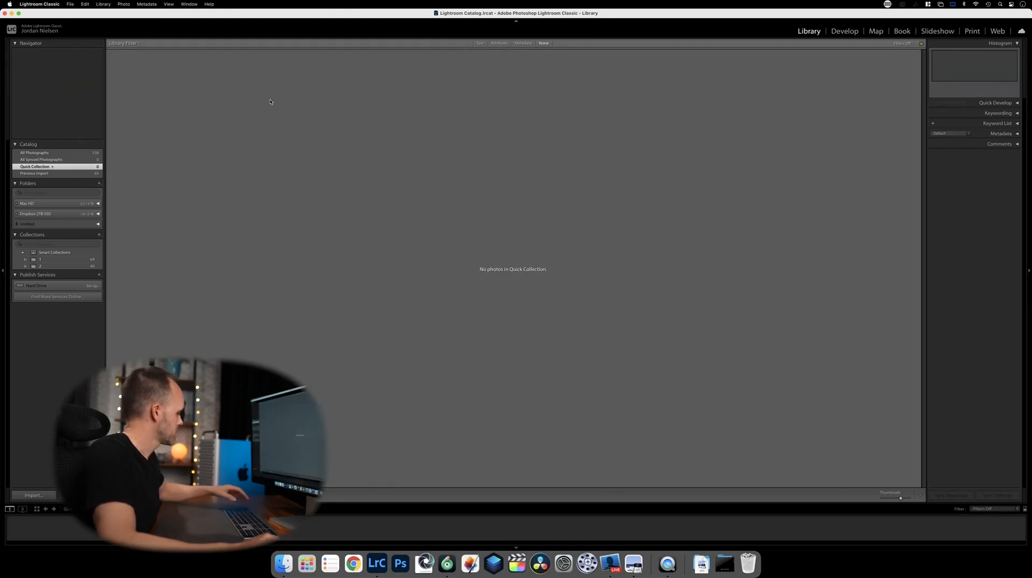
key(super+z)
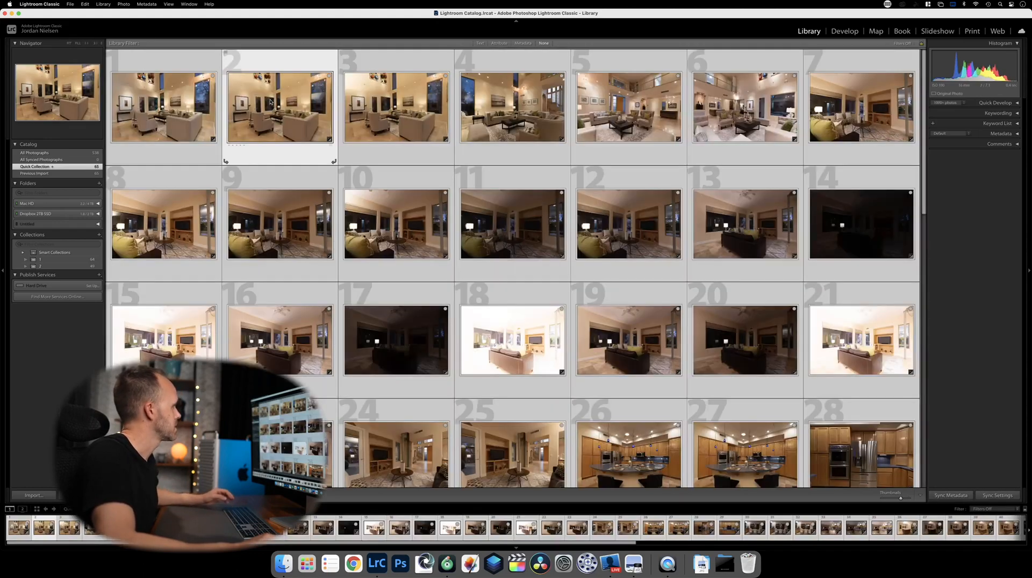
Remove the two duplicates of the first living room shot from the Quick Collection and enlarge the grid thumbnails.
click(274, 62)
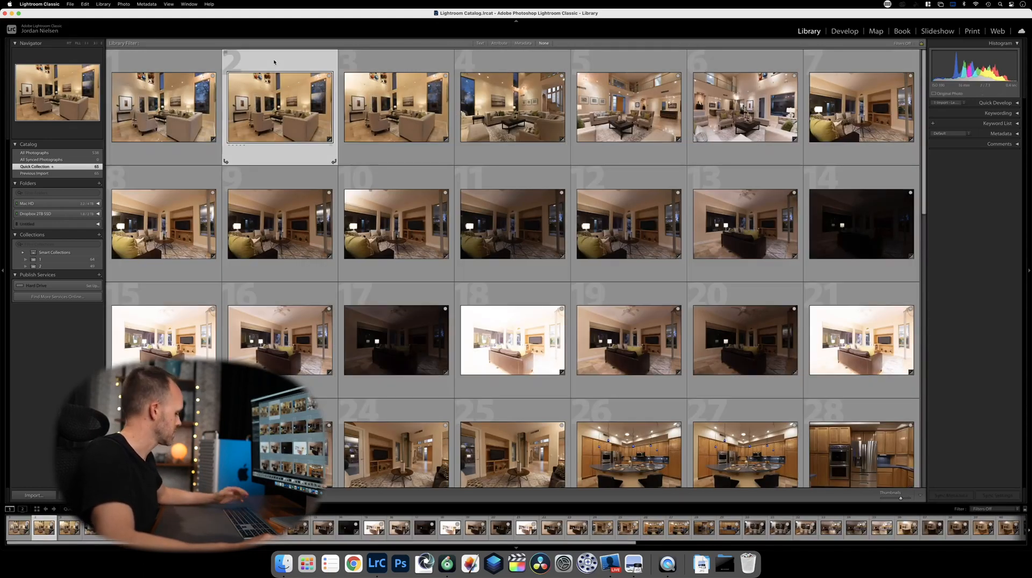
key(b)
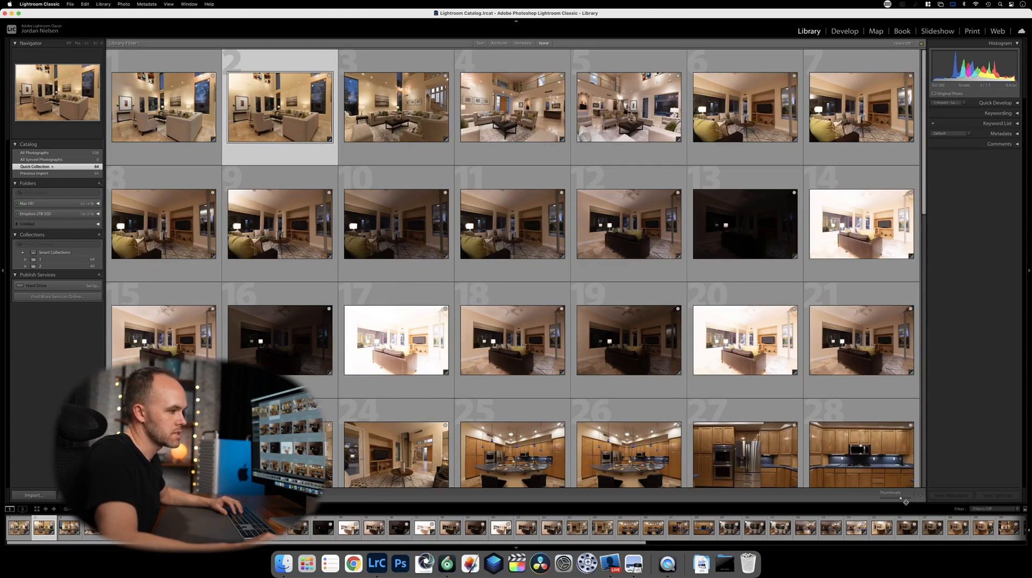
drag(901, 498, 909, 499)
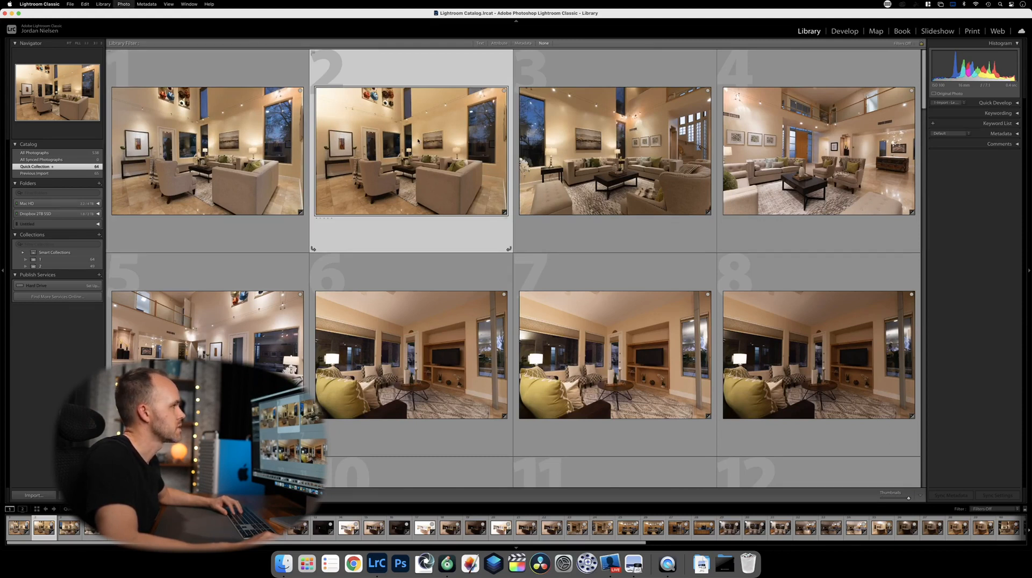
key(b)
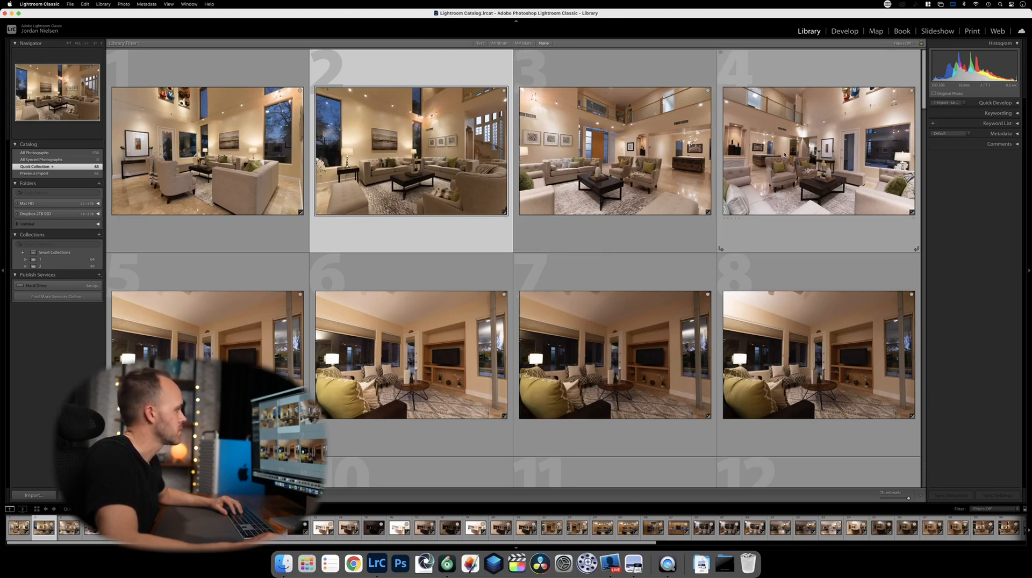
Remove the brightest exposure of the green armchair view, photo 8, from the Quick Collection.
scroll(785, 155, down, 5)
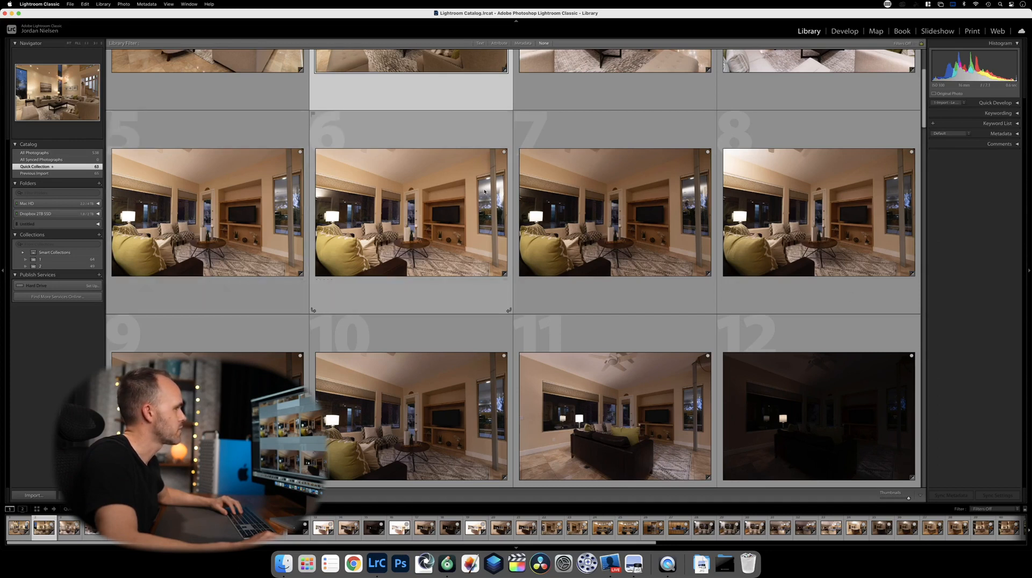
scroll(659, 242, down, 3)
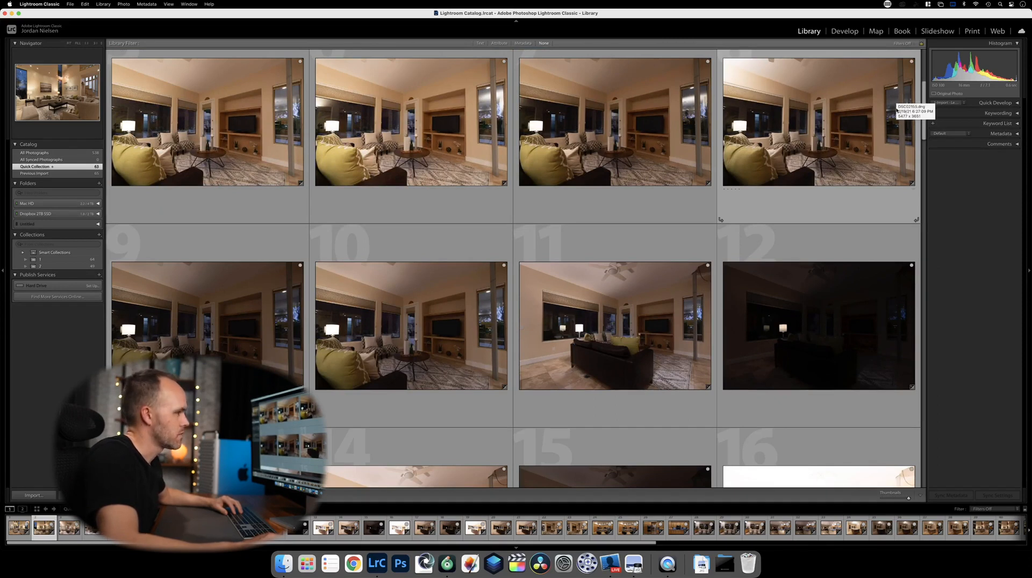
scroll(896, 100, down, 1)
scroll(896, 110, up, 1)
scroll(897, 111, up, 1)
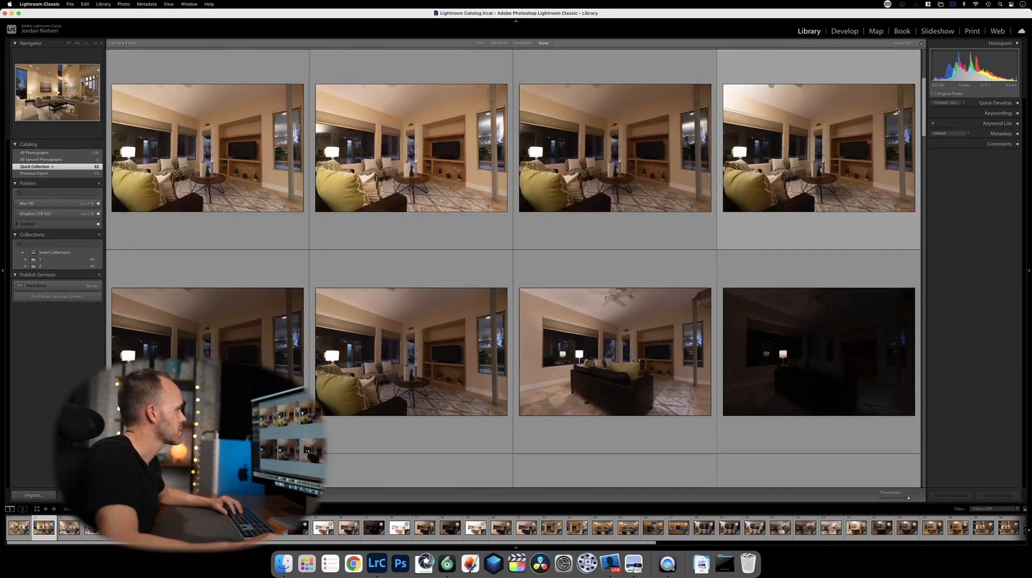
scroll(897, 110, up, 1)
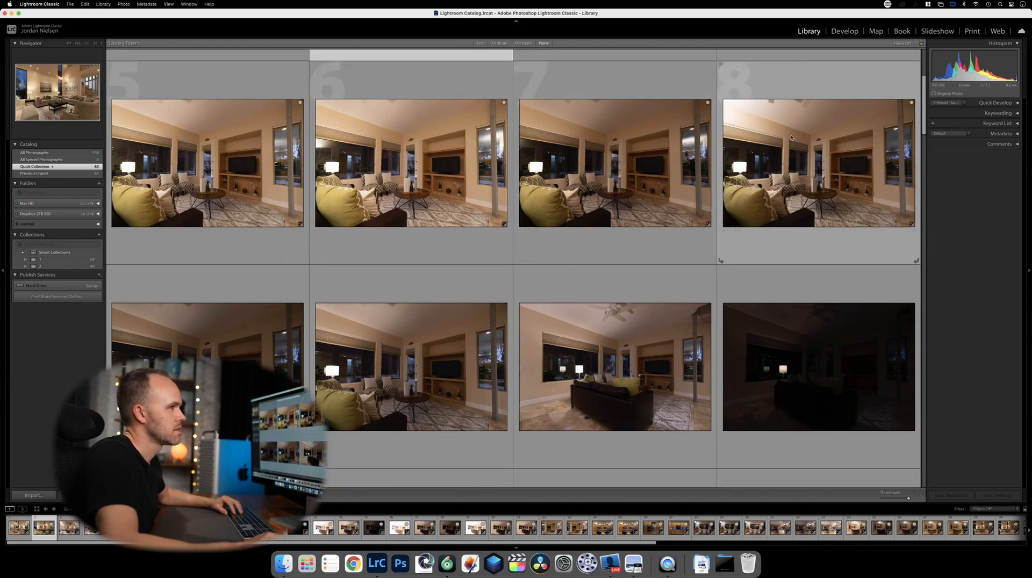
click(833, 140)
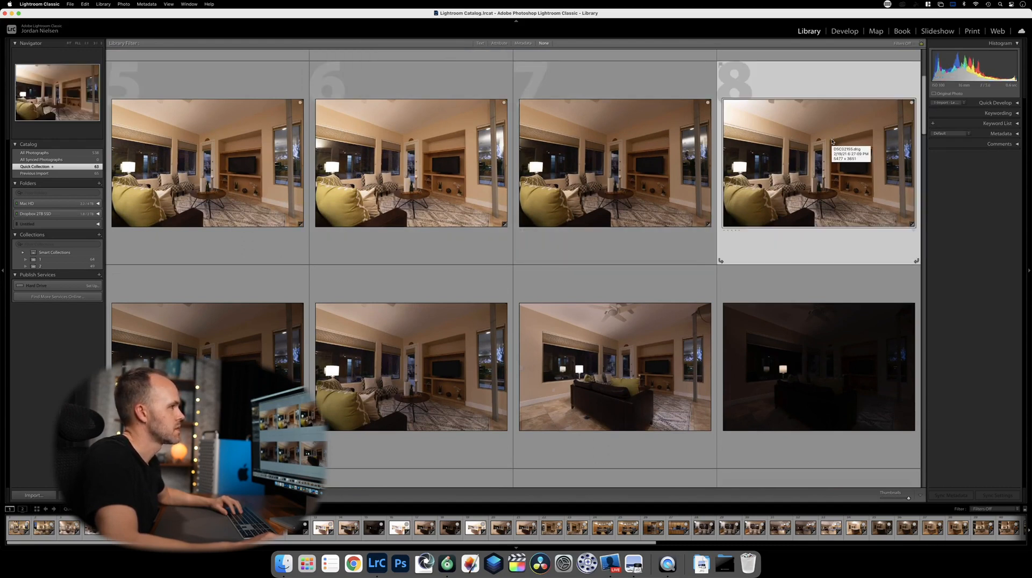
key(b)
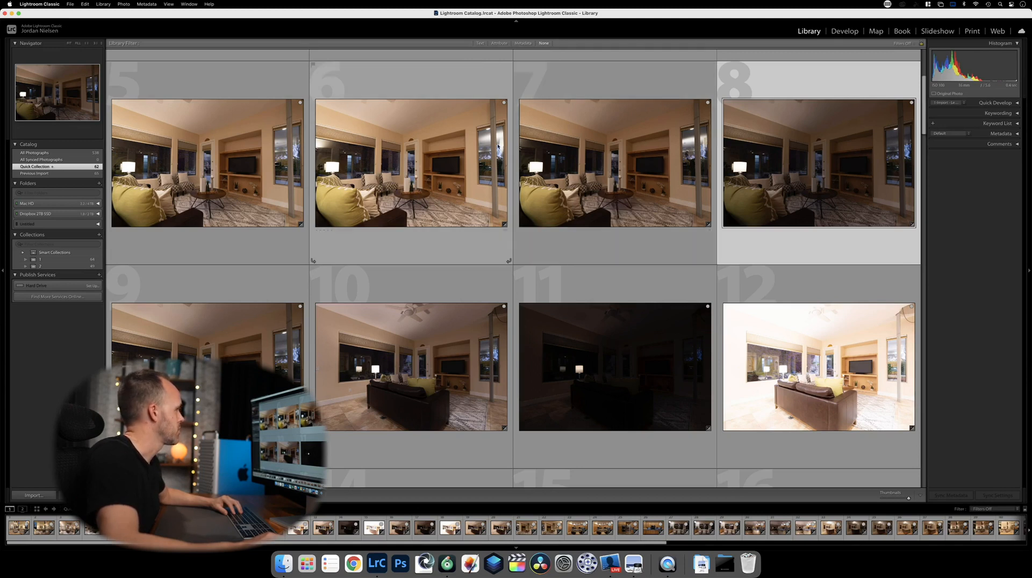
click(440, 174)
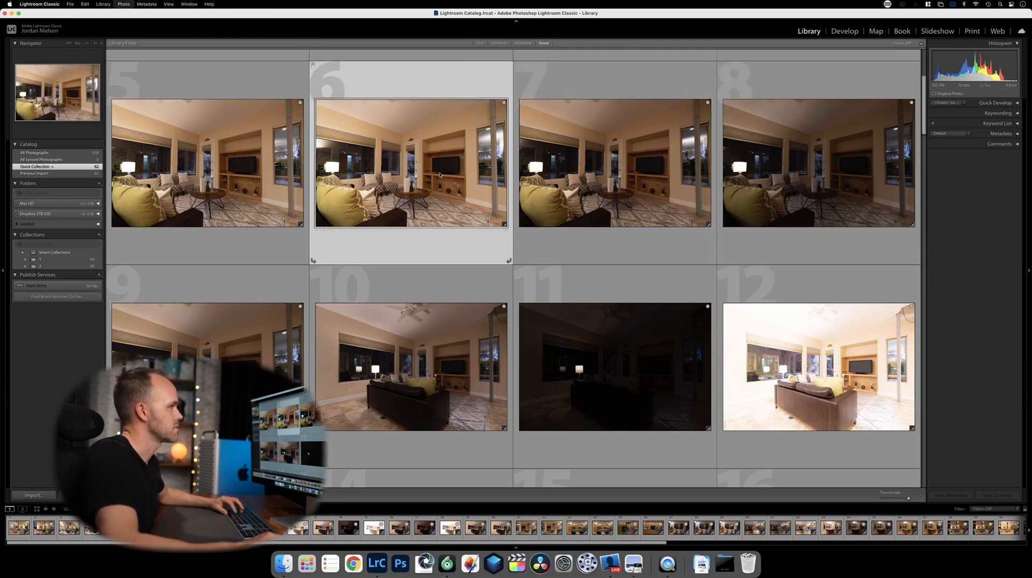
key(b)
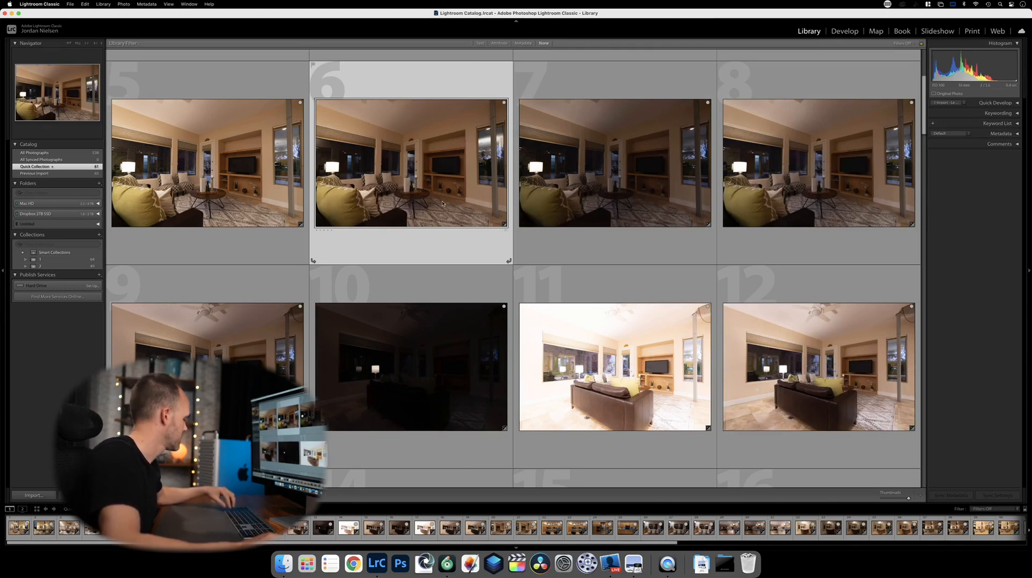
key(super+z)
key(super+z)
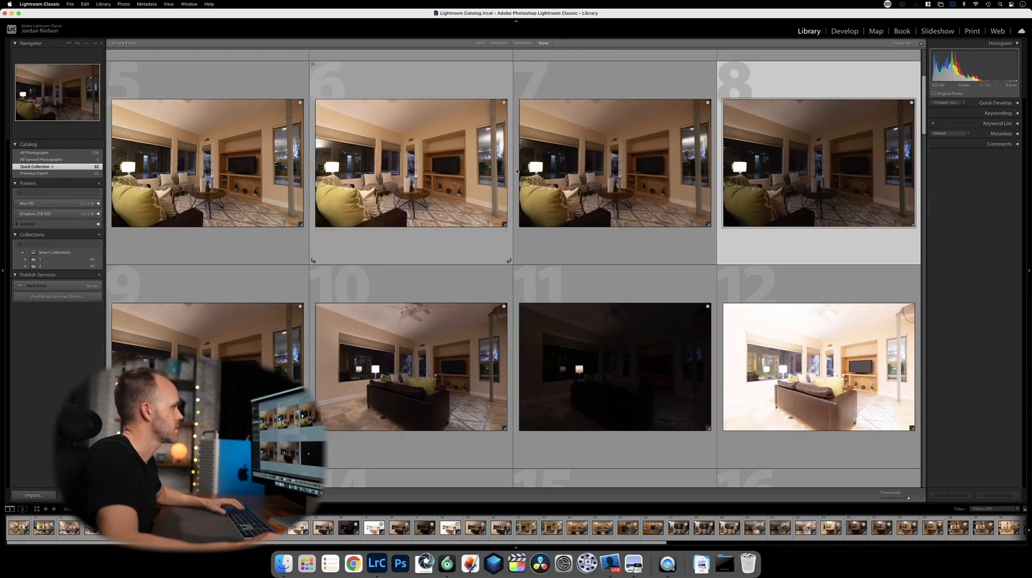
Remove three surplus exposures of the green armchair view from the Quick Collection, starting with photo 5 and keeping two.
click(186, 163)
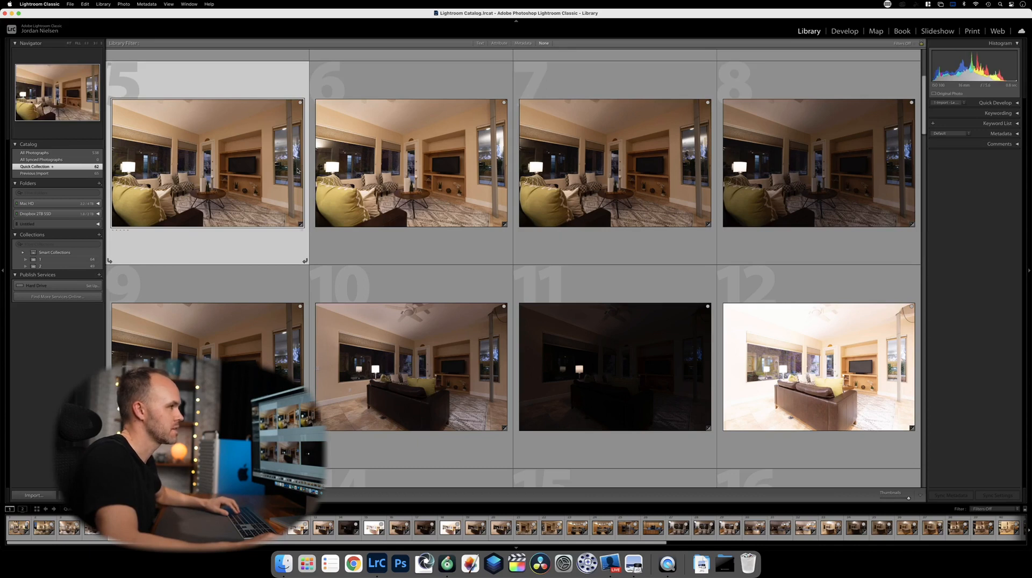
scroll(242, 166, up, 2)
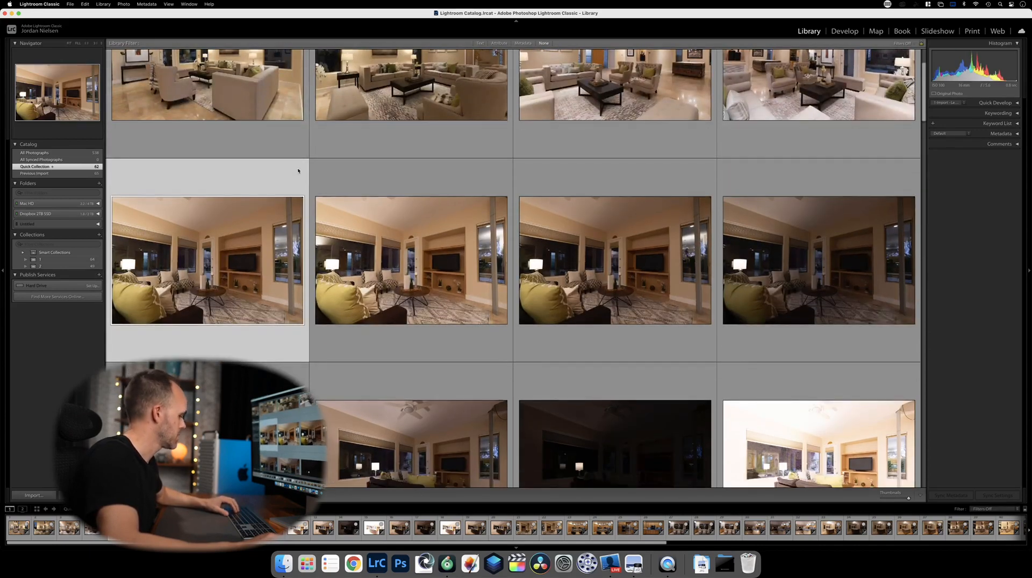
key(b)
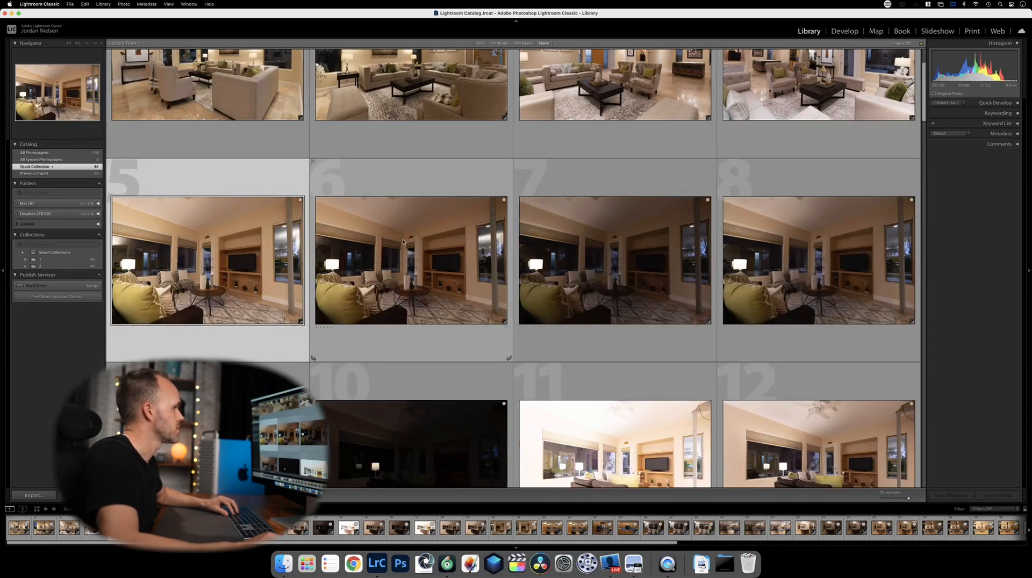
click(474, 300)
key(b)
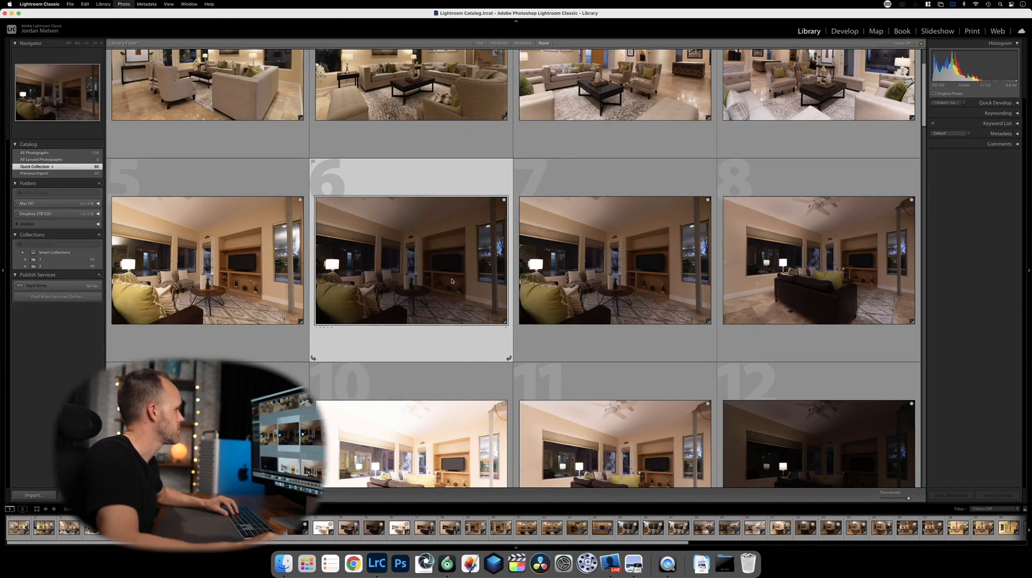
key(b)
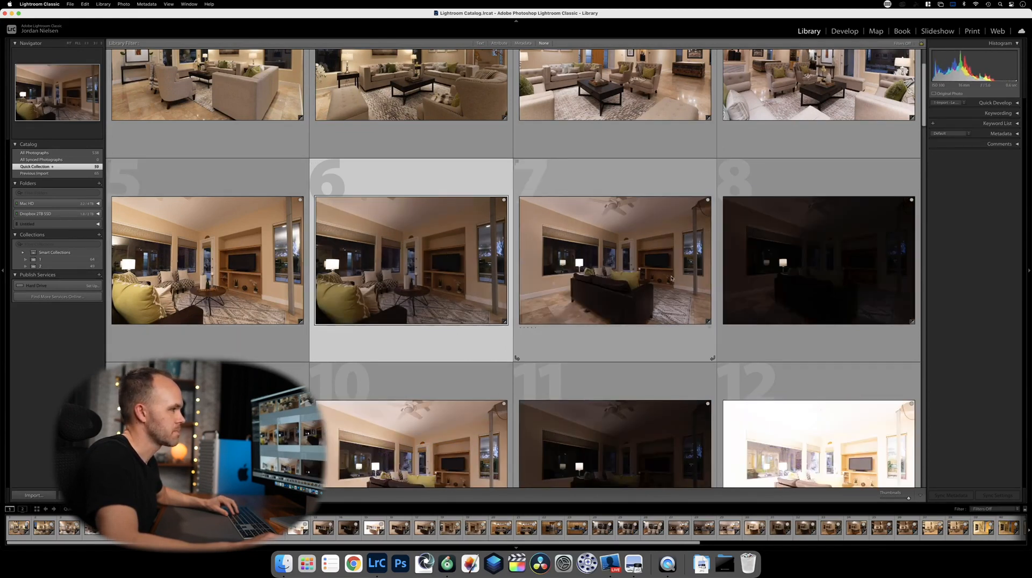
Remove the nearly black shot and the overexposed shot after it, both of the brown sofa view, from the Quick Collection.
scroll(538, 247, down, 3)
scroll(713, 230, up, 1)
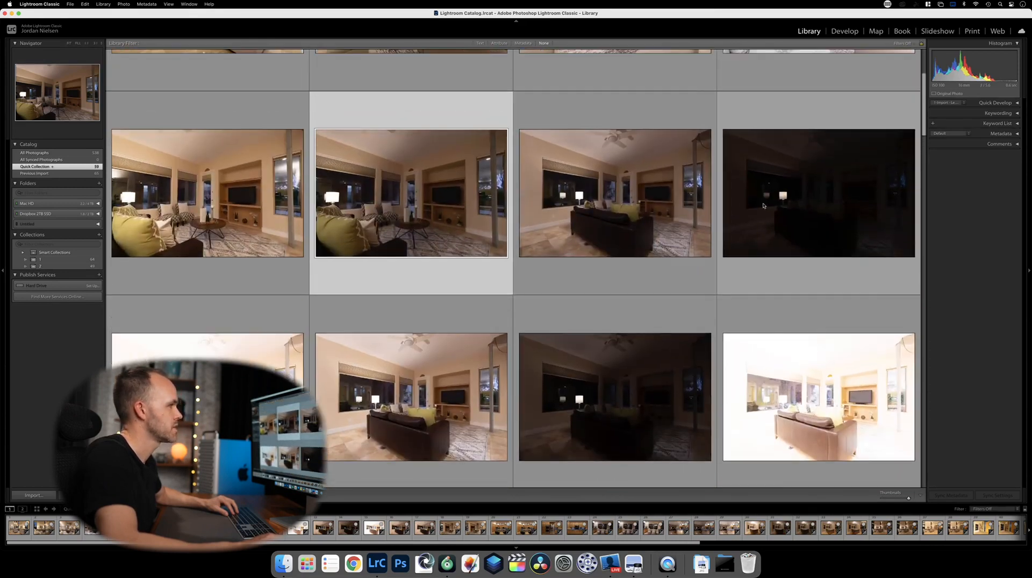
click(833, 189)
key(b)
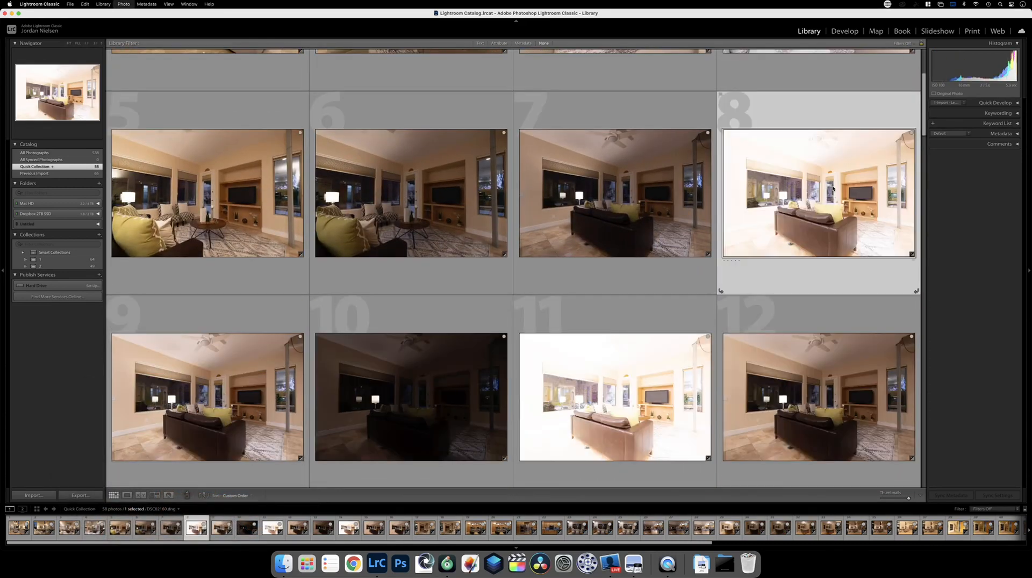
key(b)
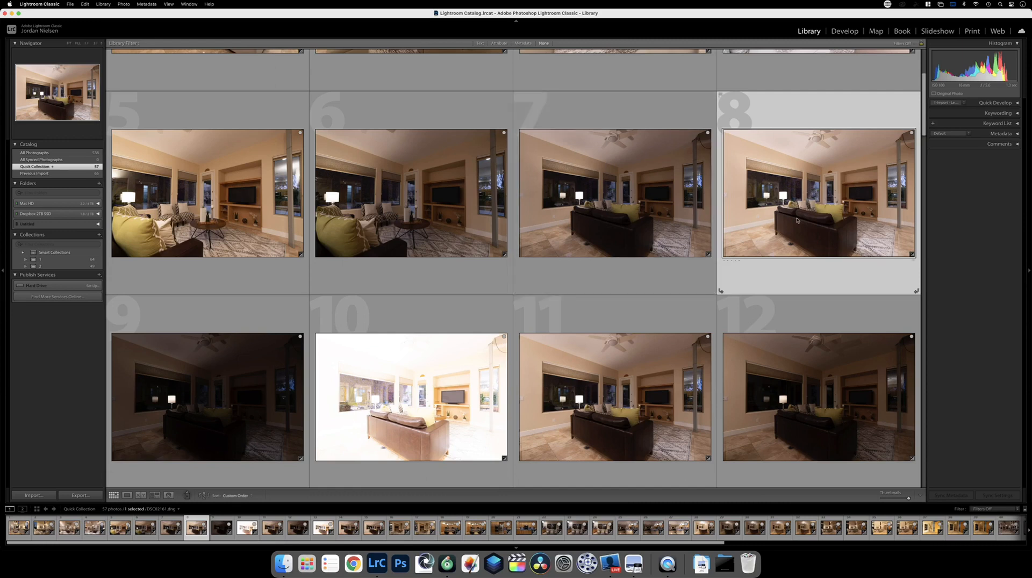
Remove the remaining dark and overexposed brown sofa shots and one surplus normal exposure from the Quick Collection, starting at photo 9.
scroll(805, 219, down, 3)
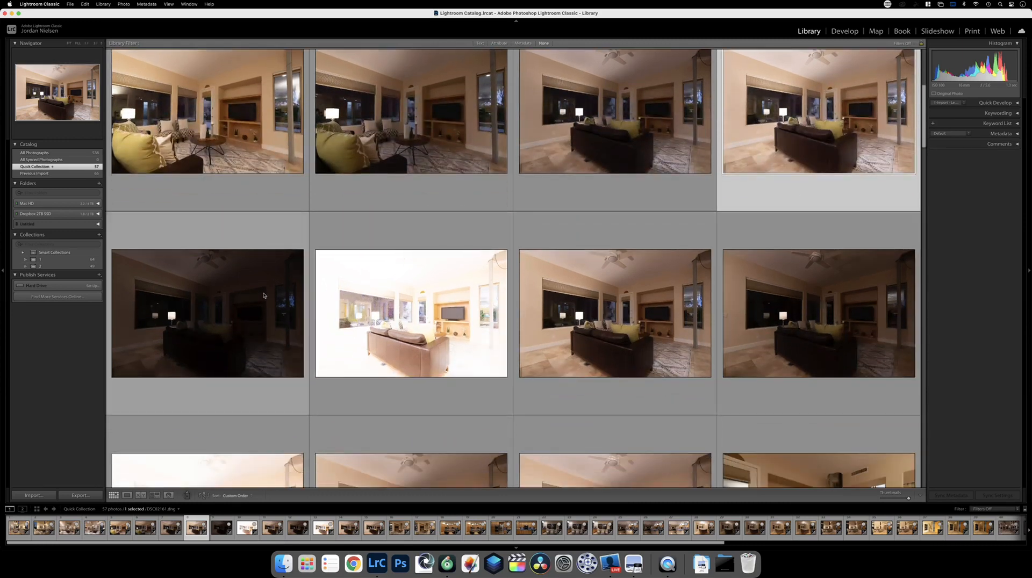
click(263, 295)
key(b)
key(b)
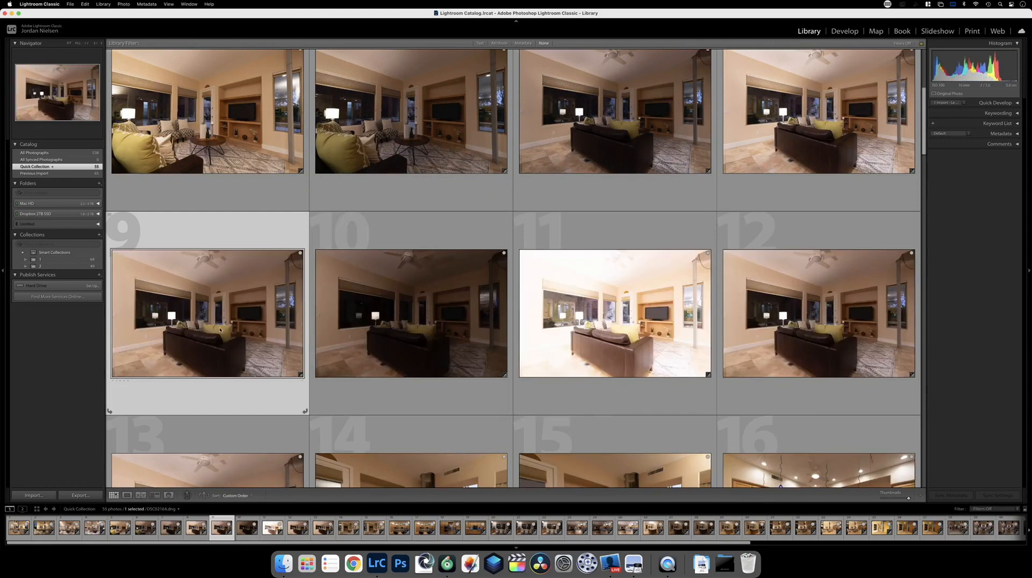
key(b)
key(b)
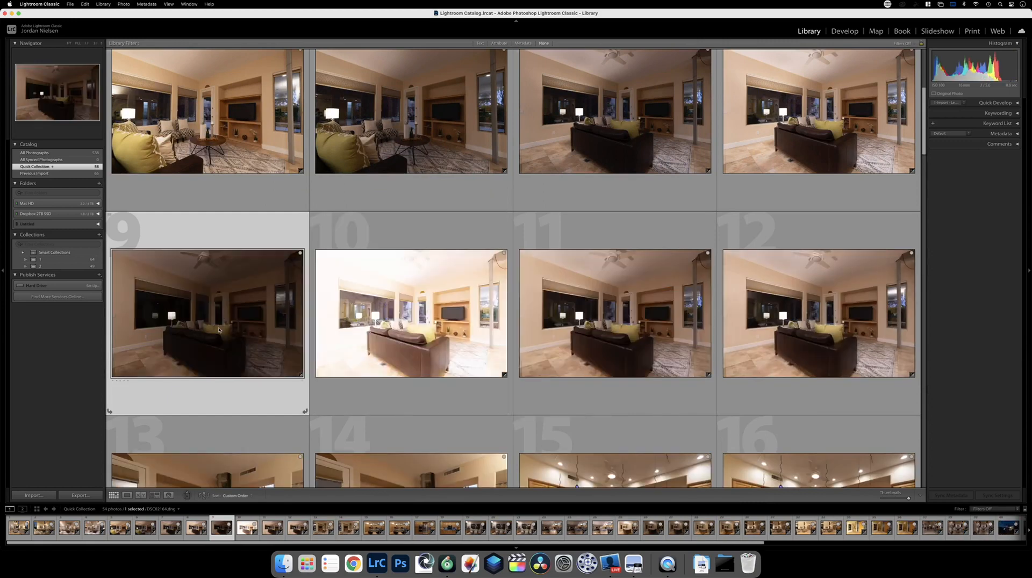
key(b)
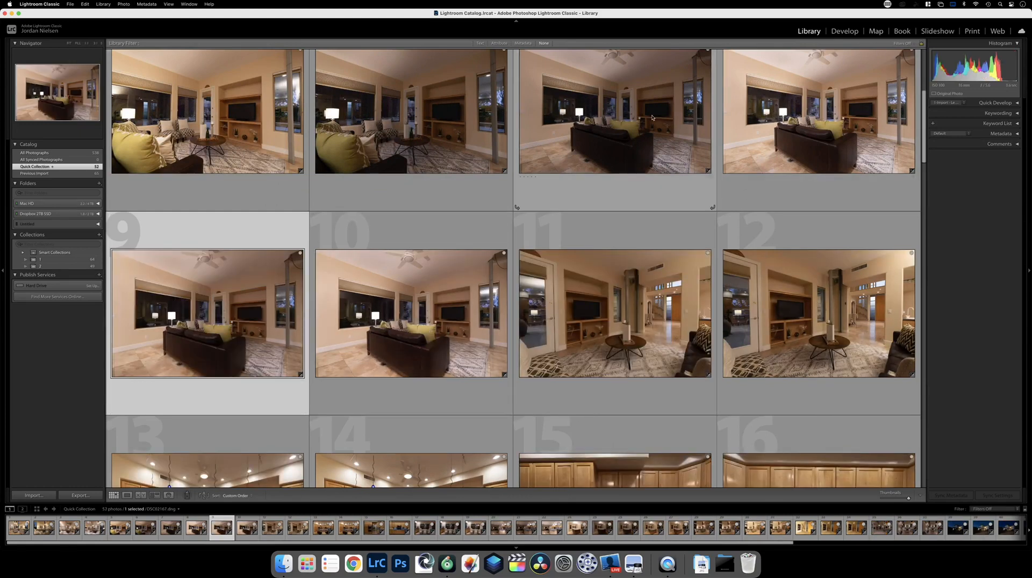
Remove the two duplicate brown sofa shots, photos 9 and 10, from the Quick Collection.
scroll(721, 136, up, 3)
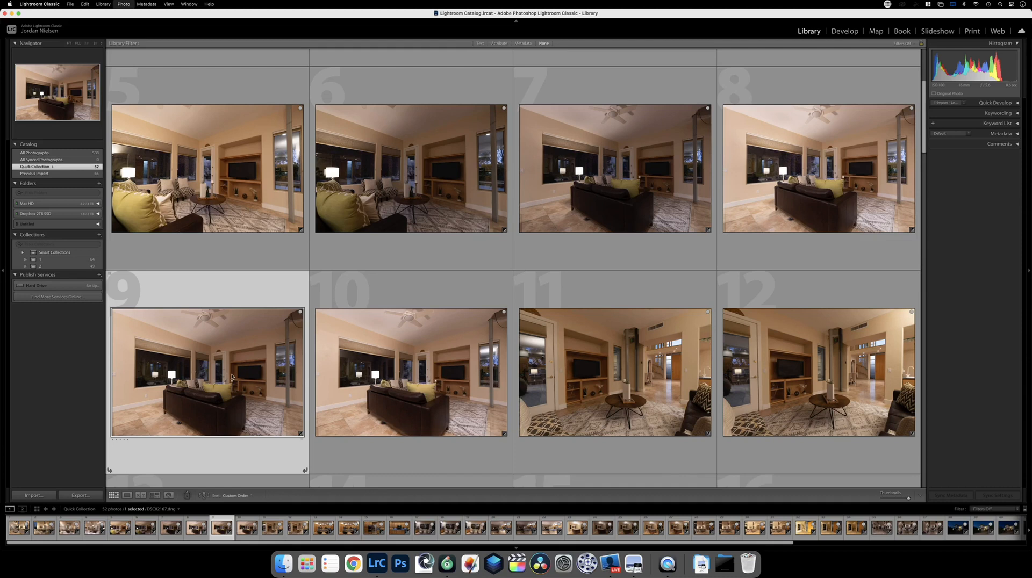
key(b)
key(b)
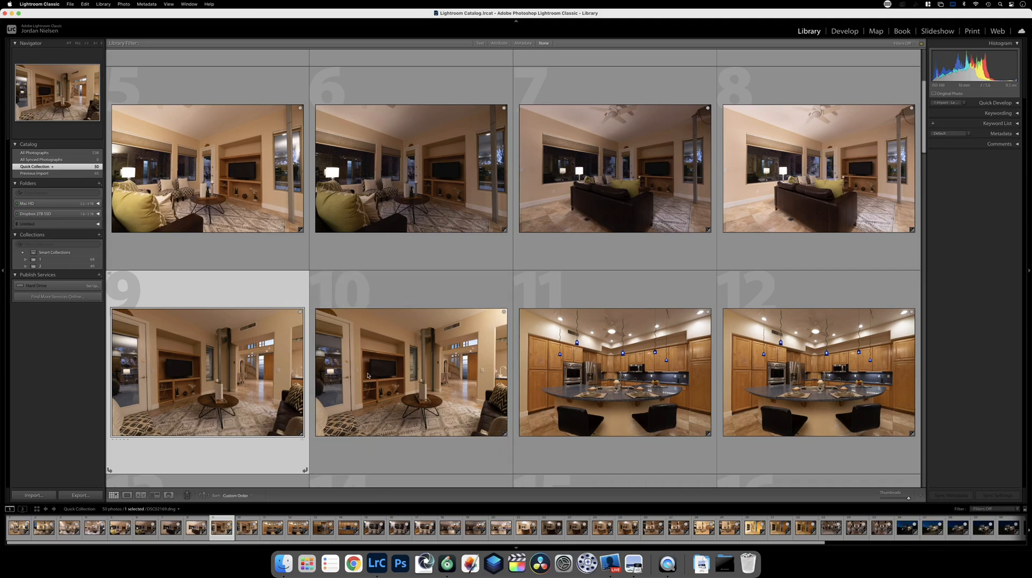
Remove photo 11, one of the two duplicate kitchen island shots with pendant lights, from the Quick Collection.
scroll(598, 344, down, 3)
scroll(658, 265, down, 3)
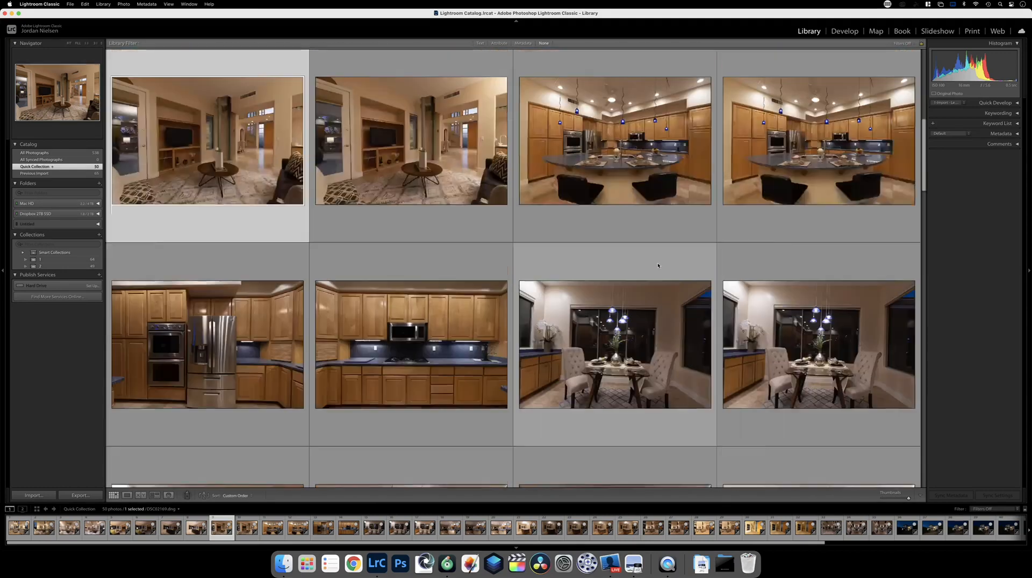
scroll(630, 181, up, 1)
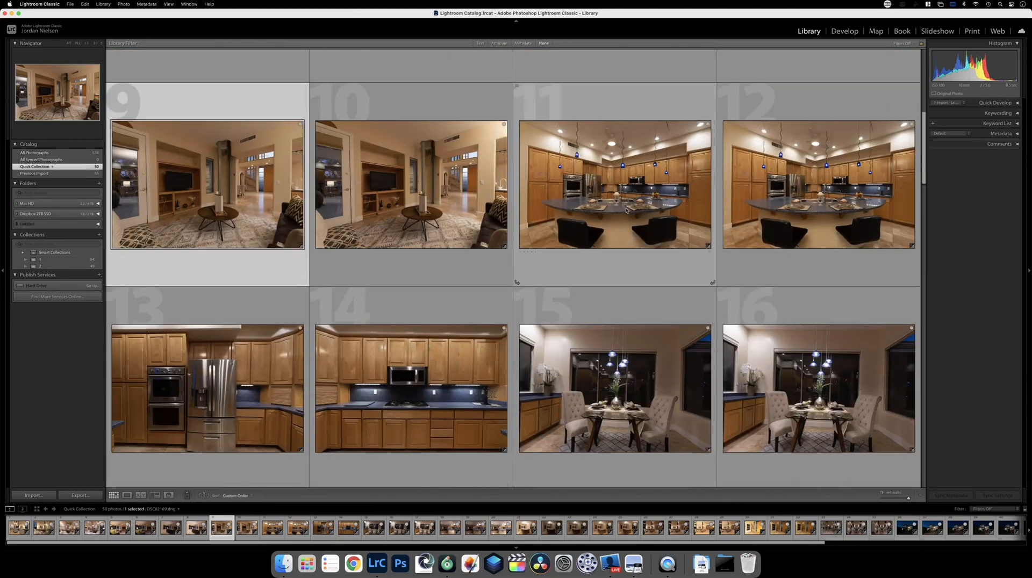
click(644, 232)
key(b)
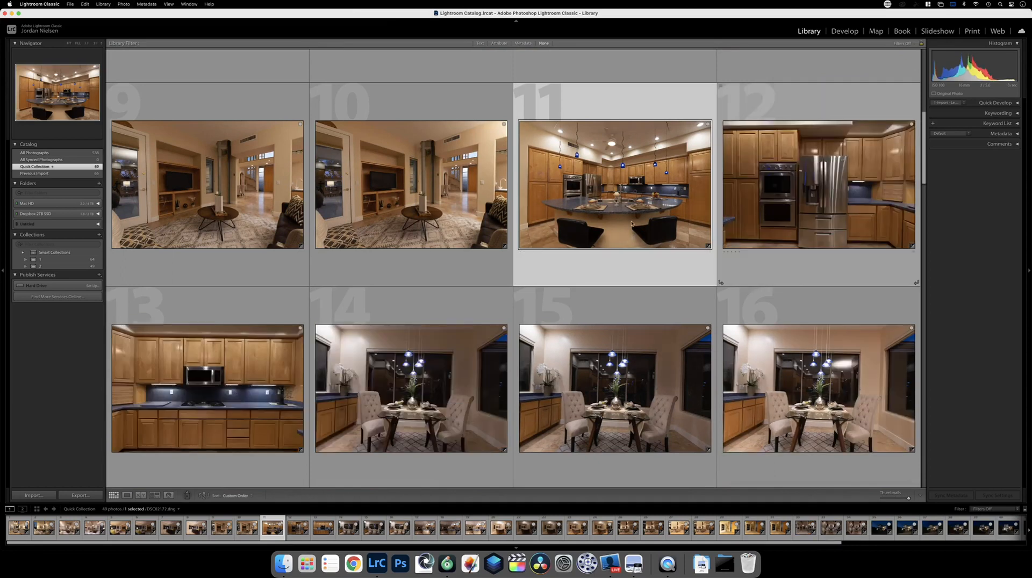
Remove photo 15, the surplus middle exposure of the dining table view, from the Quick Collection.
scroll(617, 223, down, 3)
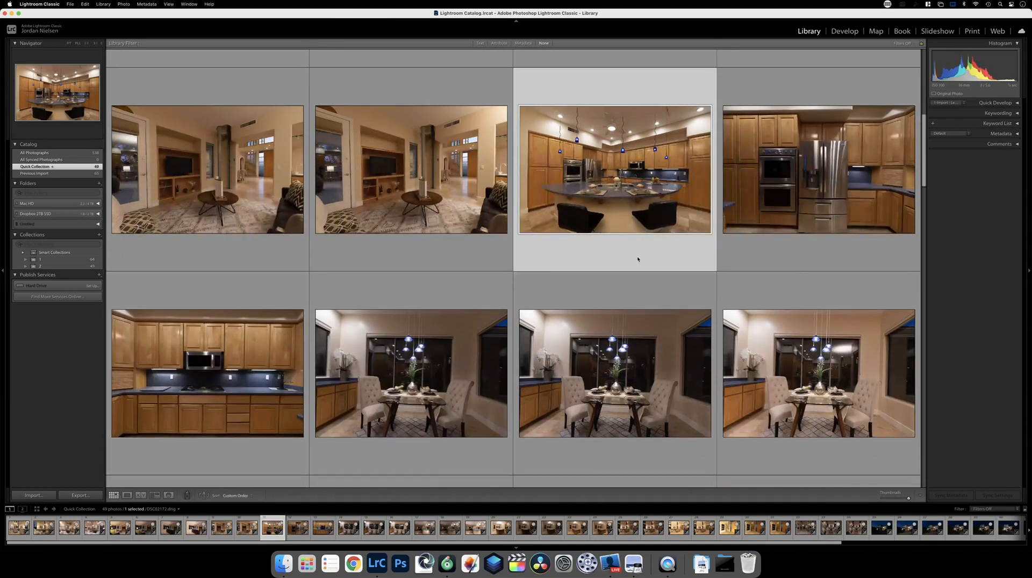
scroll(413, 242, down, 1)
scroll(490, 247, up, 2)
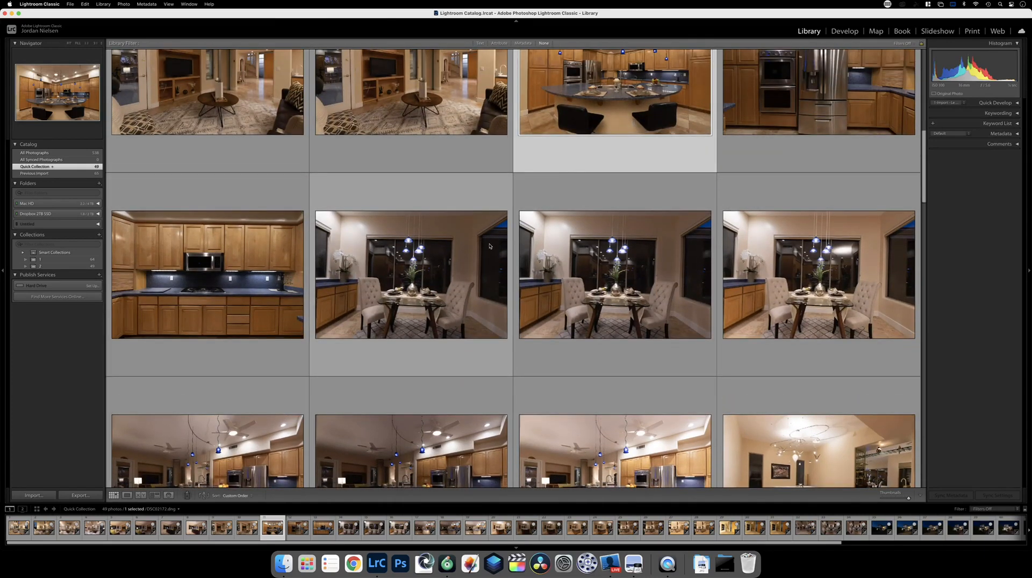
scroll(538, 274, down, 1)
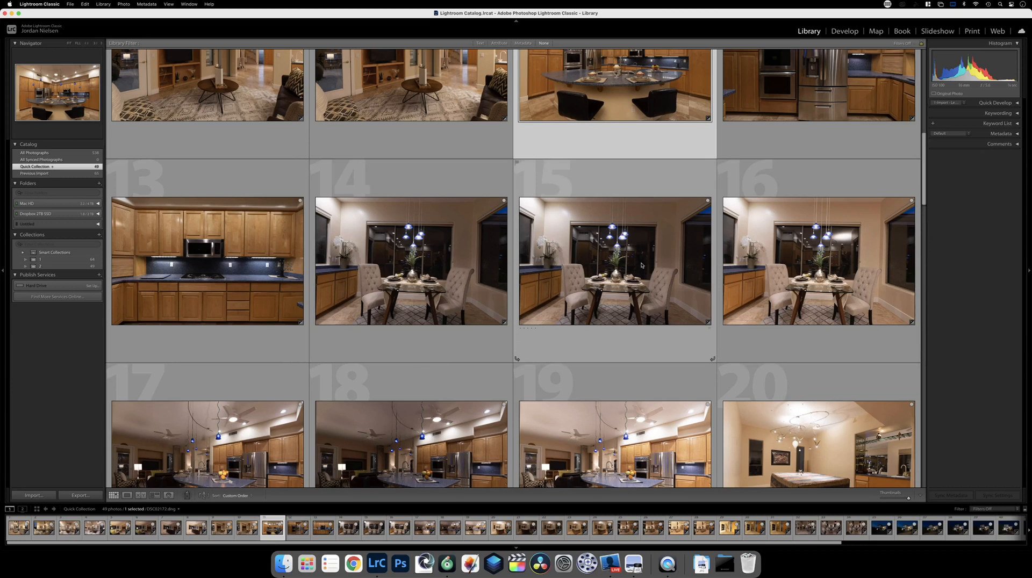
click(605, 272)
key(b)
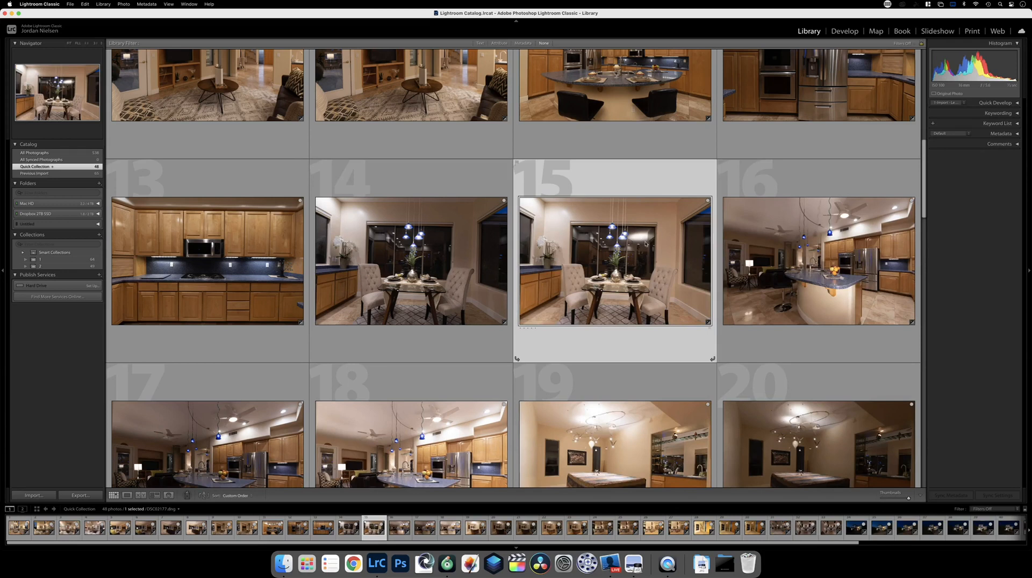
Remove photo 16, the first of three exposures of the kitchen island and lounge view, from the Quick Collection.
scroll(646, 243, down, 5)
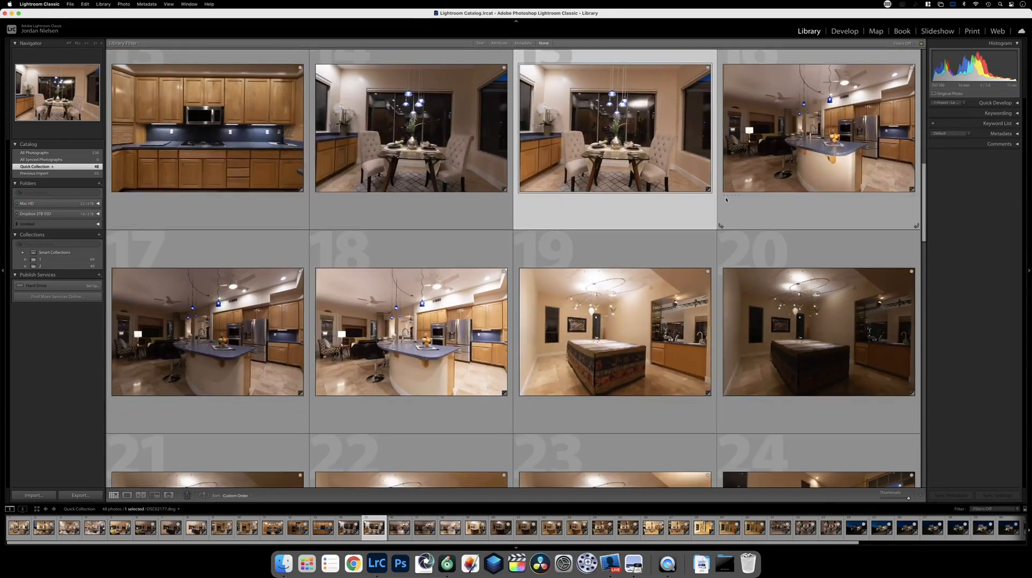
click(817, 157)
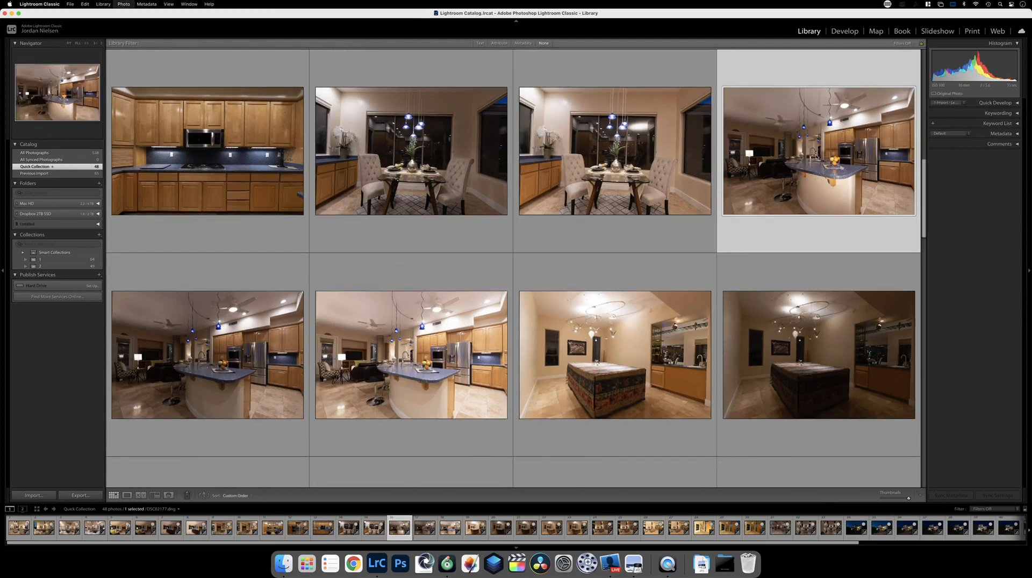
key(Delete)
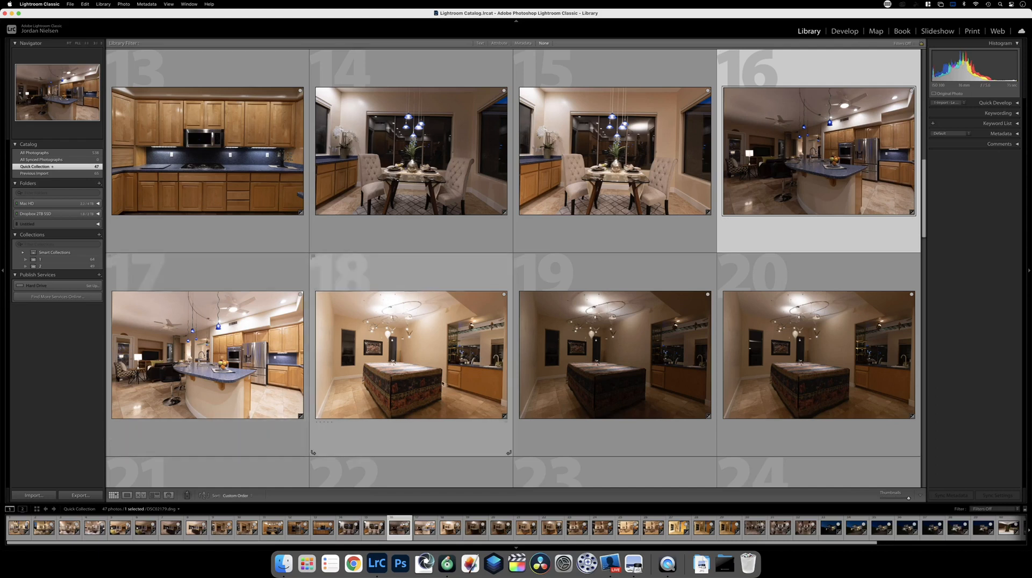
Remove four surplus exposures of the covered table room from the Quick Collection, starting at photo 18 and keeping one.
scroll(654, 311, down, 3)
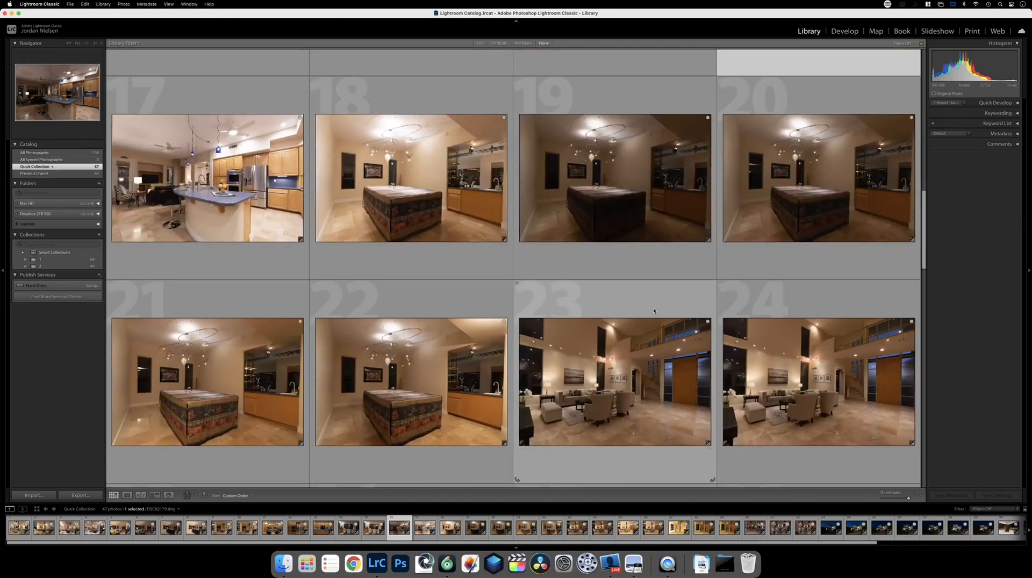
scroll(655, 311, down, 1)
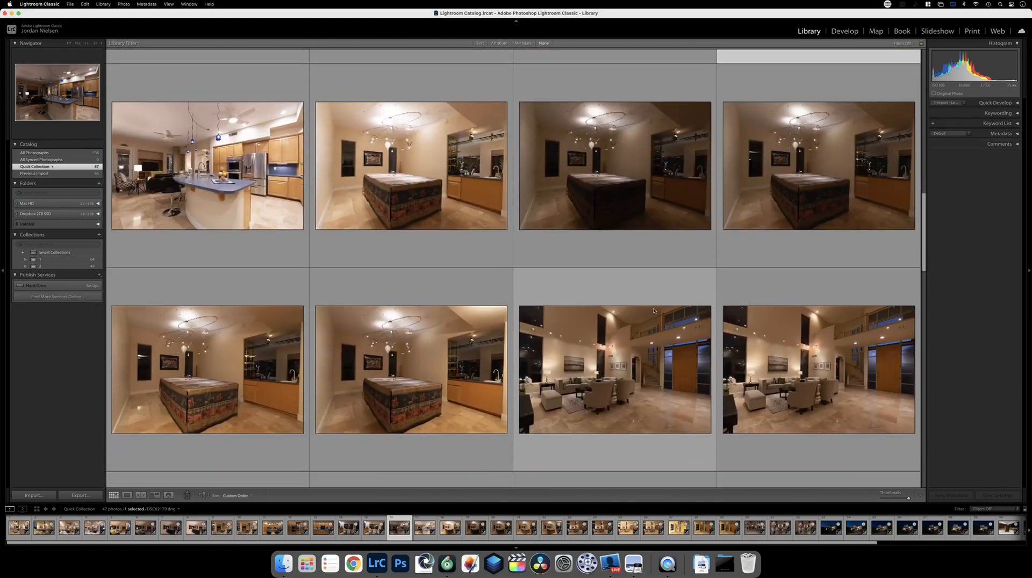
click(435, 213)
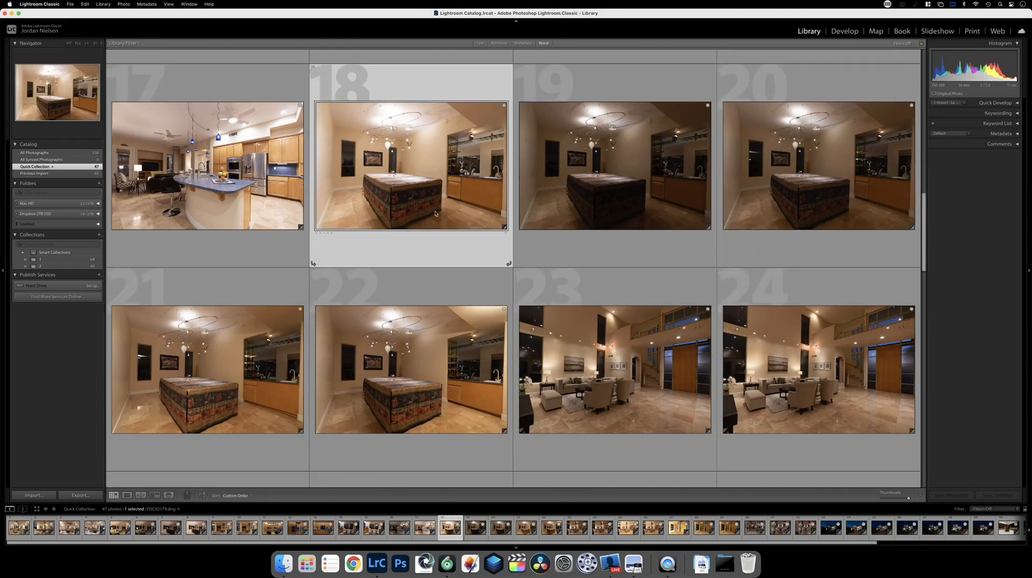
key(b)
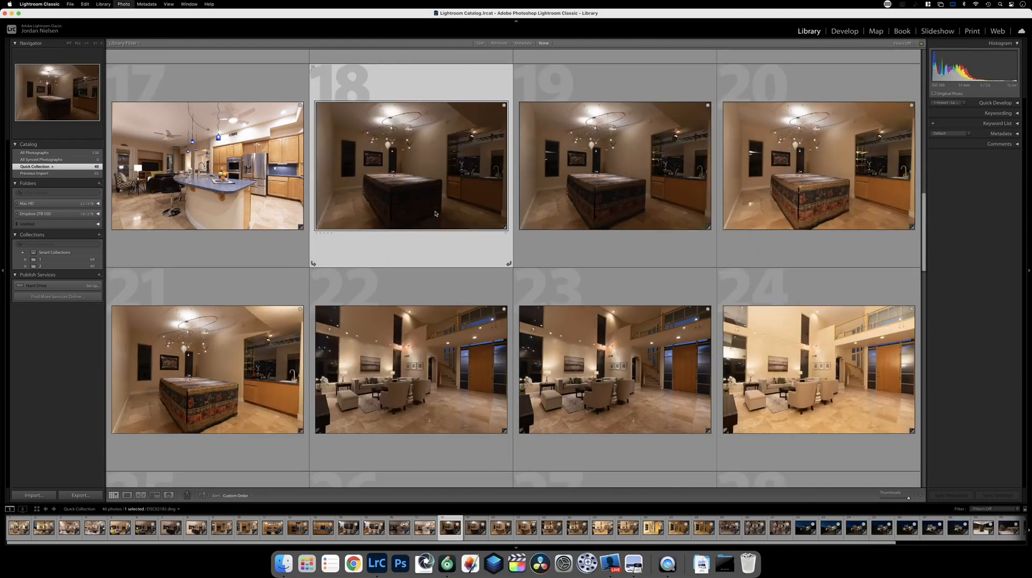
key(b)
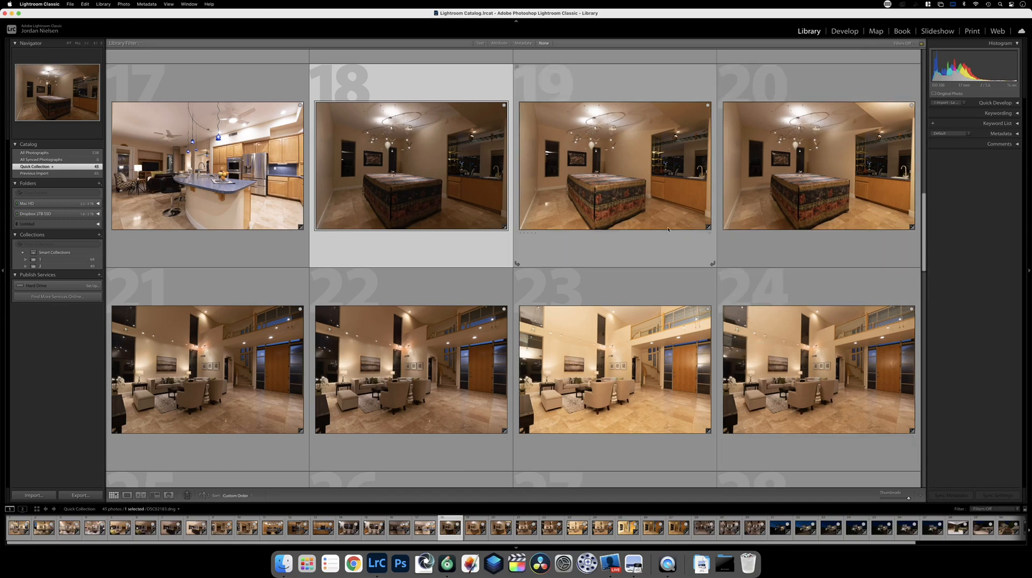
click(590, 249)
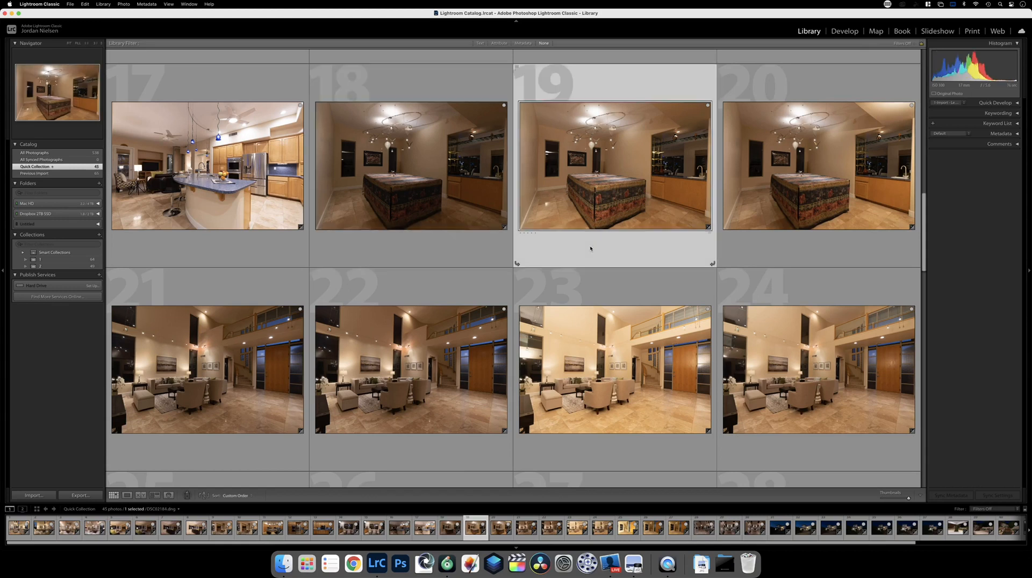
key(b)
key(b)
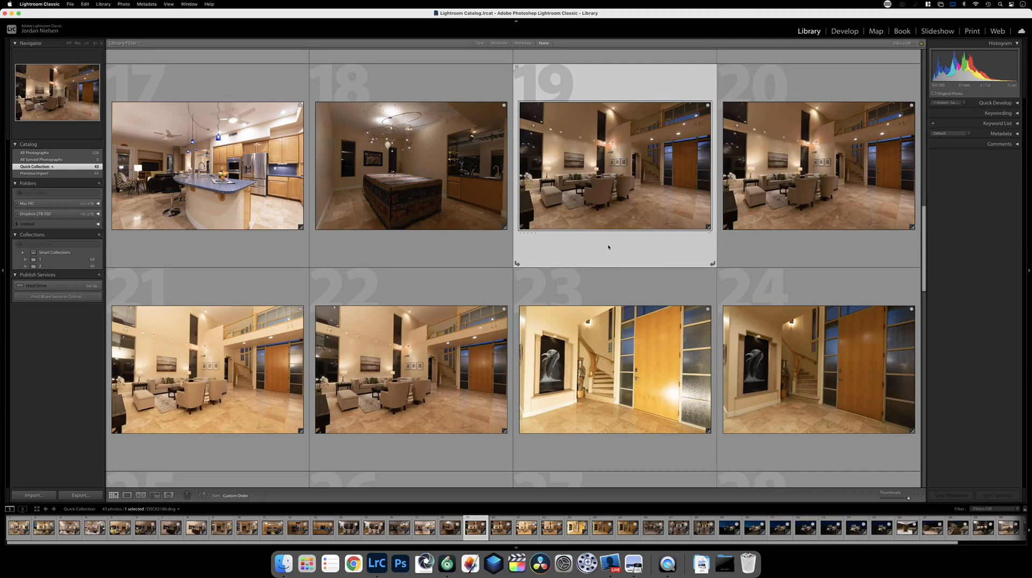
Remove the duplicate living room shot at photo 19 and the overexposed one at photo 20 from the Quick Collection.
key(b)
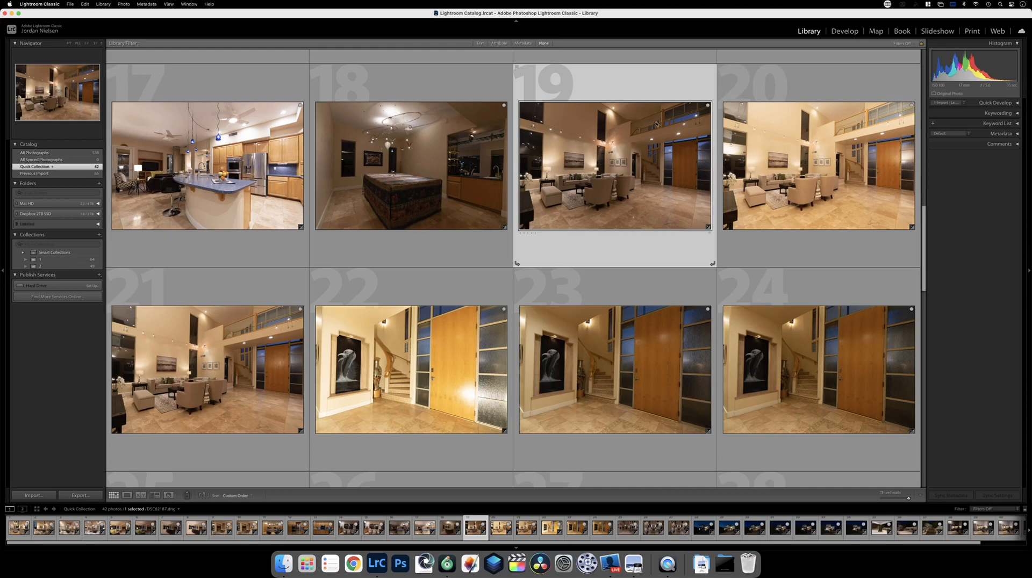
click(847, 136)
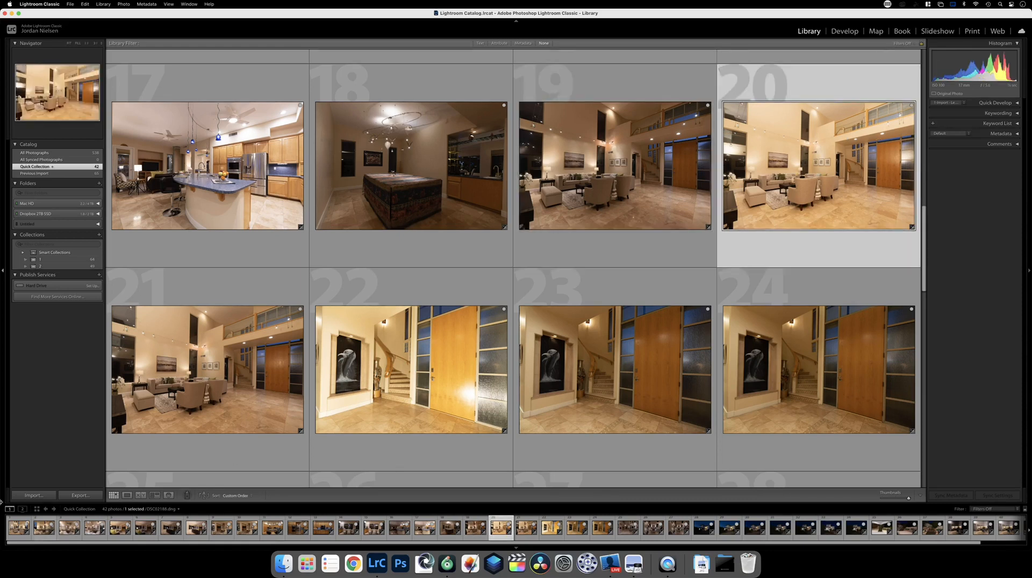
key(b)
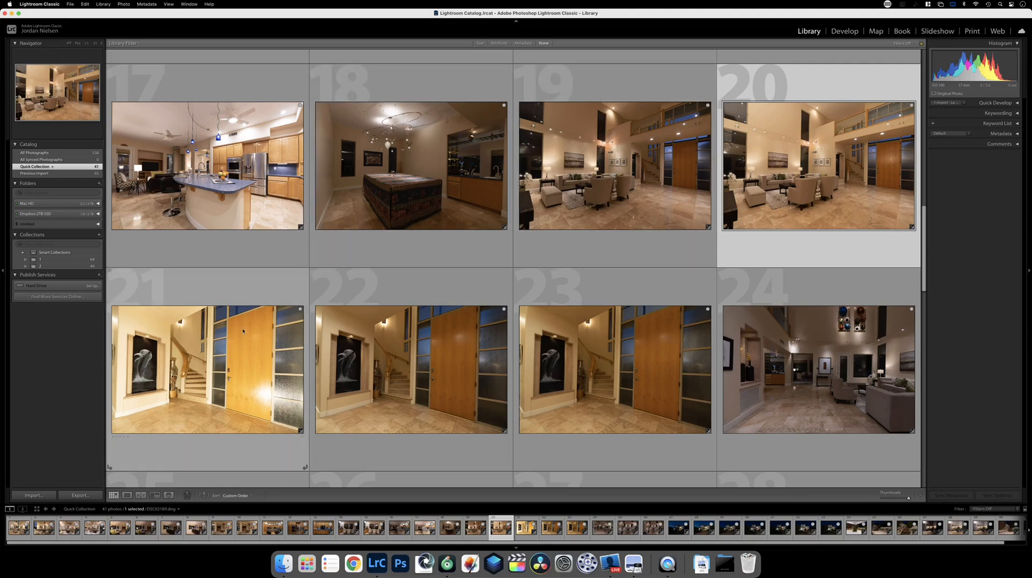
Remove the overexposed front door shot at photo 21 and the duplicate after it from the Quick Collection.
scroll(516, 264, down, 3)
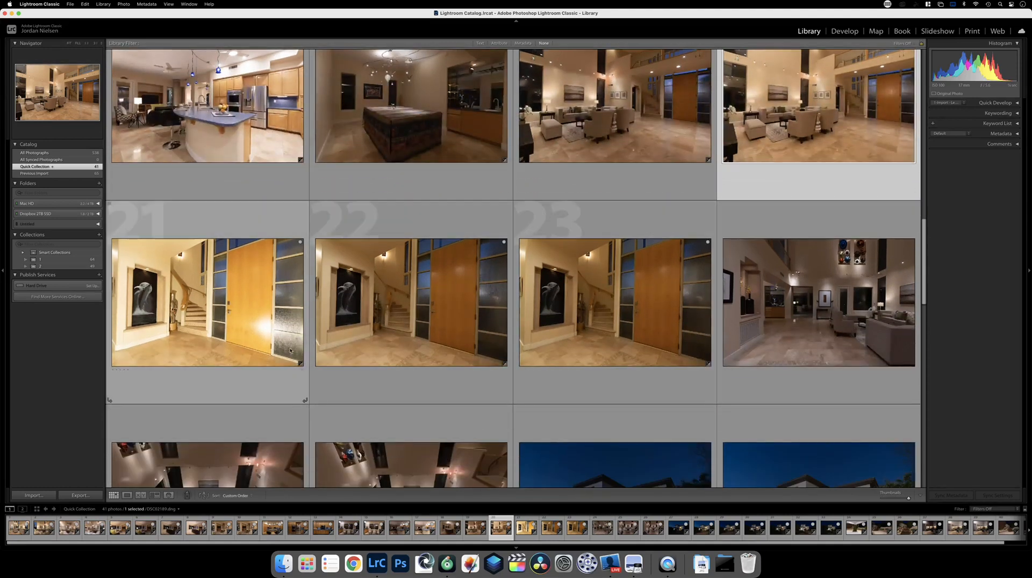
click(230, 337)
key(Delete)
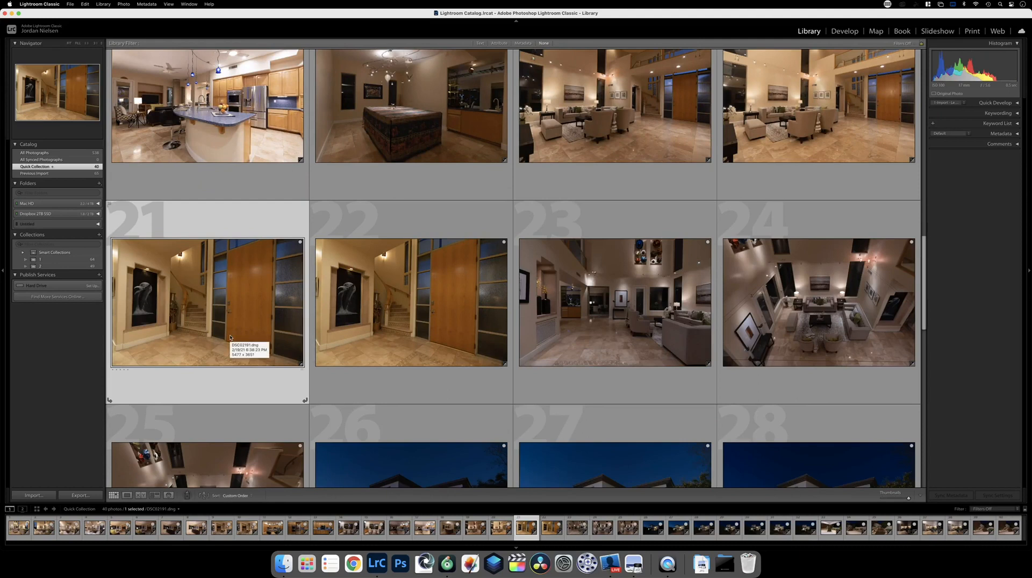
key(Delete)
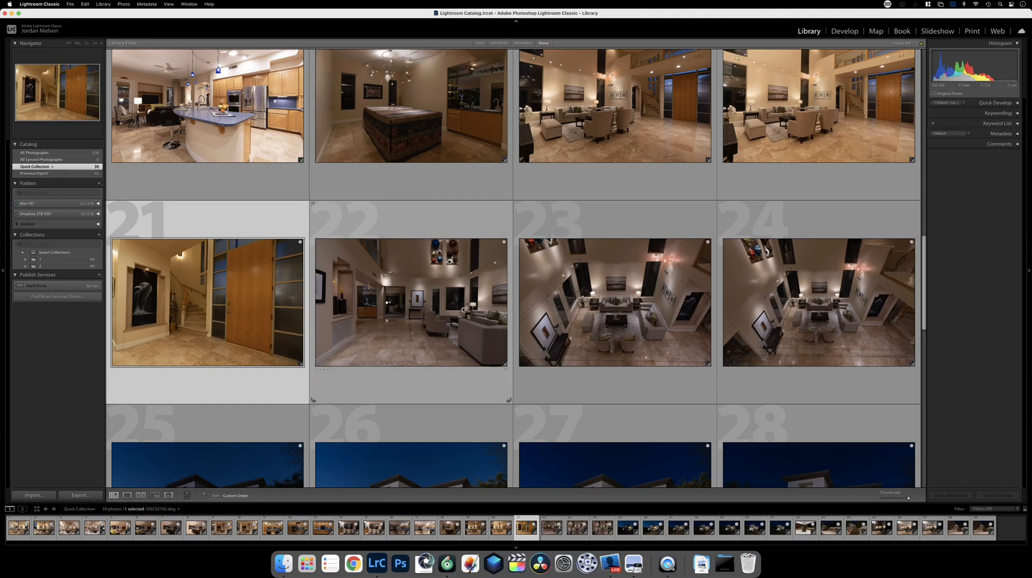
Remove photo 23, the first of two overhead living room shots, from the Quick Collection.
scroll(462, 310, down, 3)
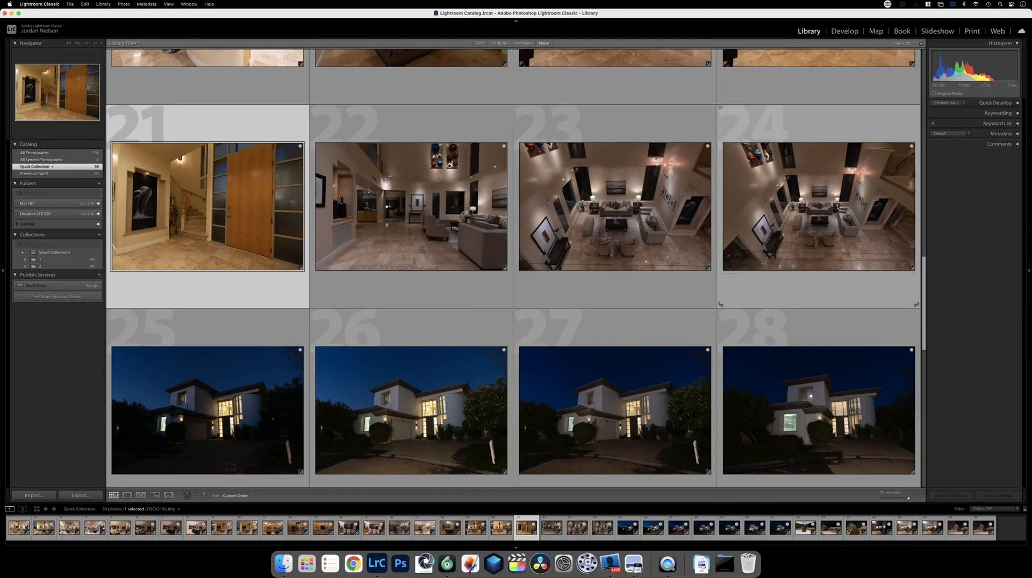
click(623, 232)
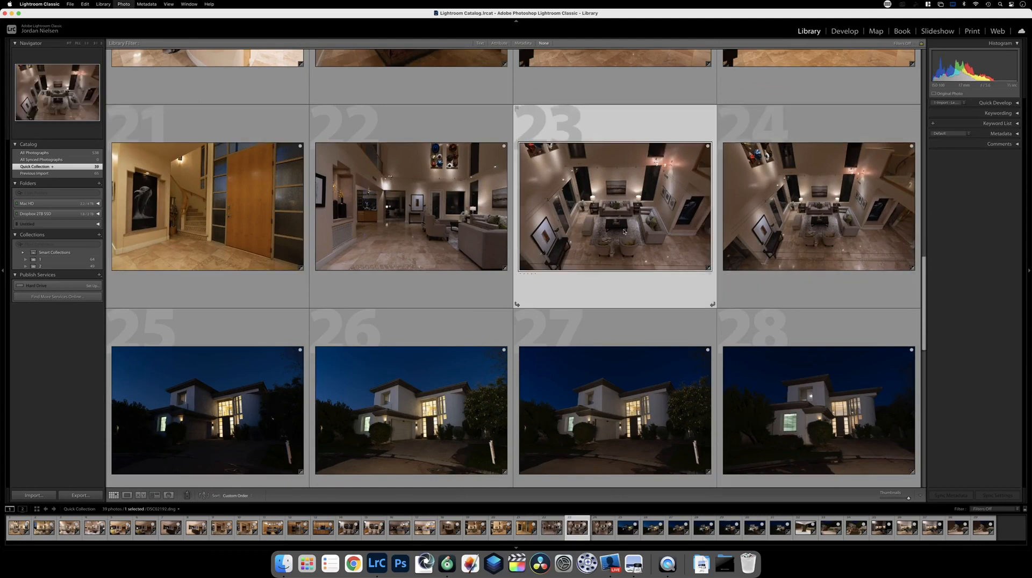
key(Delete)
Remove the first two night shots of the house front, starting at photo 24, from the Quick Collection.
scroll(801, 196, down, 3)
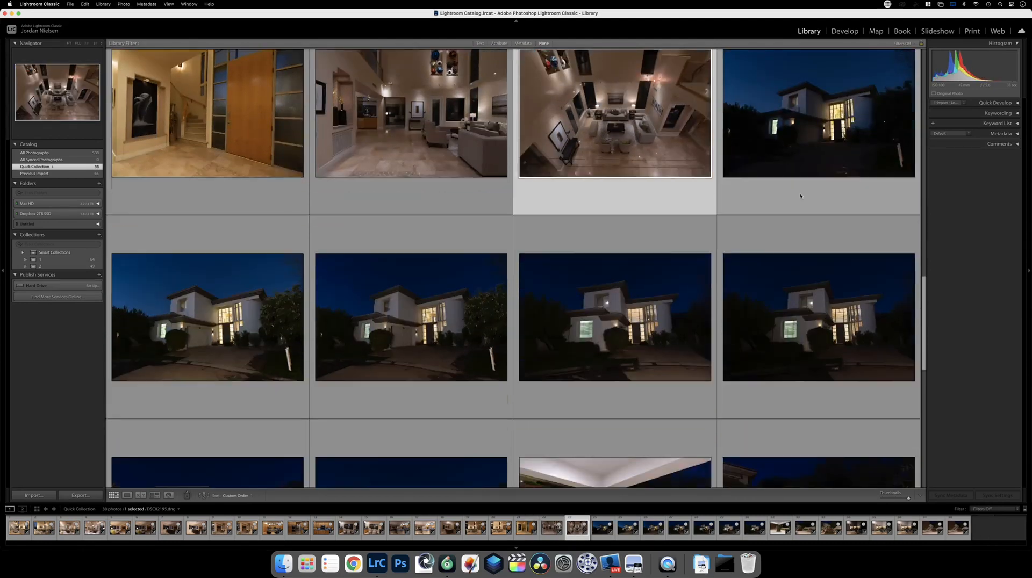
click(800, 195)
key(Delete)
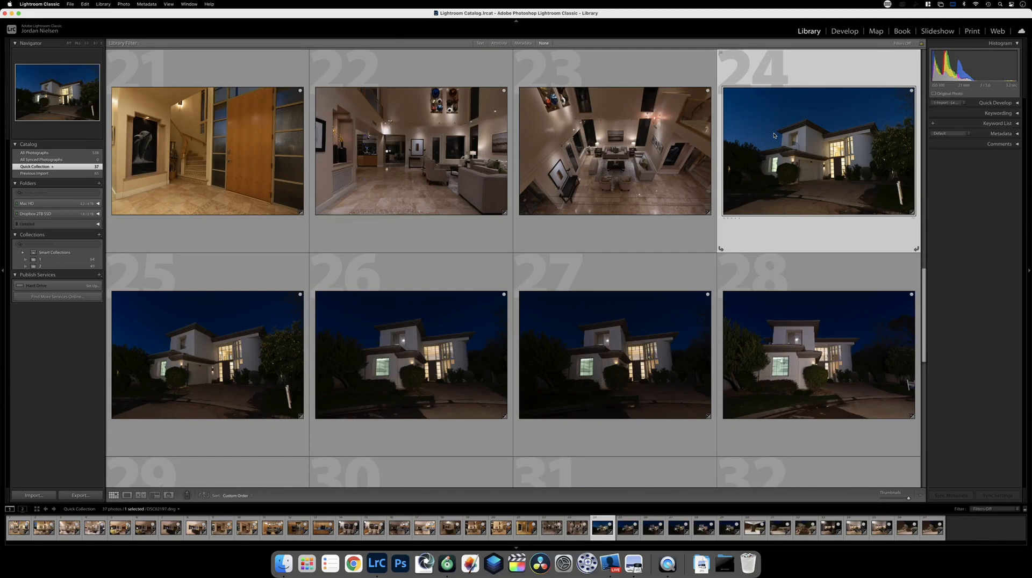
key(Delete)
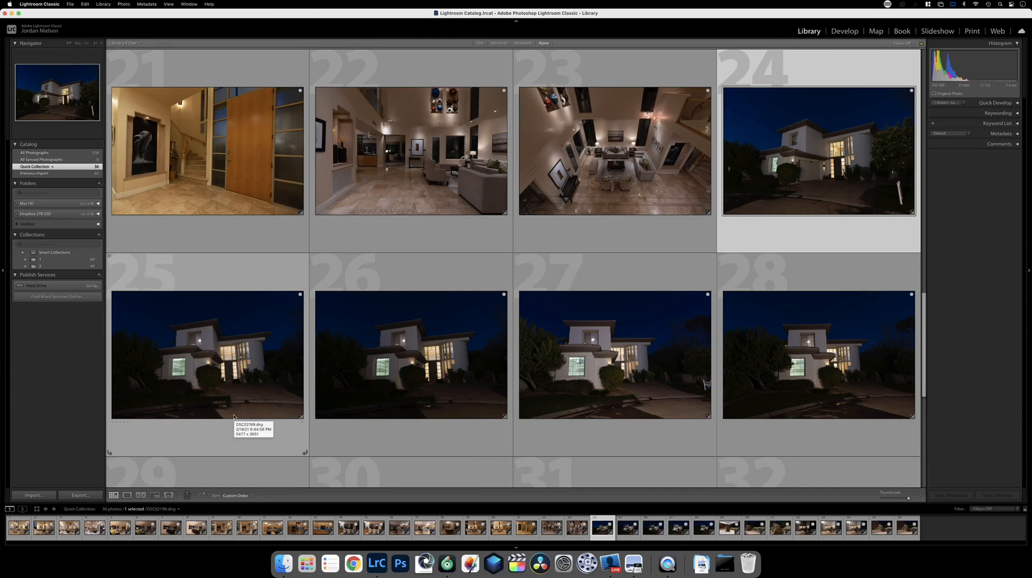
Remove photos 25 and 26, the surplus night exposures of the other two house front views, from the Quick Collection.
click(218, 383)
key(Delete)
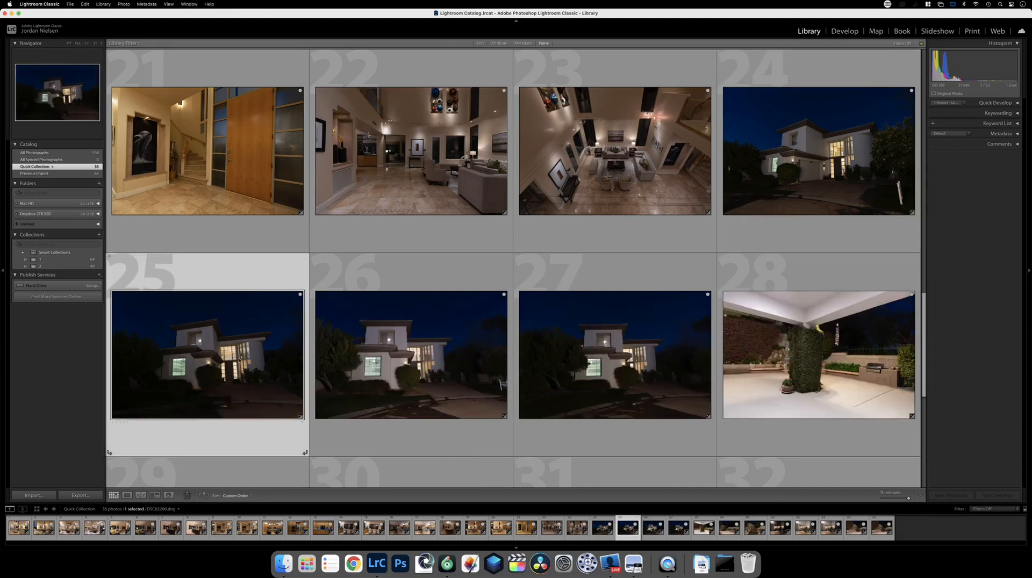
click(392, 369)
key(Delete)
key(super+z)
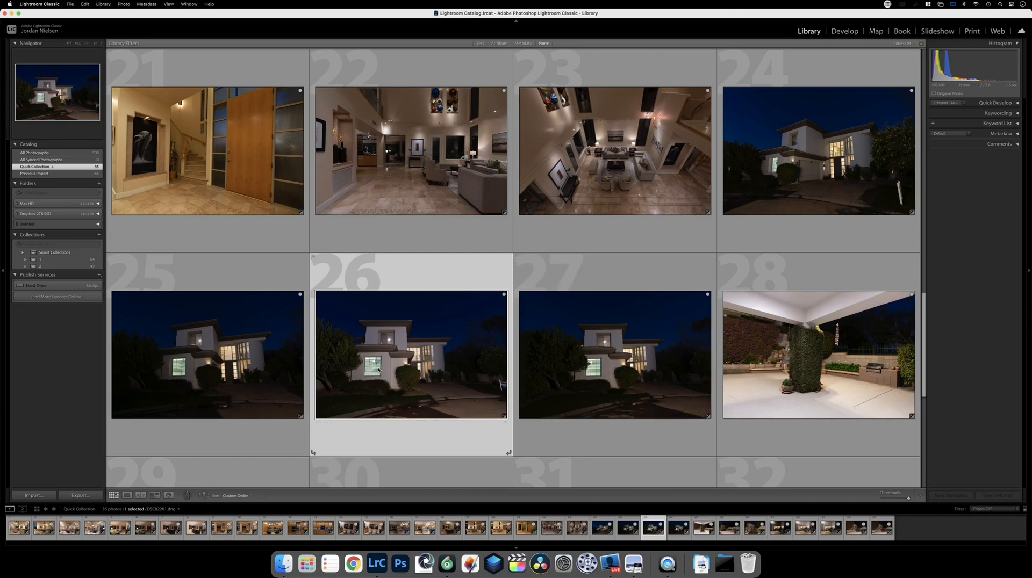
key(Delete)
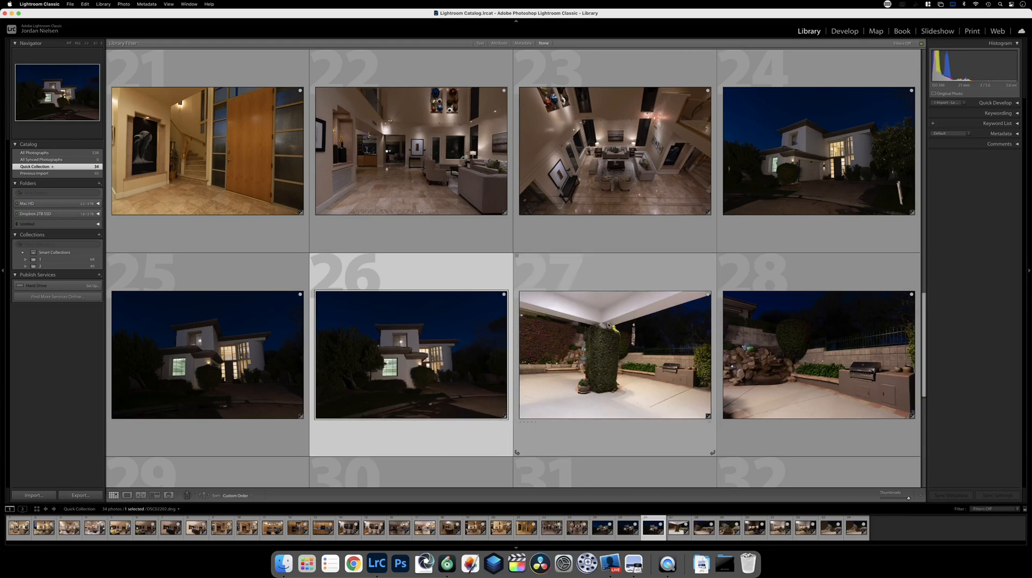
Remove photo 31, the brightest of the three night patio shots, from the Quick Collection.
scroll(657, 360, down, 2)
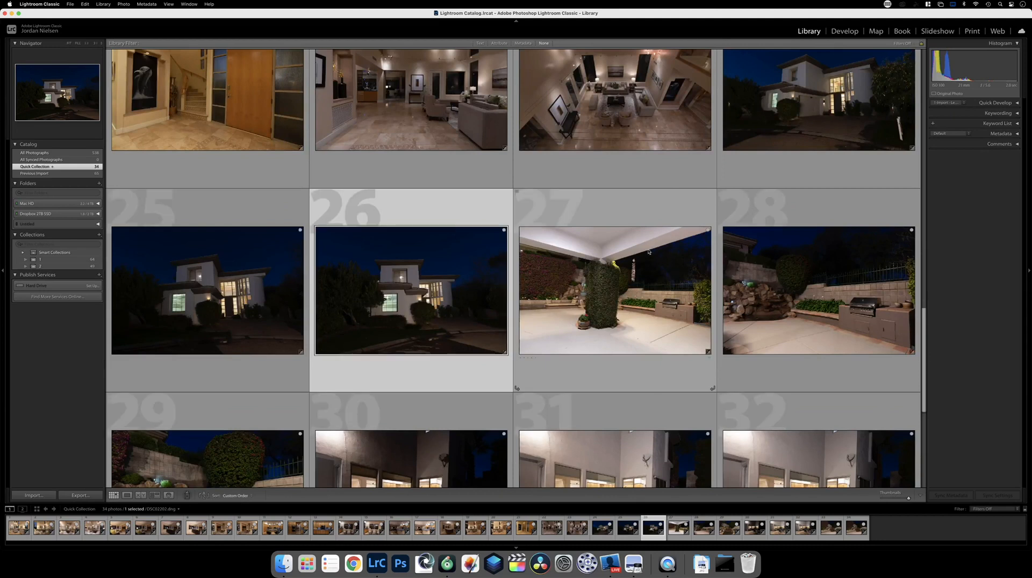
scroll(808, 311, down, 2)
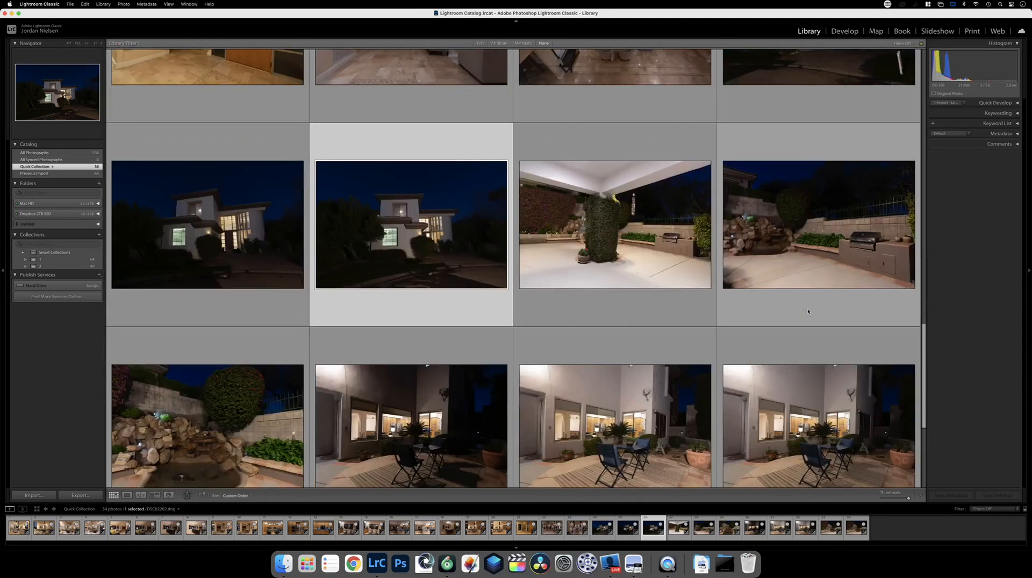
scroll(808, 311, down, 1)
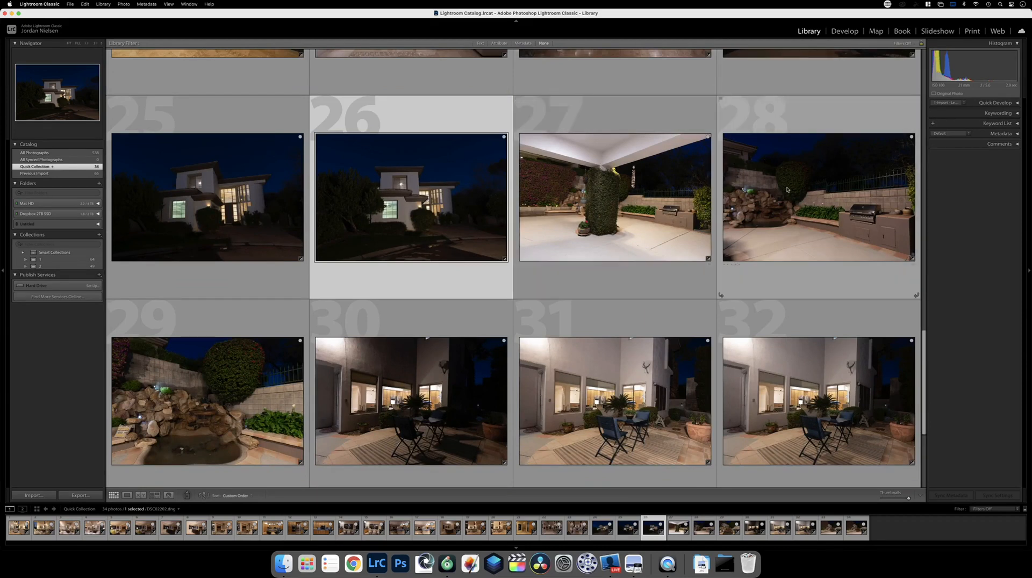
scroll(787, 189, down, 5)
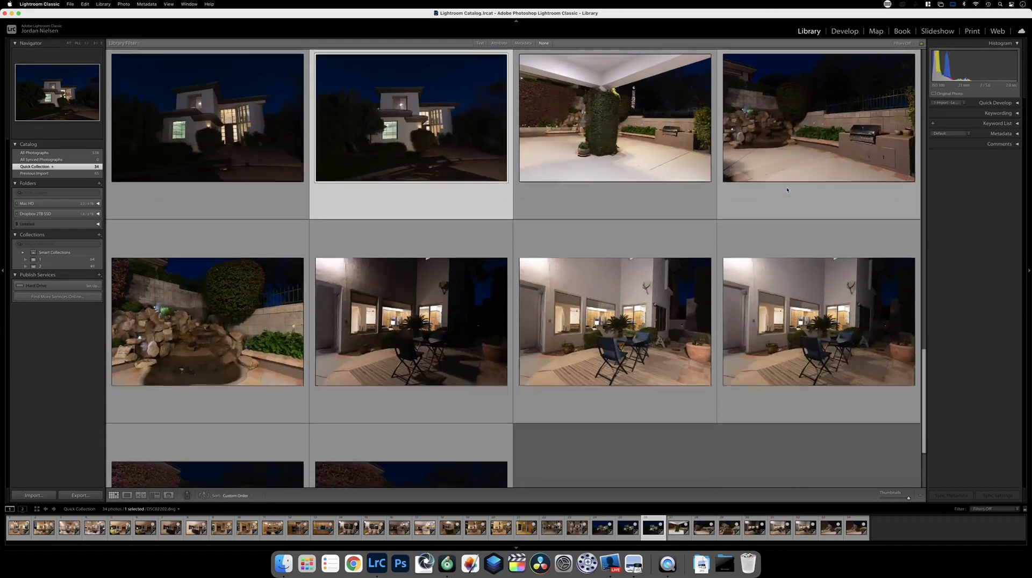
scroll(669, 229, down, 5)
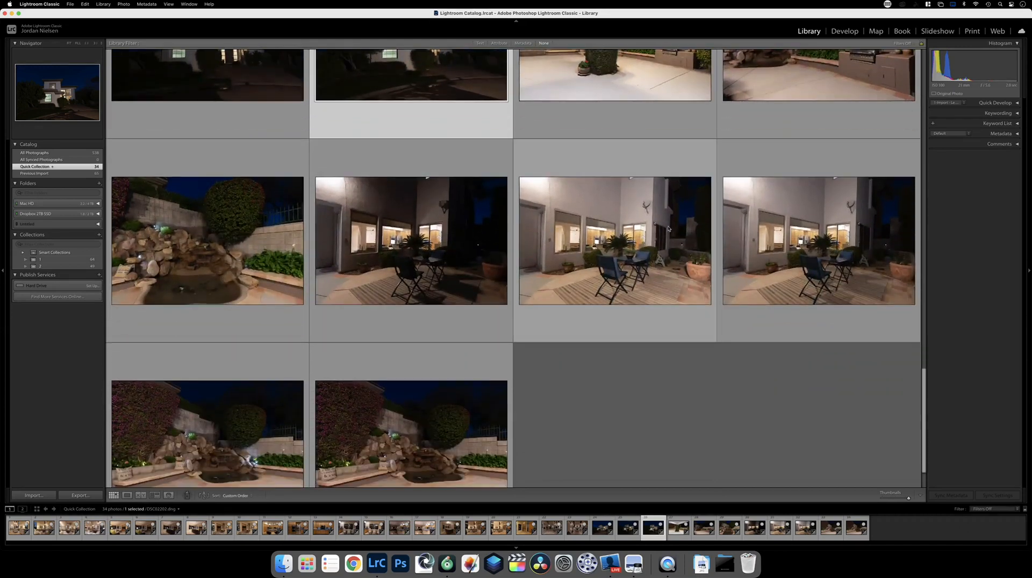
scroll(728, 209, down, 1)
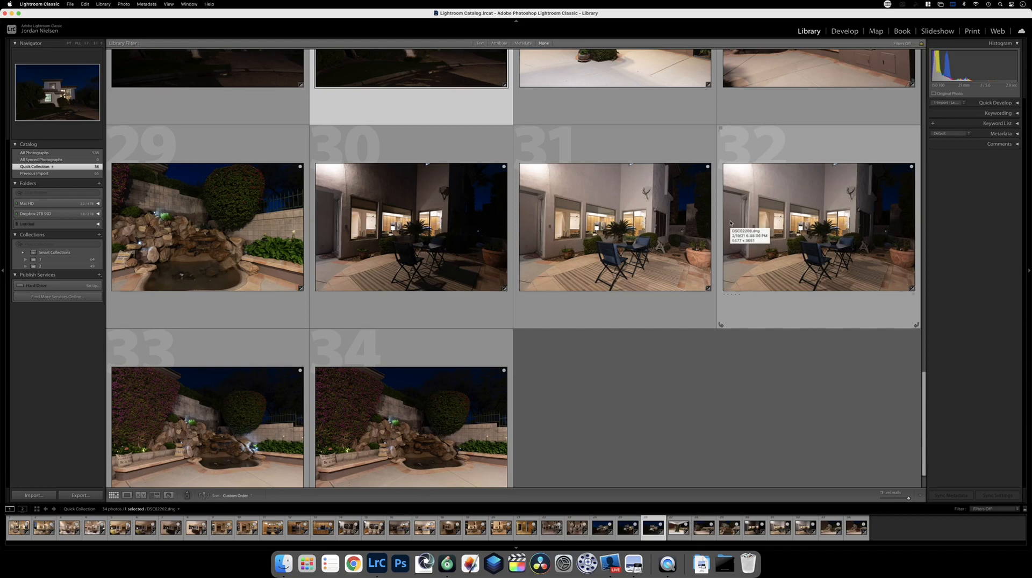
click(643, 234)
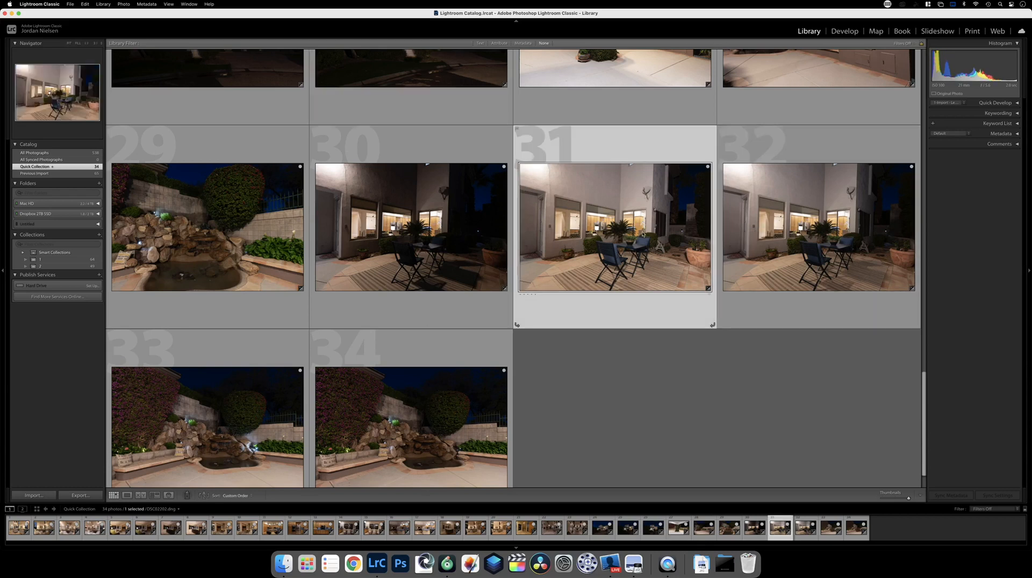
key(b)
Remove photo 32, the first wide rock fountain shot, and the dark patio shot at photo 30 from the Quick Collection.
scroll(643, 234, down, 3)
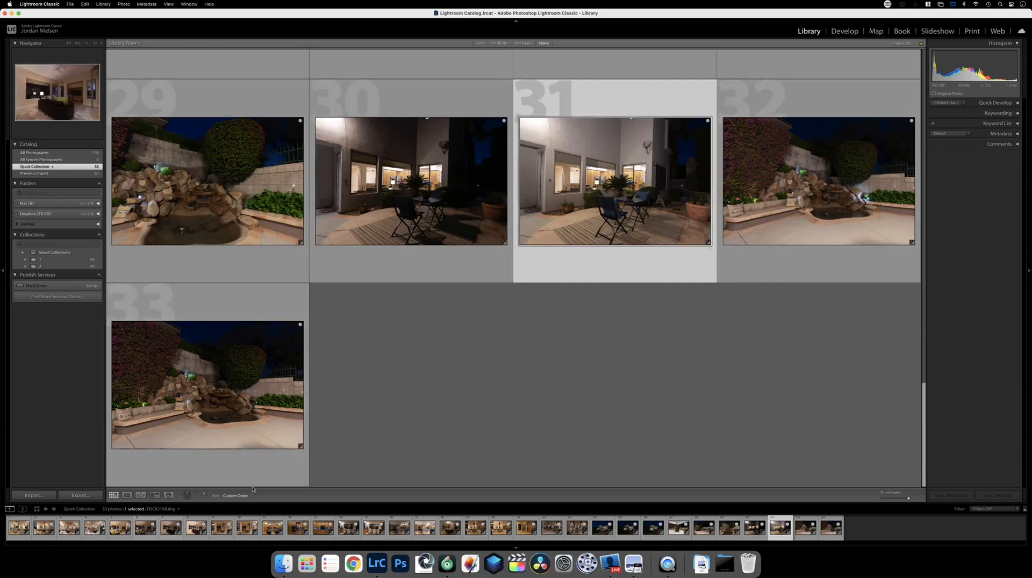
click(845, 191)
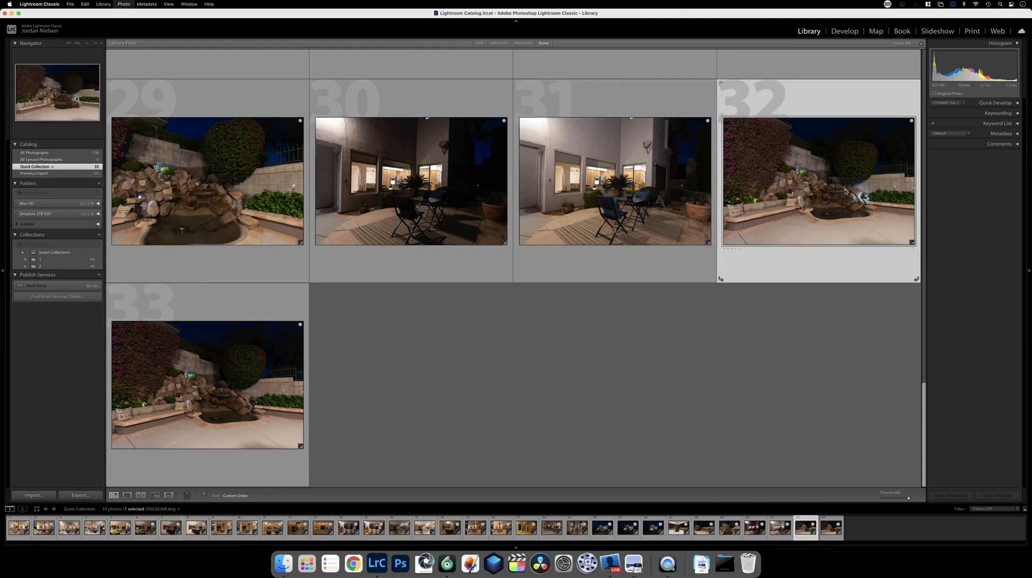
key(b)
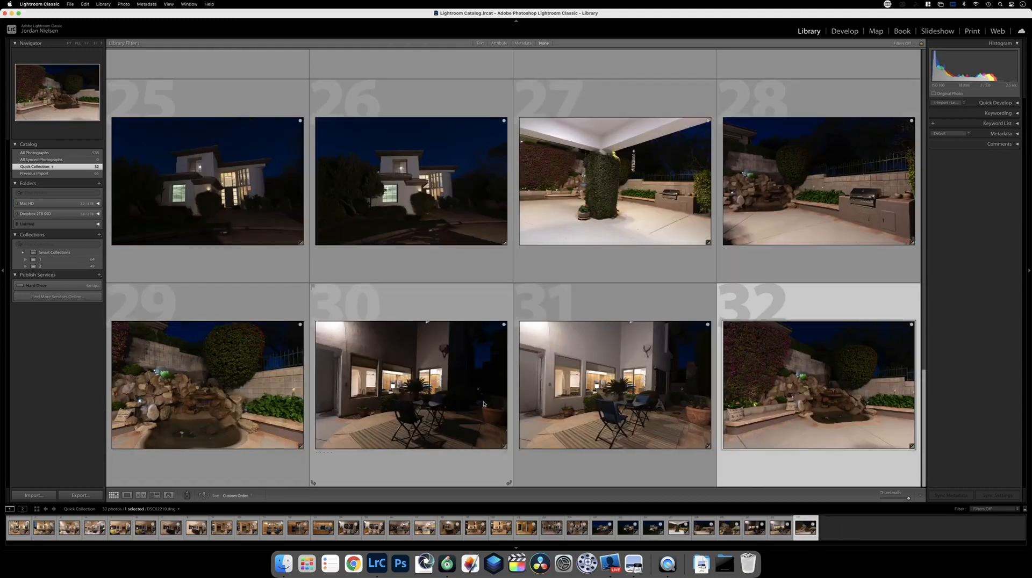
click(427, 408)
key(b)
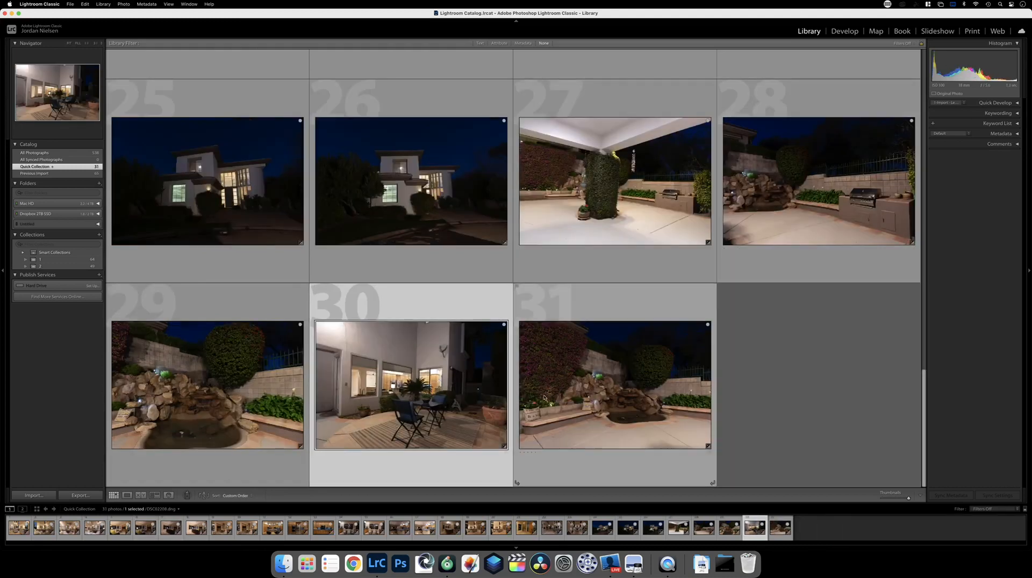
Review the remaining Quick Collection photos from the night exteriors back to the first living room shots.
scroll(493, 353, up, 1)
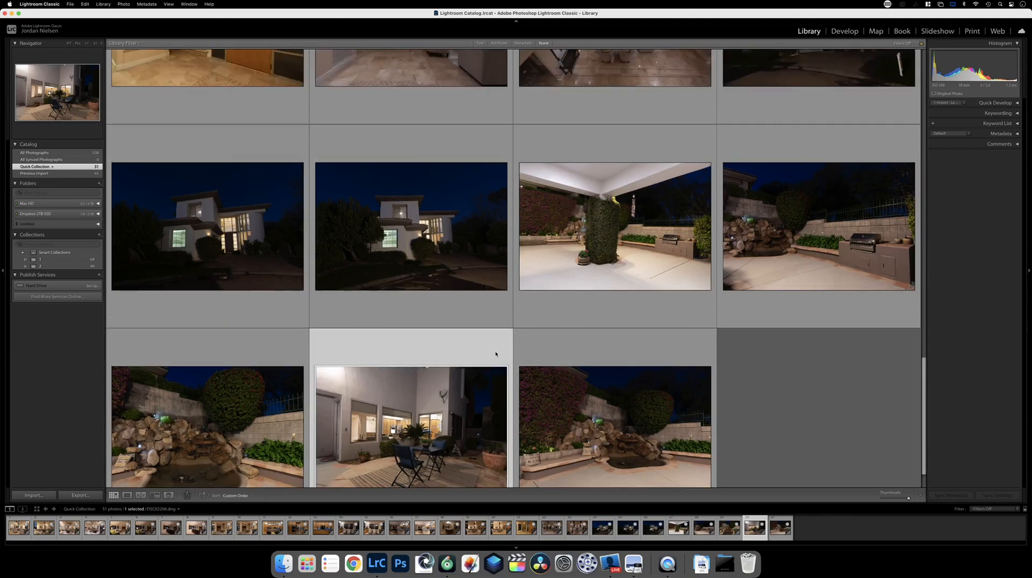
scroll(496, 354, down, 1)
scroll(496, 354, up, 2)
scroll(464, 273, up, 2)
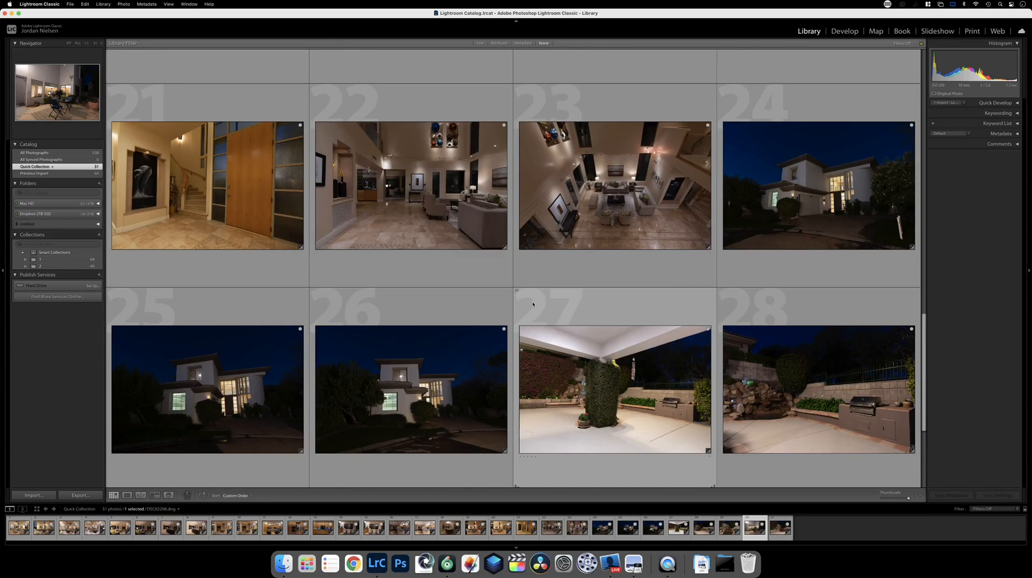
scroll(533, 304, up, 2)
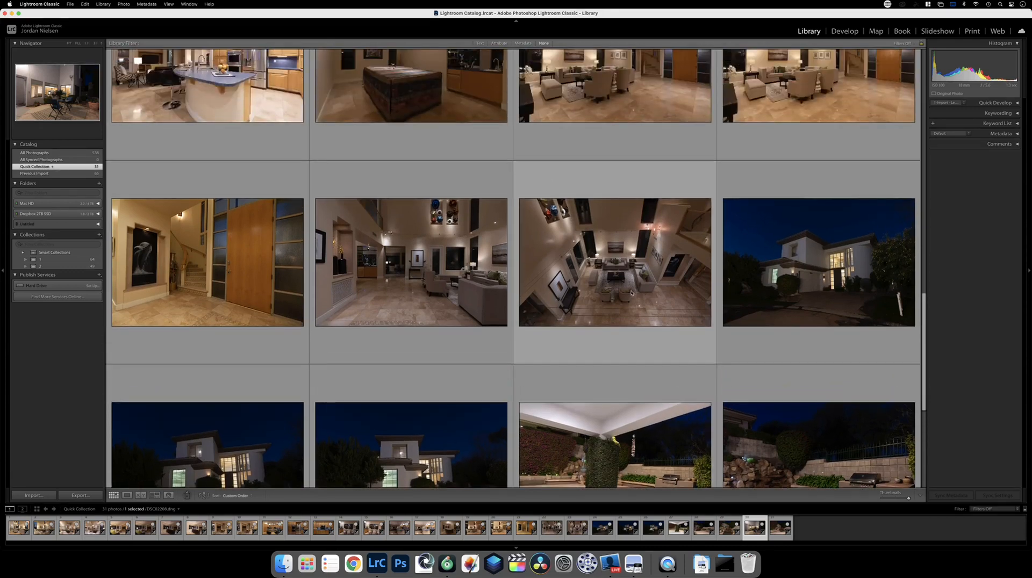
scroll(649, 291, up, 6)
scroll(605, 294, up, 4)
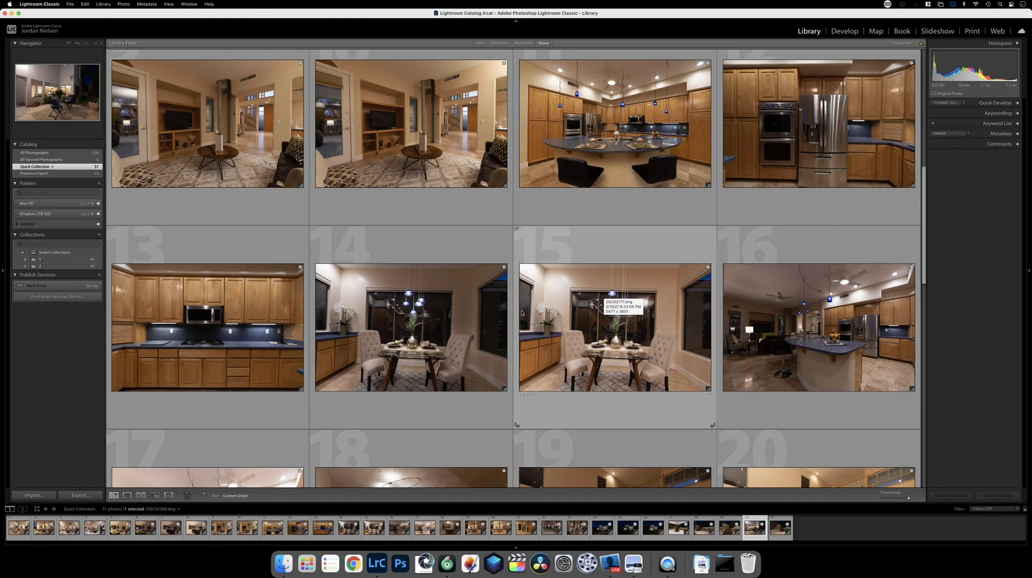
scroll(467, 323, up, 5)
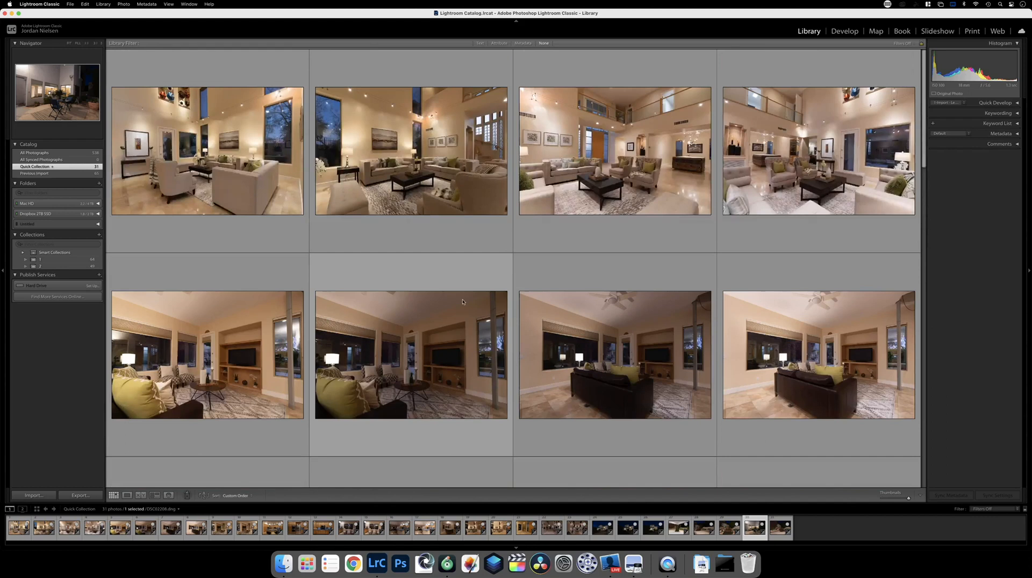
Open the first living room photo in Develop and apply the Profile - Straight - Auto preset.
click(225, 64)
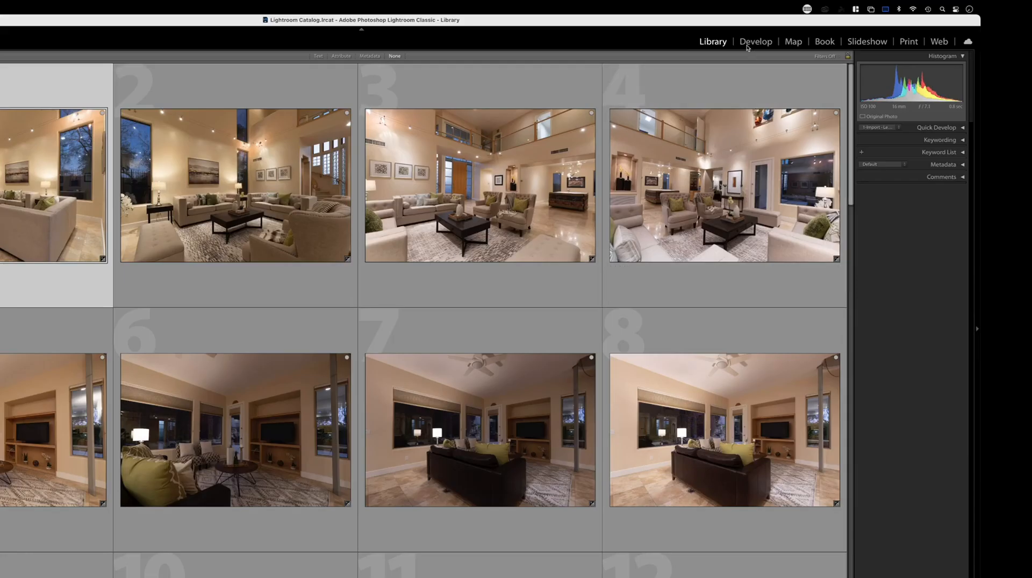
click(845, 30)
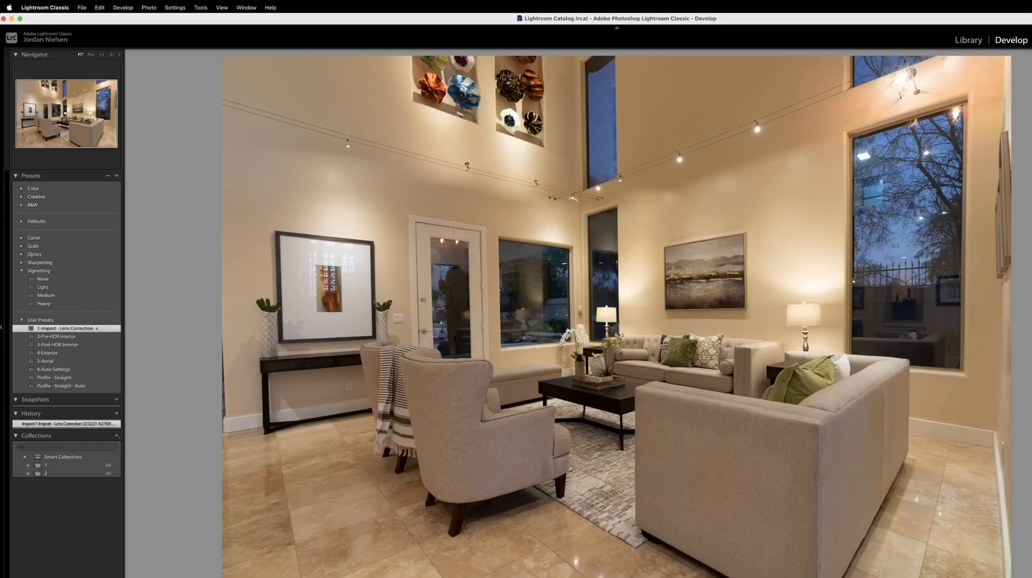
click(68, 387)
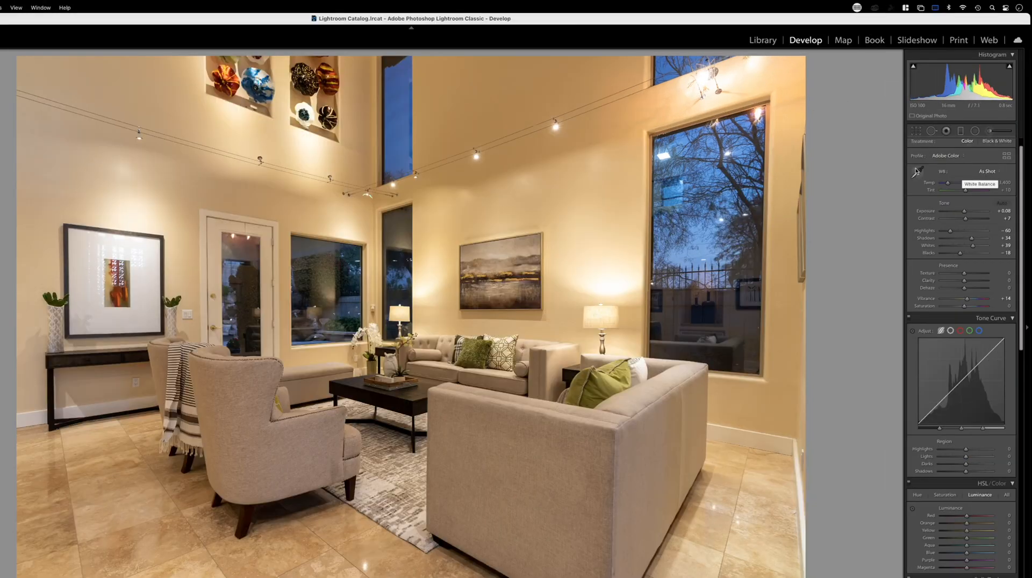
Sample the white balance from the white baseboard, and set Vibrance to +9 and Temp to 2,968.
click(938, 141)
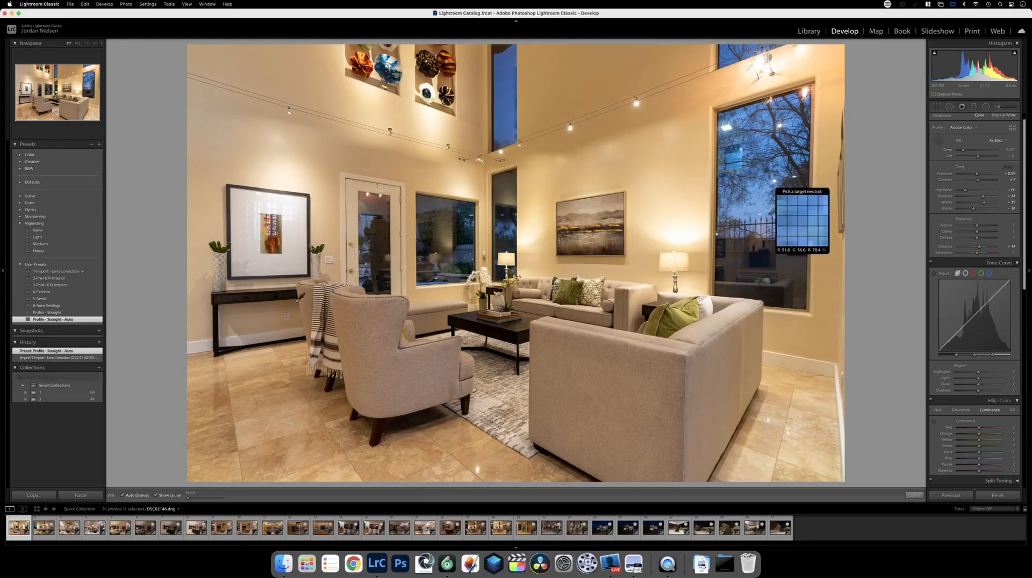
click(206, 343)
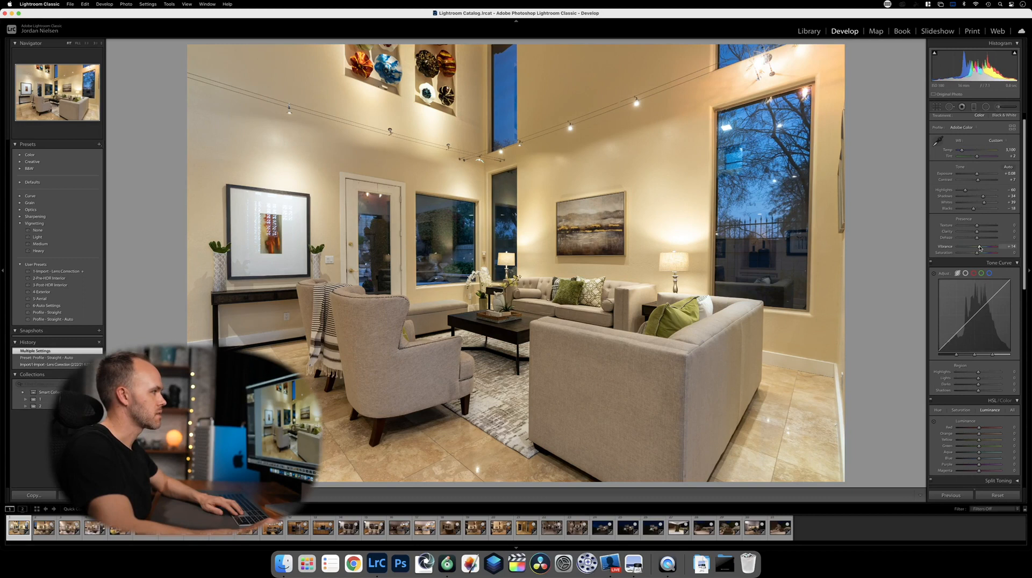
drag(980, 249, 978, 249)
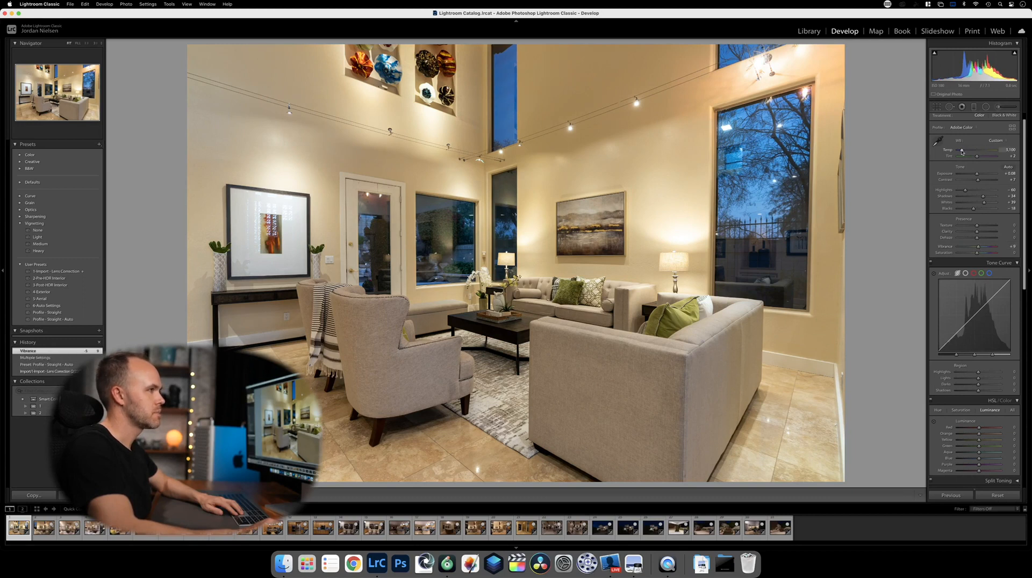
drag(962, 151, 961, 151)
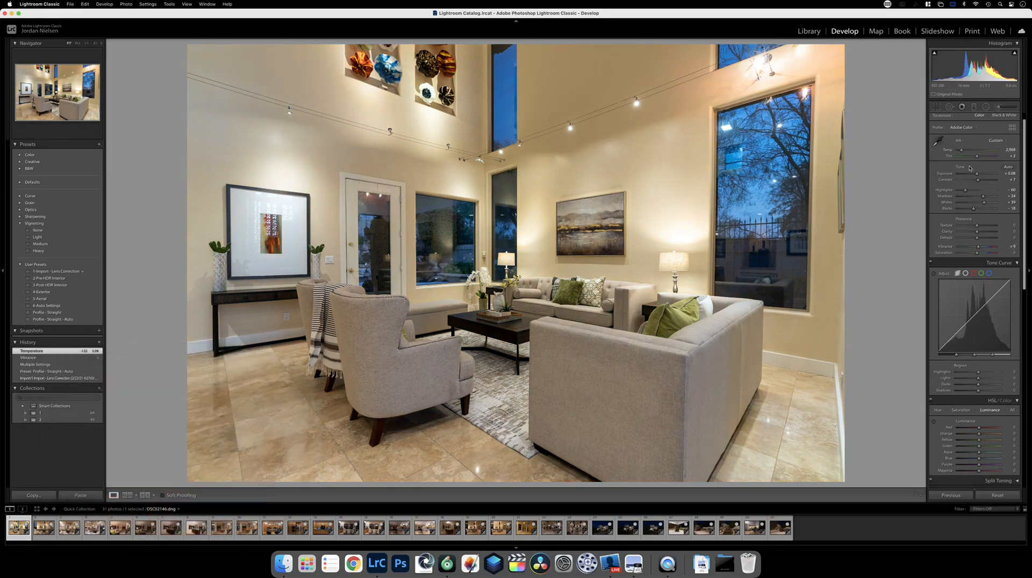
Set Shadows to +79, Exposure to +0.35 and Highlights to -87 on the first living room photo.
drag(984, 196, 992, 197)
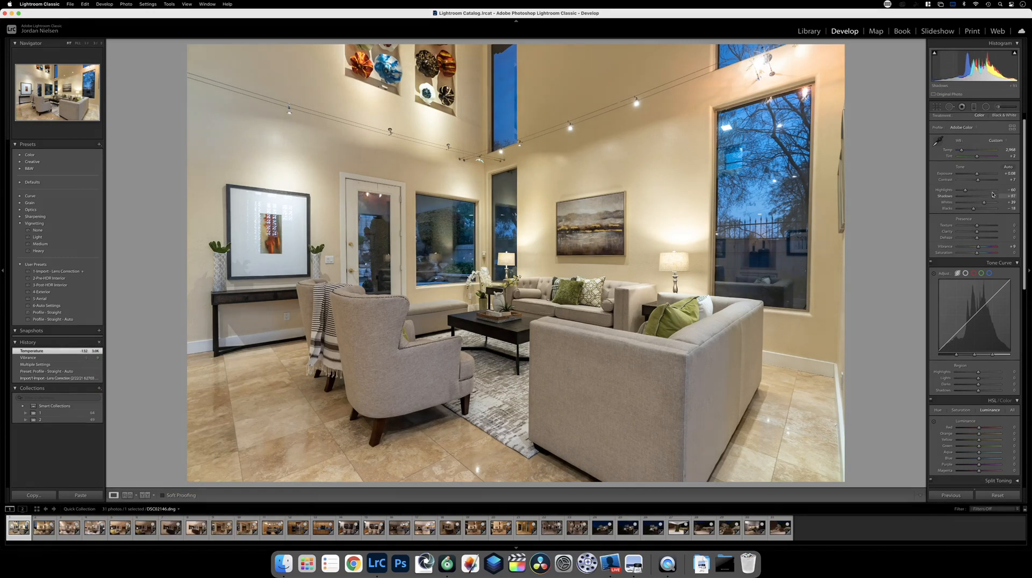
drag(976, 175, 961, 191)
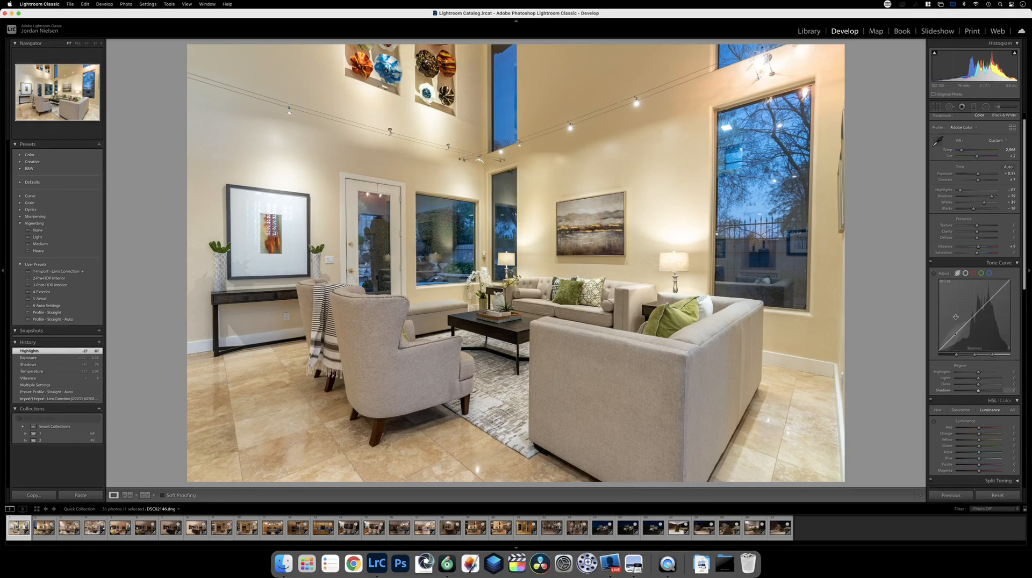
Darken the blue window areas with the targeted Luminance adjustment, bringing Blue to -26.
scroll(933, 408, down, 1)
click(910, 531)
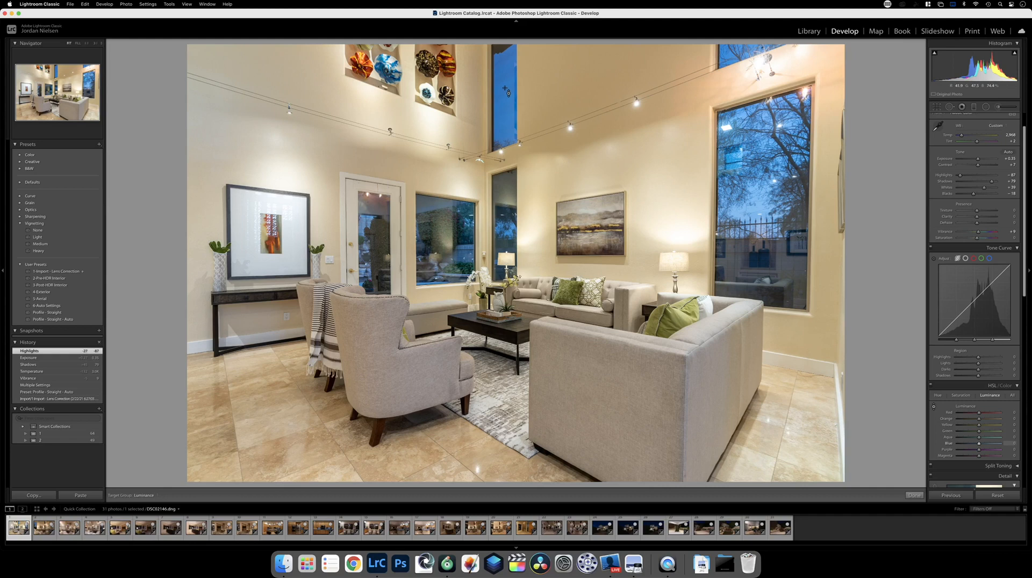
drag(506, 92, 505, 119)
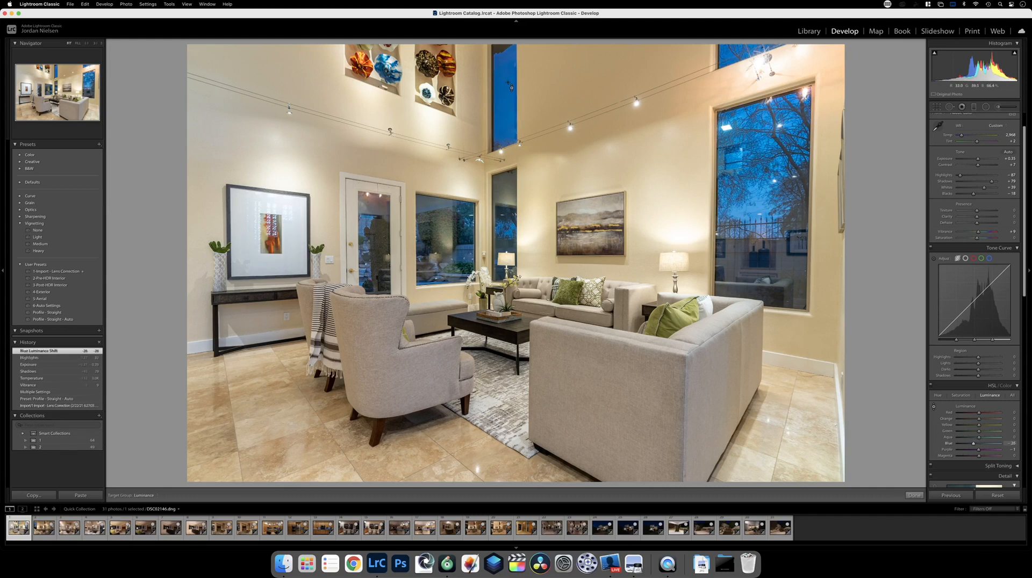
Copy the first photo's develop settings with the existing selection and paste them onto the second living room photo.
click(34, 496)
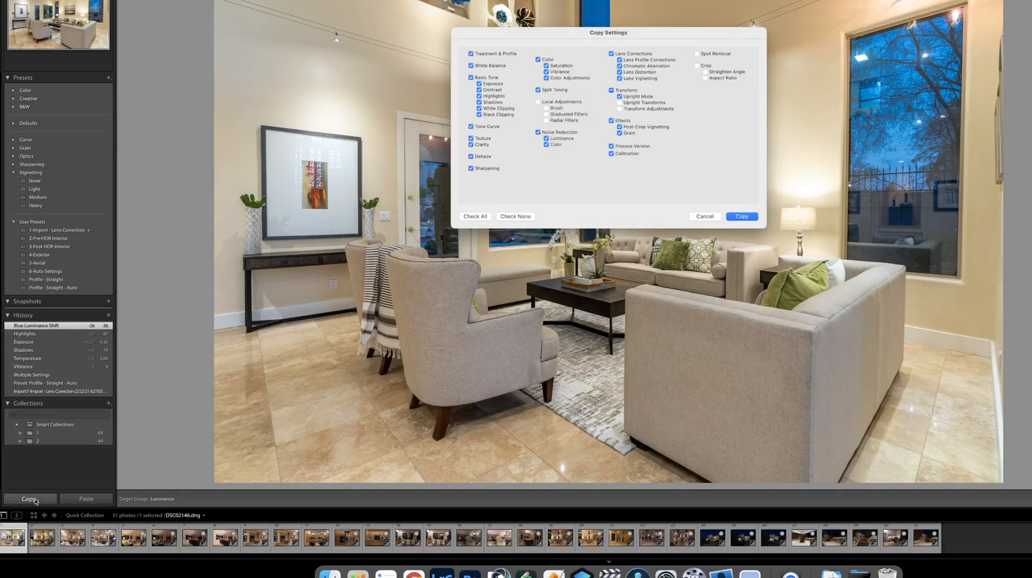
key(Return)
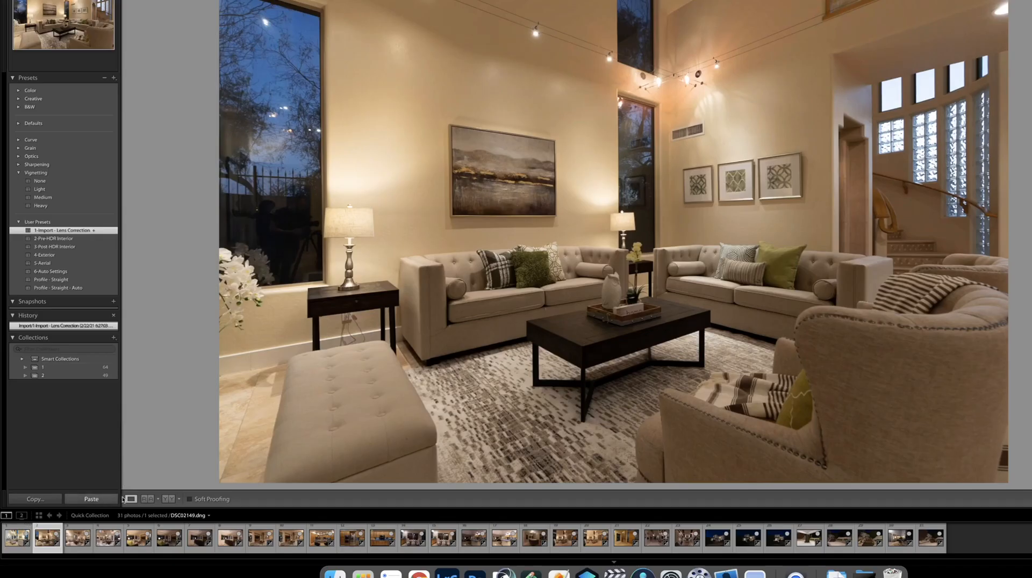
click(99, 496)
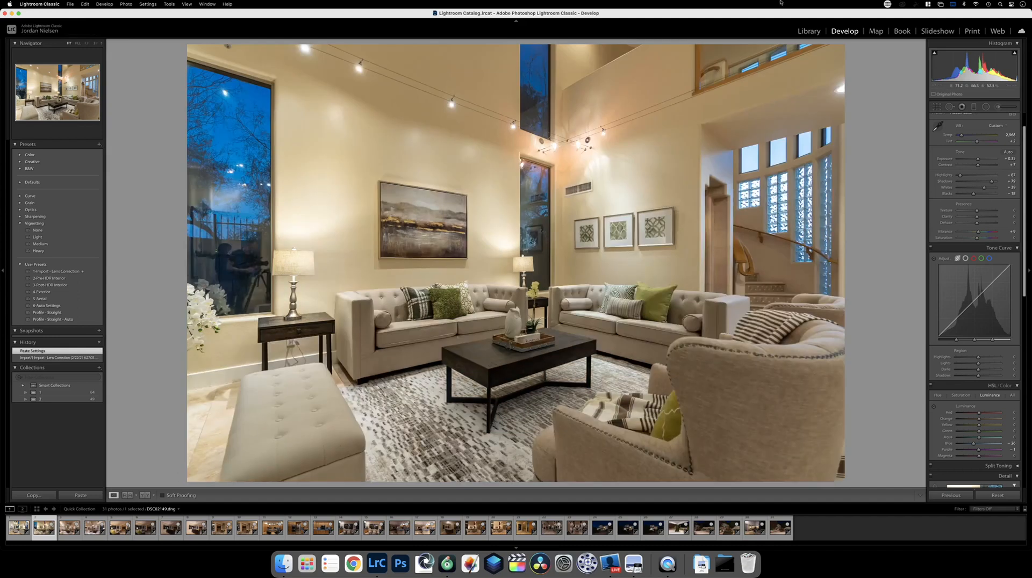
Set Highlights to -100 and Exposure to +0.60 on the second living room photo.
key(Right)
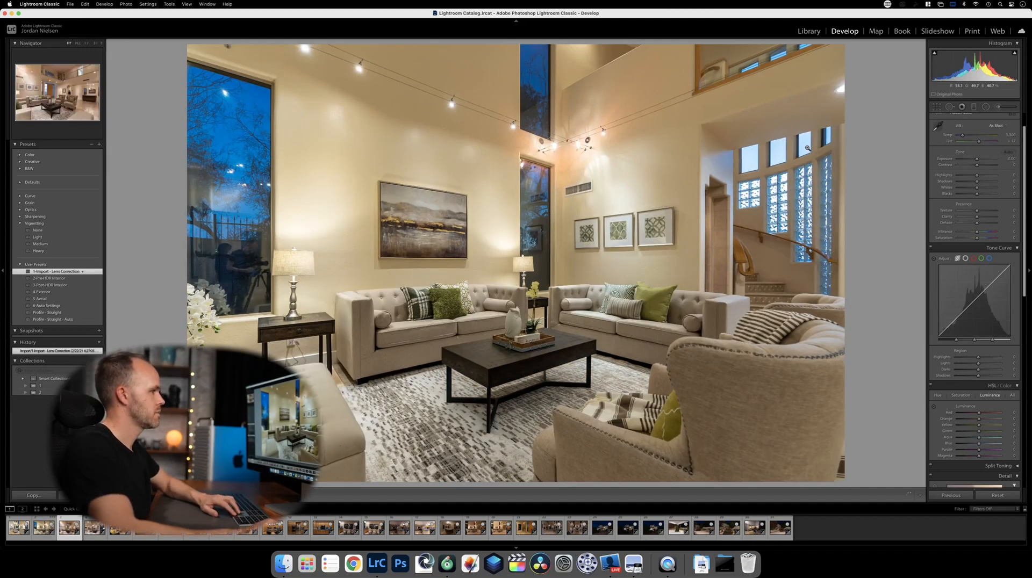
key(Left)
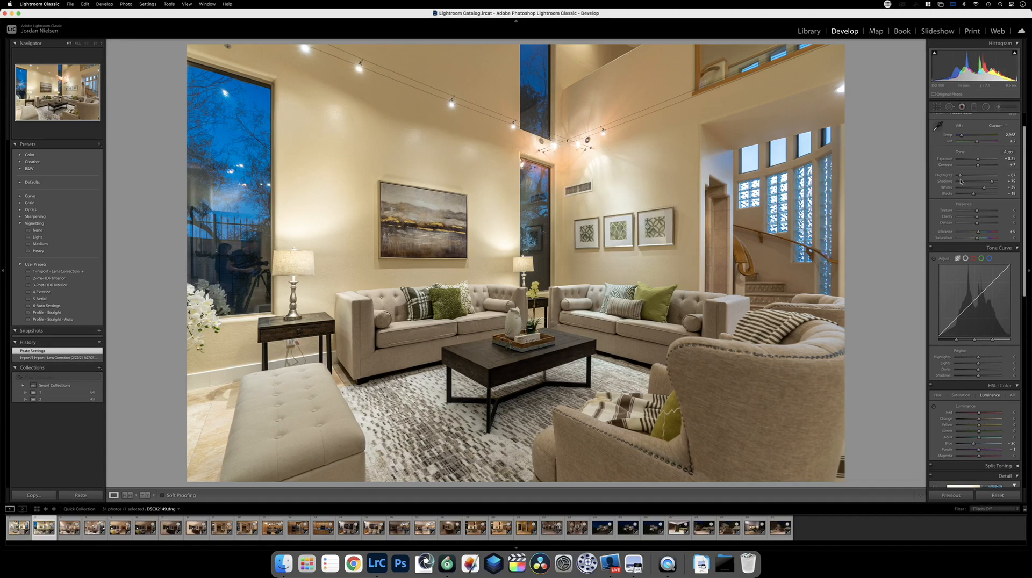
drag(961, 176, 979, 161)
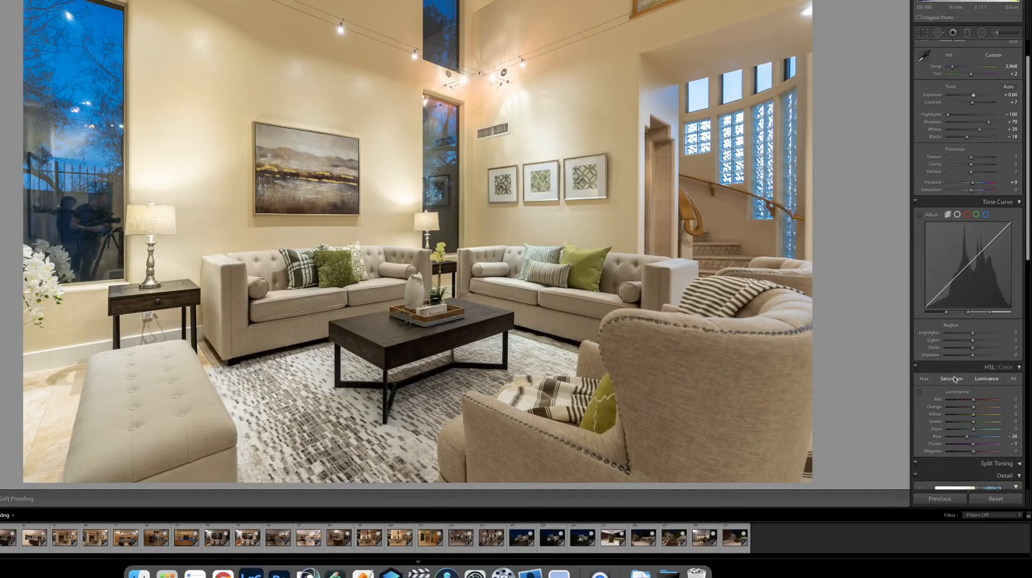
Desaturate the yellowish wall above the framed prints with the targeted Saturation adjustment, bringing Orange to -12 and Yellow to -5.
click(961, 395)
click(934, 407)
drag(567, 157, 567, 163)
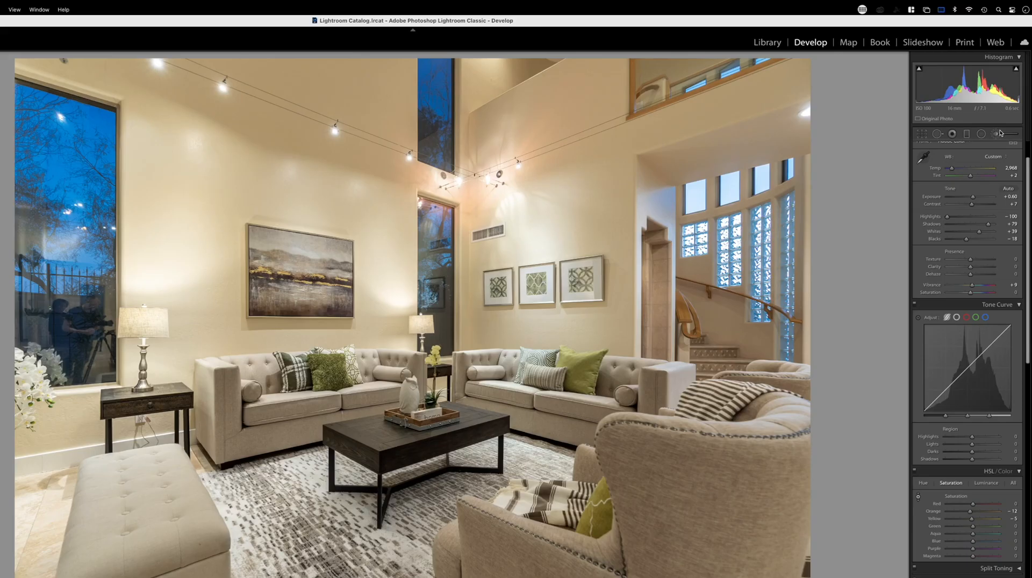
Brighten the wall above the framed prints and the staircase area with an Exposure adjustment brush stroke.
click(998, 106)
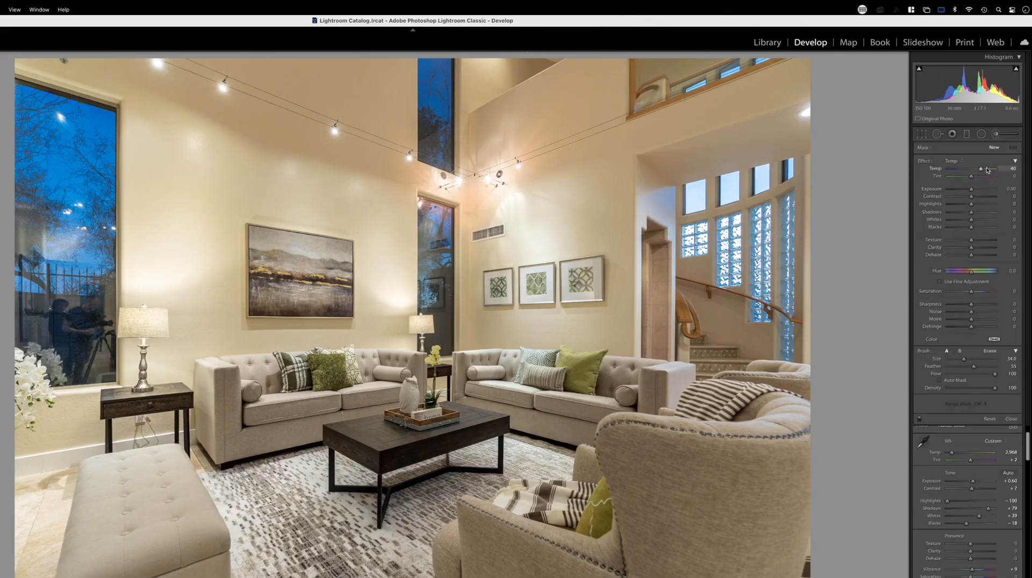
click(954, 161)
click(958, 177)
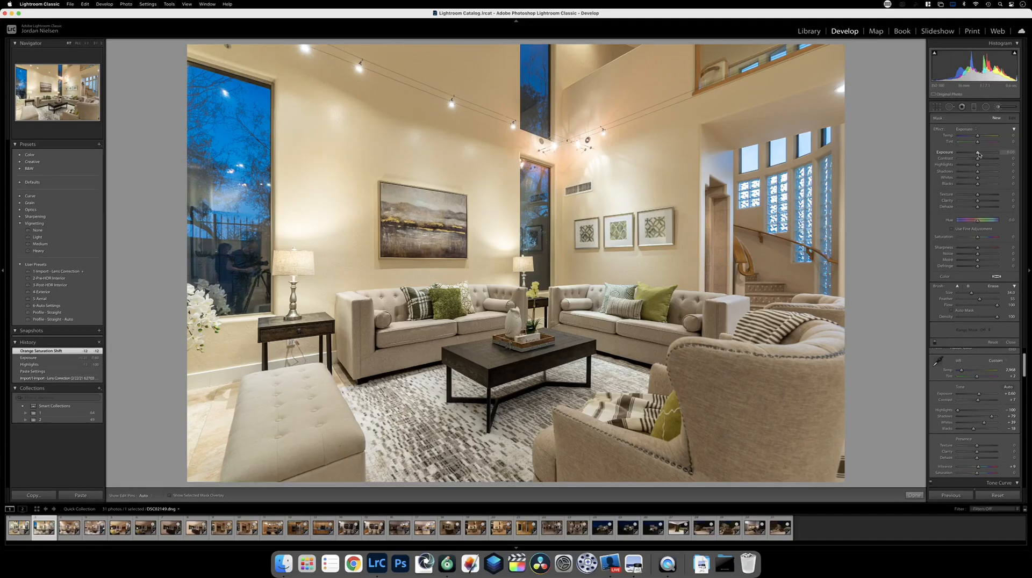
mouse_move(647, 89)
mouse_down()
mouse_move(769, 90)
mouse_move(713, 210)
mouse_move(801, 304)
mouse_up()
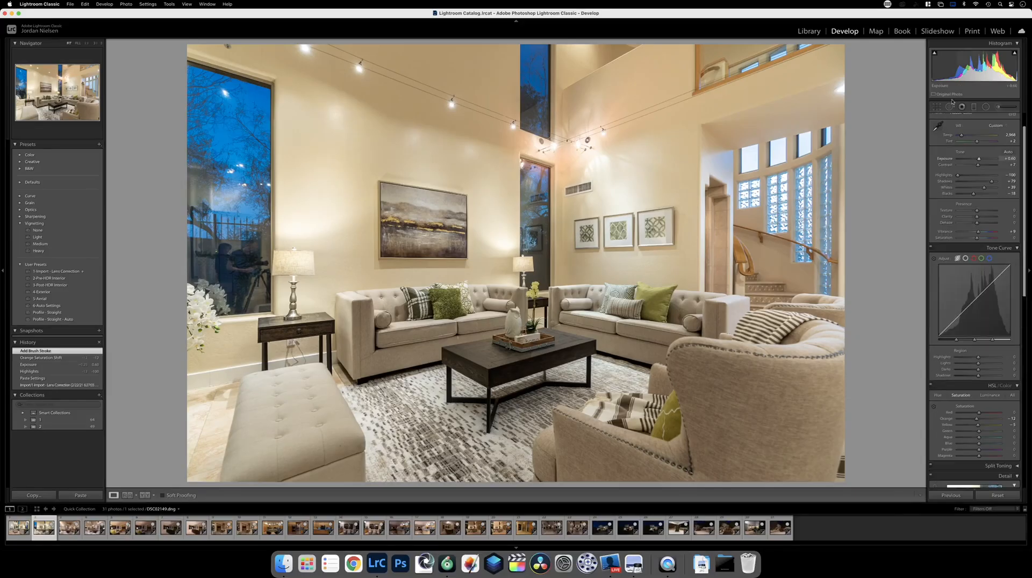
Try to heal the photographer's reflection in the large window with Spot Removal, undoing each attempt.
click(936, 33)
scroll(253, 248, up, 3)
mouse_move(250, 247)
mouse_down()
mouse_move(250, 271)
mouse_move(223, 251)
mouse_up()
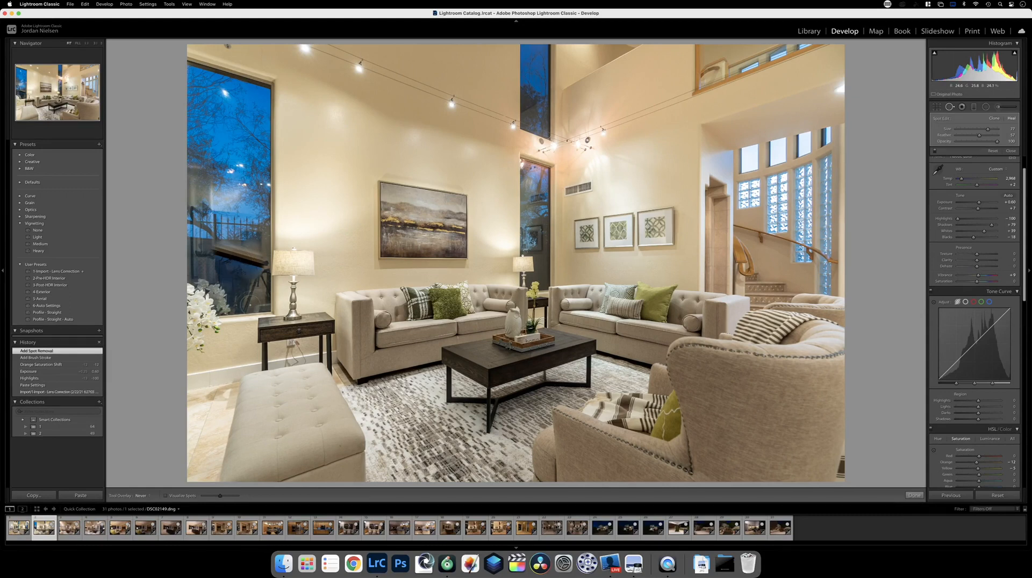
key(super+z)
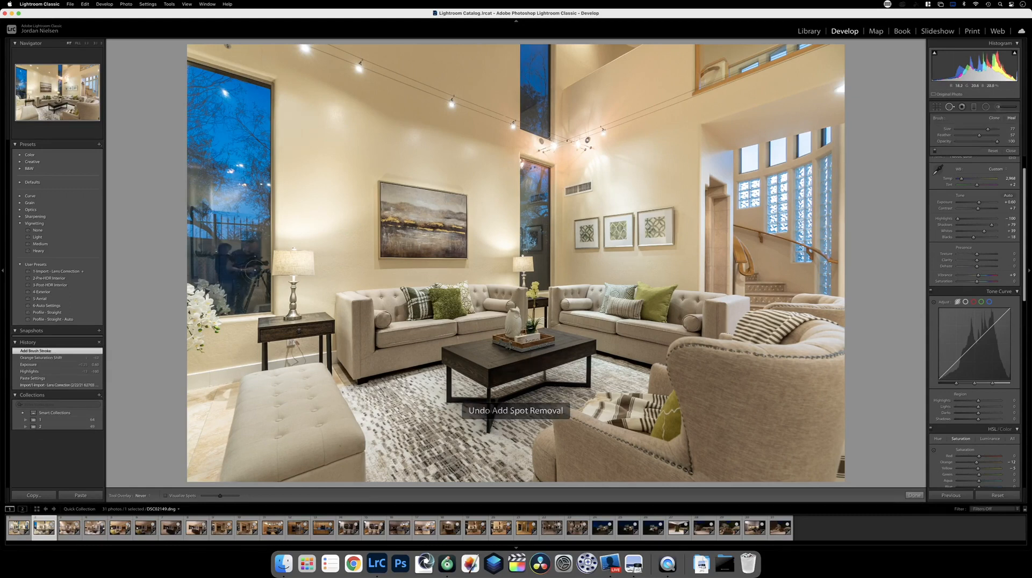
click(248, 248)
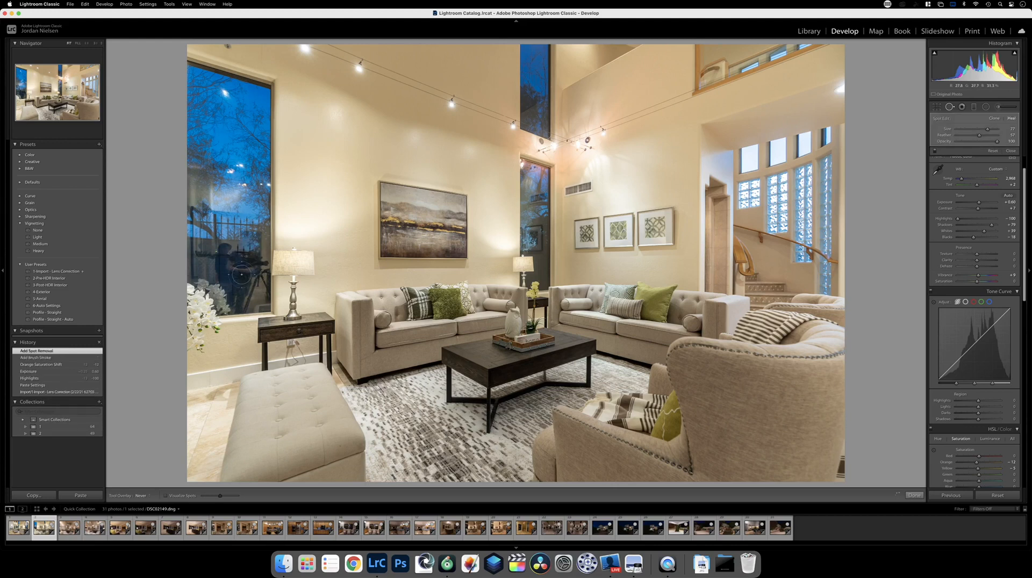
key(super+z)
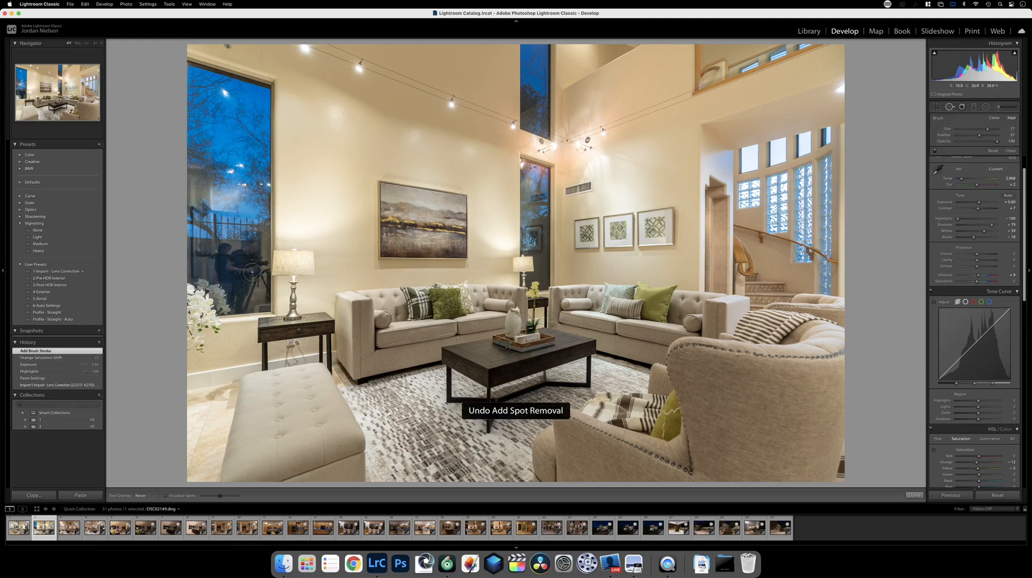
Try to cover the photographer's reflection with several smaller healing spots across the lower part of the window.
click(257, 263)
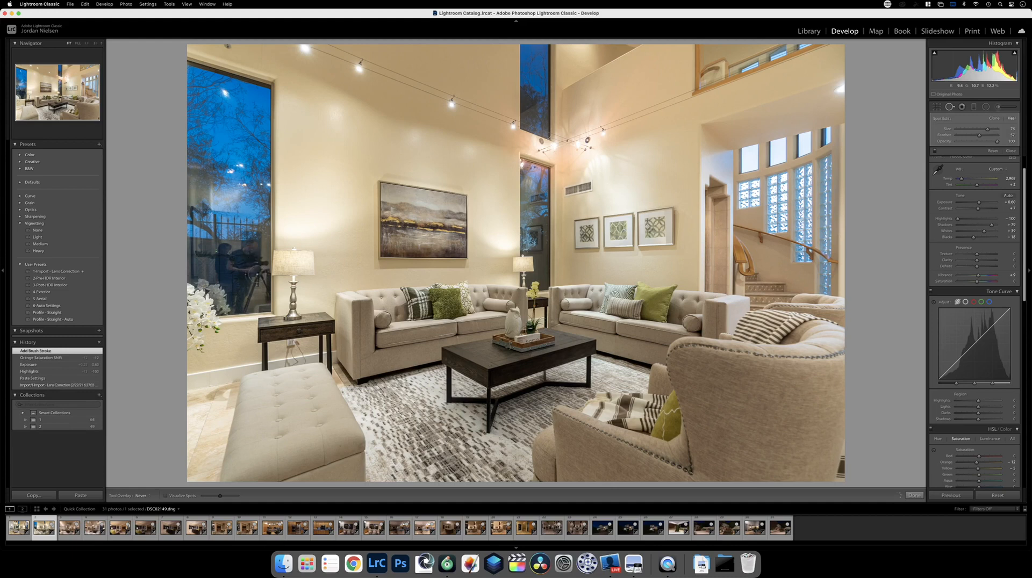
mouse_move(244, 275)
mouse_down()
mouse_move(226, 253)
mouse_move(246, 246)
mouse_up()
drag(236, 295, 236, 295)
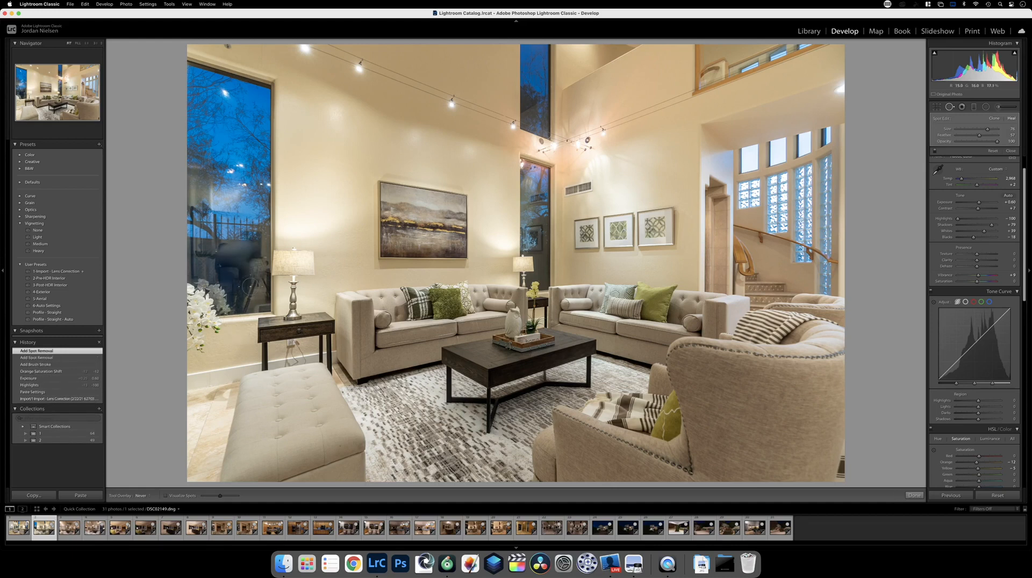
click(243, 256)
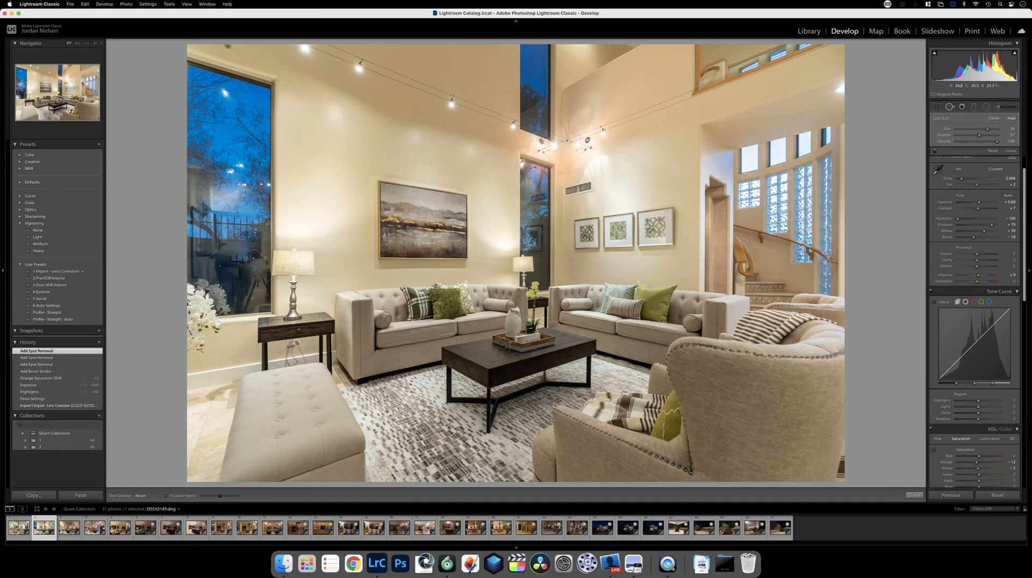
mouse_move(244, 246)
mouse_down()
mouse_move(227, 260)
mouse_move(251, 261)
mouse_up()
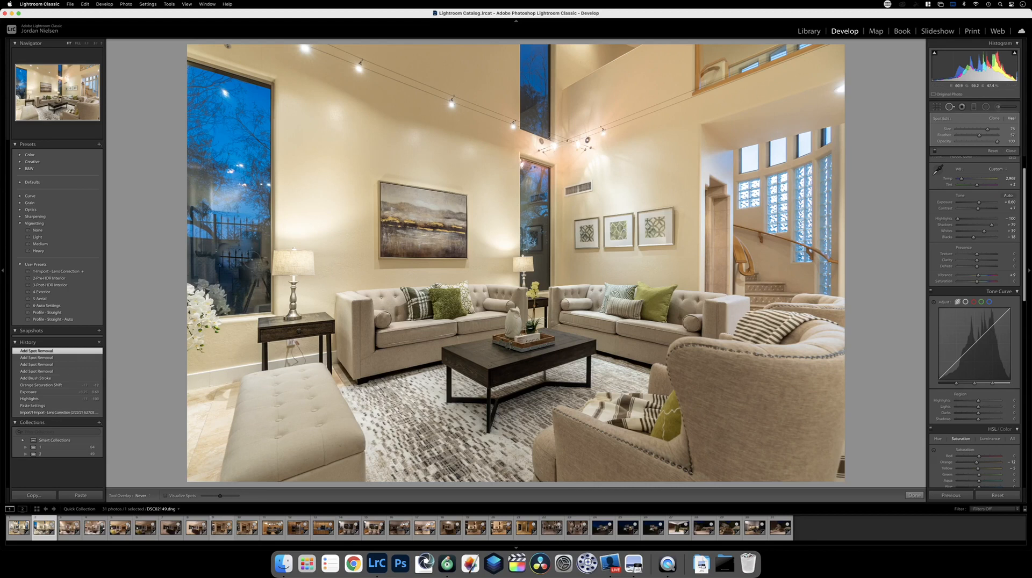
key(super+z)
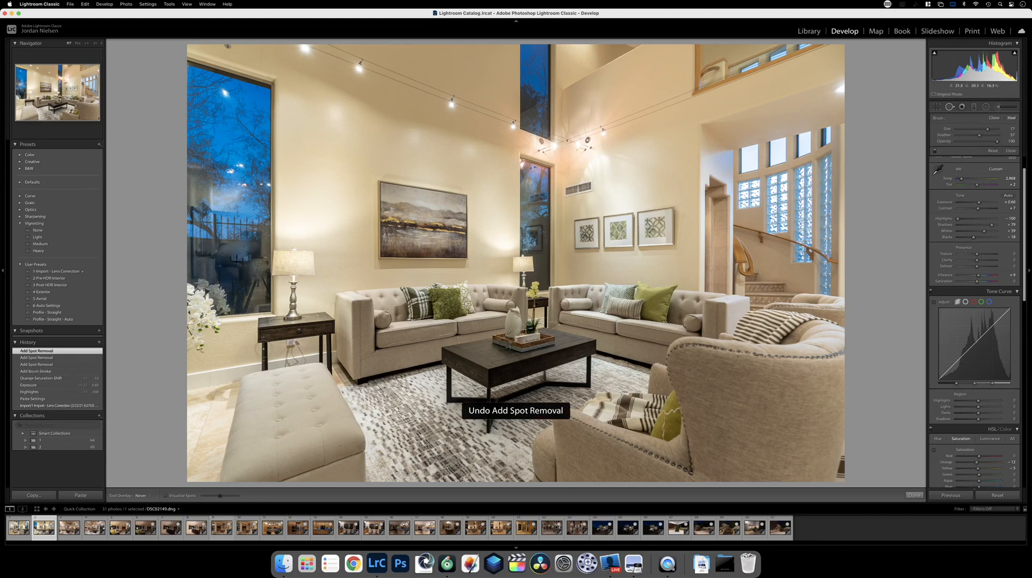
key(super+z)
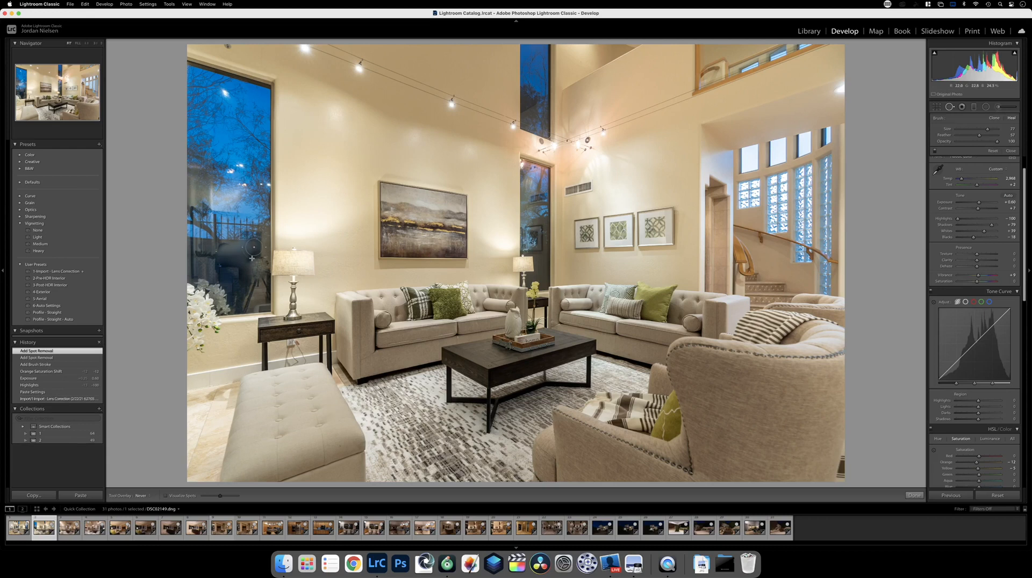
click(253, 248)
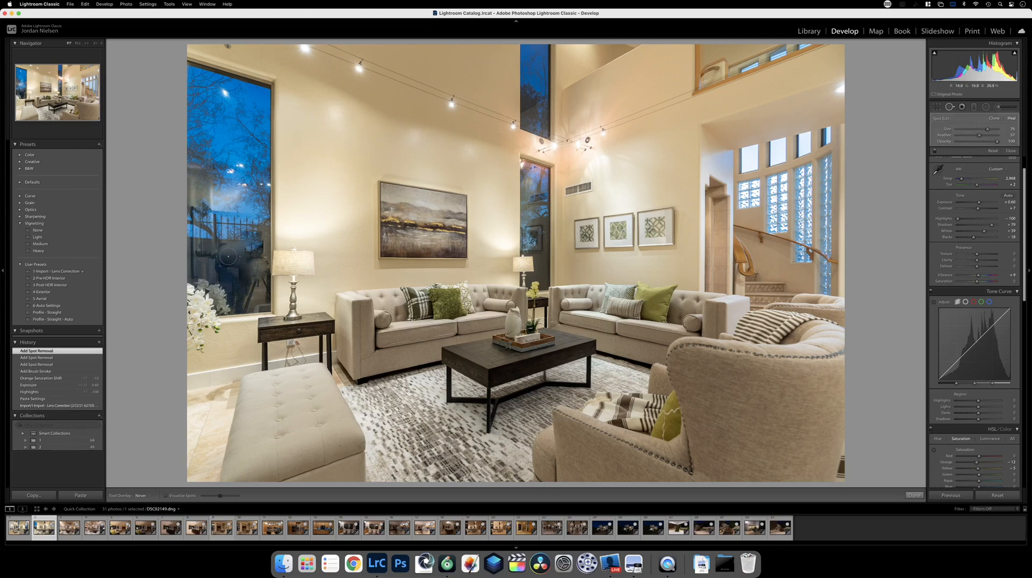
click(221, 273)
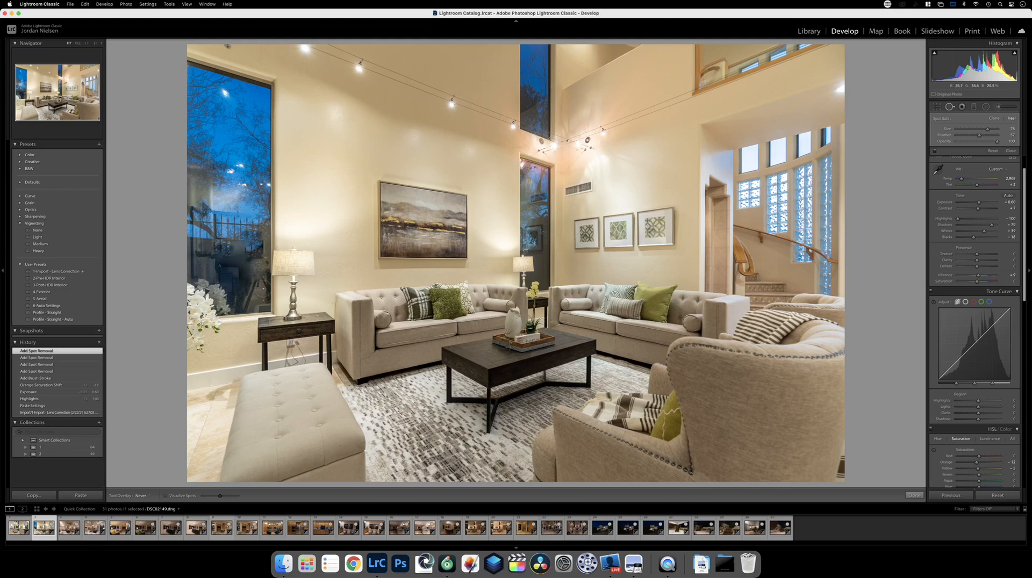
click(255, 289)
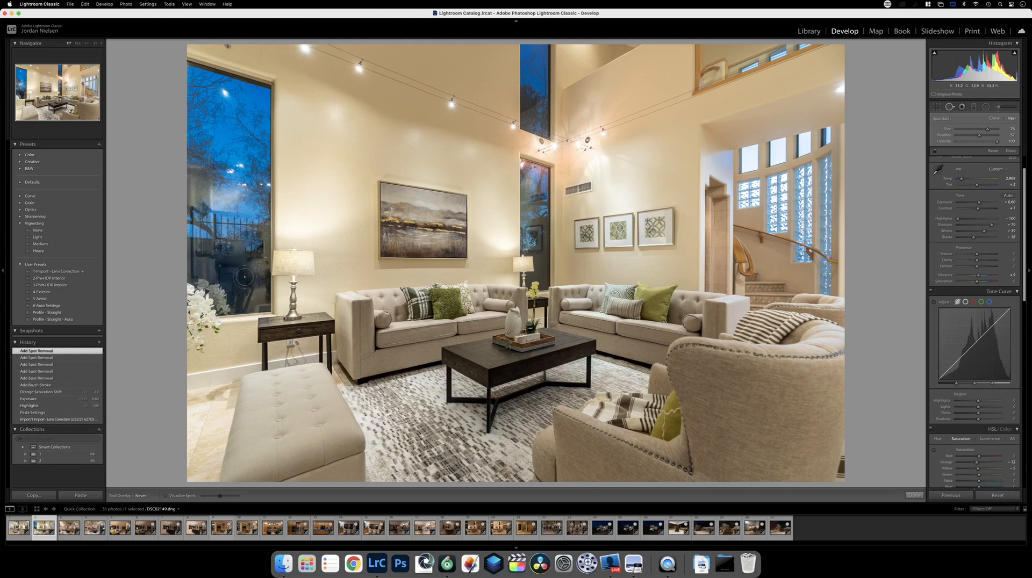
Undo all the spot removals on the window while keeping the exposure brush stroke, redoing it if it is lost.
key(super+z)
key(super+z)
key(super+z)
key(super+z)
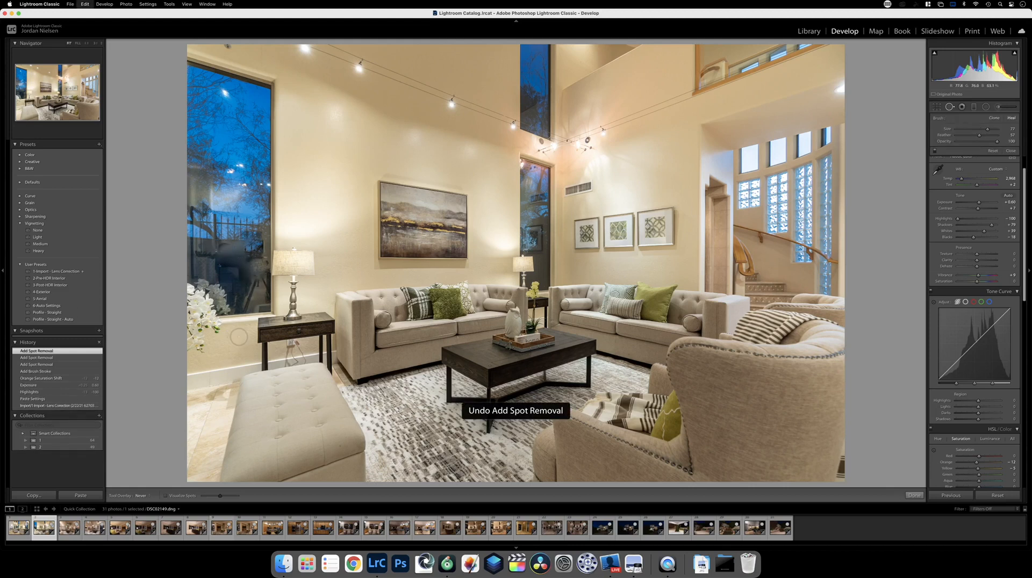
key(super+z)
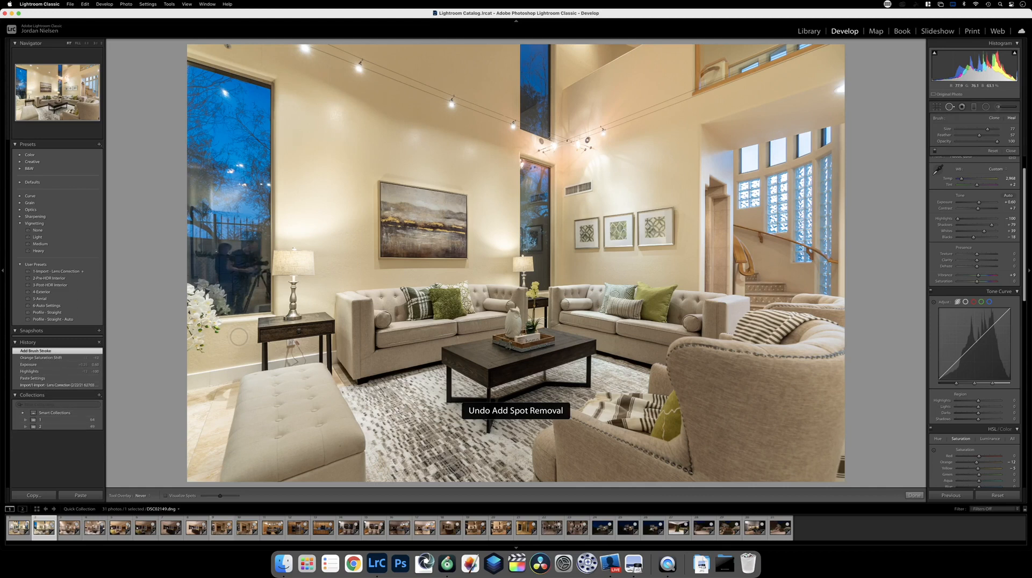
key(super+z)
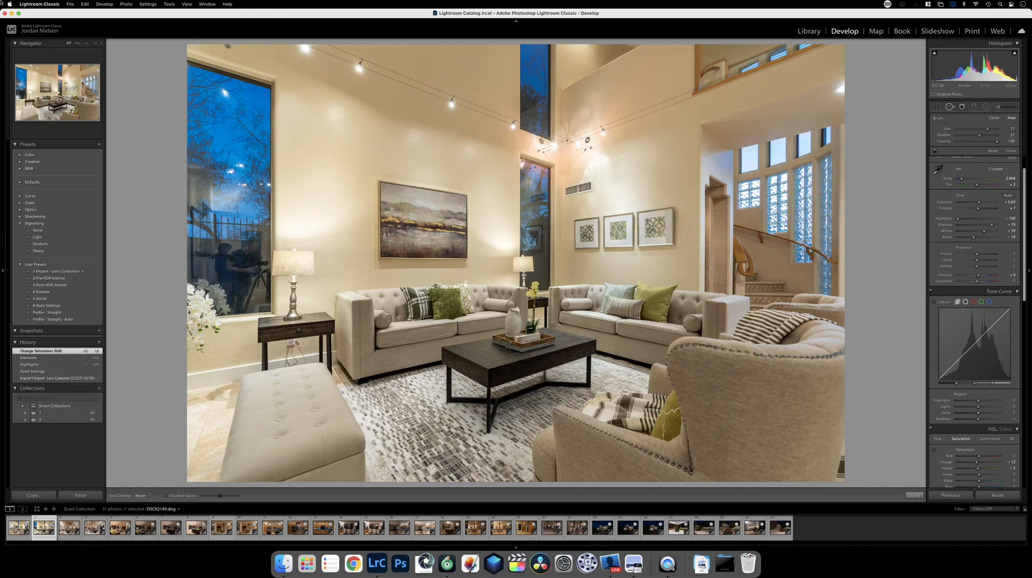
click(87, 4)
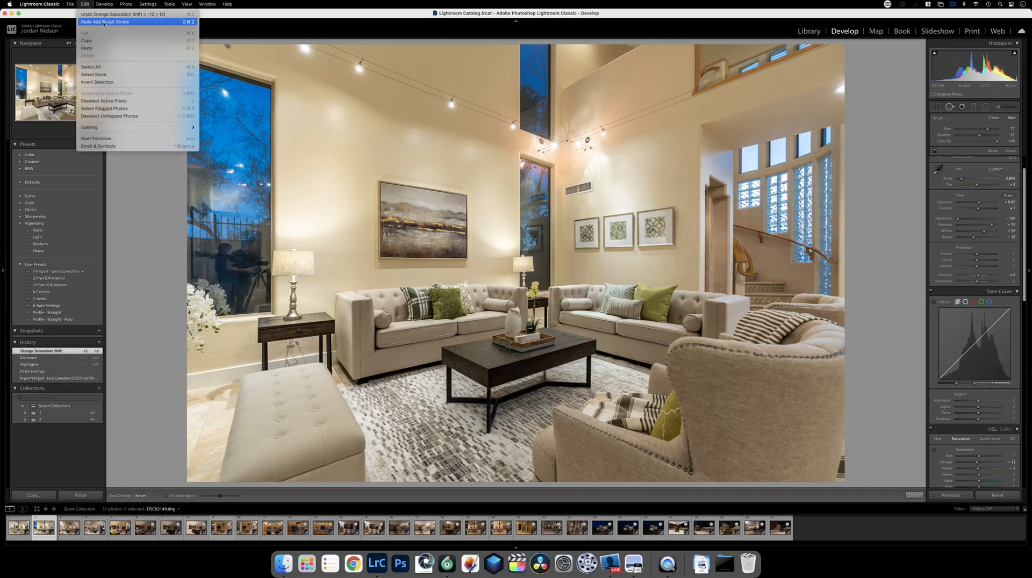
click(105, 22)
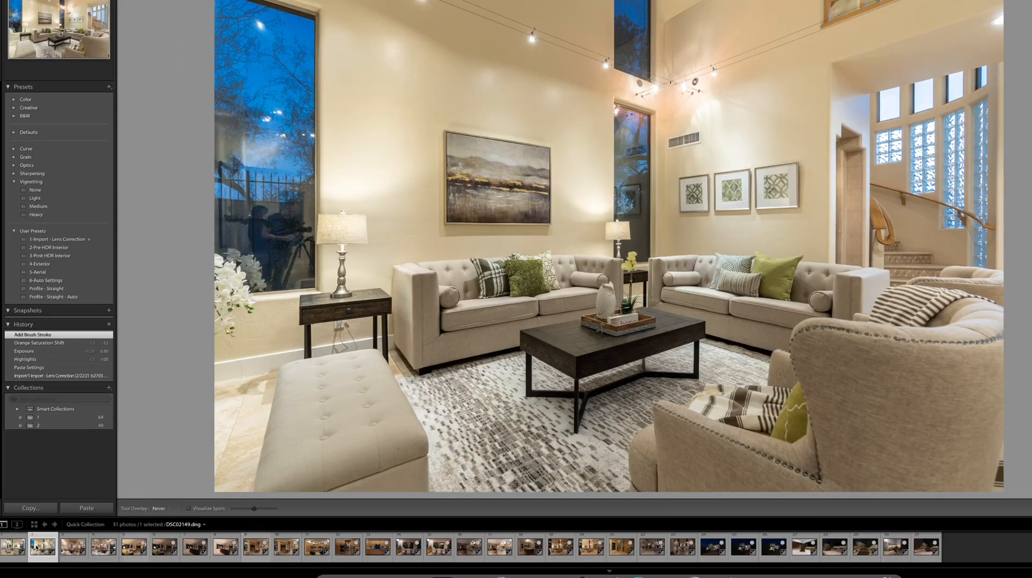
Open the living room photo DSC02149.dng for editing in Adobe Photoshop 2021.
right_click(38, 528)
mouse_move(81, 381)
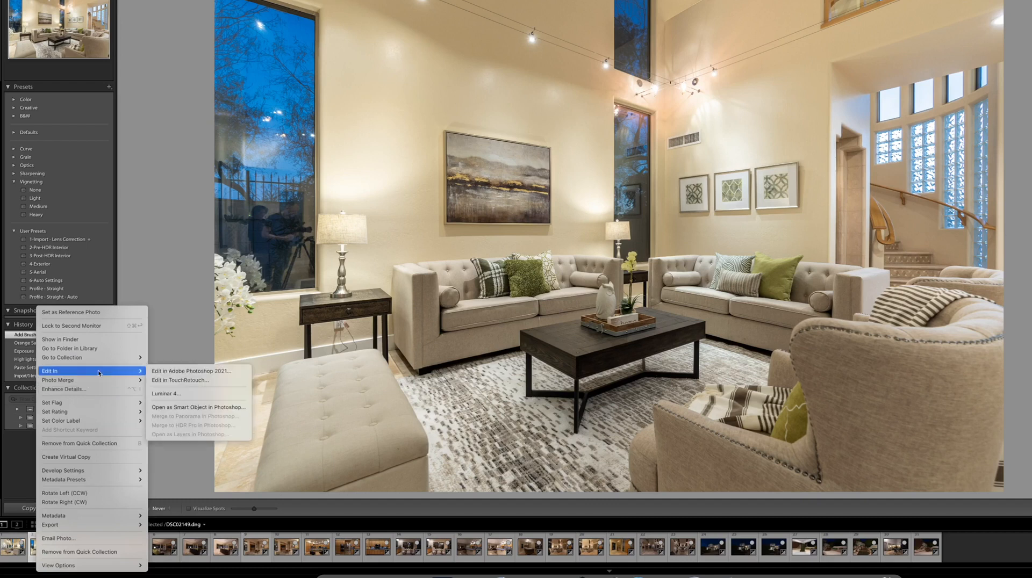
click(162, 369)
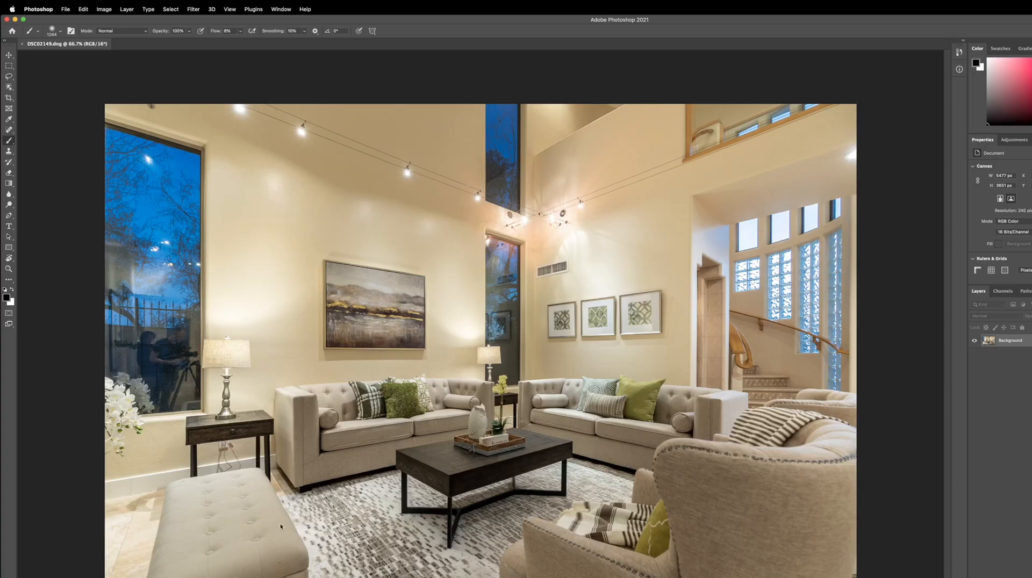
Try to remove the photographer's reflection with content-aware Spot Healing Brush strokes and undo them.
click(10, 130)
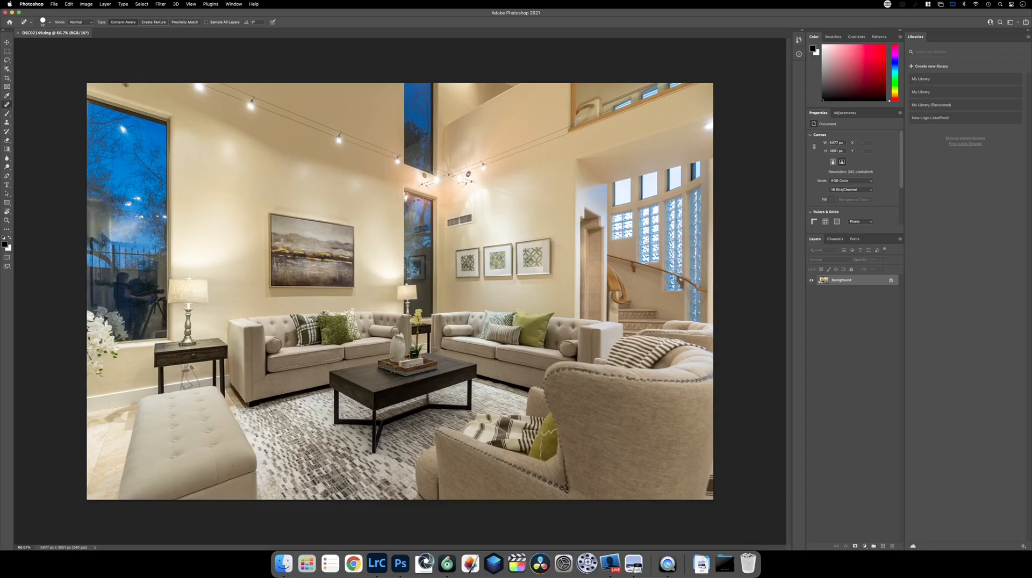
mouse_move(131, 280)
mouse_down()
mouse_move(159, 290)
mouse_move(169, 216)
mouse_move(184, 217)
mouse_move(166, 221)
mouse_up()
drag(138, 284, 136, 286)
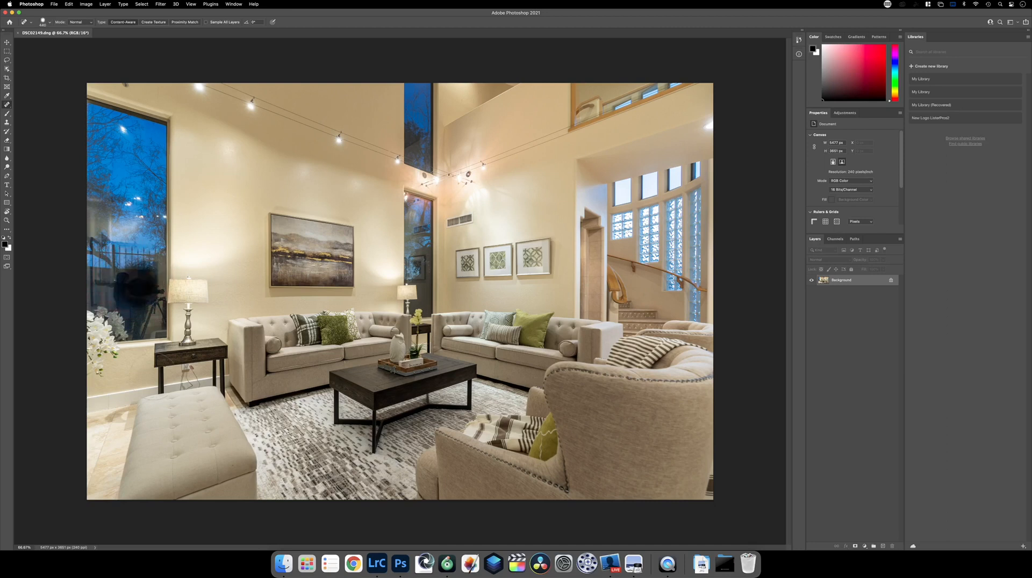
key(super+z)
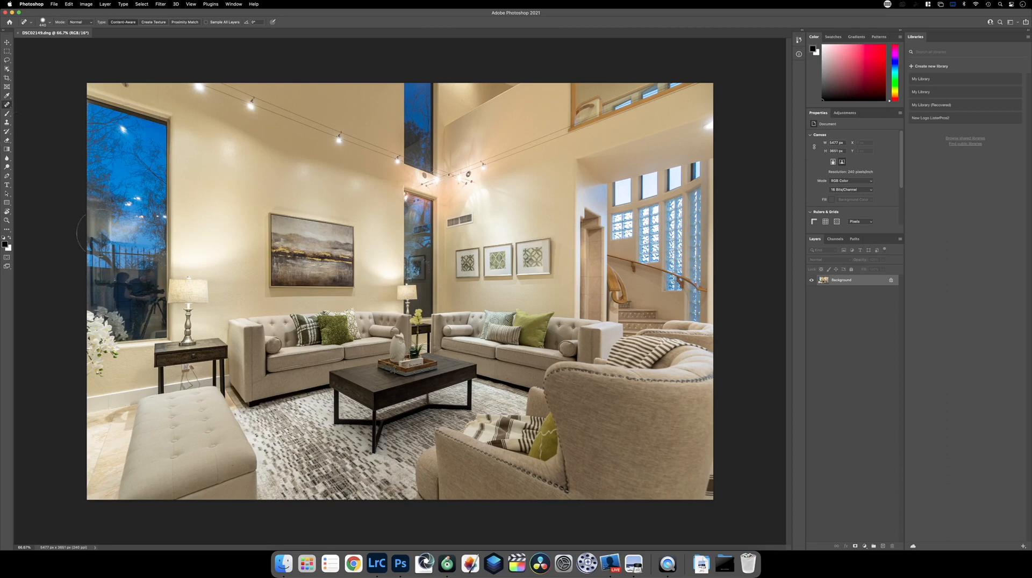
Try to clone nearby window and fence areas over the photographer's reflection with the Clone Stamp, and undo the strokes.
click(7, 122)
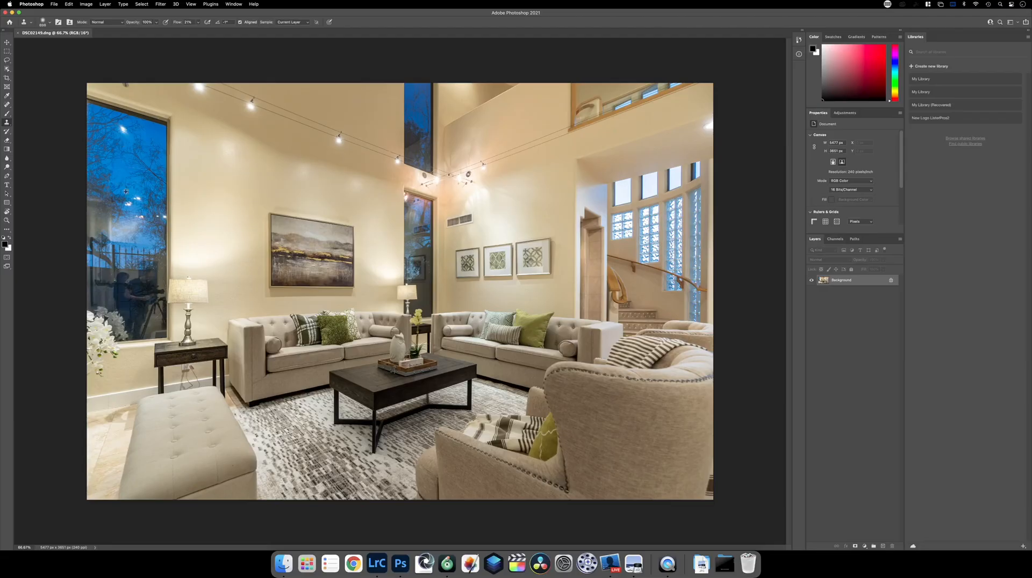
alt+click(126, 193)
alt+click(99, 264)
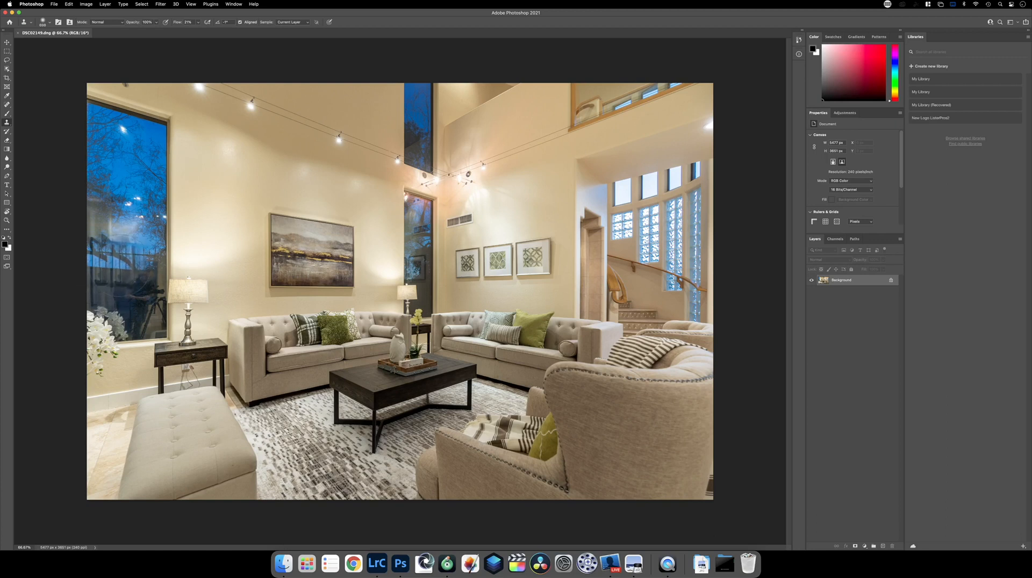
drag(122, 268, 125, 267)
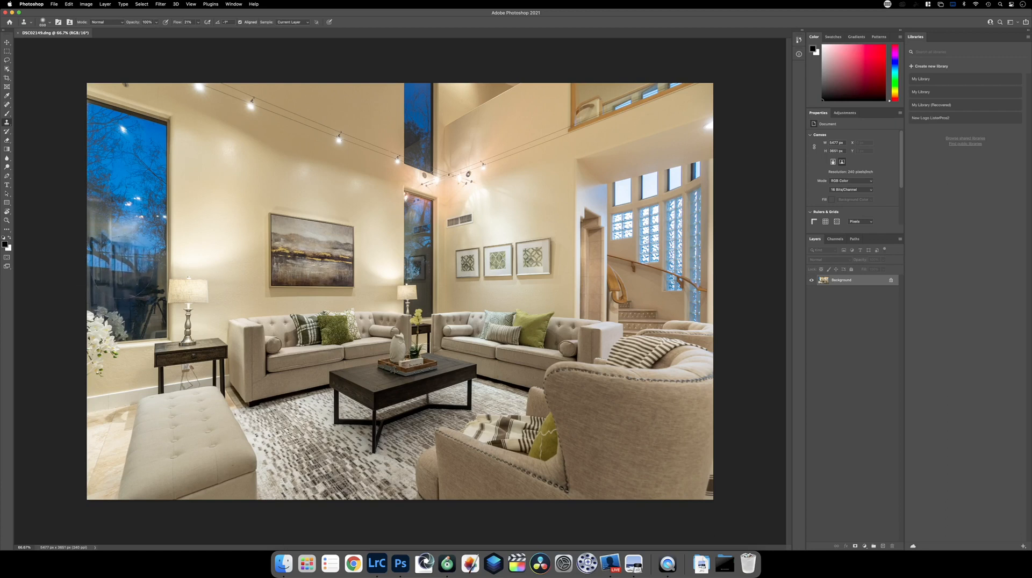
drag(126, 267, 128, 264)
key(super+z)
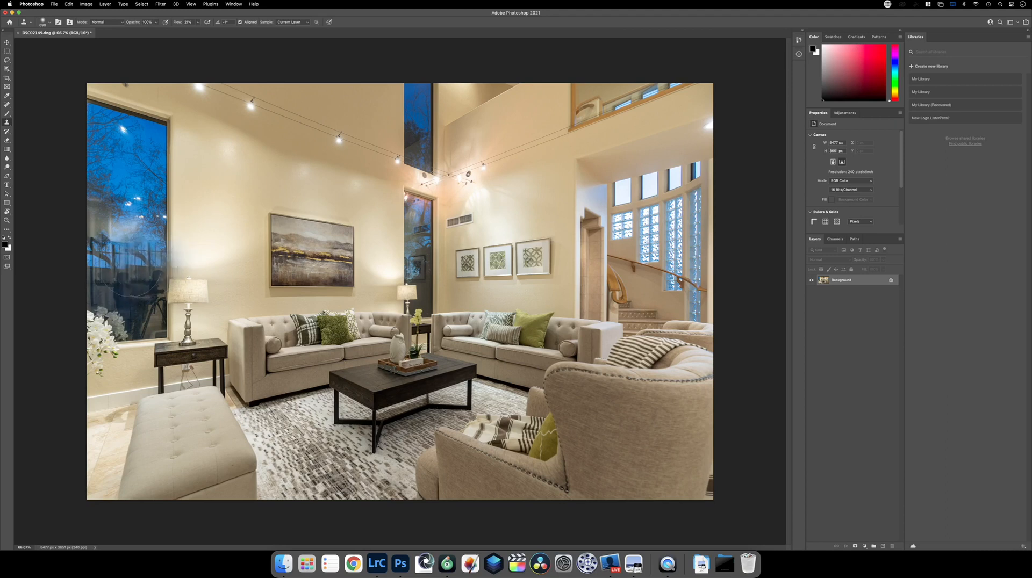
Clone the dark fence area over the photographer and tripod reflection, resampling from the window's lower edge area.
drag(107, 259, 99, 261)
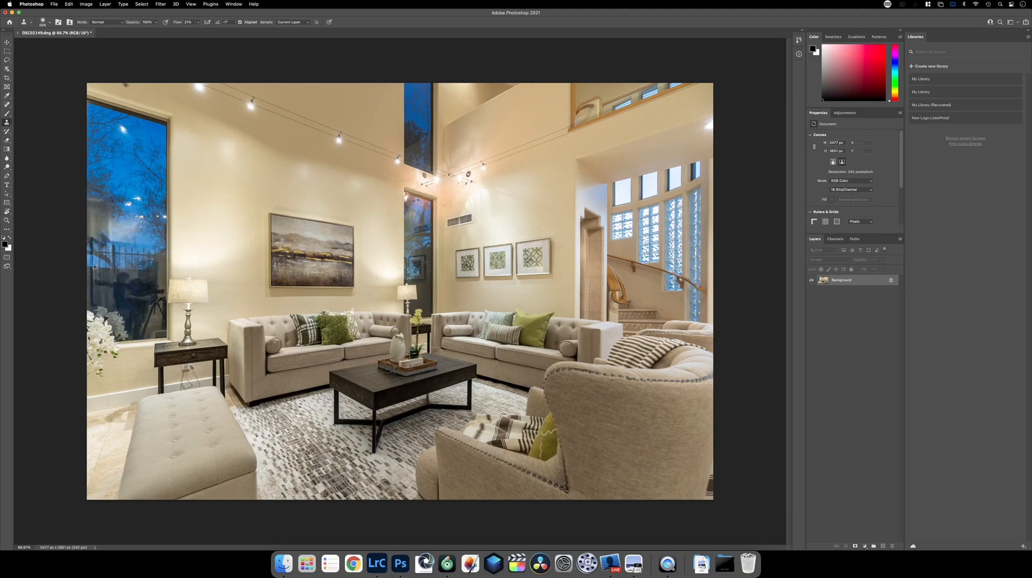
mouse_move(158, 269)
mouse_down()
mouse_move(142, 263)
mouse_move(135, 277)
mouse_up()
alt+click(103, 288)
drag(117, 293, 127, 287)
click(125, 288)
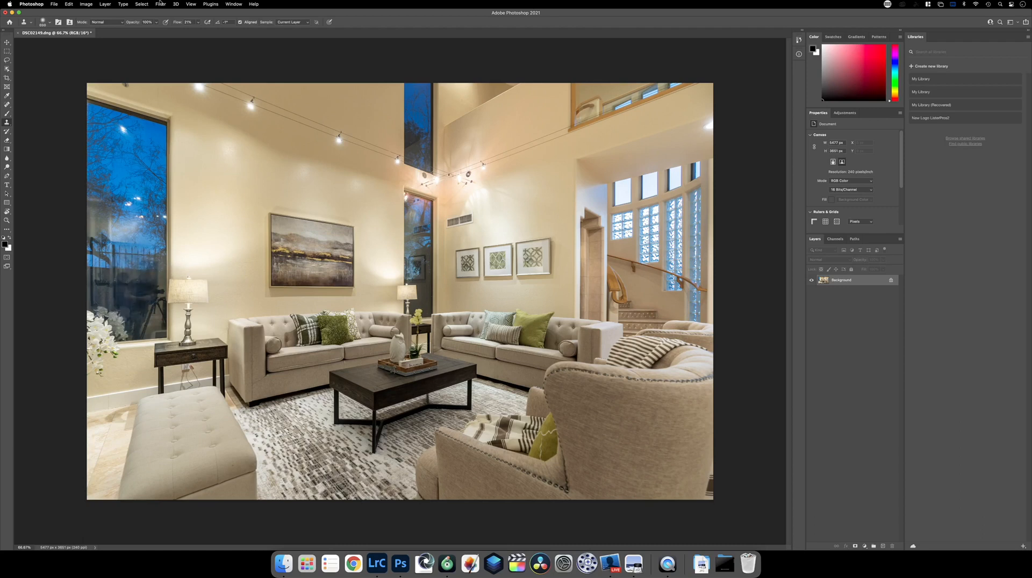
Set the Clone Stamp flow to 100% and clone the dark fence area over the tripod reflection in the window with a resized brush.
click(198, 22)
drag(206, 32, 223, 31)
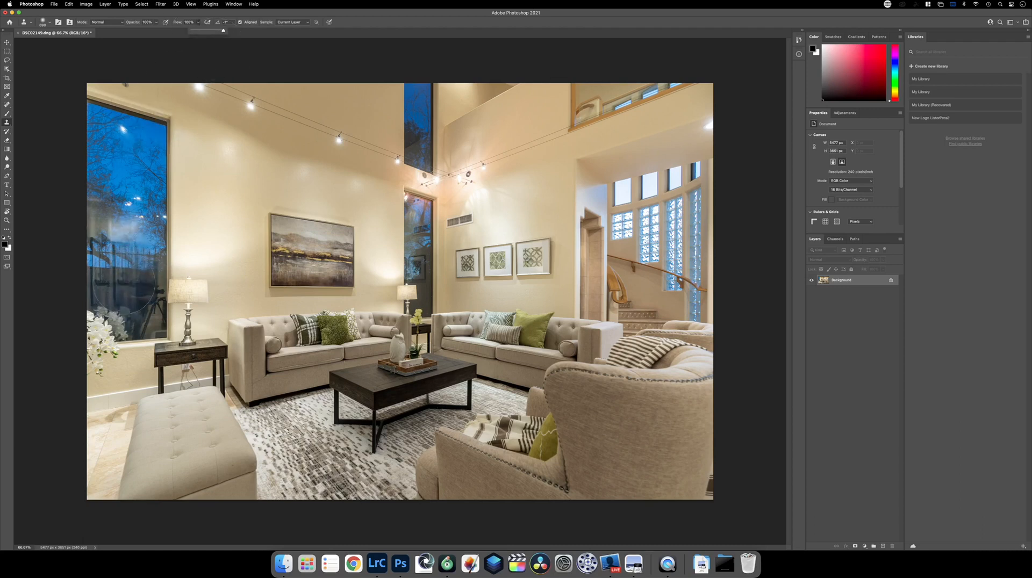
click(124, 282)
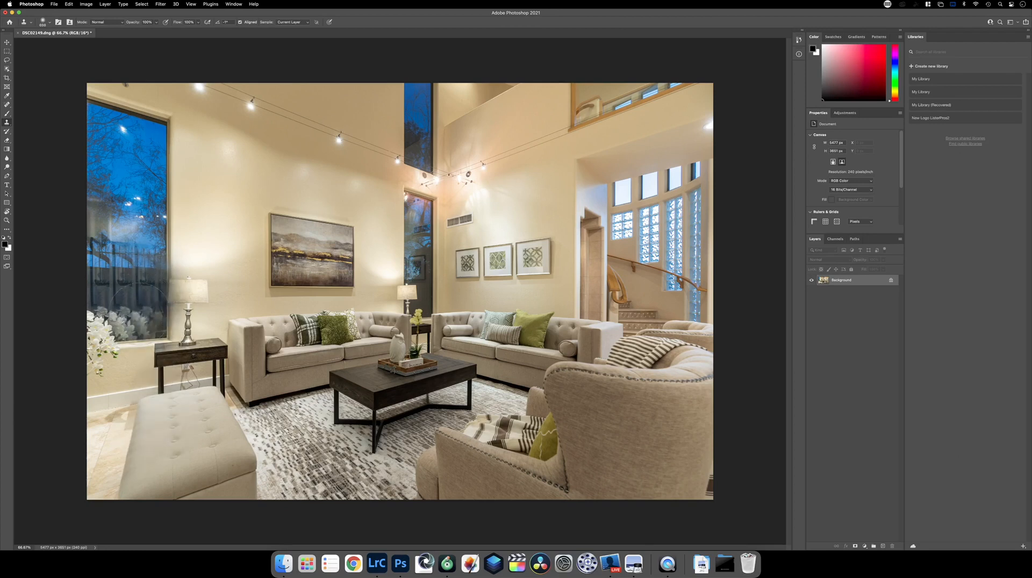
ctrl+alt+click(132, 287)
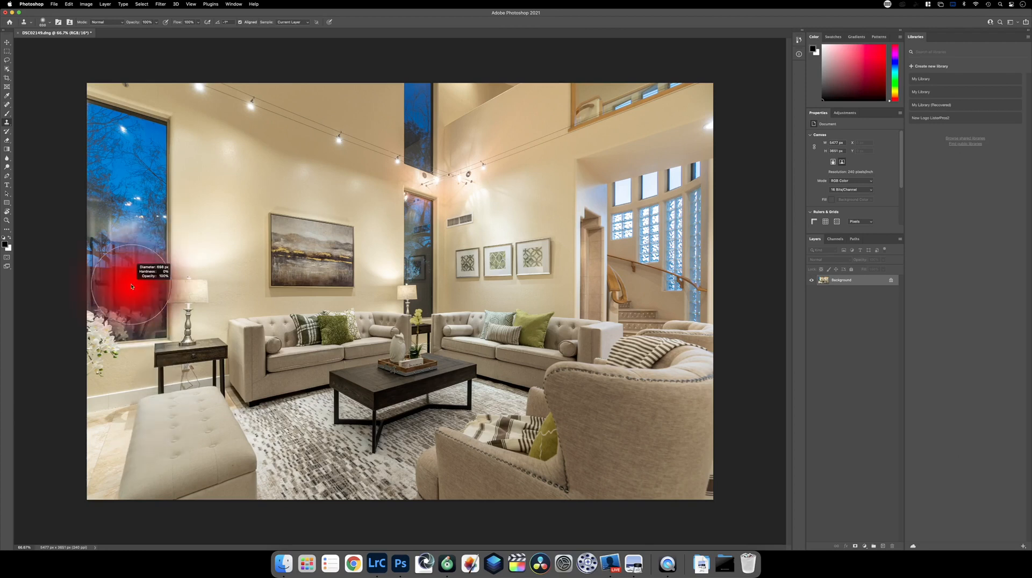
drag(125, 273, 133, 282)
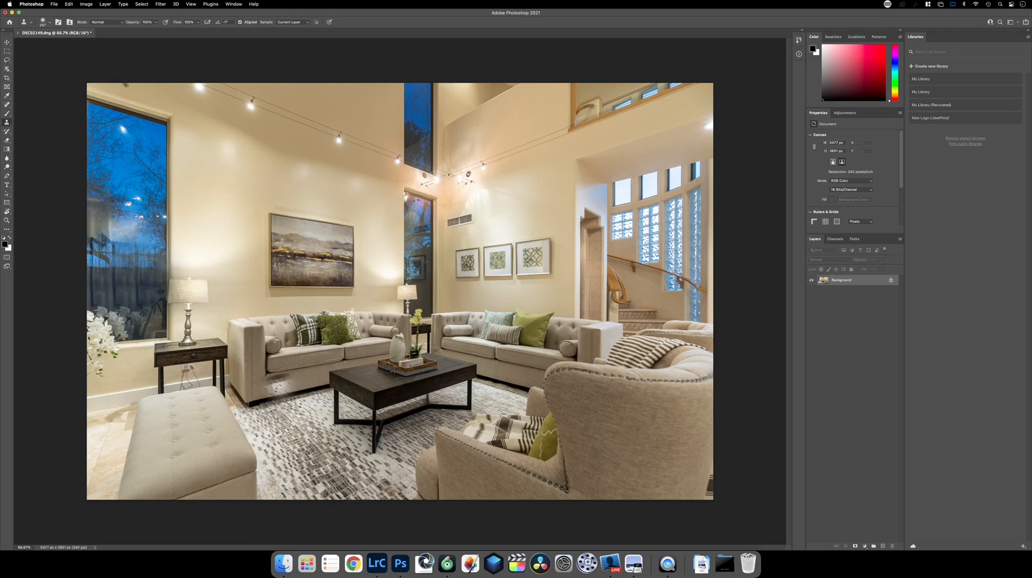
Clone matching fence and sky areas over the remaining reflections along the window's edge and in its middle and upper parts.
click(155, 284)
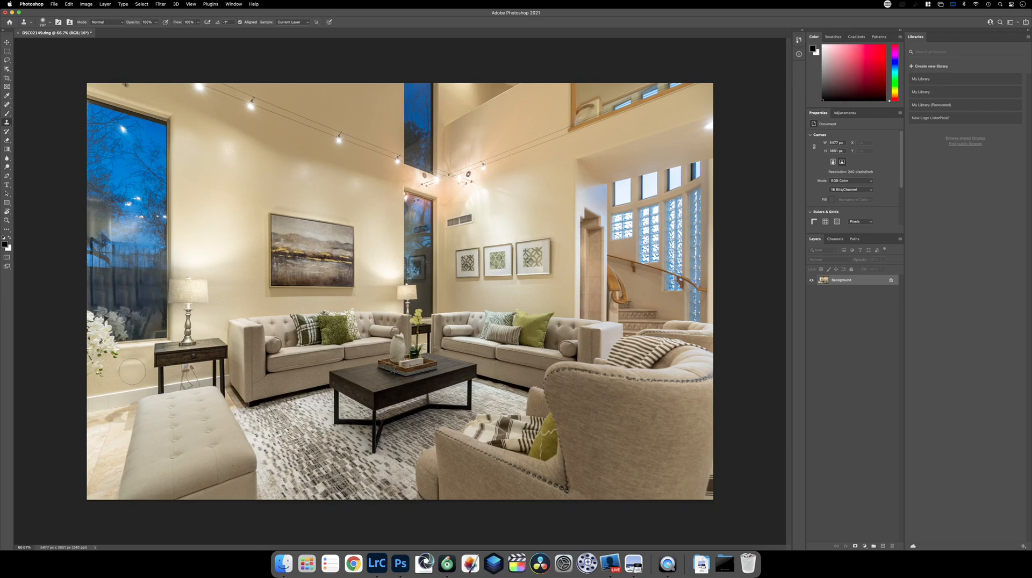
drag(151, 275, 126, 279)
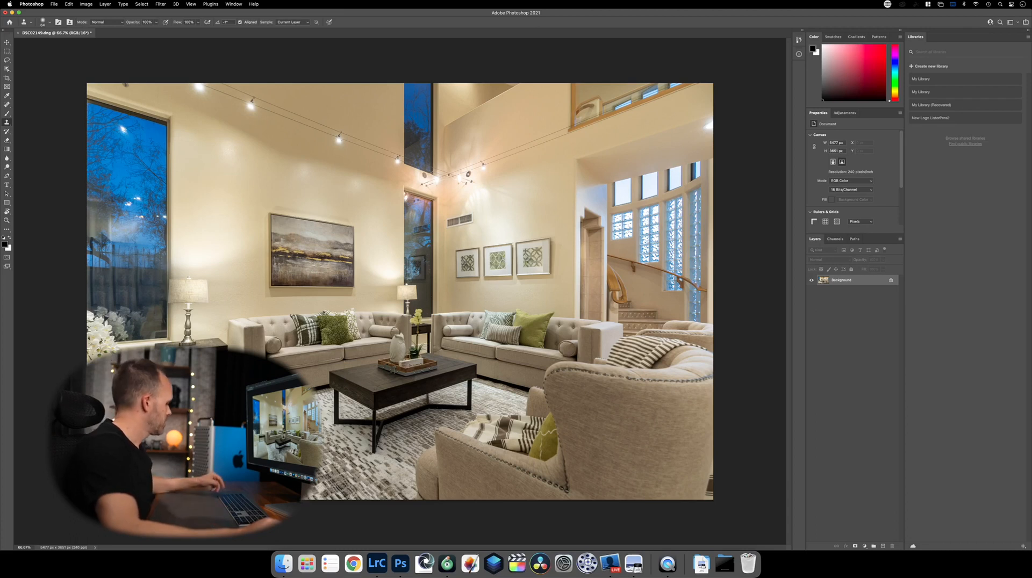
drag(124, 213, 151, 212)
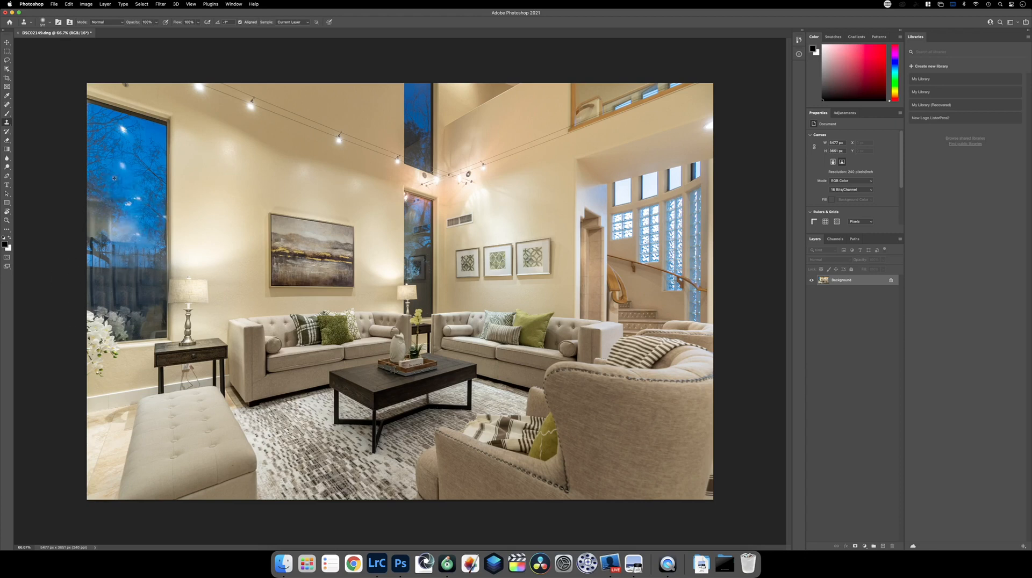
mouse_move(103, 181)
mouse_down()
mouse_move(102, 229)
mouse_move(110, 223)
mouse_up()
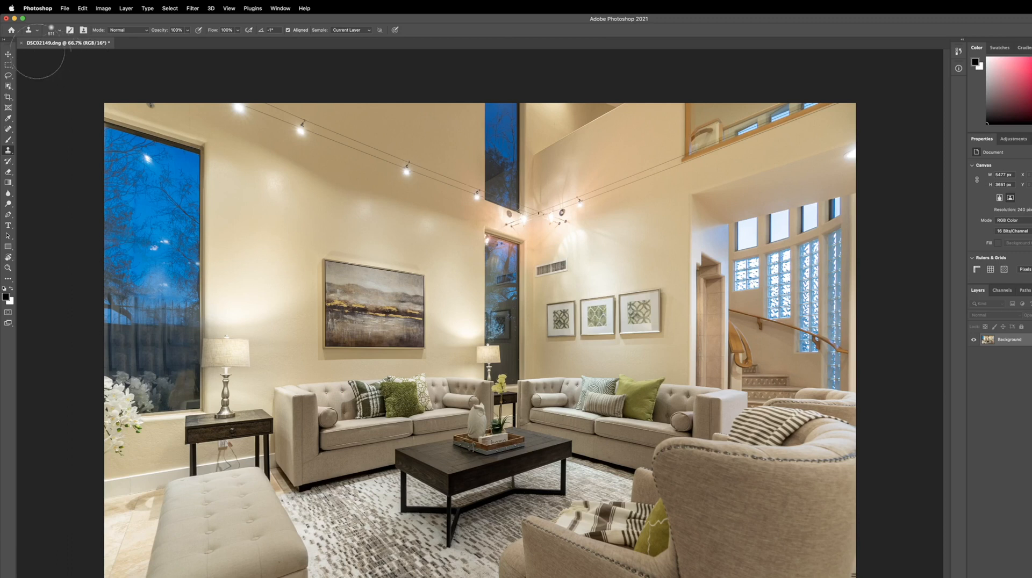
Save and close the retouched DSC02149 photo, return to Lightroom Classic and take the unretouched original out of the filmstrip.
click(22, 43)
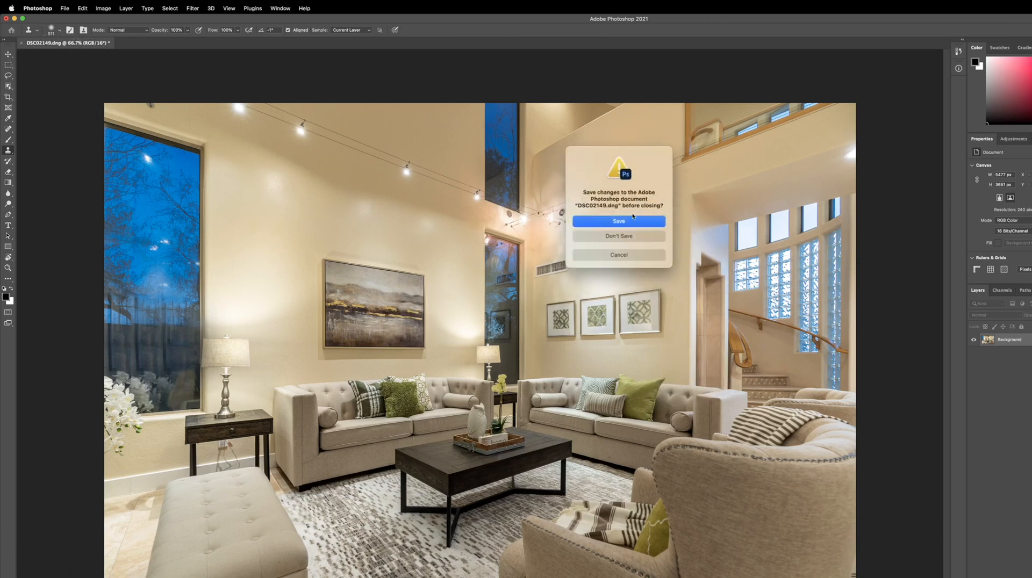
click(619, 222)
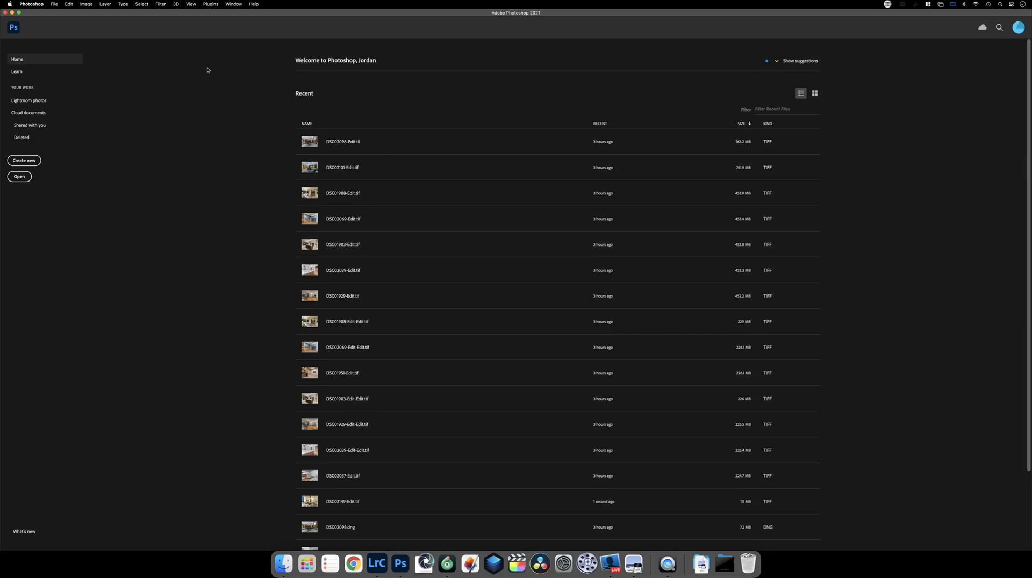
click(5, 12)
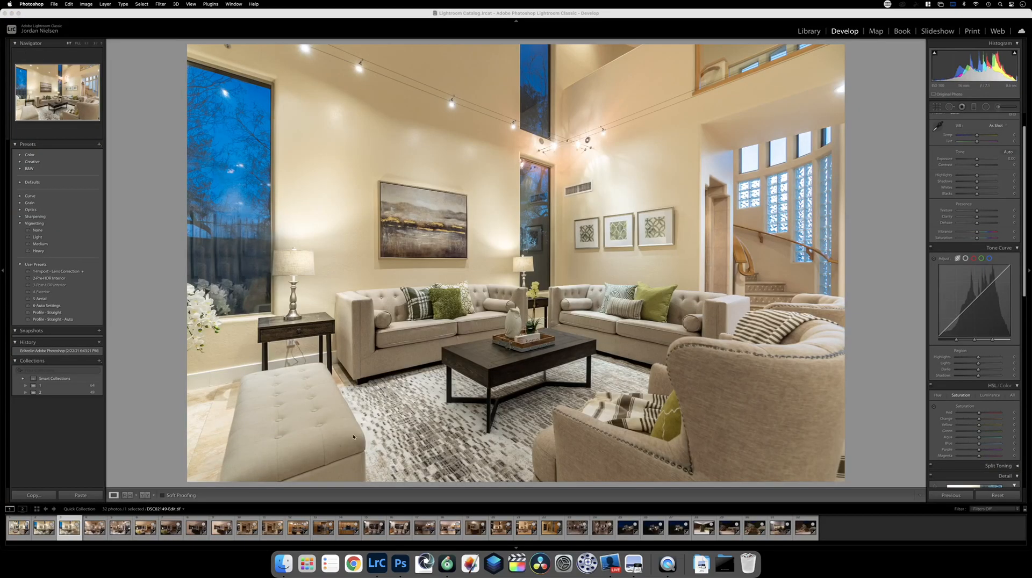
click(36, 531)
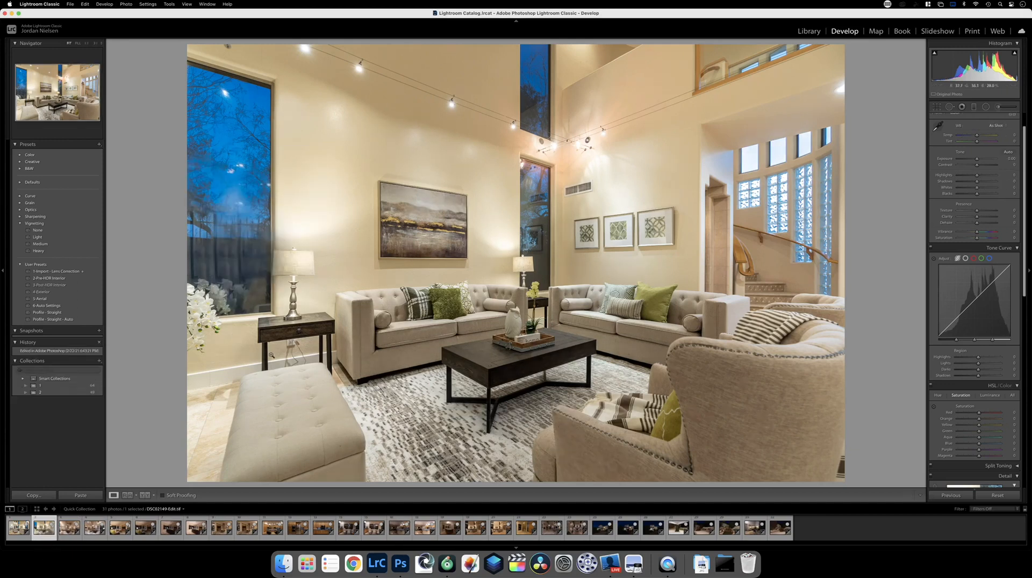
Copy the develop settings of the first living room photo and paste them onto the third photo, DSC02150.dng.
click(69, 528)
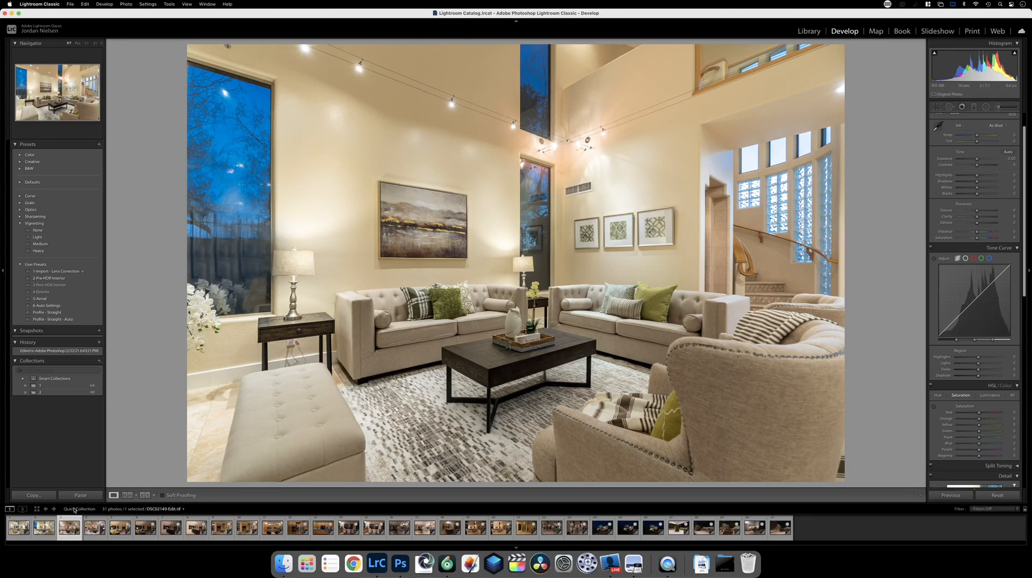
click(19, 528)
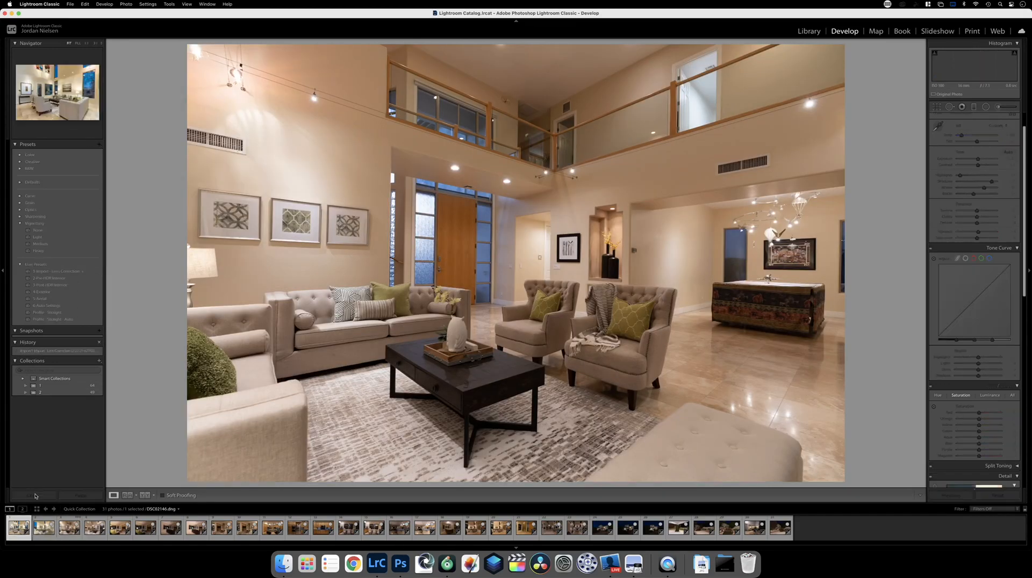
click(33, 495)
key(Return)
key(Right)
key(Right)
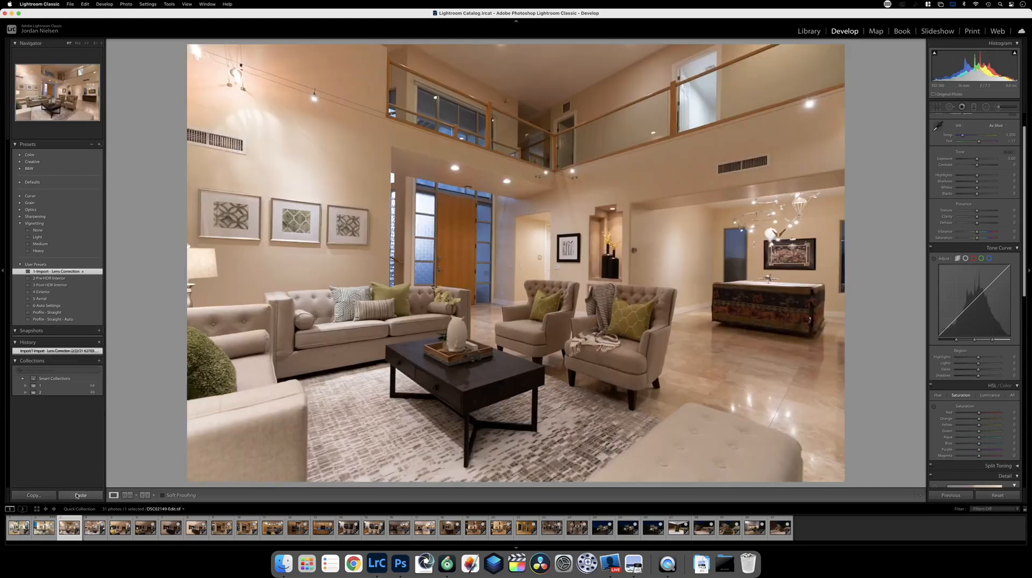
click(76, 495)
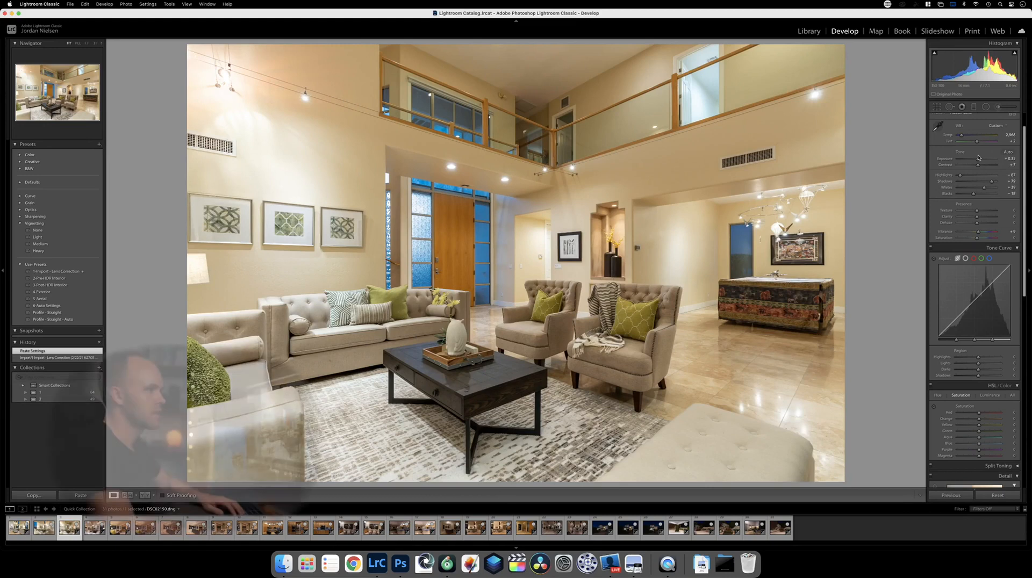
Set Exposure to +0.60 and Highlights to −100, and brush a −0.60 exposure adjustment over the bright wall below the upper-left track lights.
drag(978, 159, 979, 159)
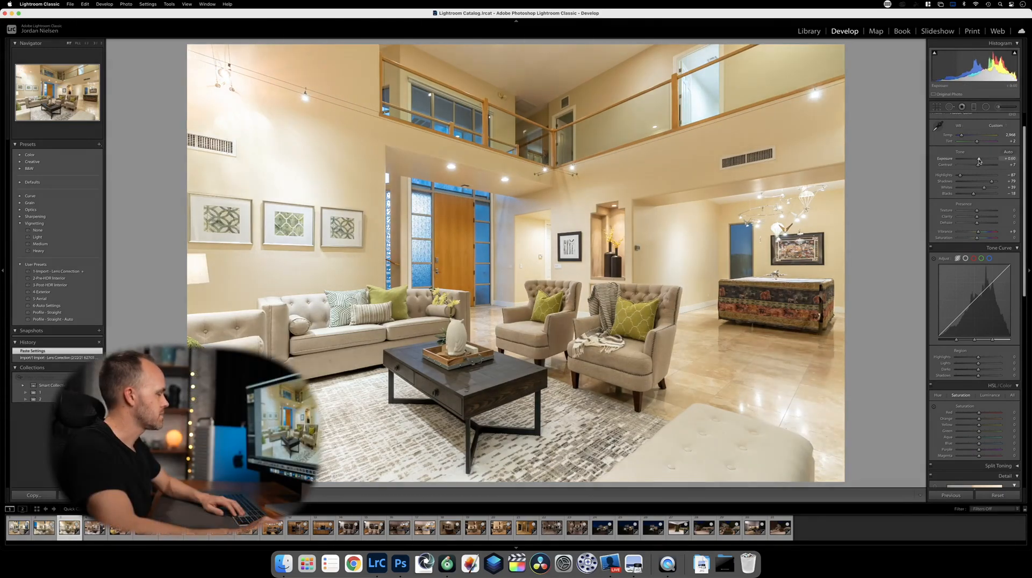
drag(961, 176, 954, 178)
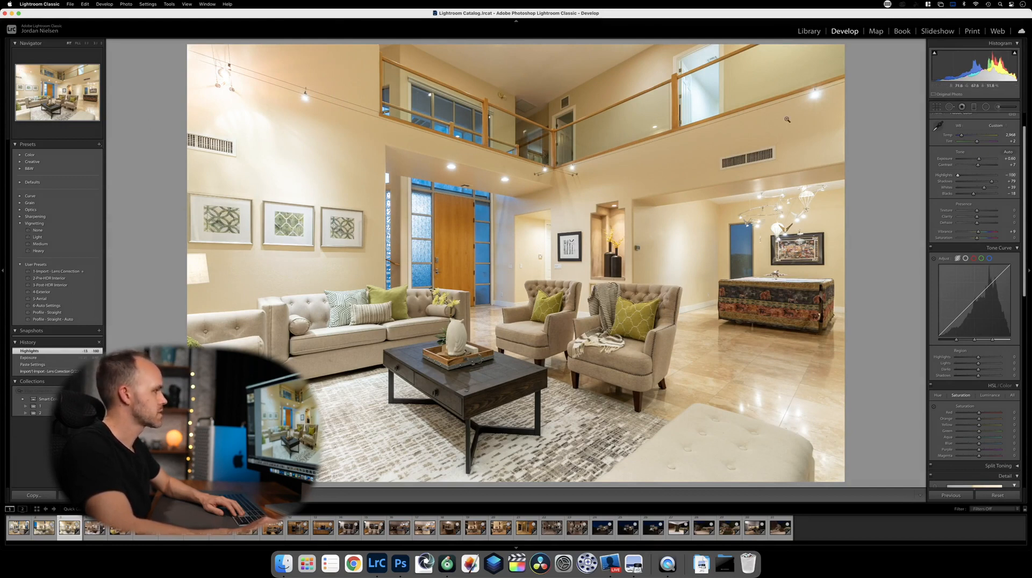
click(998, 108)
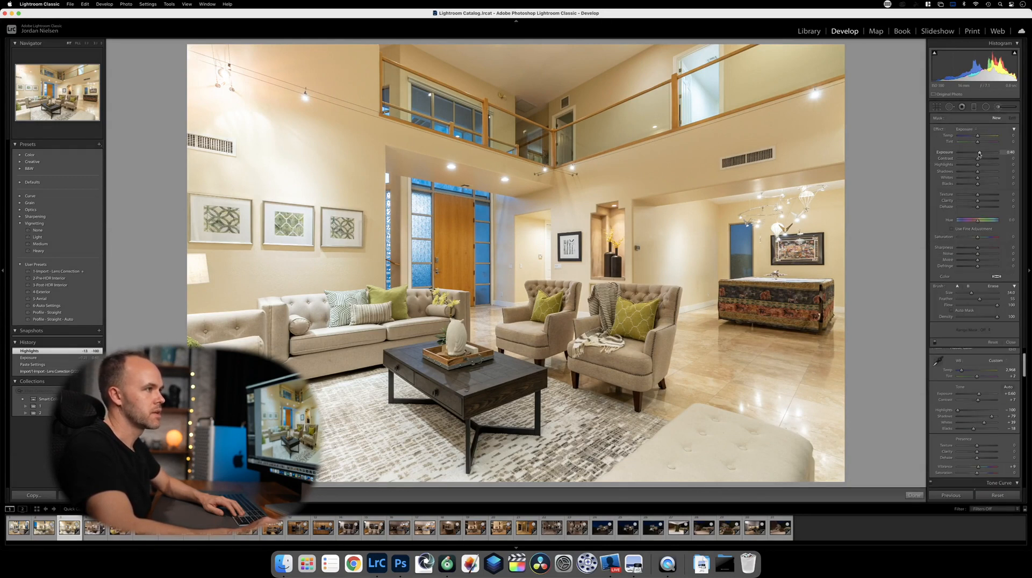
key(bracketright)
drag(228, 79, 271, 127)
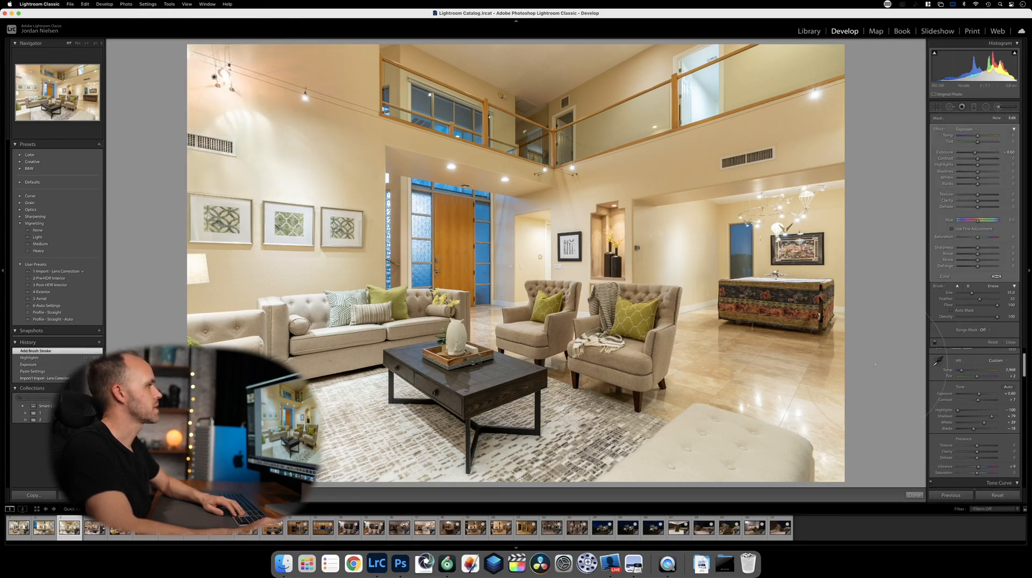
click(914, 495)
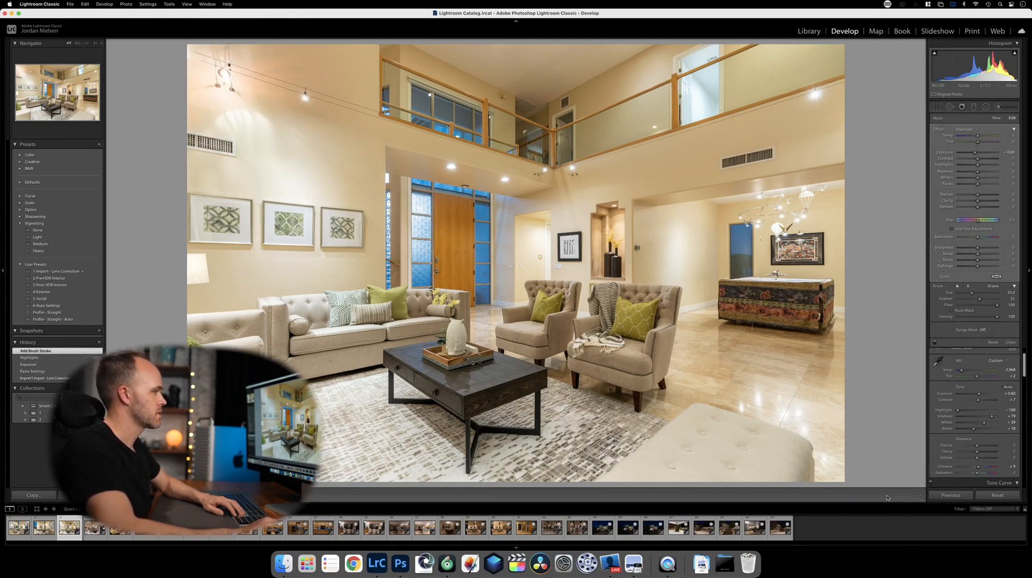
Copy the develop settings of DSC02150.dng and paste them onto the next living room photo, DSC02151.dng.
click(24, 495)
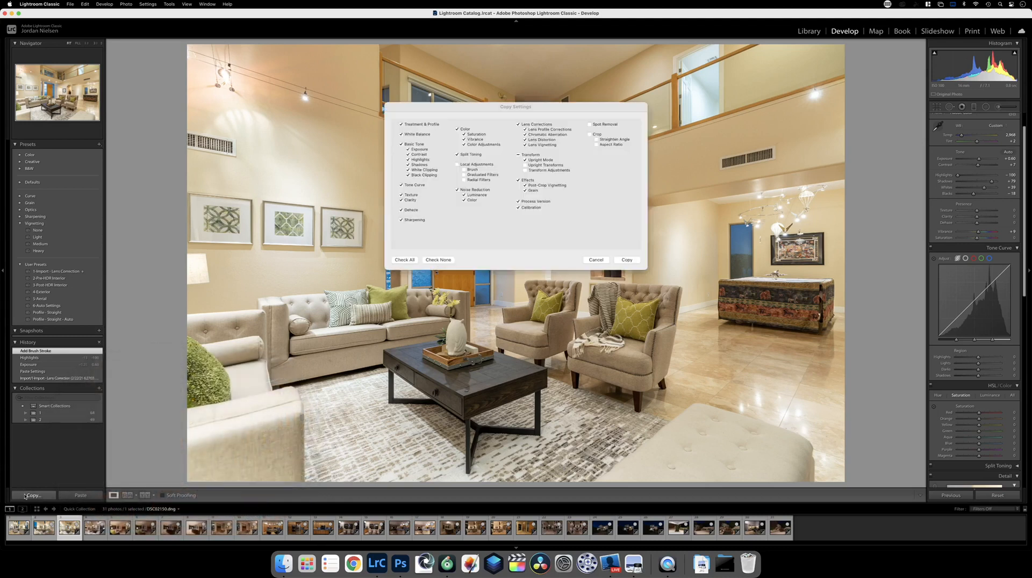
key(Return)
key(Right)
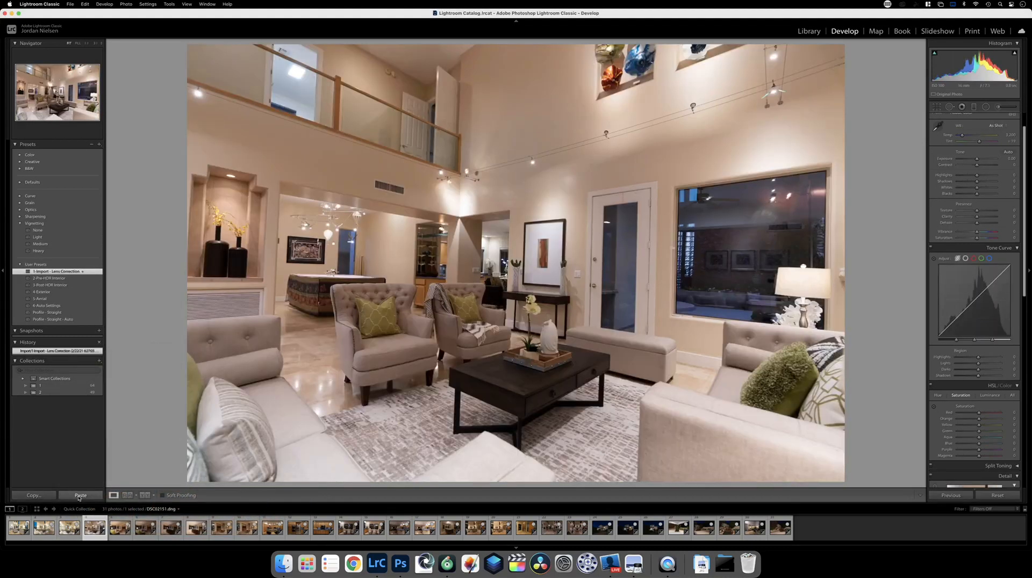
click(81, 495)
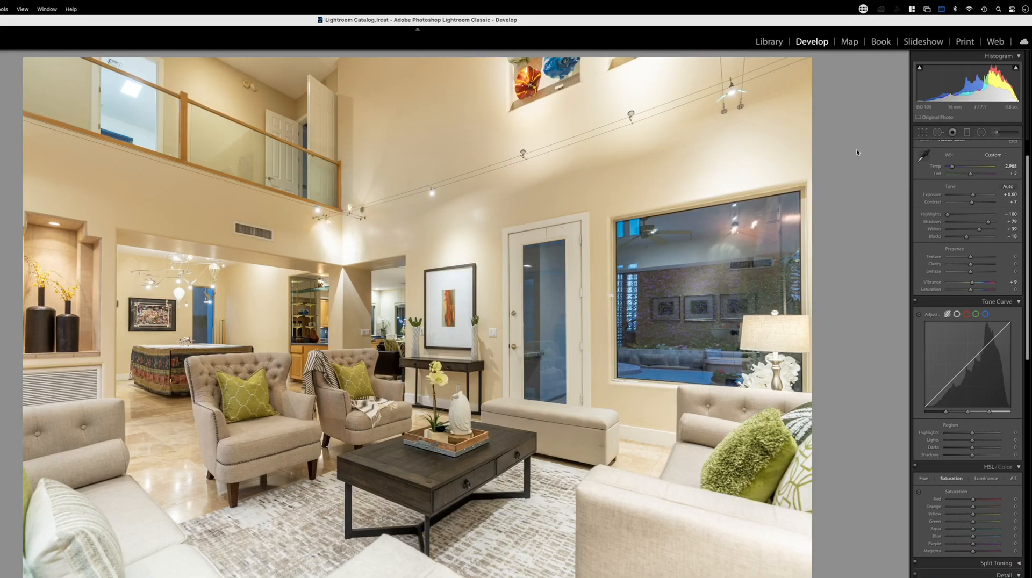
Heal the spot in the large window beside the lamp, and lower the orange and yellow saturation by sampling the wall below the balcony.
click(934, 133)
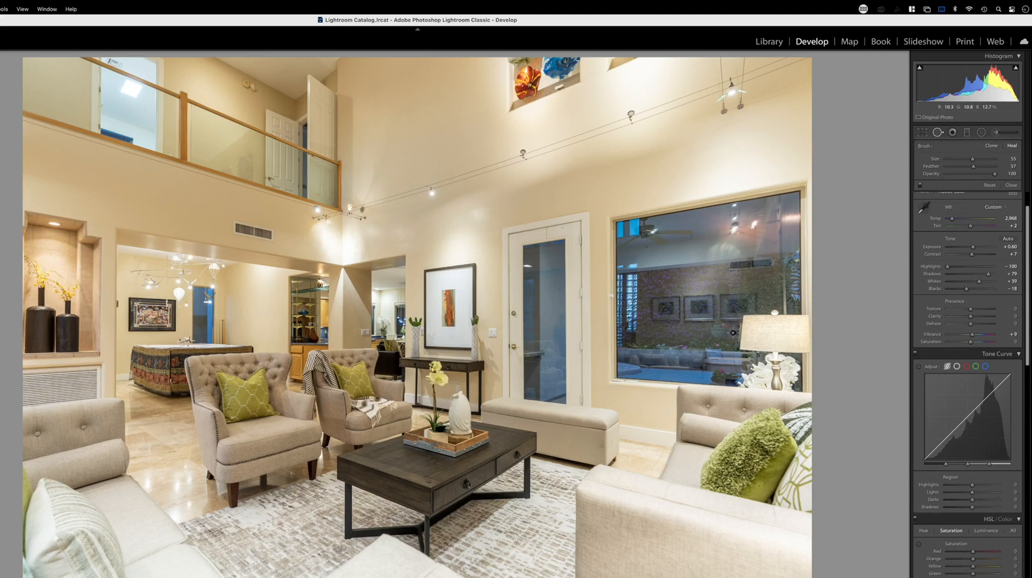
click(733, 332)
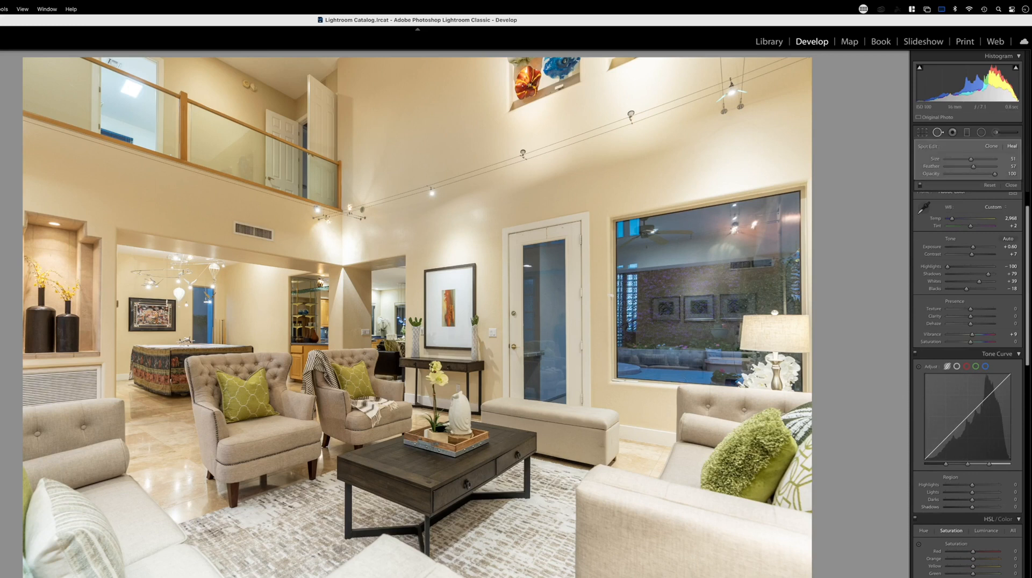
key(q)
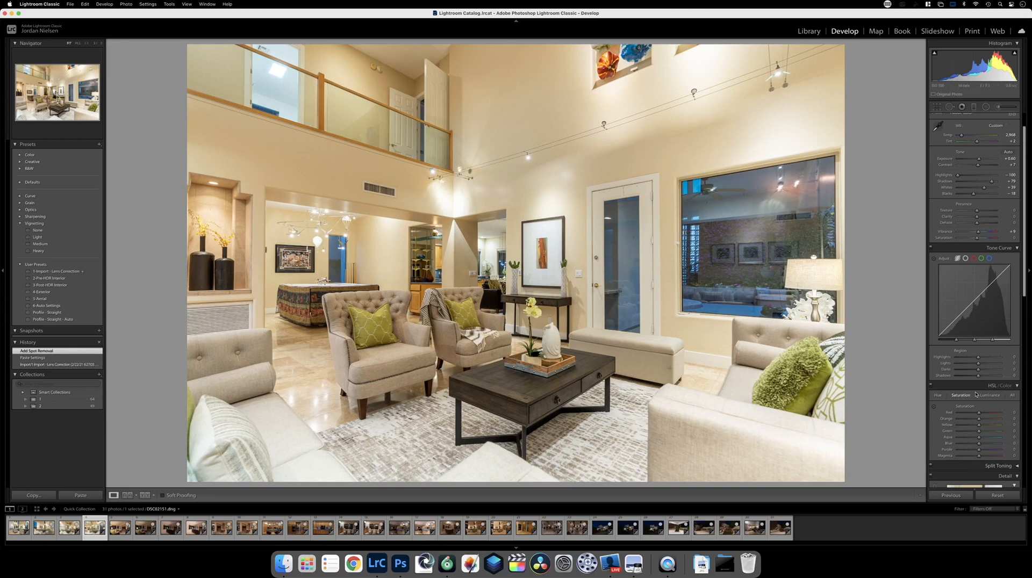
click(935, 408)
drag(323, 169, 323, 184)
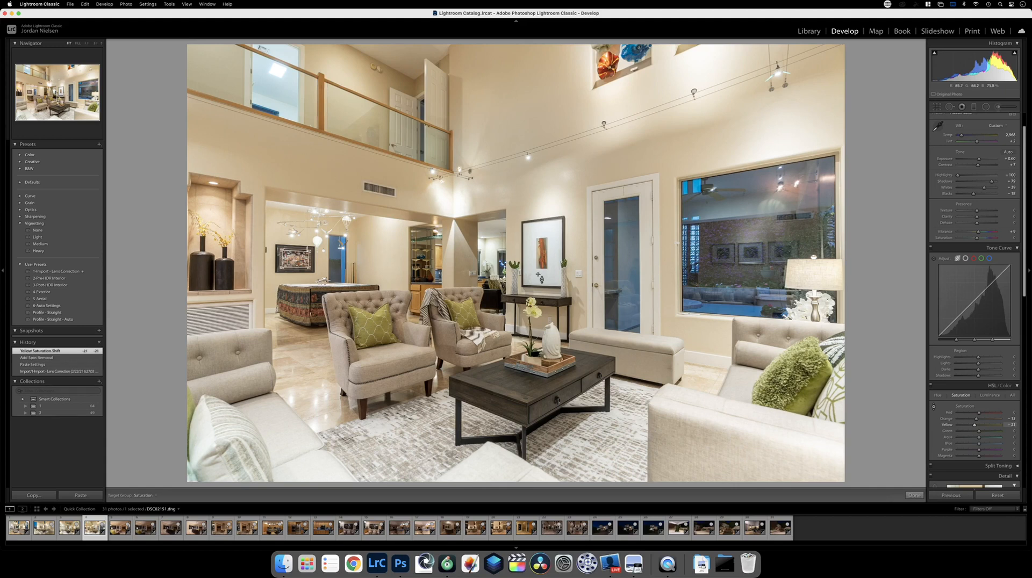
Paste the copied develop settings onto both the brighter and the darker version of the TV room photo.
key(Right)
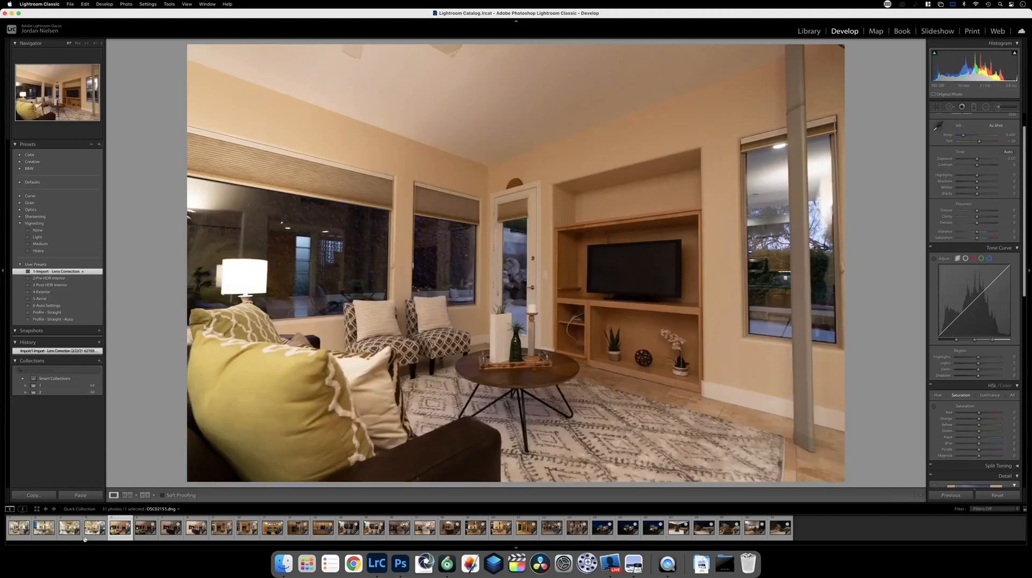
click(81, 495)
key(Left)
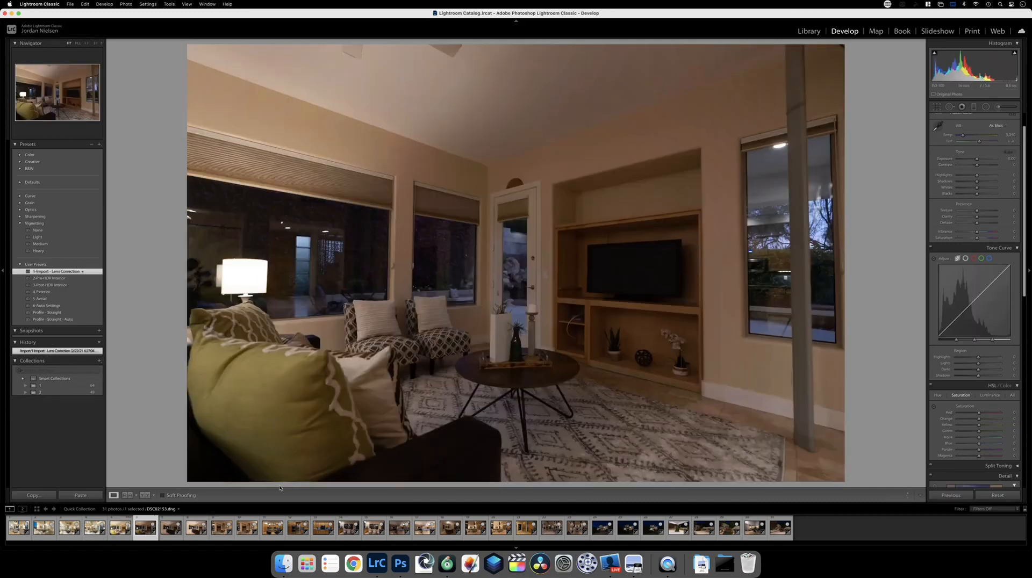
key(Right)
key(Left)
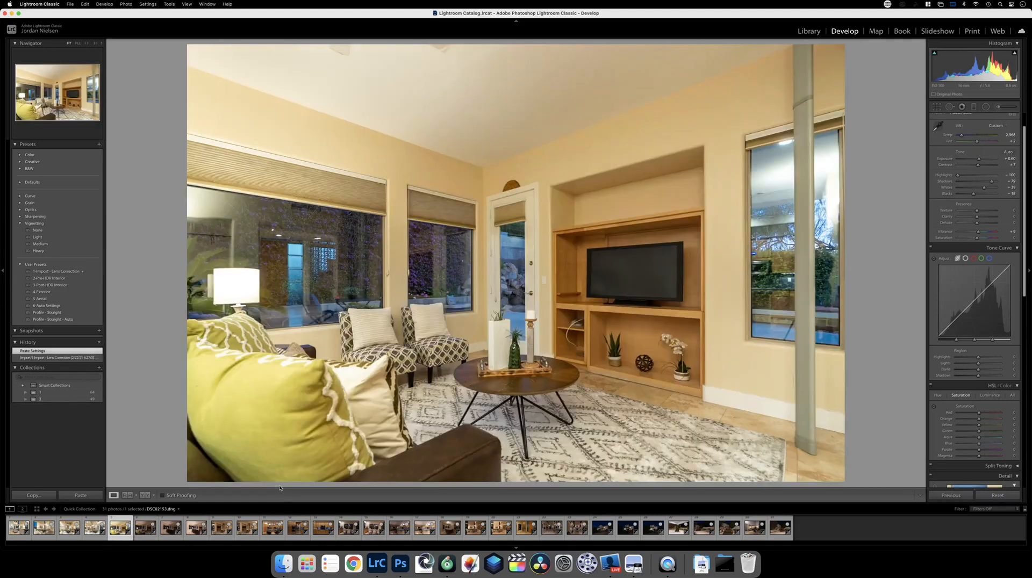
key(Right)
click(81, 495)
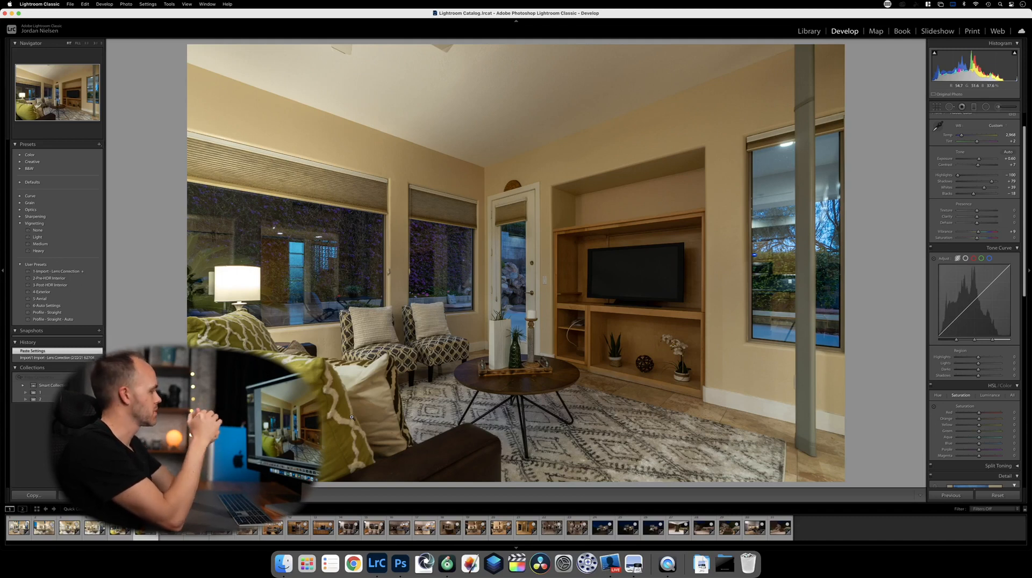
Correct the white balance of the brighter TV room photo by sampling a target neutral with the White Balance Selector.
key(Left)
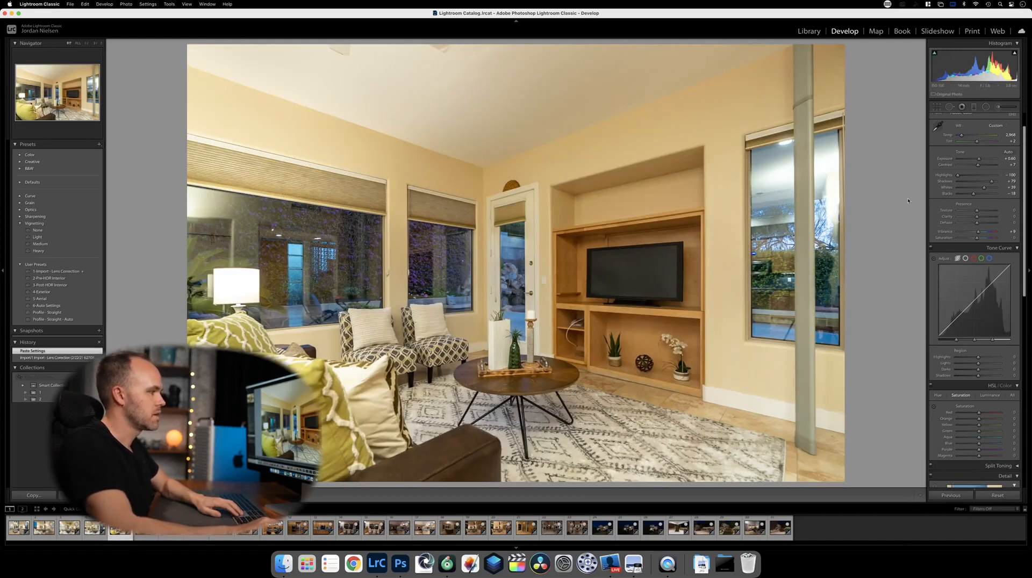
click(938, 126)
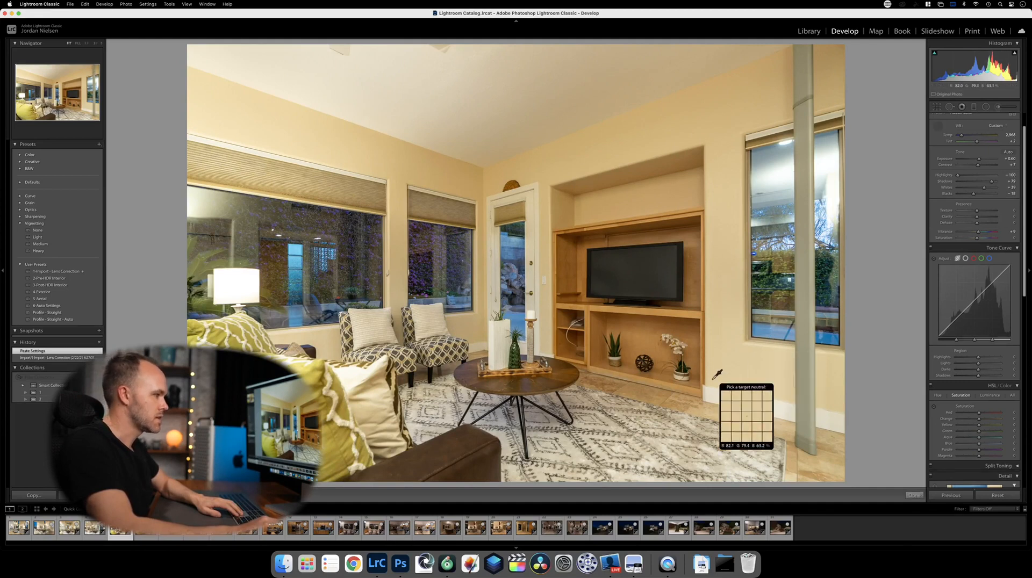
click(775, 221)
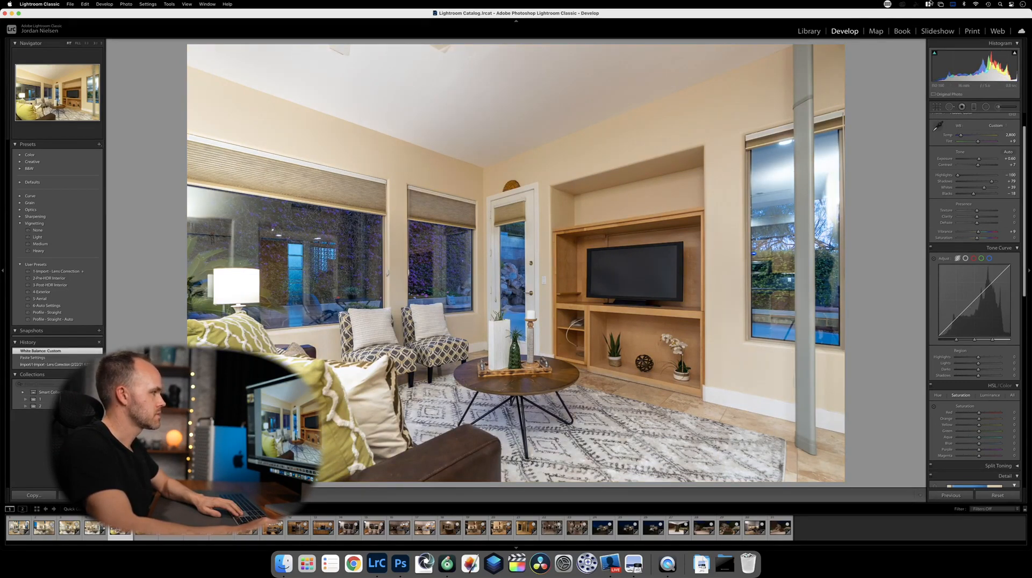
Undo the sampled white balance on the brighter TV room photo, then set temperature to 2,821, tint to +6 and exposure to +0.90.
key(super+z)
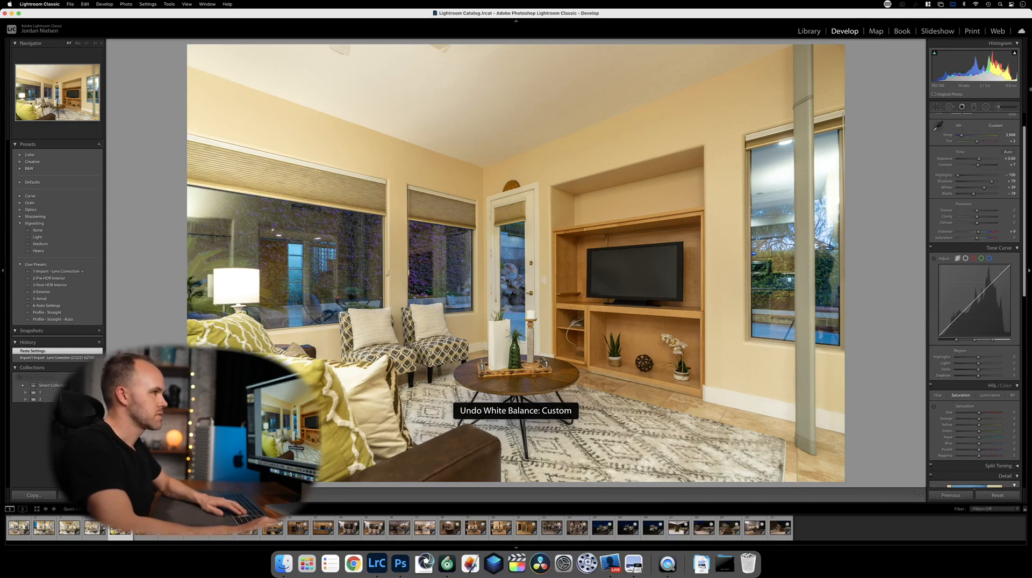
drag(963, 137, 962, 138)
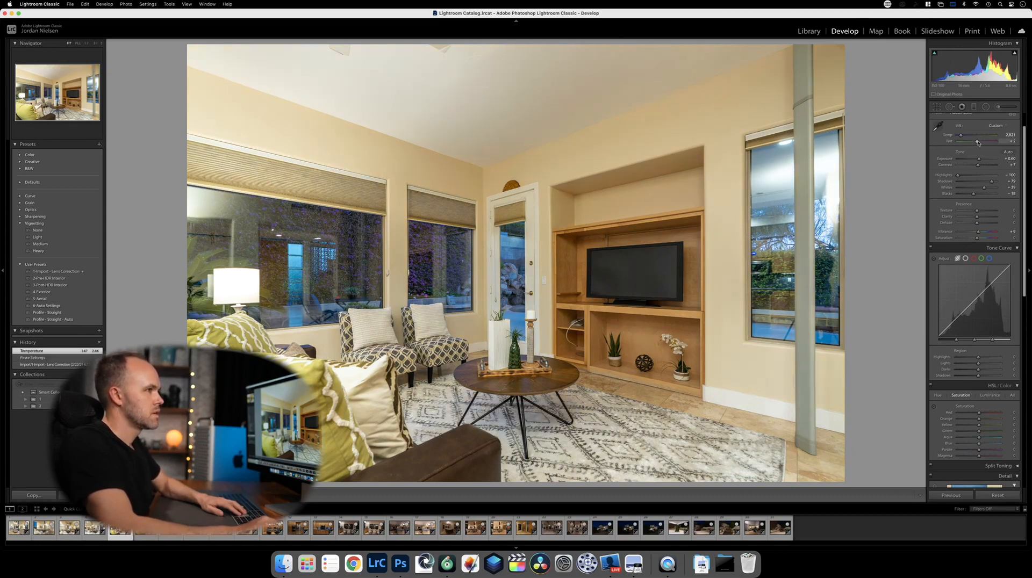
drag(978, 143, 981, 160)
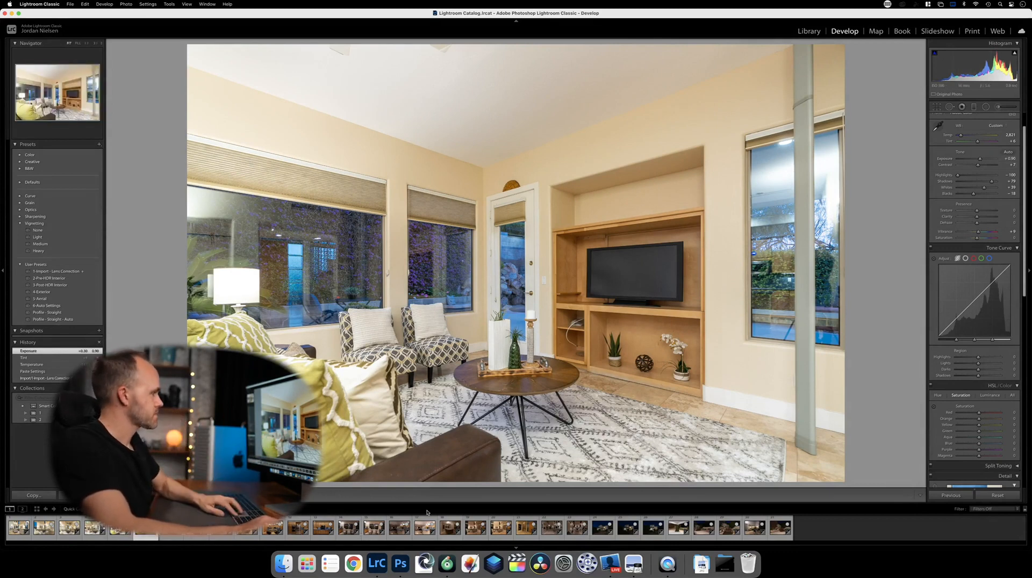
Copy the develop settings of the brighter TV room photo and paste them onto the darker version, DSC02157.dng.
key(Right)
key(Left)
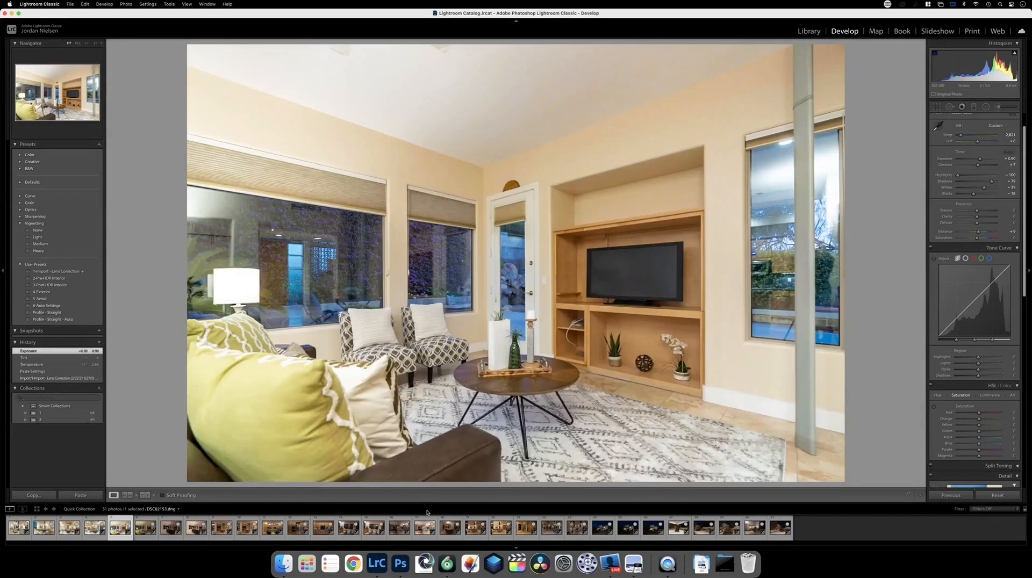
key(Right)
key(Left)
click(35, 497)
key(Return)
key(Right)
click(84, 499)
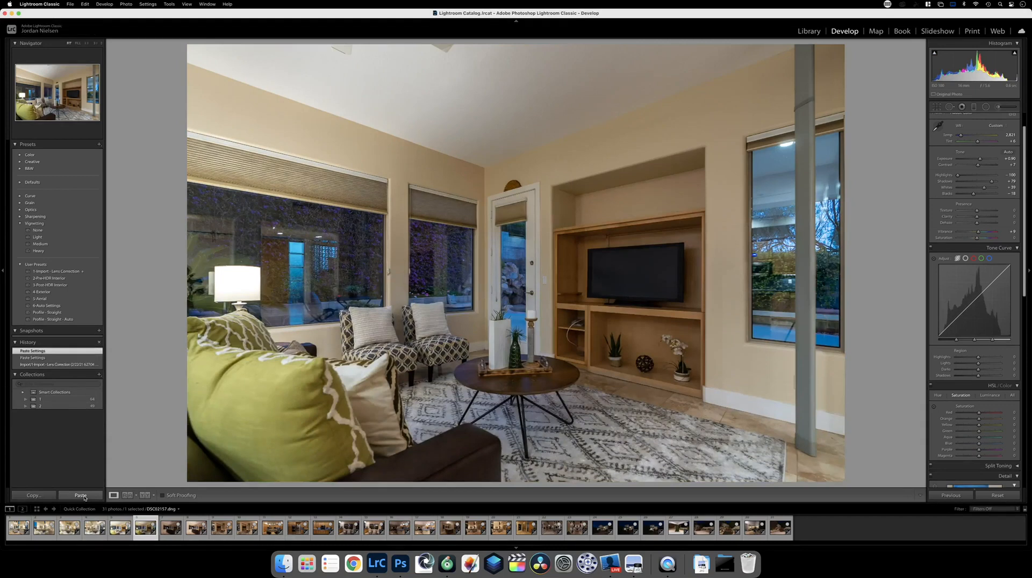
Recopy the brighter photo's settings with Upright Transforms instead of Upright Mode, paste them onto DSC02157.dng, and select both TV room versions.
key(Left)
key(Right)
key(Left)
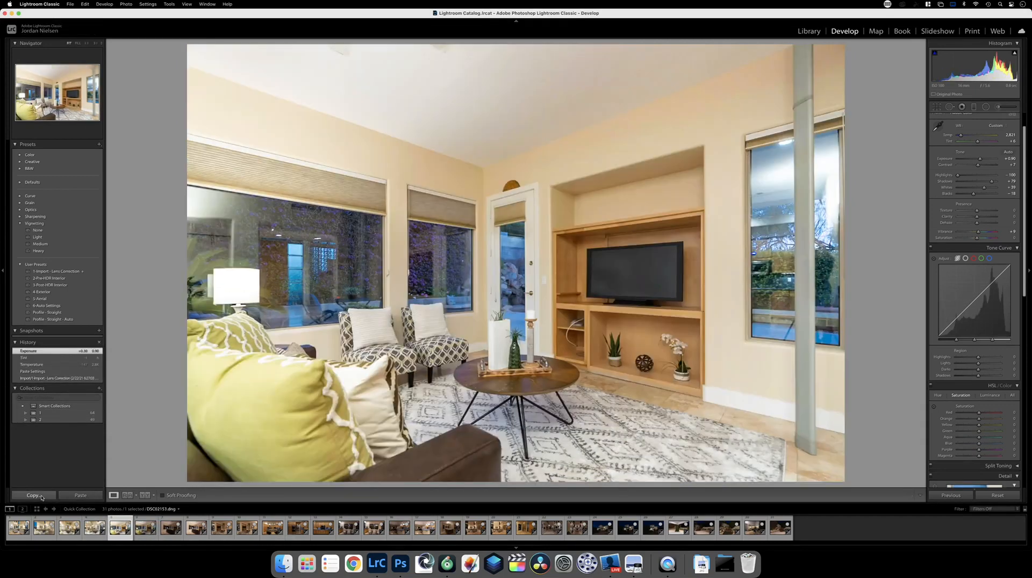
click(33, 496)
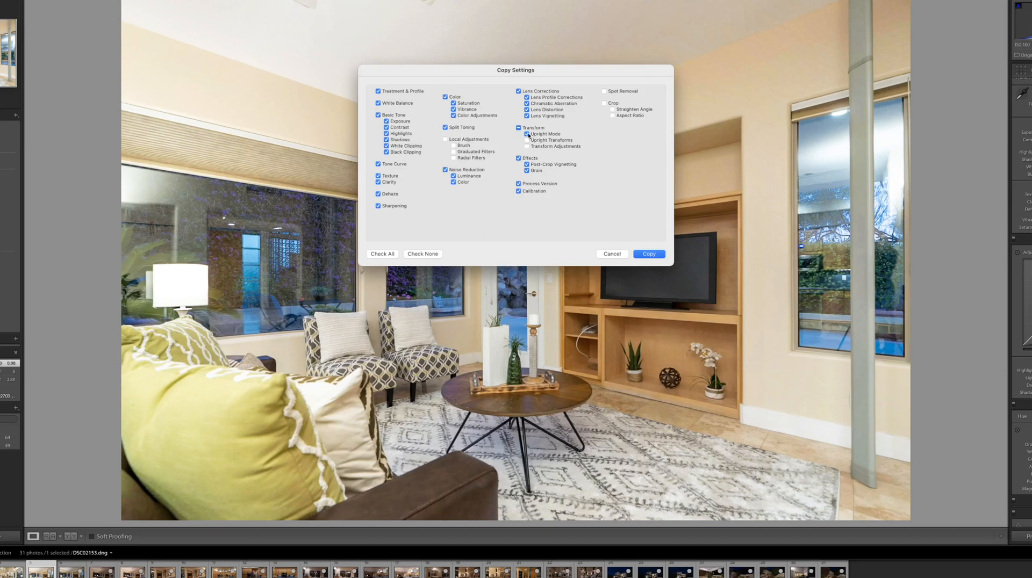
click(527, 135)
click(527, 140)
click(649, 254)
key(Left)
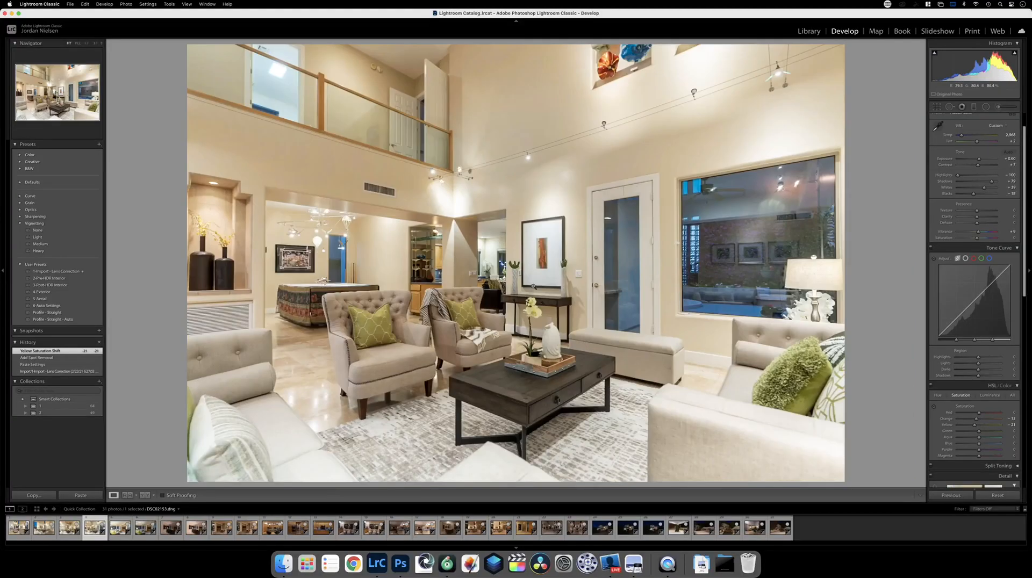
key(Right)
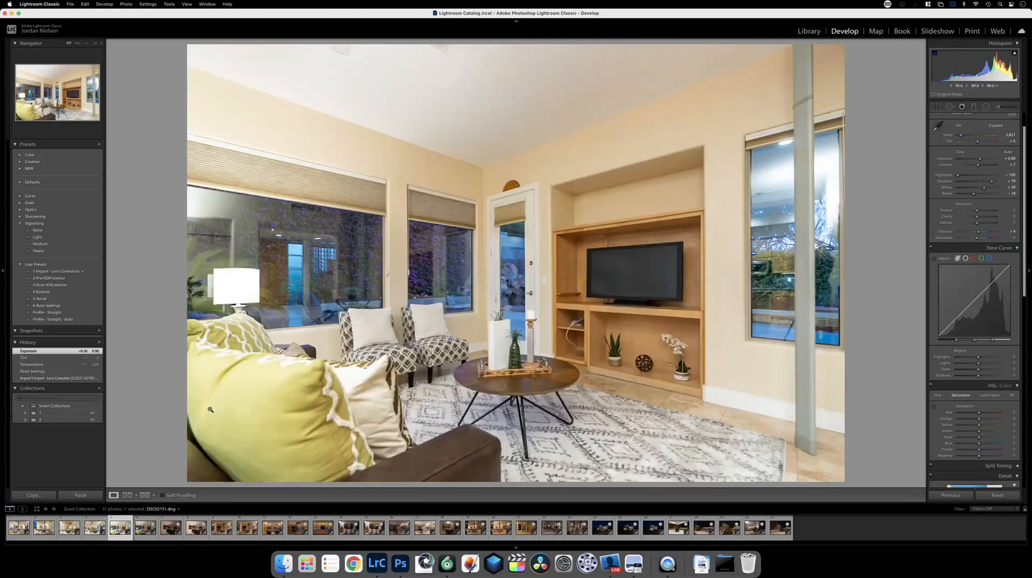
key(Right)
click(81, 496)
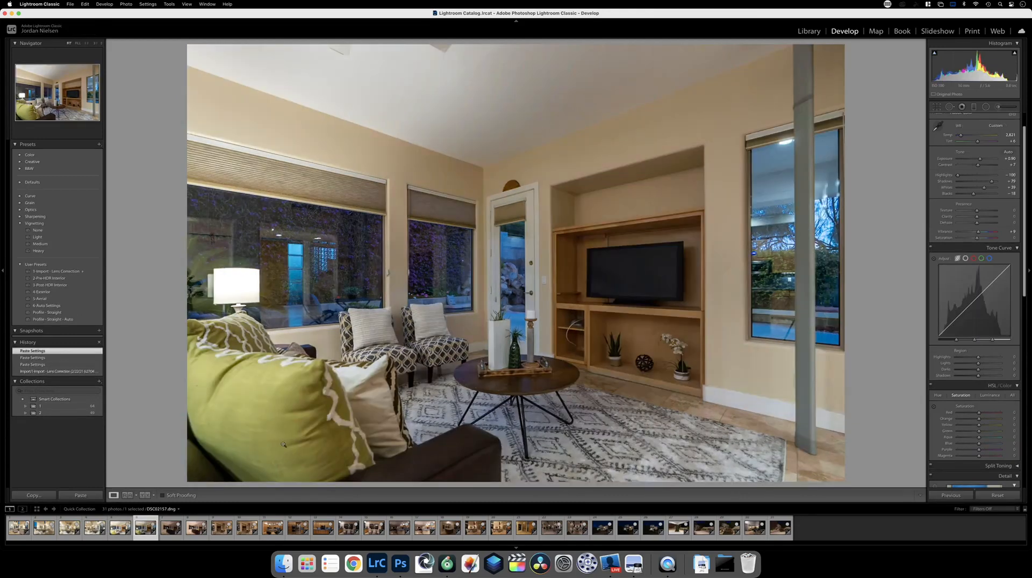
key(Left)
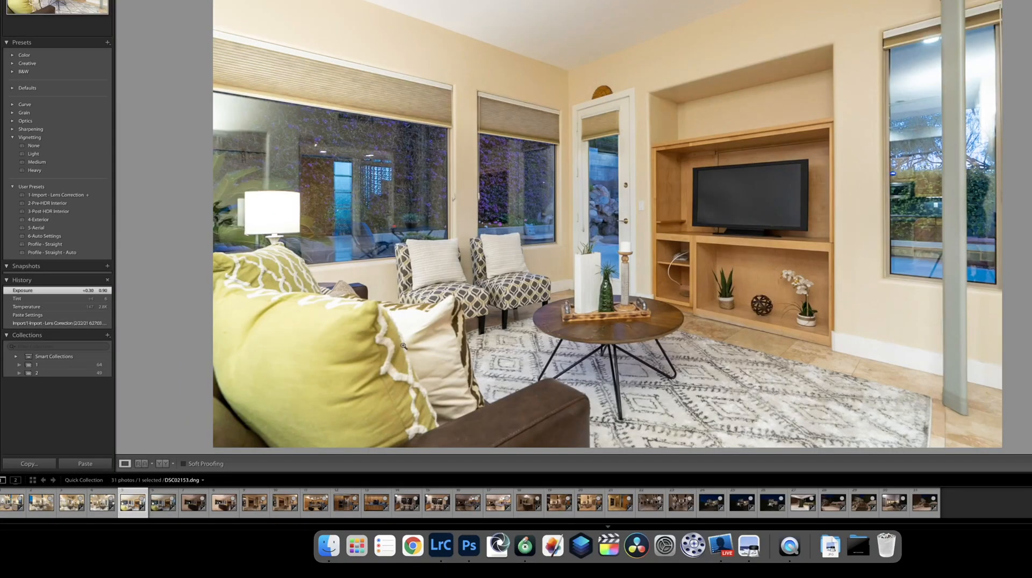
shift+click(160, 504)
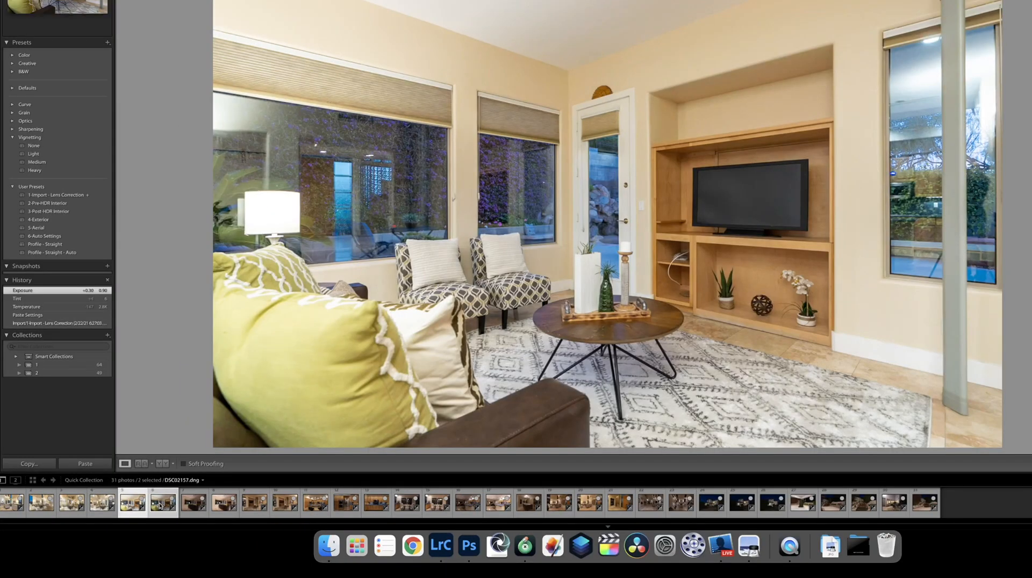
right_click(160, 504)
mouse_move(253, 327)
click(312, 327)
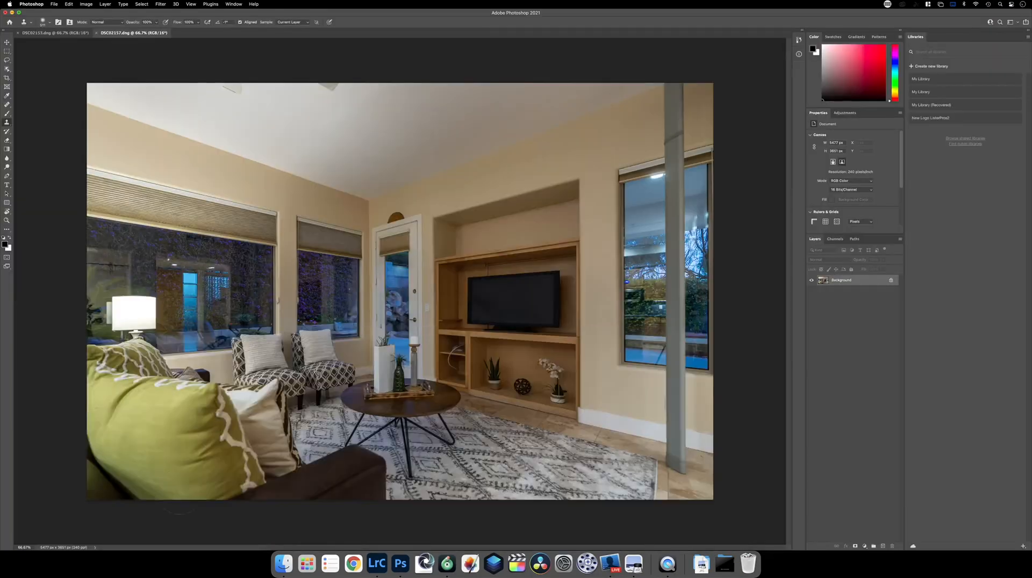
click(4, 12)
click(520, 194)
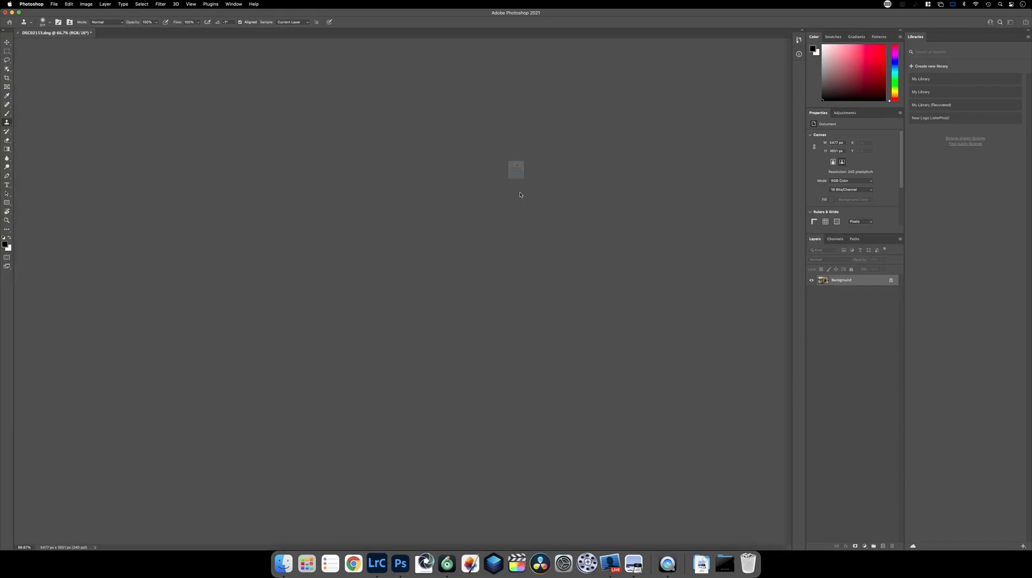
click(516, 194)
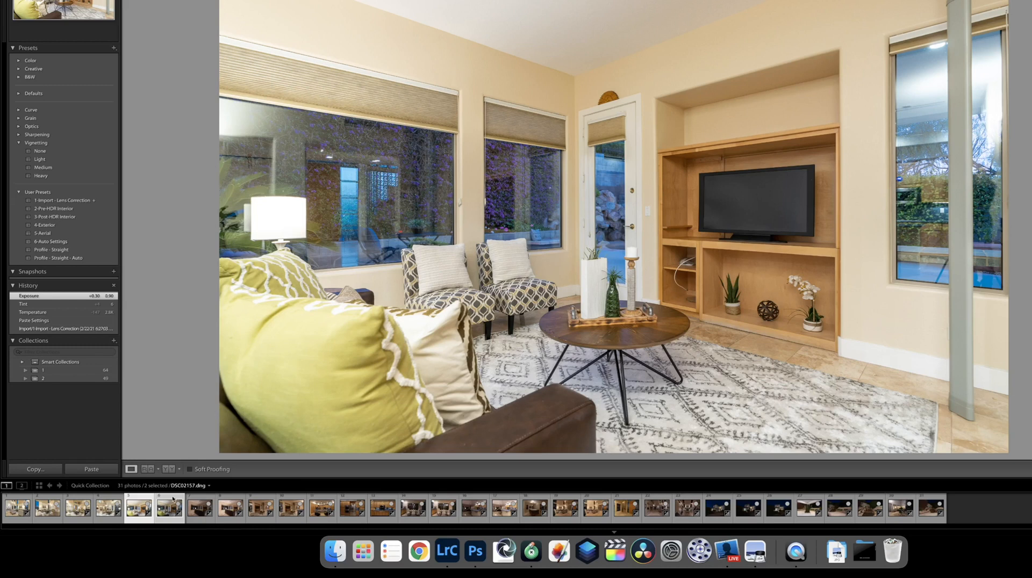
Open the two selected TV room photos as layers in a single Photoshop document.
right_click(173, 500)
mouse_move(225, 332)
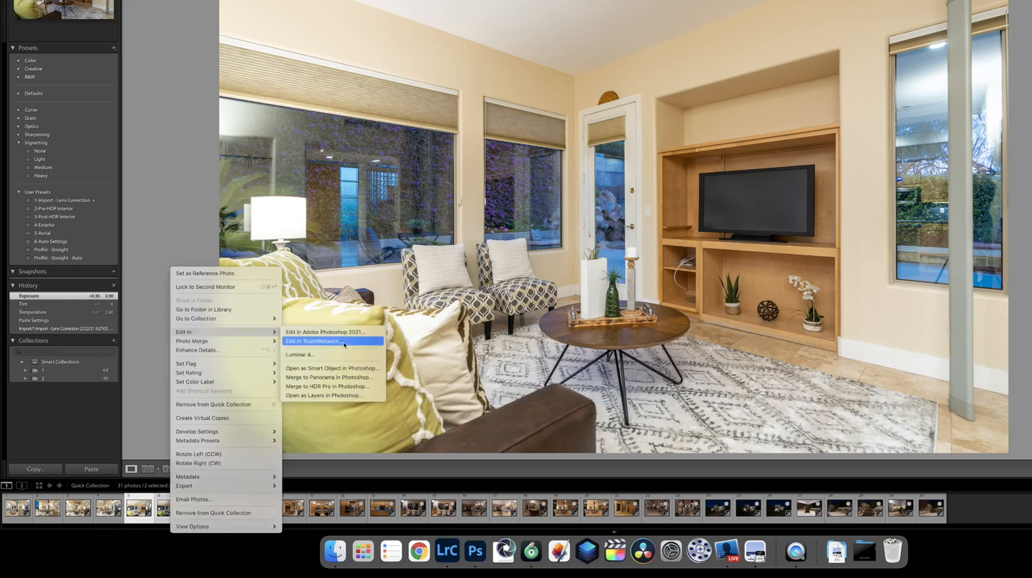
click(328, 395)
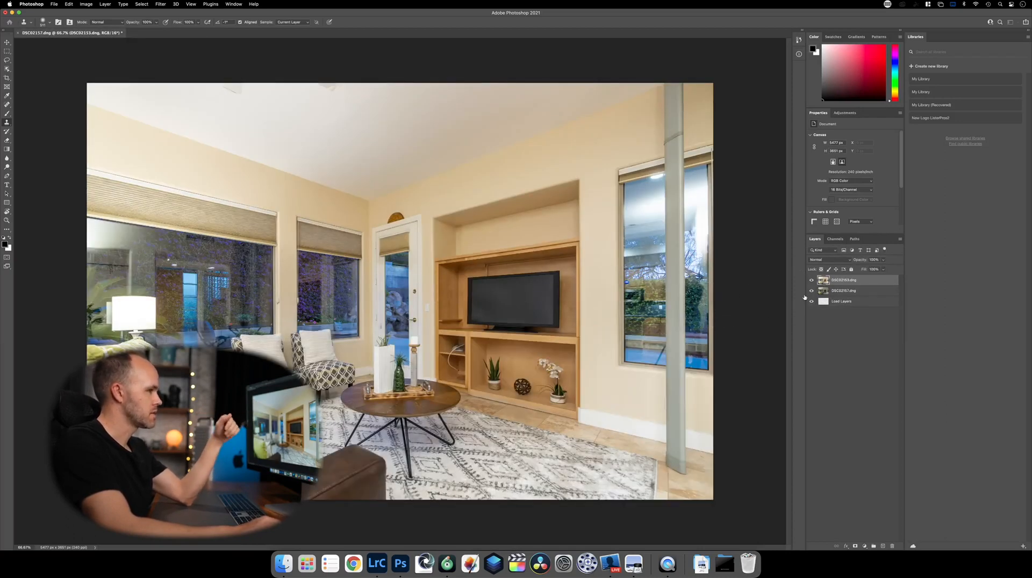
Place the darker DSC02157.dng layer above DSC02153.dng and hide it with a black layer mask.
drag(822, 281, 822, 296)
click(823, 281)
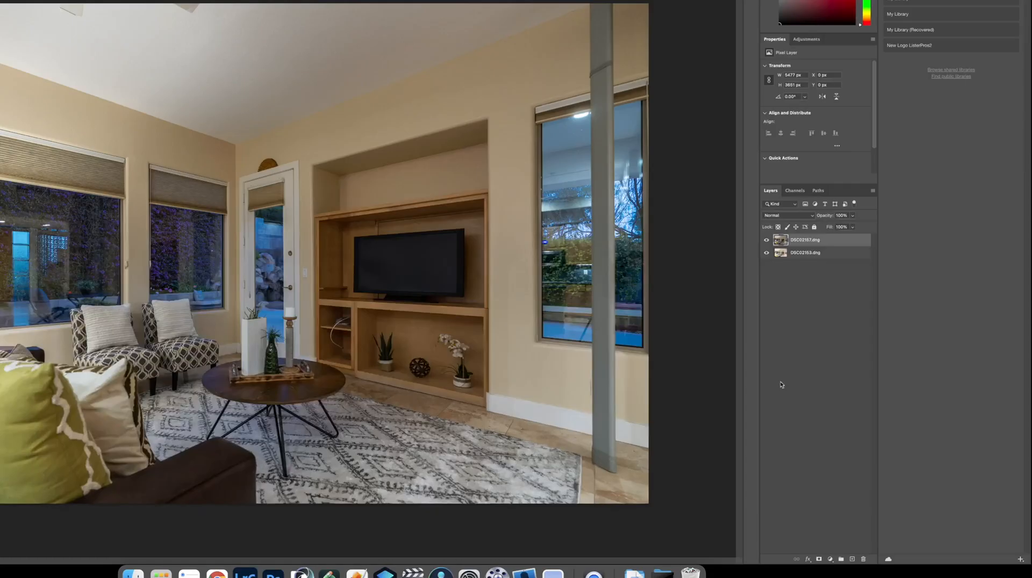
click(819, 559)
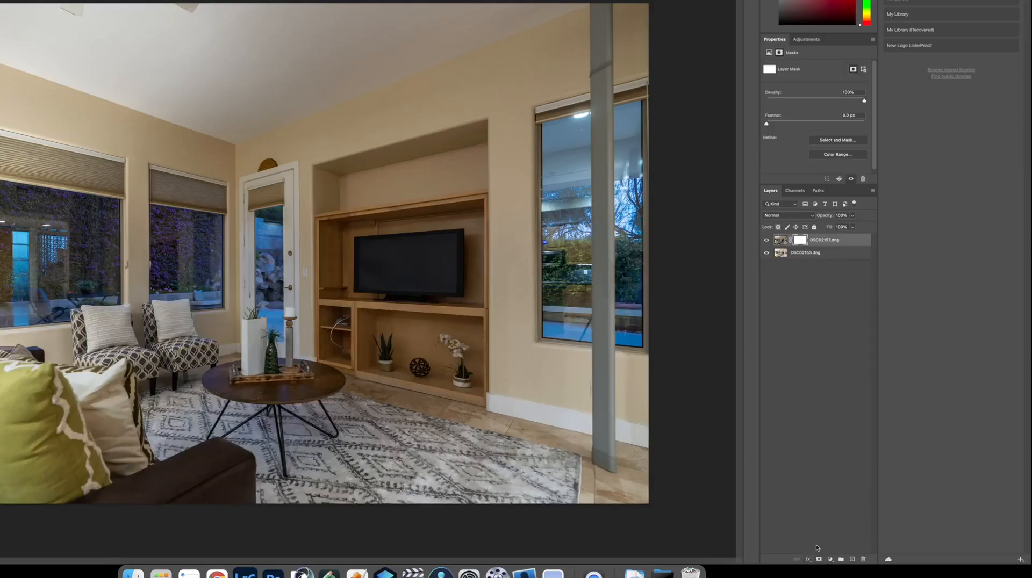
key(super+i)
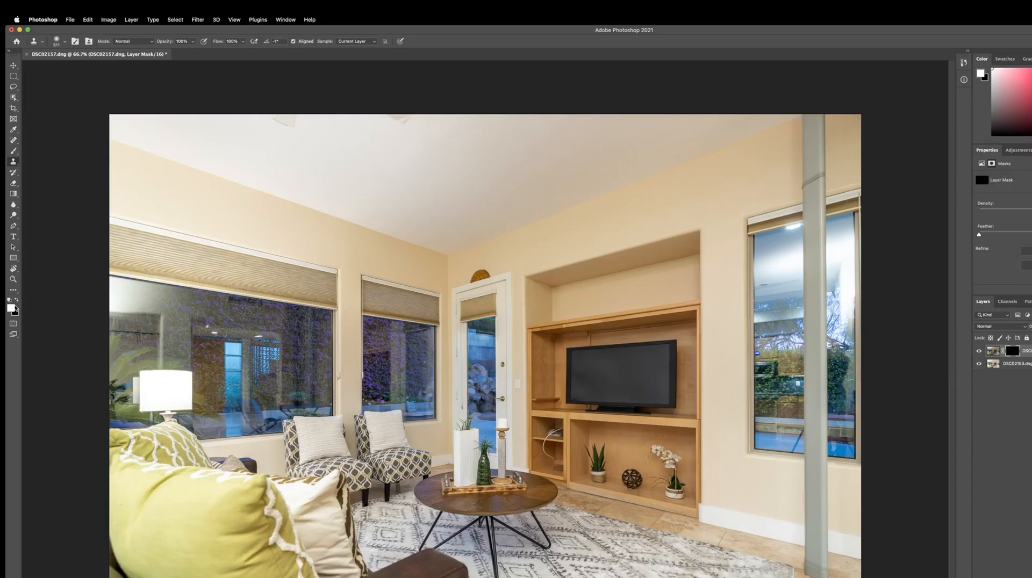
Paint white on the mask with a soft, low-flow brush over the windows to bring in the darker exposure there.
click(14, 152)
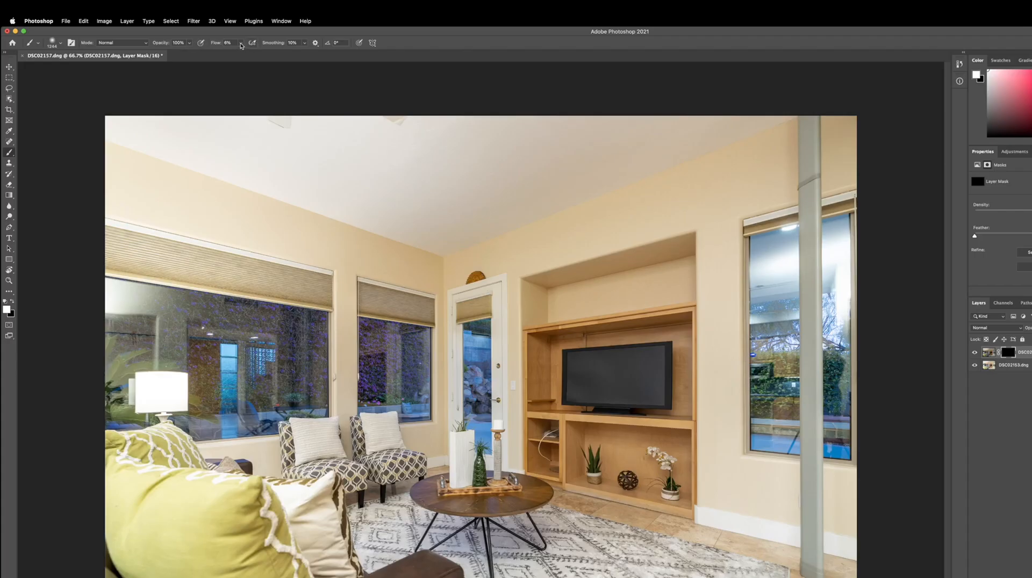
click(241, 43)
drag(245, 54, 243, 53)
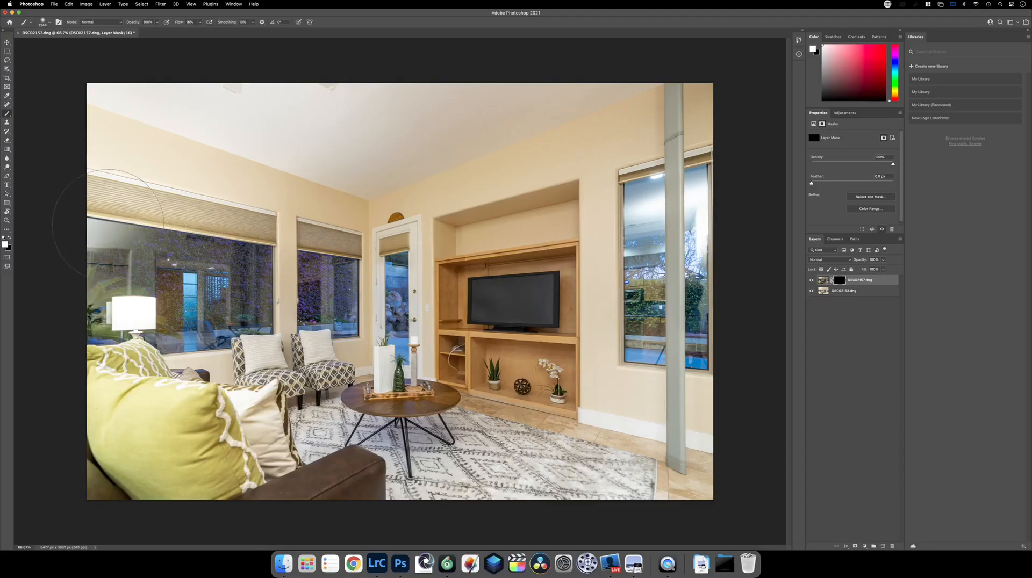
mouse_move(110, 226)
mouse_down()
mouse_move(116, 274)
mouse_move(163, 238)
mouse_move(146, 267)
mouse_move(174, 266)
mouse_up()
mouse_move(672, 212)
mouse_down()
mouse_move(632, 227)
mouse_move(662, 268)
mouse_move(710, 208)
mouse_move(716, 225)
mouse_move(714, 198)
mouse_move(683, 187)
mouse_move(663, 206)
mouse_up()
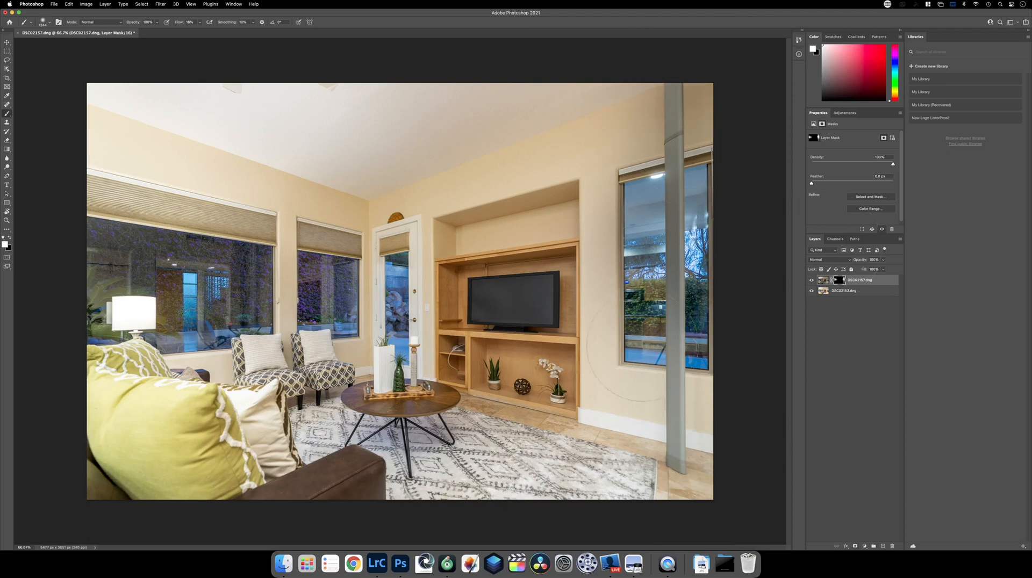
drag(656, 266, 606, 262)
Paint white on the mask across the ceiling to blend in the darker exposure.
mouse_move(350, 145)
mouse_down()
mouse_move(338, 118)
mouse_move(299, 124)
mouse_move(406, 101)
mouse_up()
mouse_move(340, 131)
mouse_down()
mouse_move(138, 83)
mouse_move(324, 127)
mouse_move(431, 131)
mouse_move(500, 113)
mouse_up()
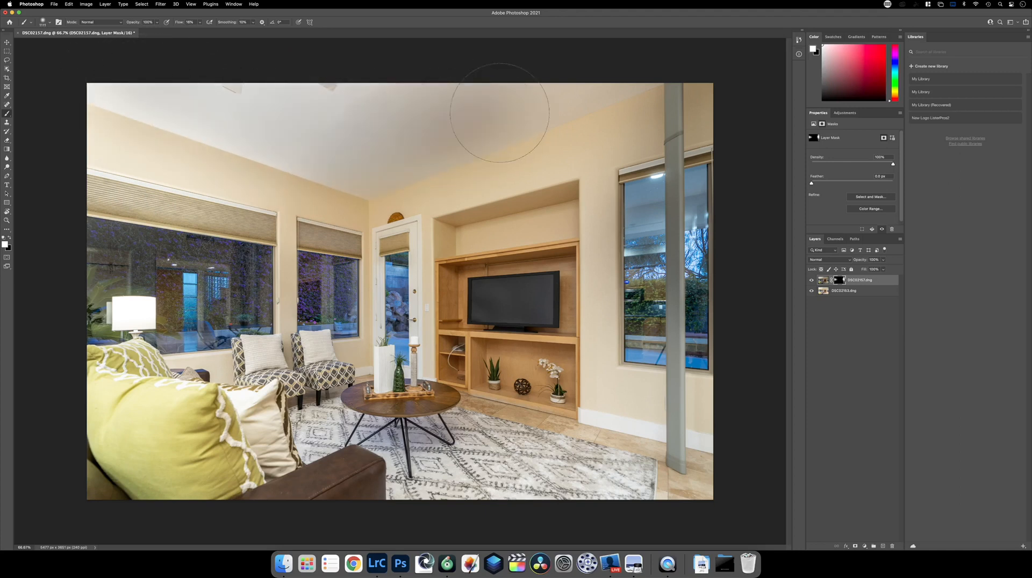
mouse_move(617, 74)
mouse_down()
mouse_move(428, 88)
mouse_move(159, 71)
mouse_up()
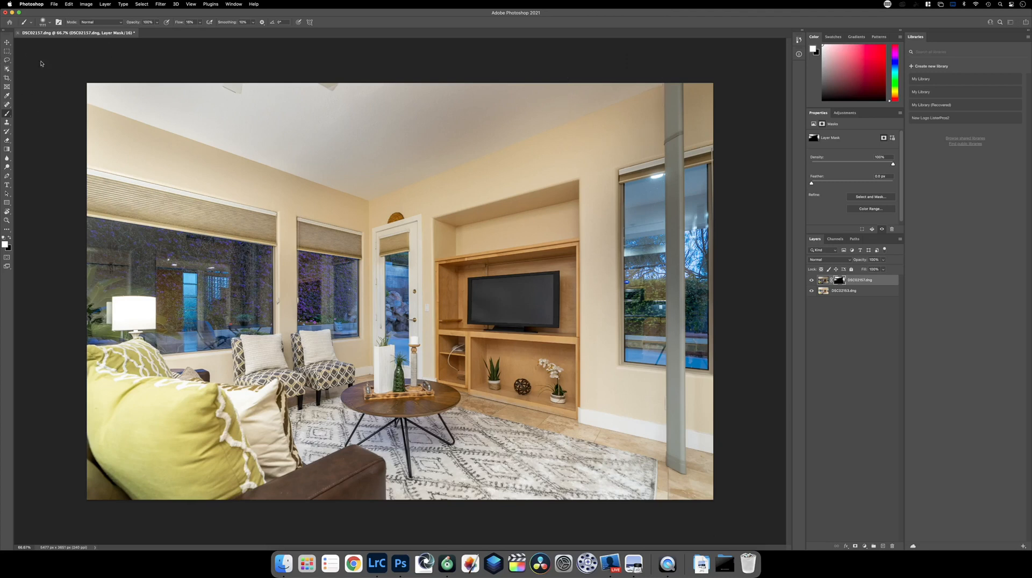
Close the blended TV room document, saving its changes, and switch back to Lightroom Classic.
key(super+w)
click(550, 183)
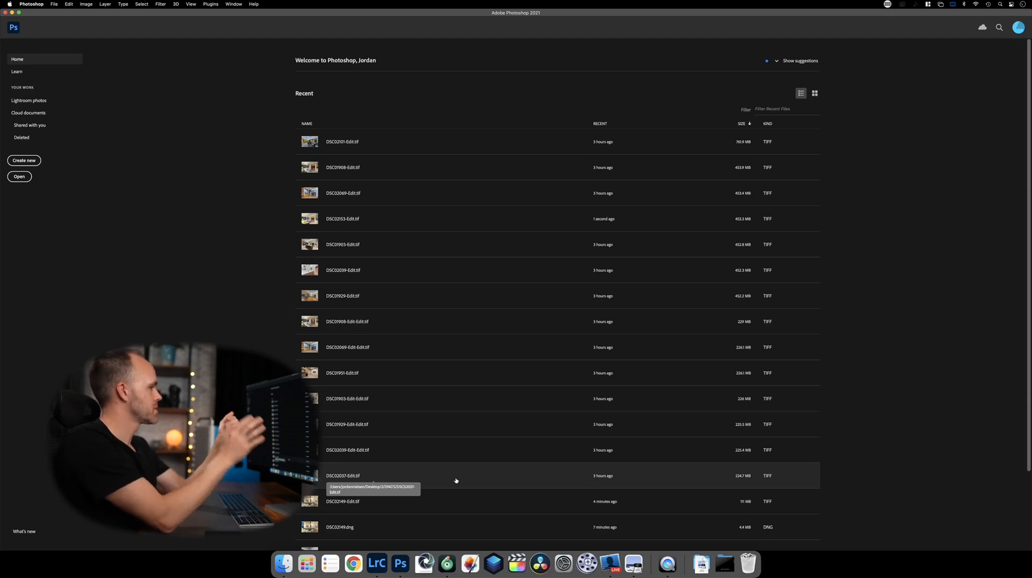
click(382, 562)
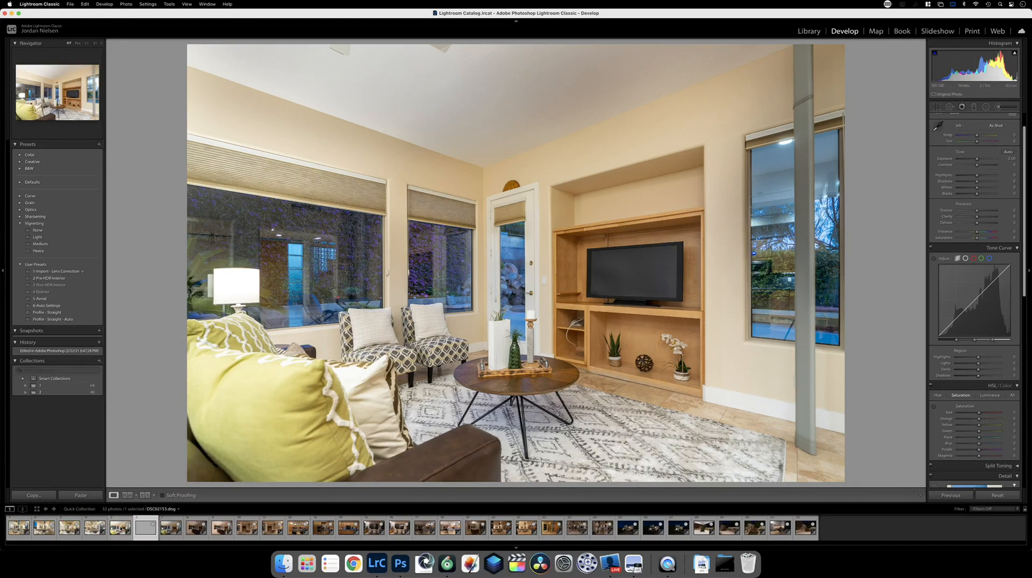
Remove the two source TV room photos, DSC02153.dng and DSC02157.dng, from the Quick Collection, keeping the blended edit.
click(121, 530)
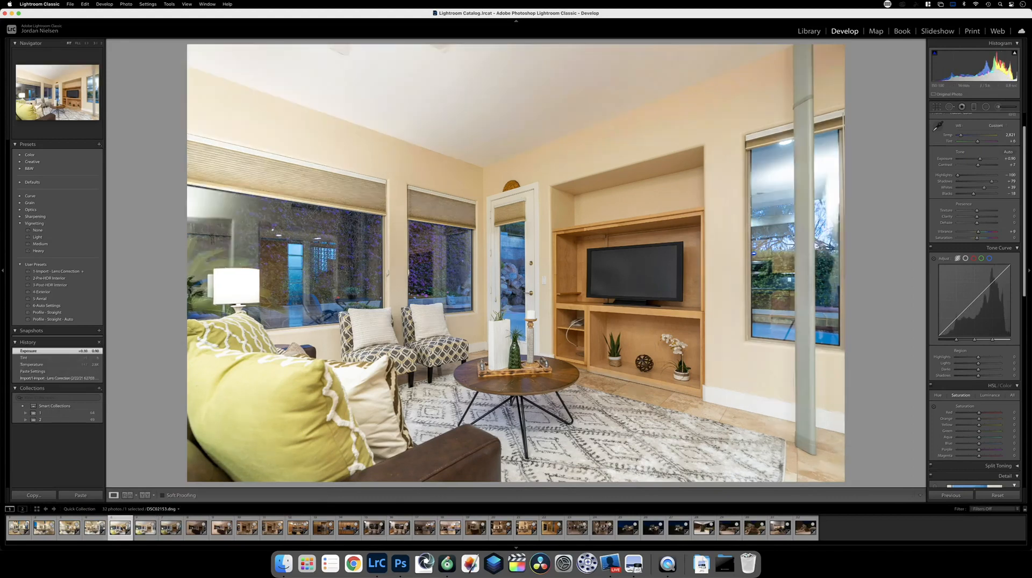
key(Delete)
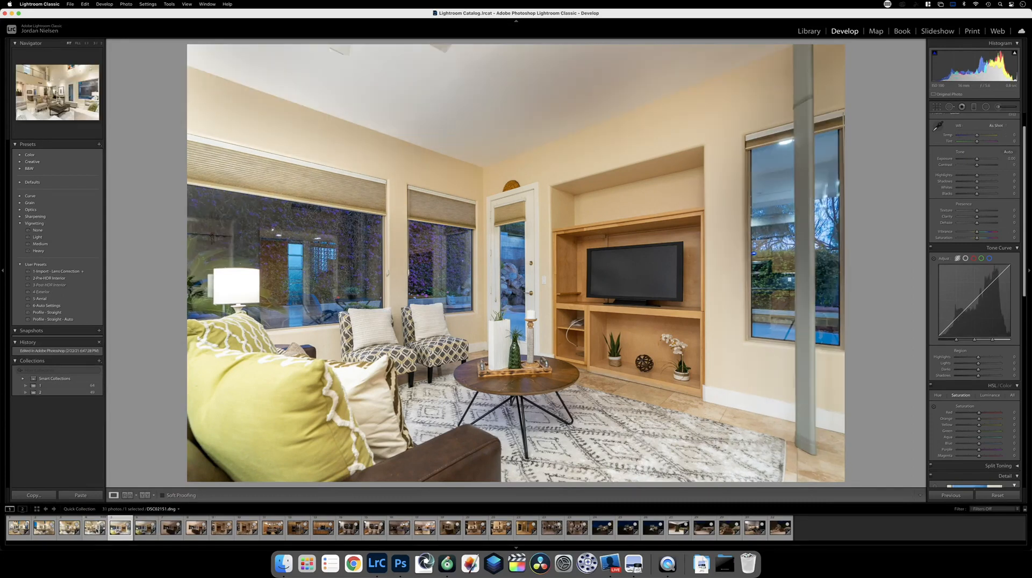
click(139, 530)
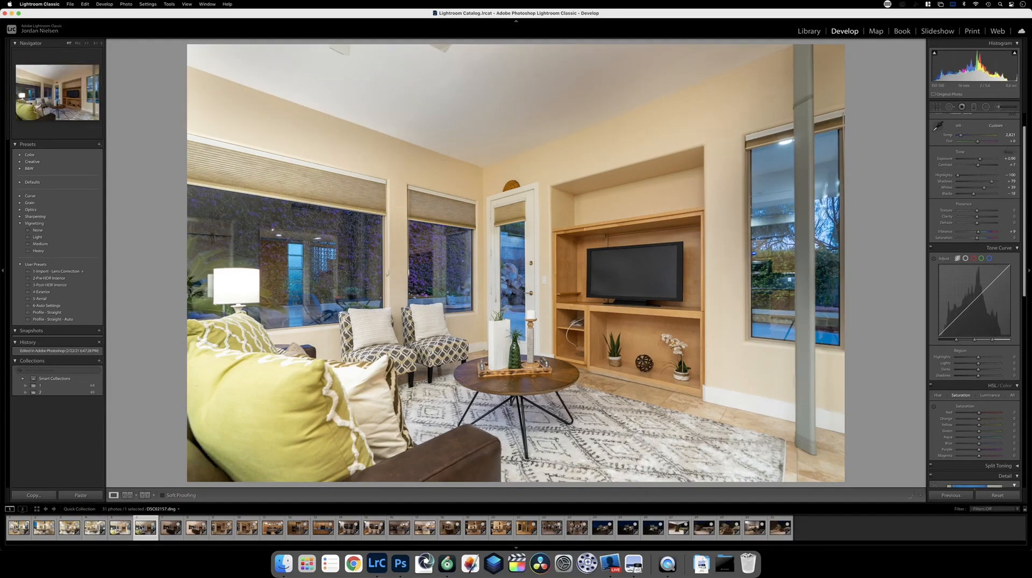
key(Delete)
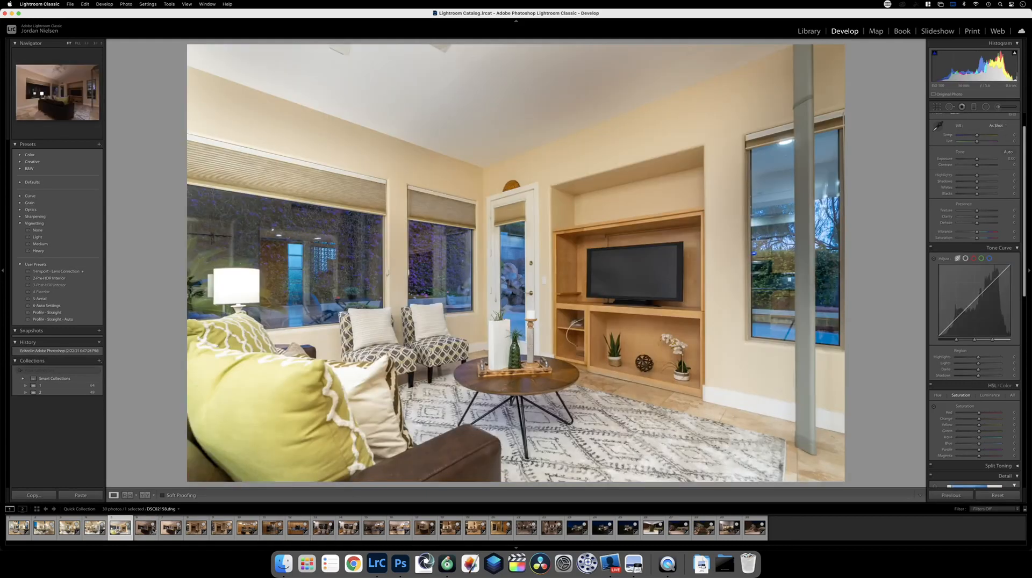
Compare the two shots taken from behind the sofa and apply the Profile - Straight - Auto preset to the first one.
click(152, 532)
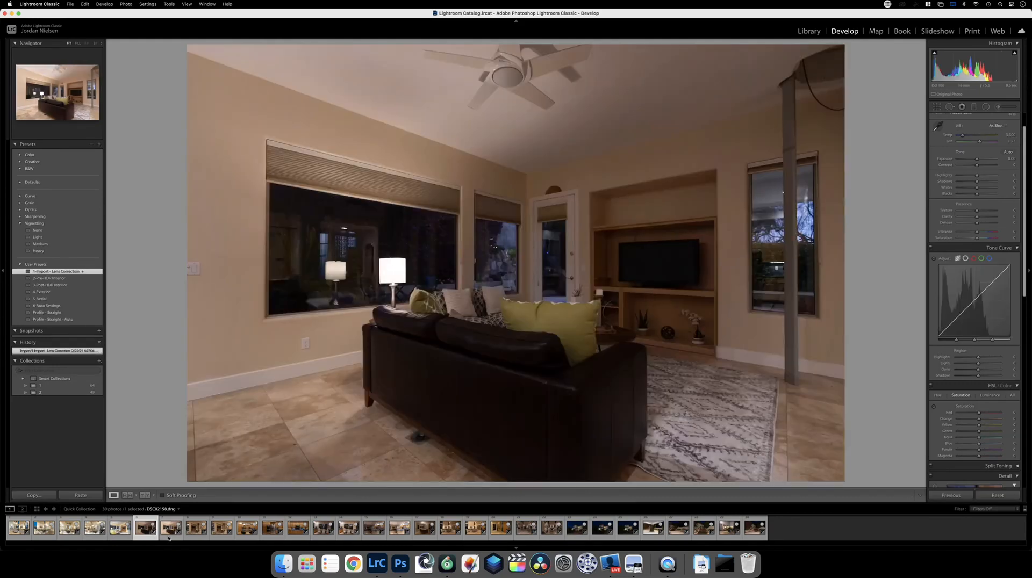
key(Right)
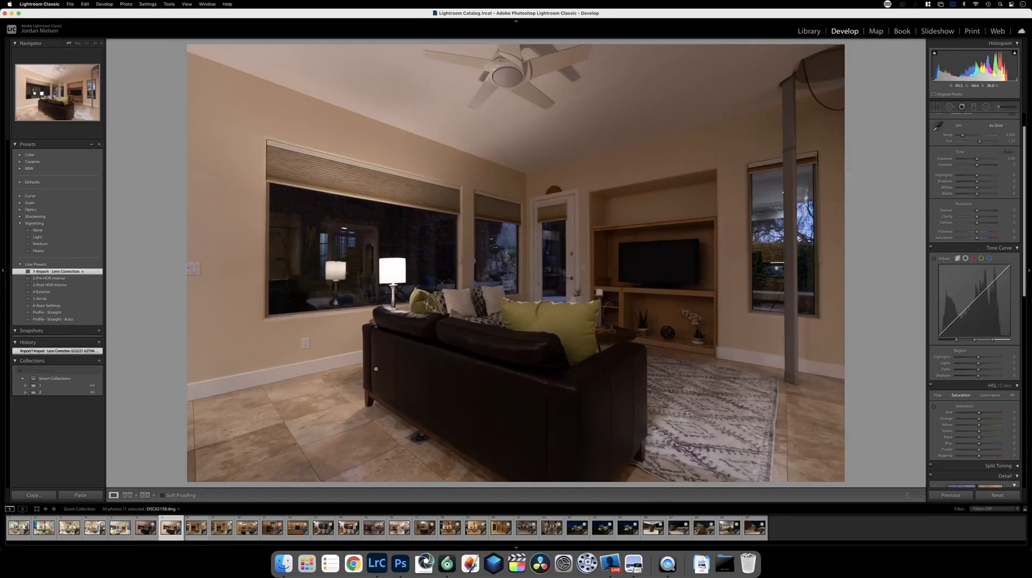
key(Left)
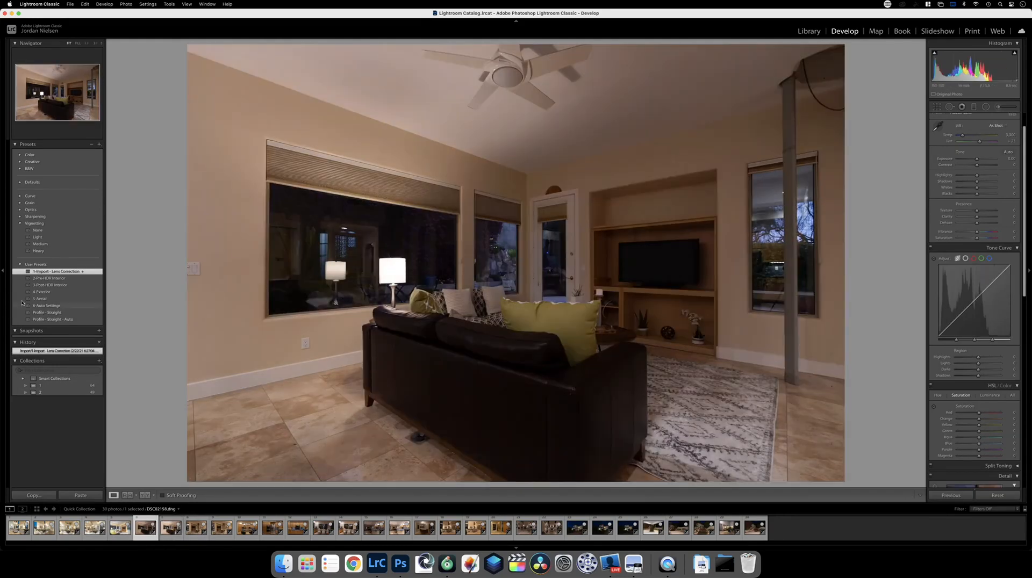
click(56, 319)
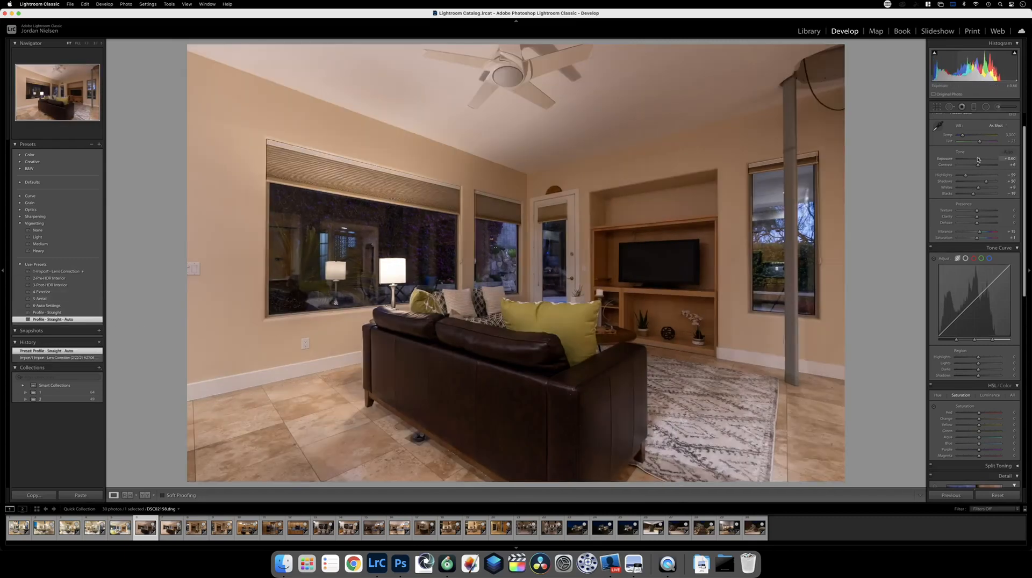
Fine-tune the darker behind-the-sofa shot's exposure, compare it with the brighter one, and remove the darker one from the Quick Collection.
drag(979, 160, 978, 162)
key(Right)
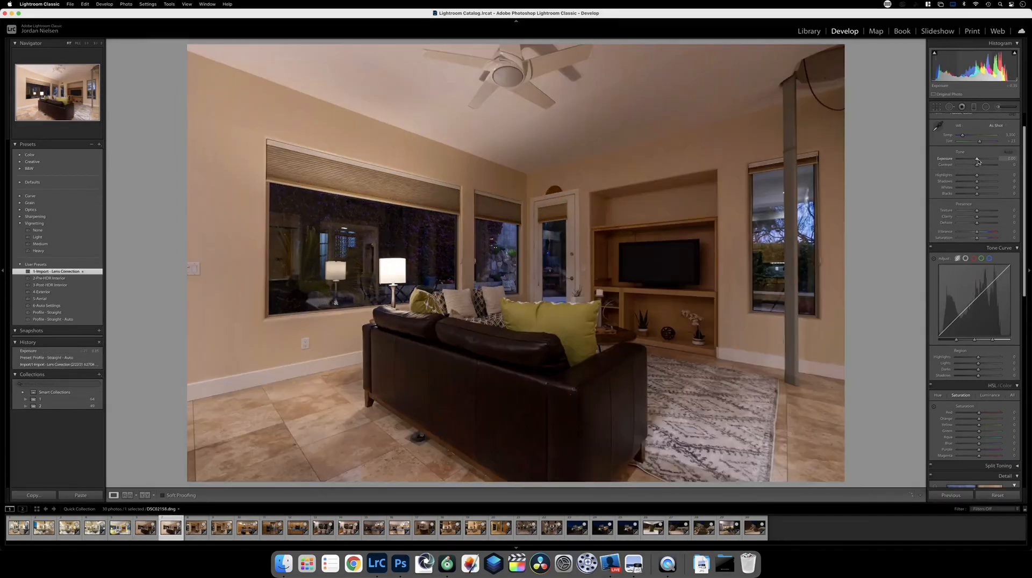
key(Left)
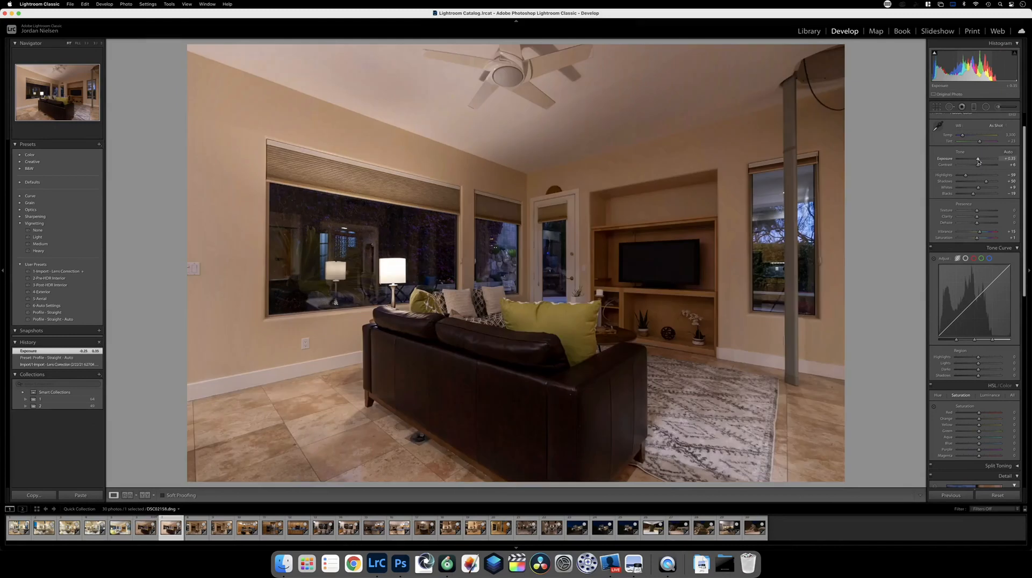
key(Left)
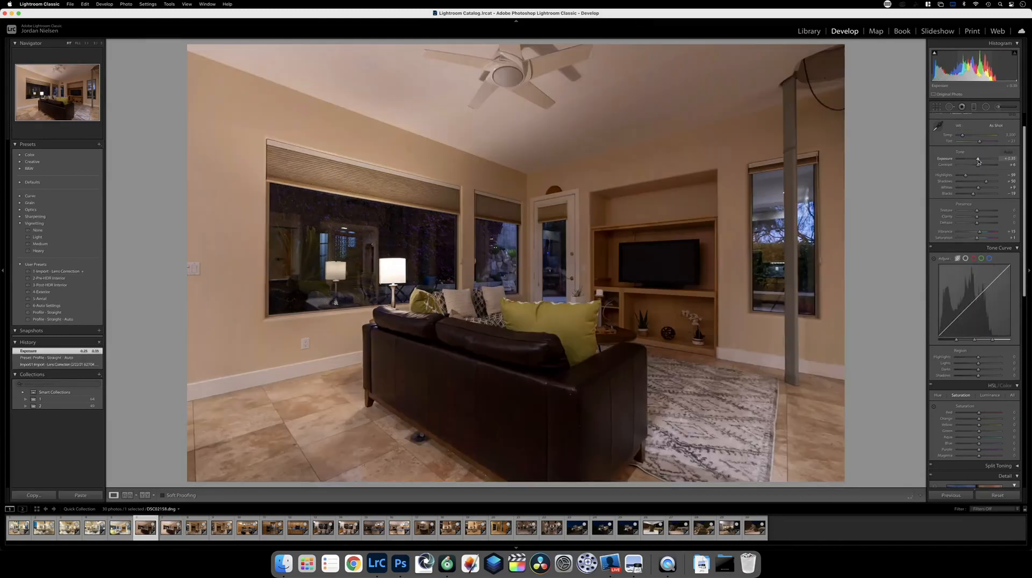
key(Right)
key(Left)
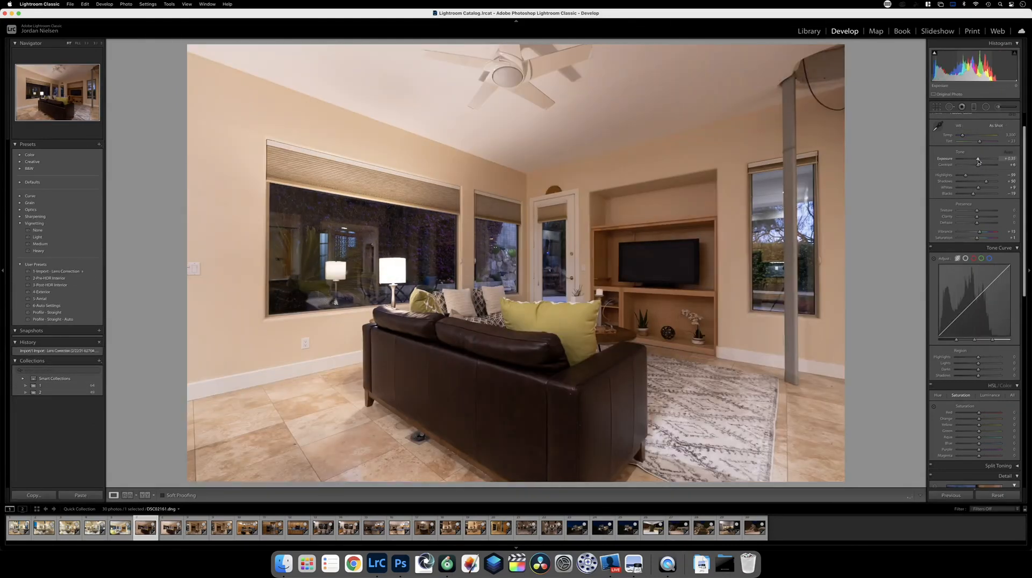
key(Right)
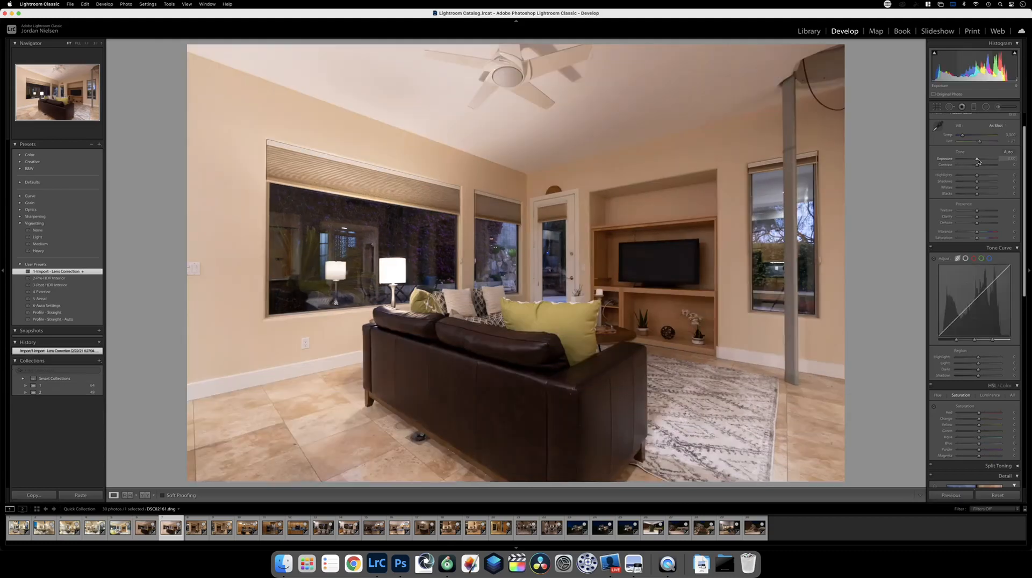
key(Left)
key(Delete)
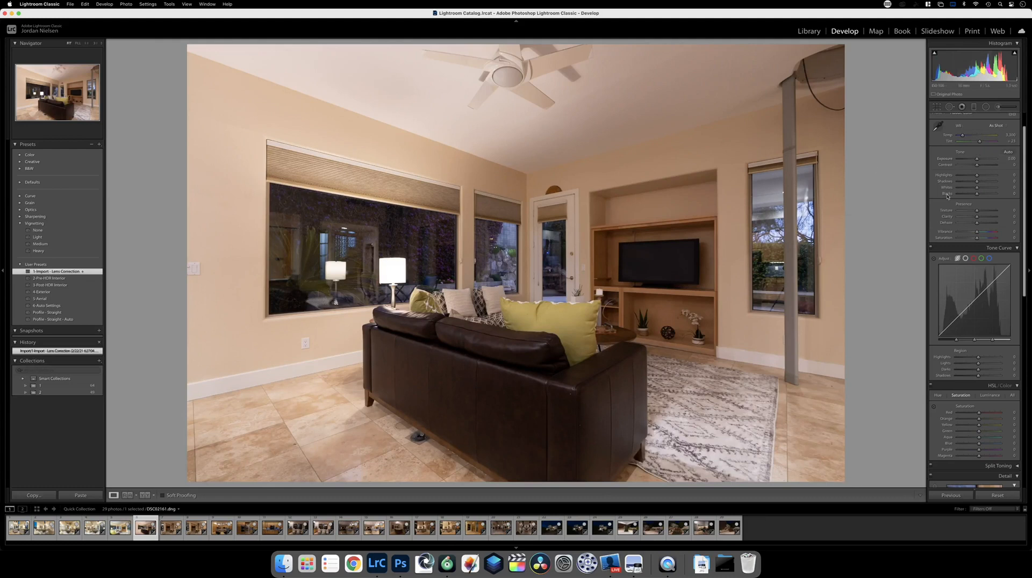
On the remaining sofa shot, sample white balance from the baseboard, apply Auto tone, and set Exposure to about +0.65.
drag(976, 160, 978, 160)
click(938, 126)
click(296, 363)
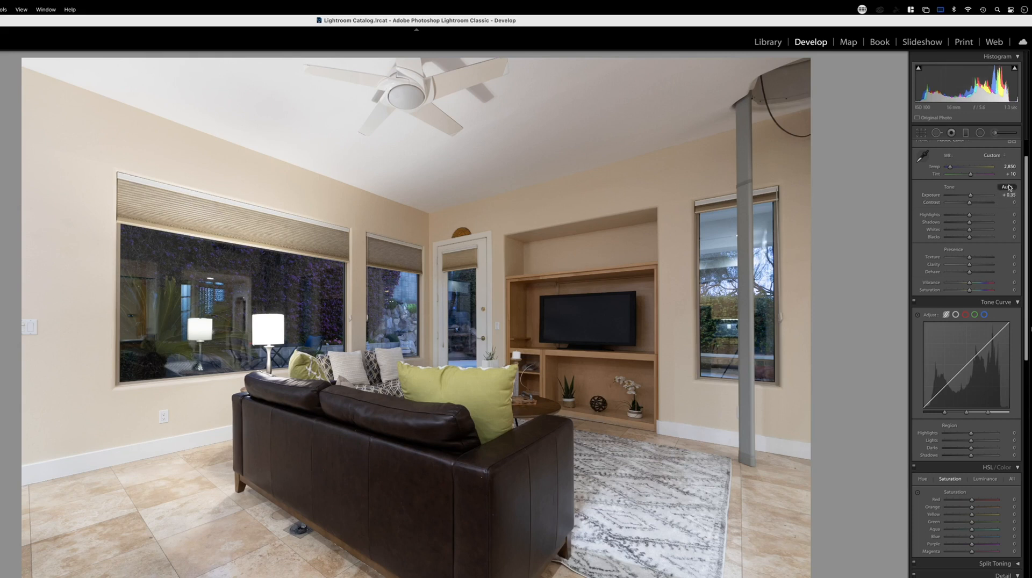
click(1007, 187)
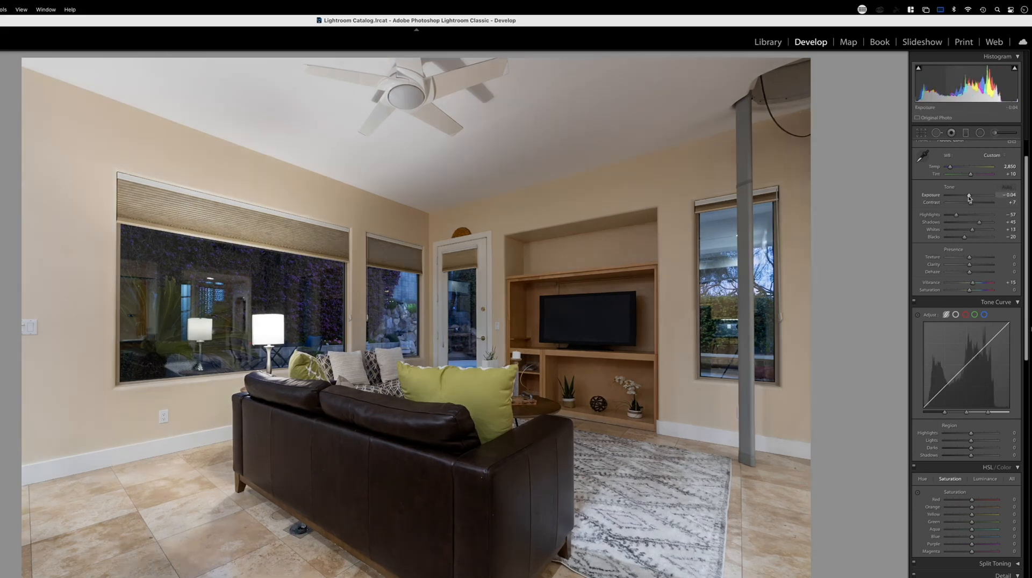
drag(970, 198, 973, 196)
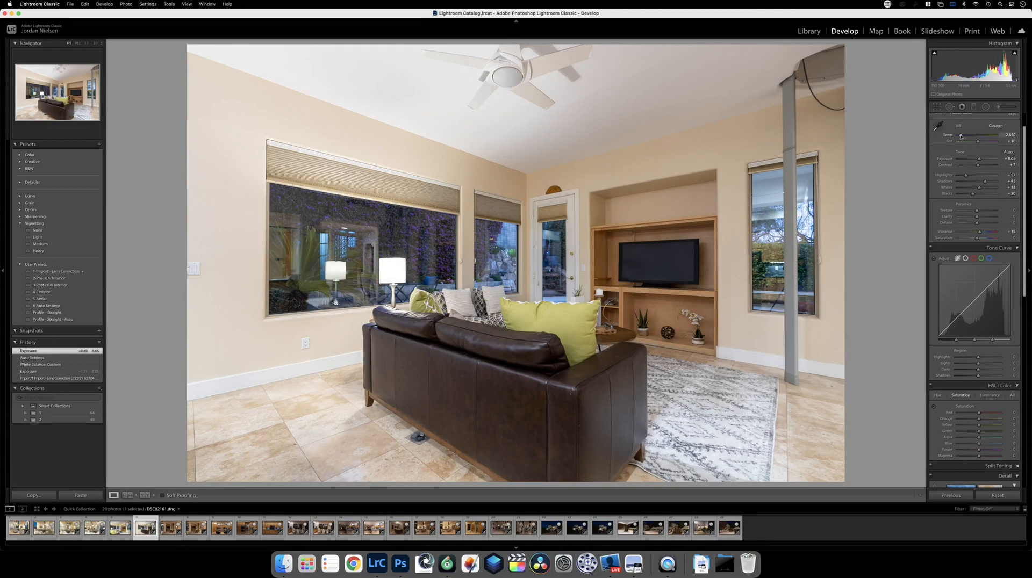
Warm the sofa shot to about 2,924 K and set Highlights to about -86, Shadows to +59 and Dehaze to +8.
drag(961, 137, 961, 137)
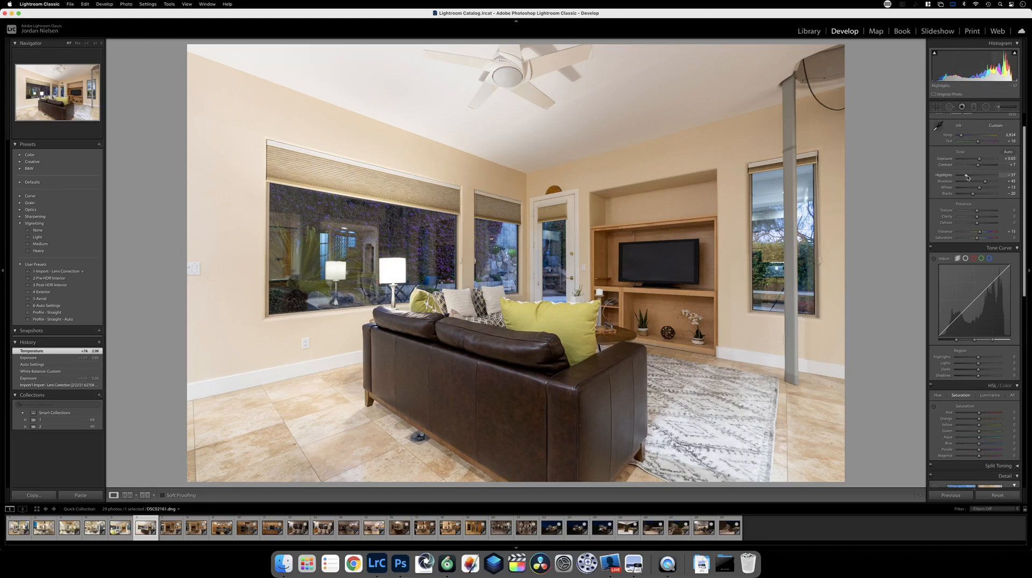
drag(967, 176, 995, 181)
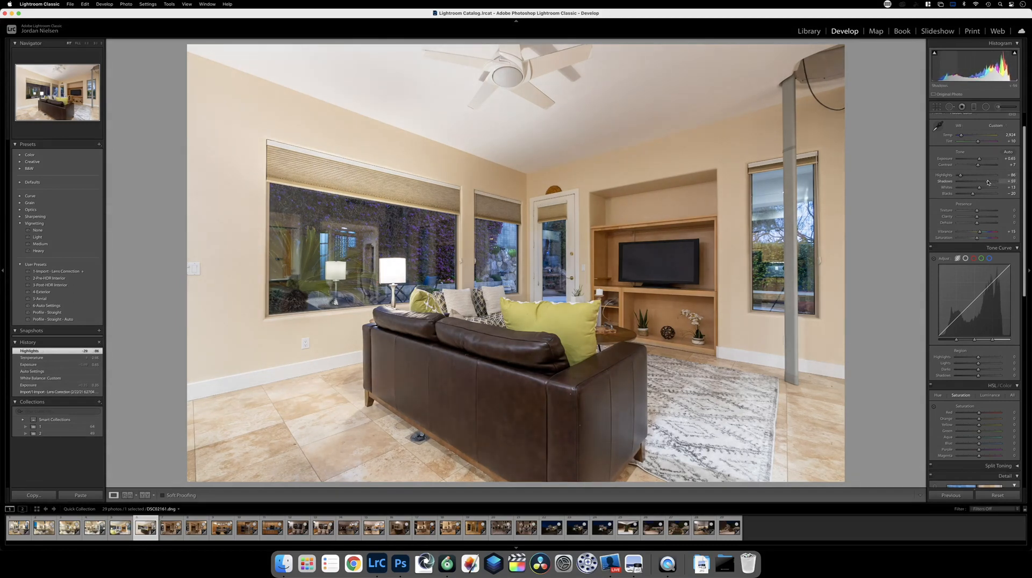
drag(978, 225, 979, 224)
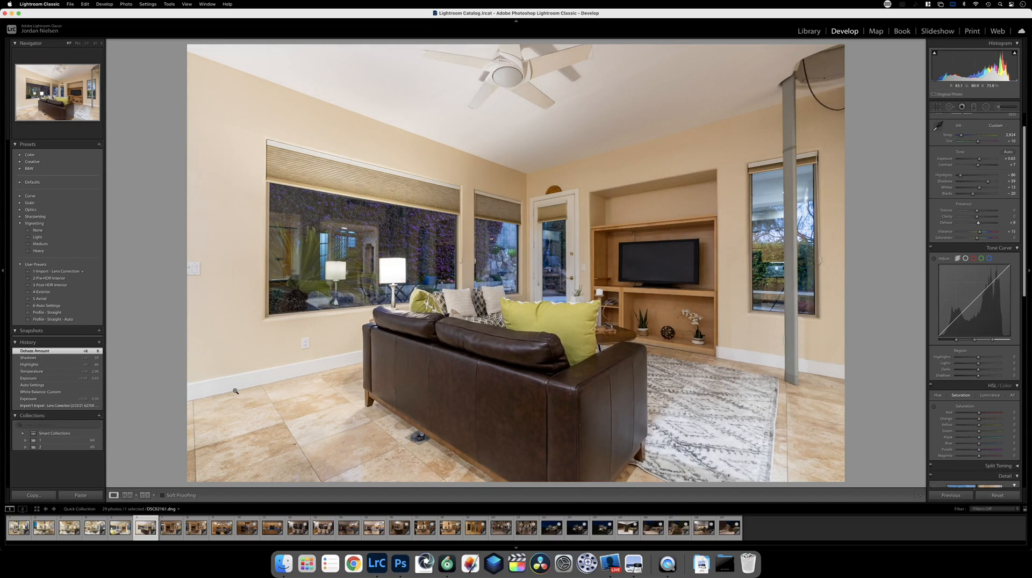
Compare the blended TV room photo with the sofa shot and brush a slight exposure increase of about 0.23 over its ceiling.
key(Left)
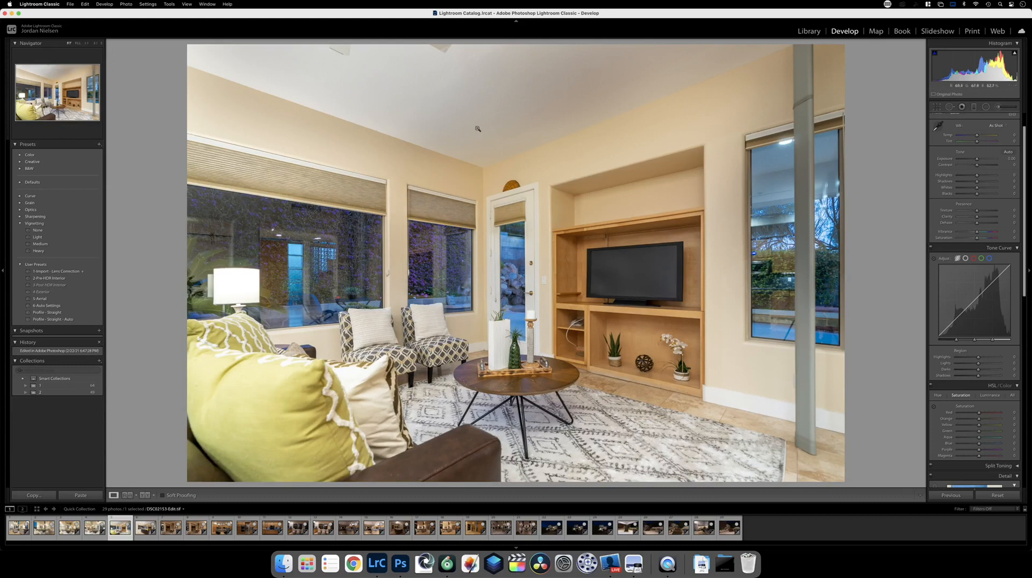
key(Right)
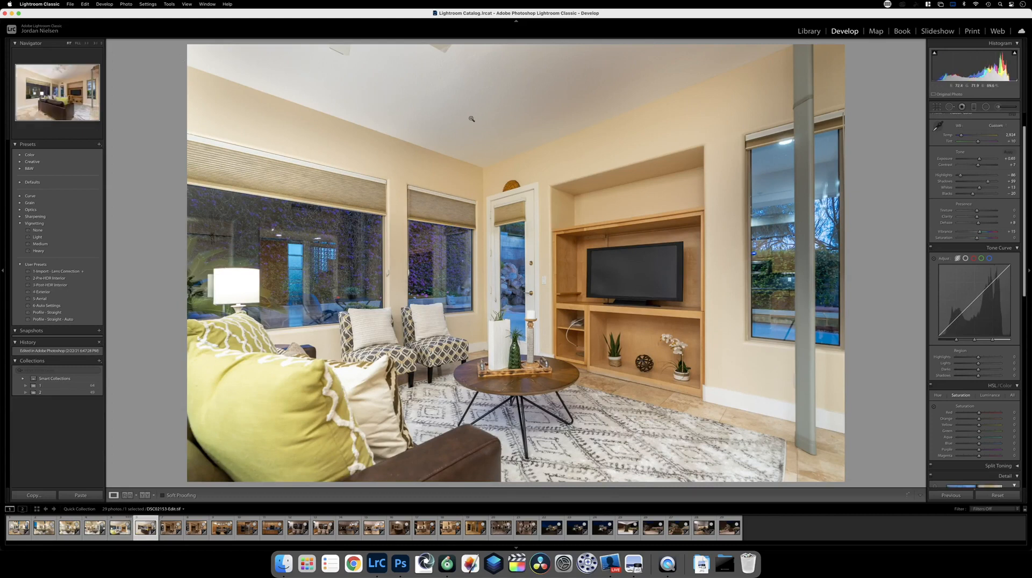
key(Left)
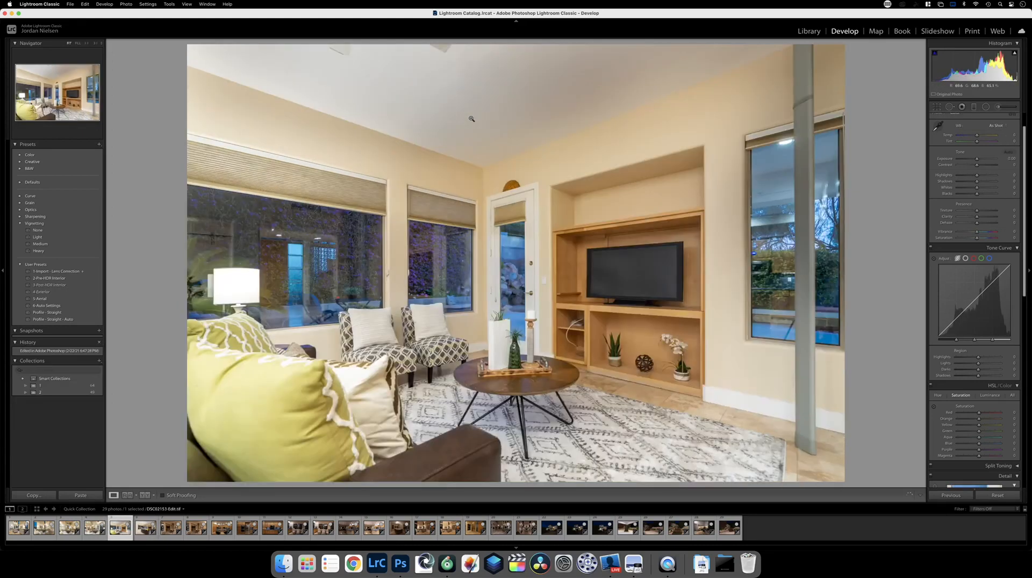
key(Right)
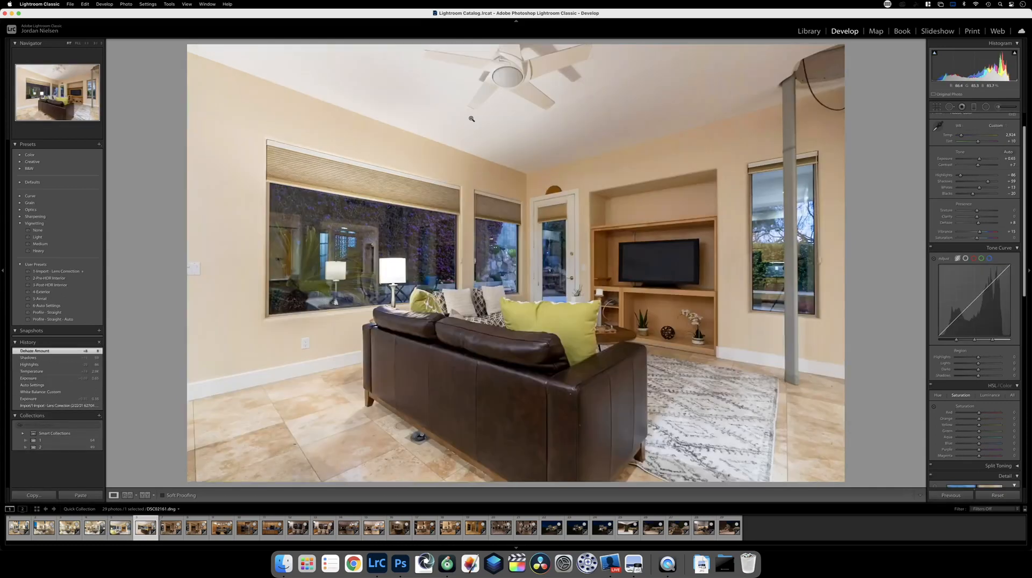
key(Left)
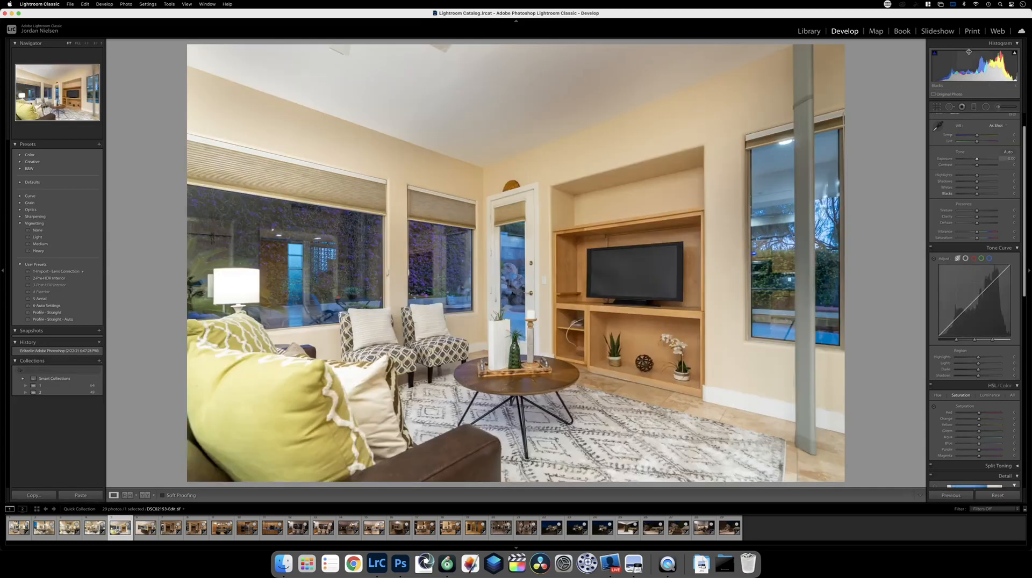
click(999, 107)
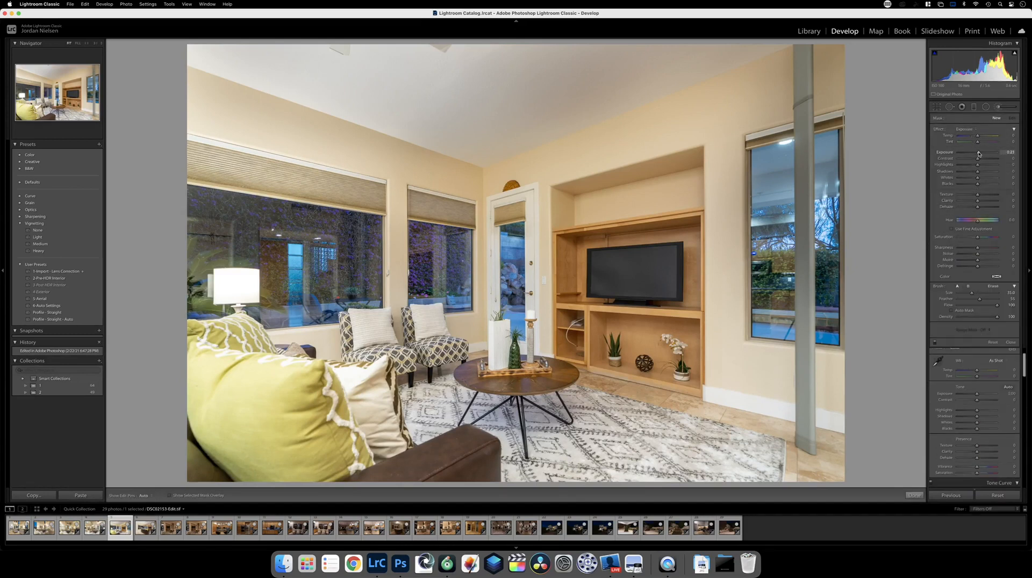
mouse_move(470, 93)
mouse_down()
mouse_move(650, 110)
mouse_move(686, 66)
mouse_move(776, 23)
mouse_move(910, 2)
mouse_up()
mouse_move(776, 53)
mouse_down()
mouse_move(811, 28)
mouse_move(894, 41)
mouse_up()
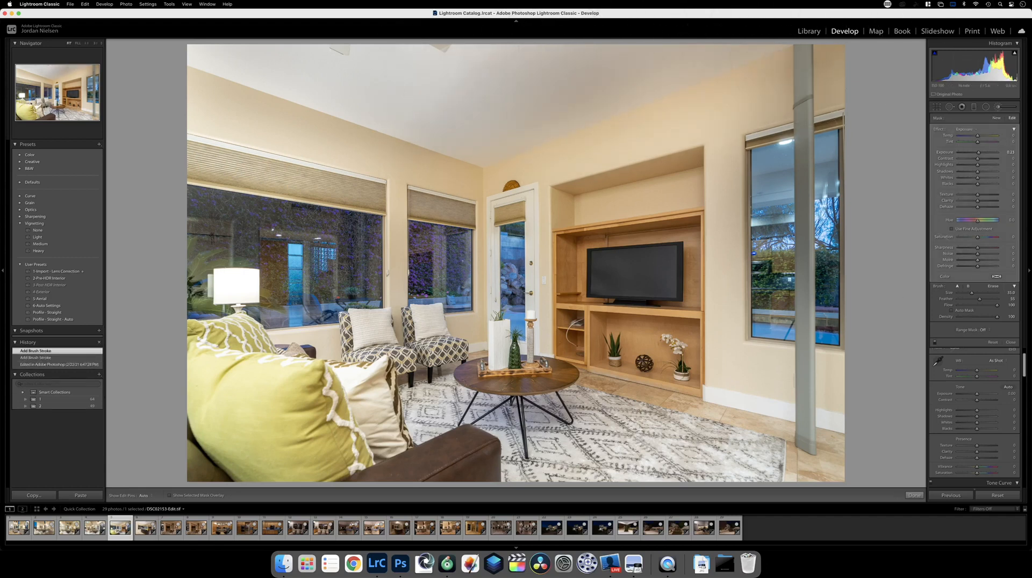
Recheck the blended TV room photo against its neighbours, raise the ceiling brush's exposure slightly further, and finish the brush adjustment.
key(Left)
key(Right)
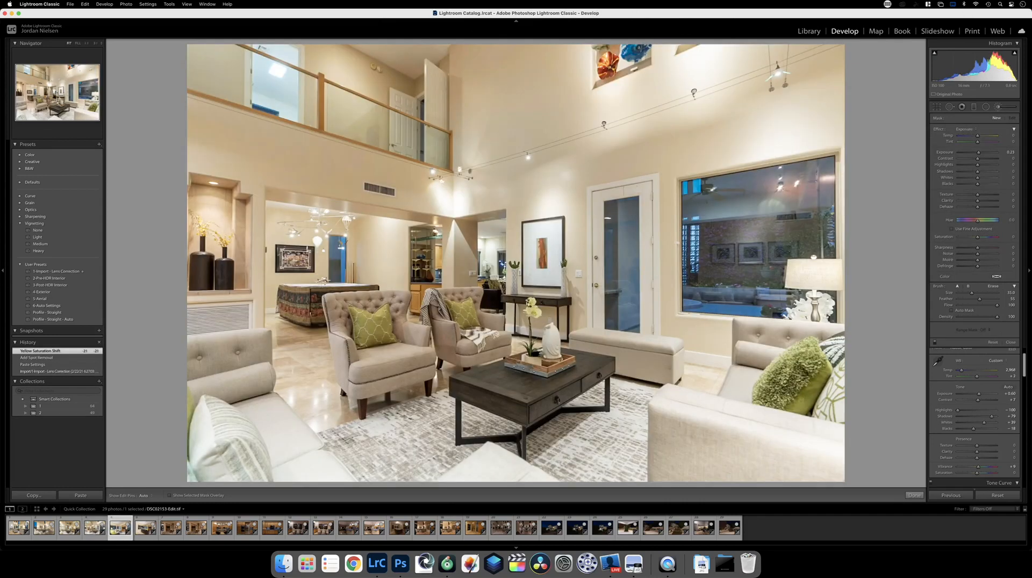
key(Right)
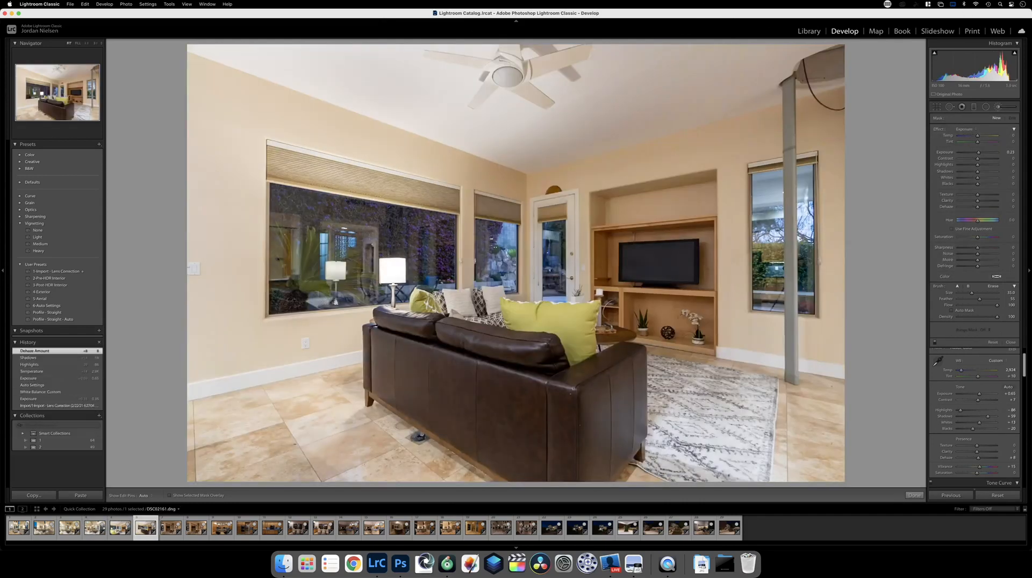
key(Left)
key(Right)
key(Left)
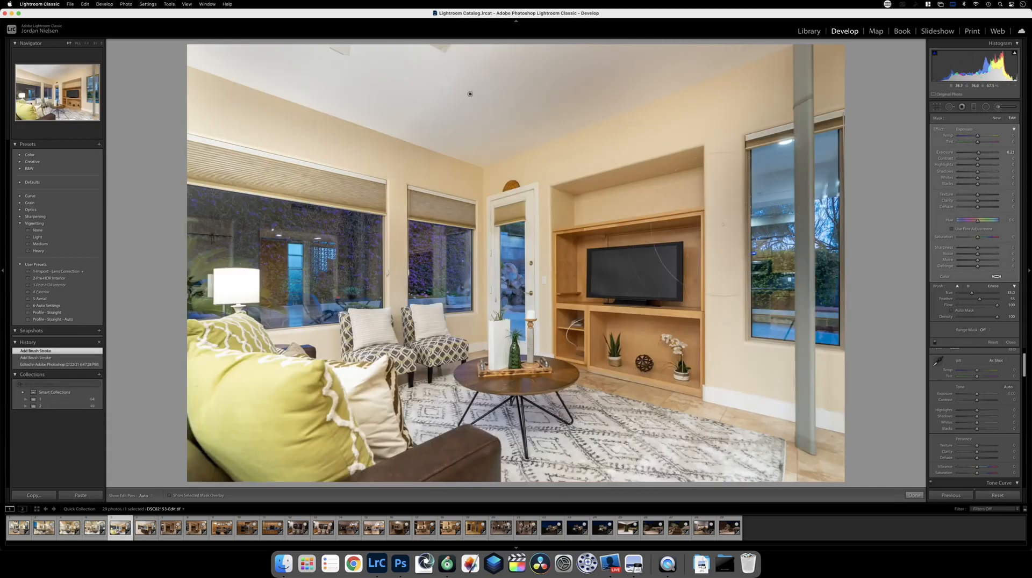
double_click(979, 154)
drag(978, 154, 980, 154)
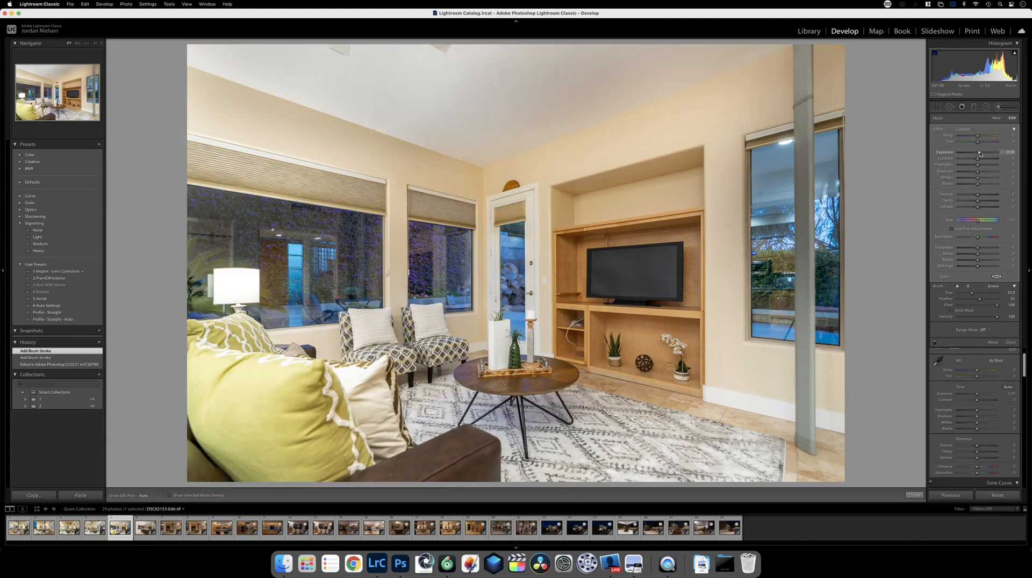
click(915, 495)
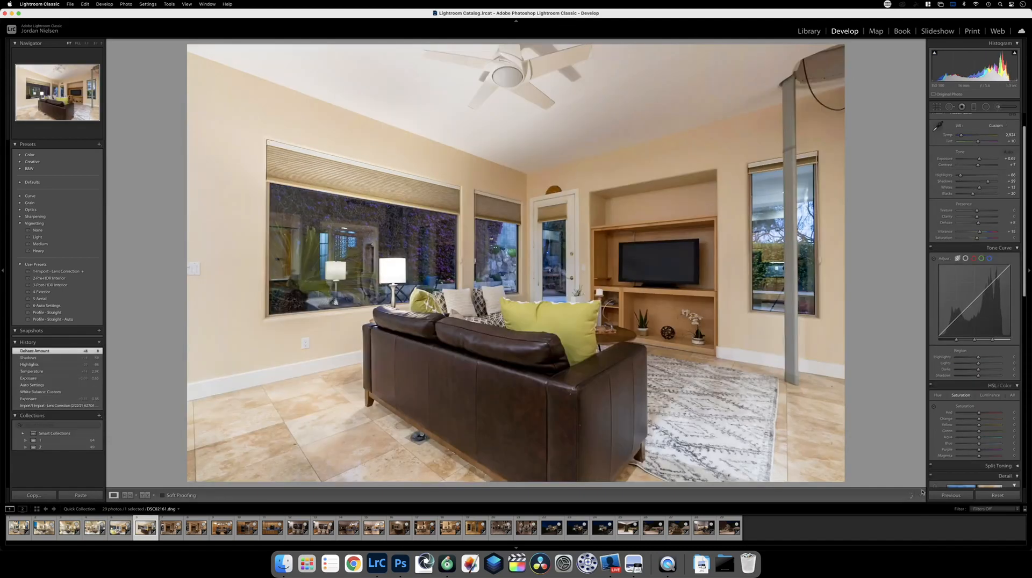
Compare the exposures of the round coffee table and TV unit view and apply the 6-Auto Settings preset to DSC02169.dng.
key(Right)
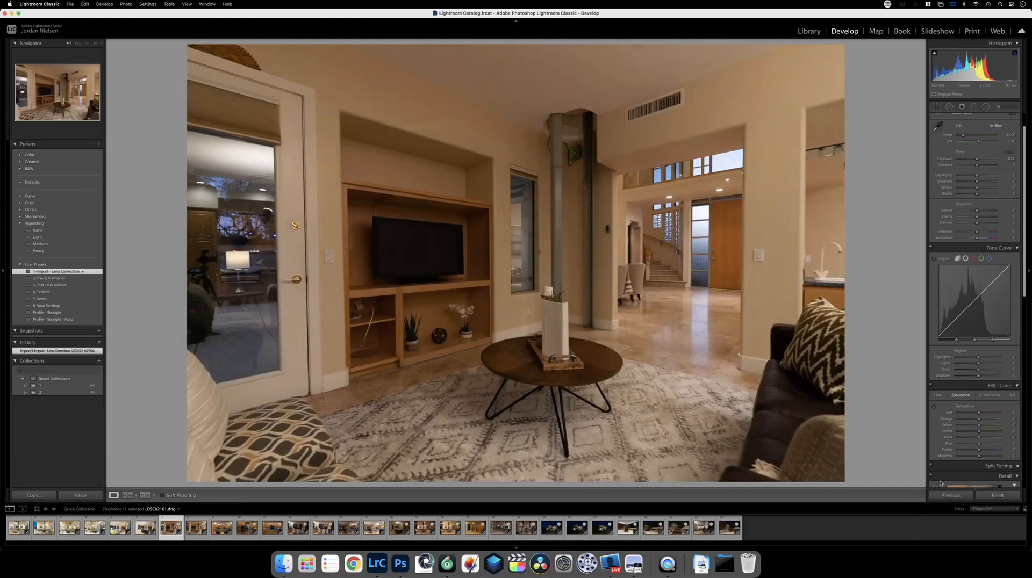
key(Right)
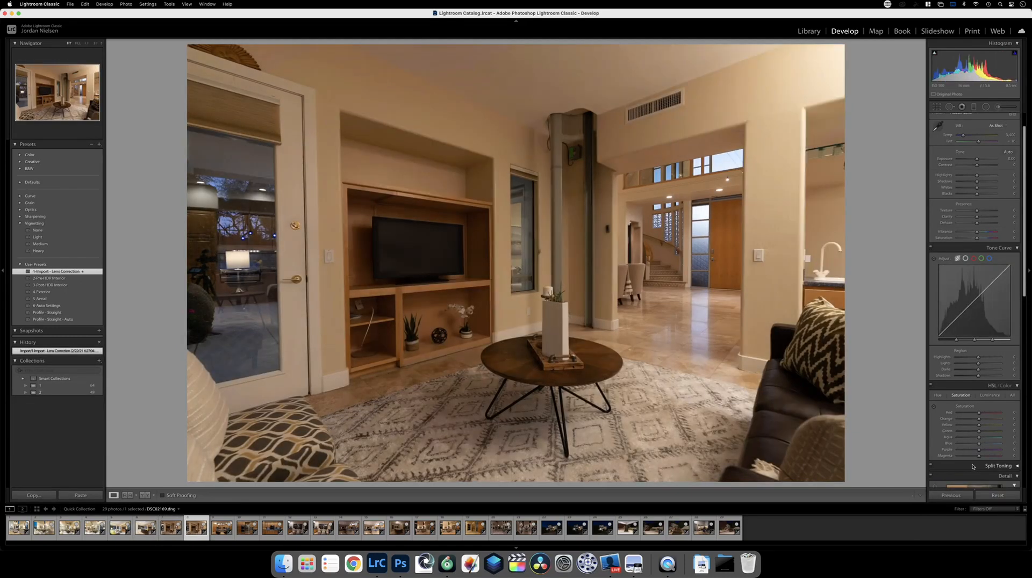
key(Right)
key(Left)
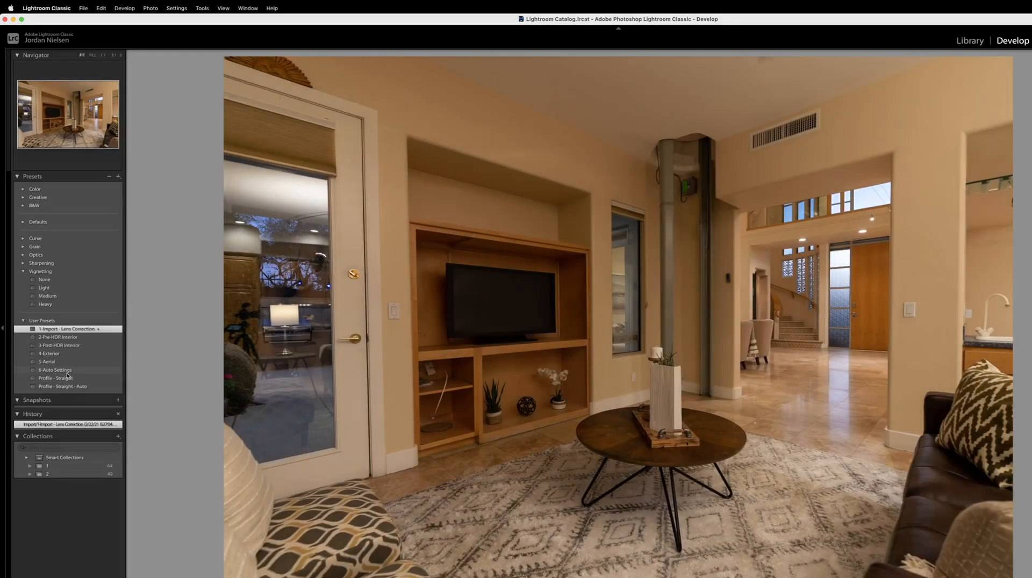
click(63, 371)
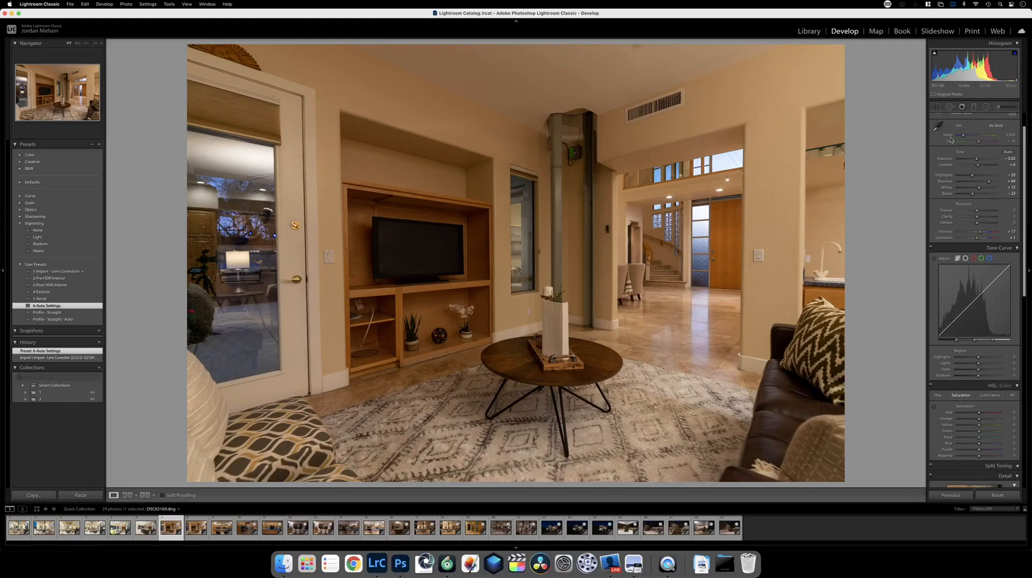
Sample the coffee table photo's white balance from the white baseboard beside the door and raise its Exposure to +1.00.
drag(976, 159, 980, 160)
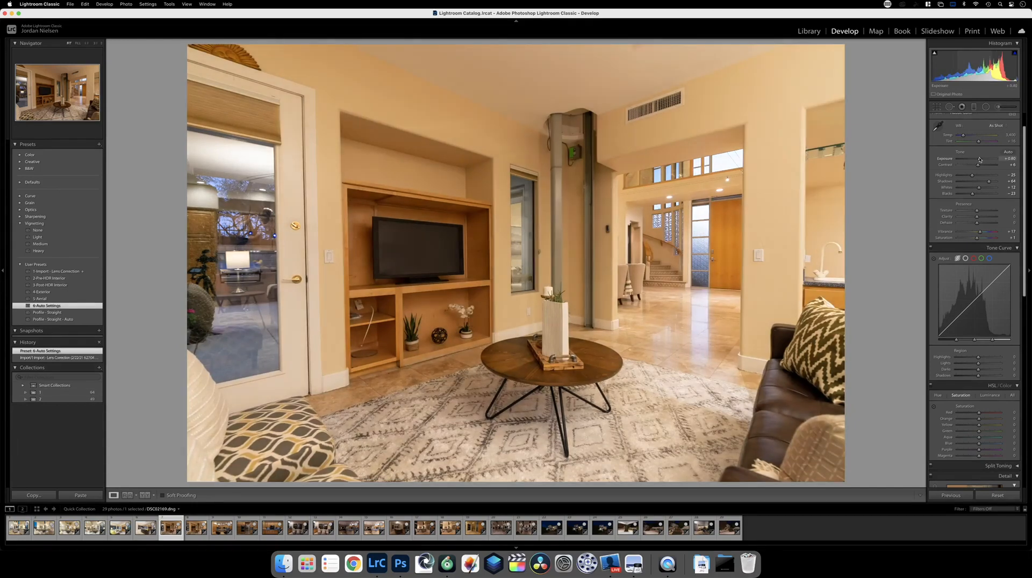
click(938, 126)
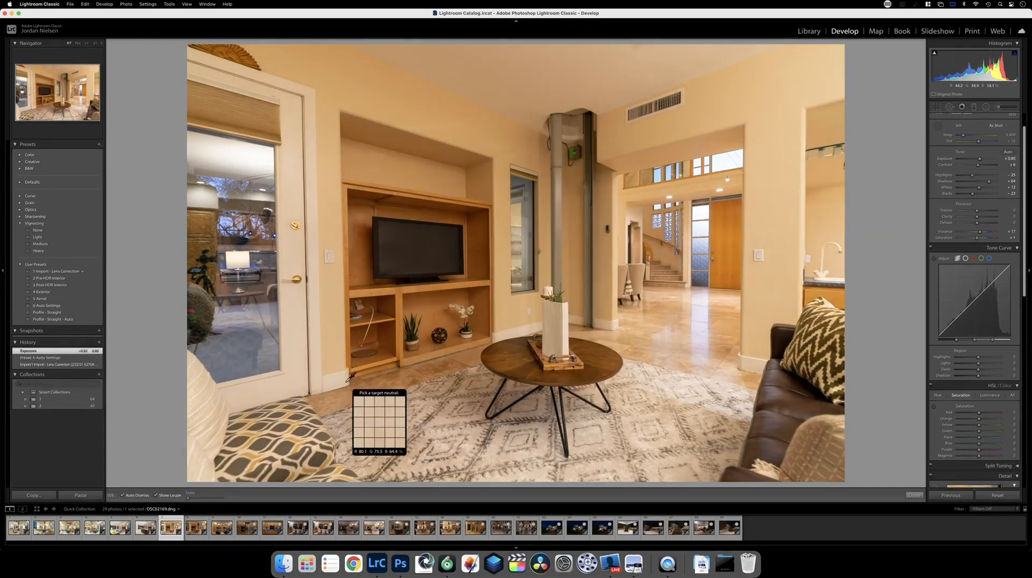
click(348, 380)
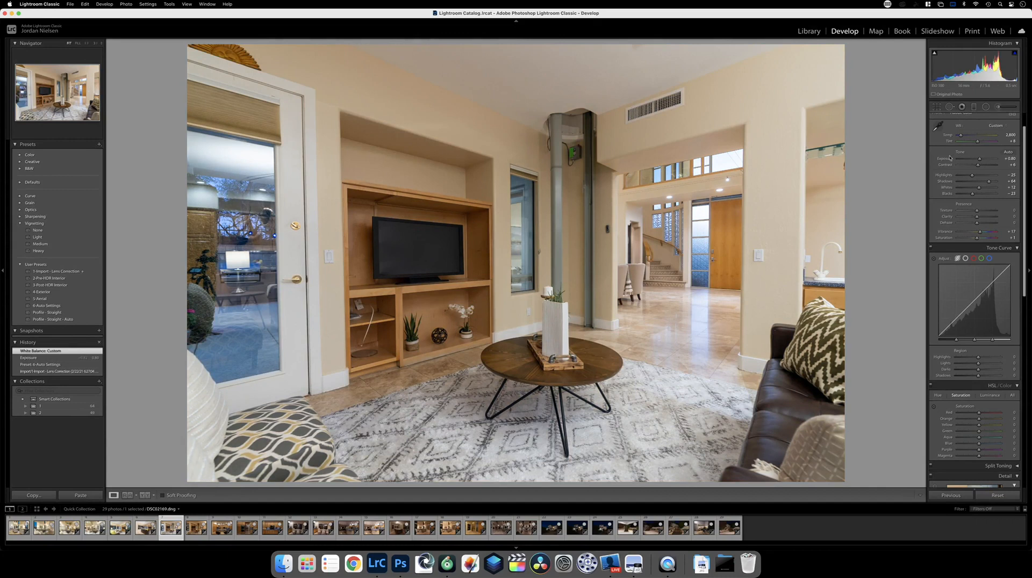
drag(980, 160, 981, 159)
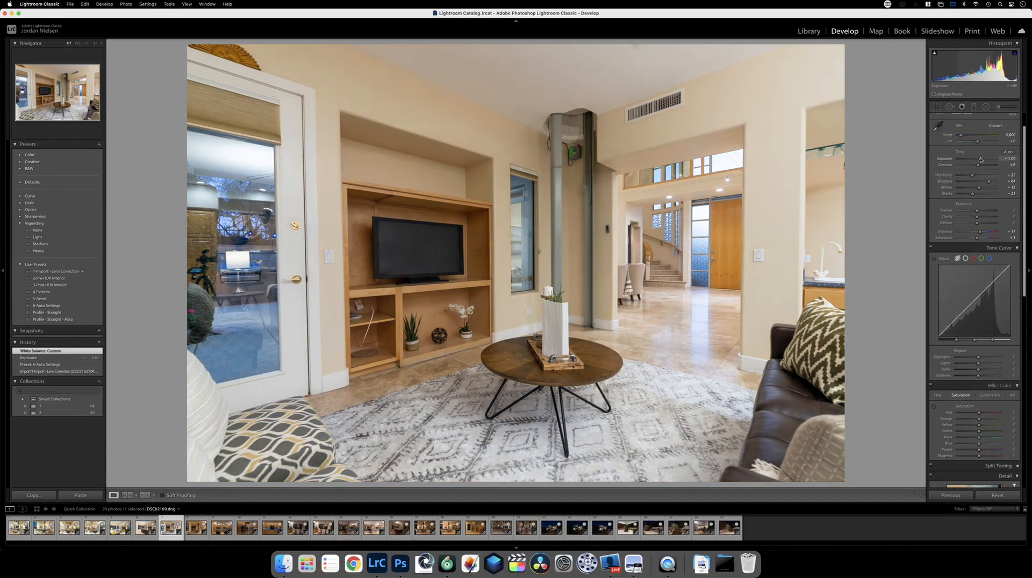
Set the coffee table photo's Highlights to about -46, Temp to about 2,867, Shadows to about +83 and Dehaze to +18.
click(958, 176)
drag(958, 176, 968, 176)
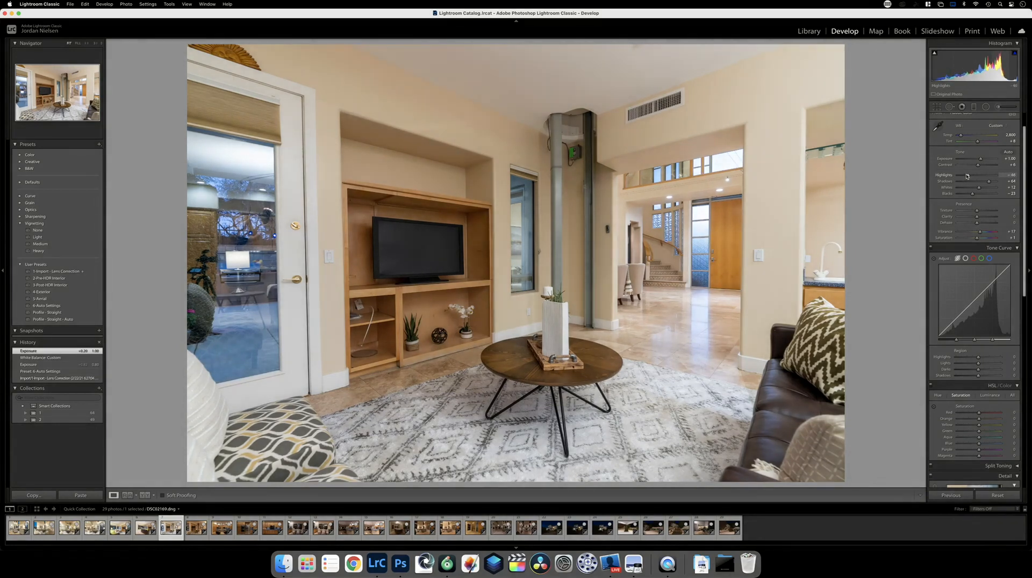
drag(962, 136, 962, 137)
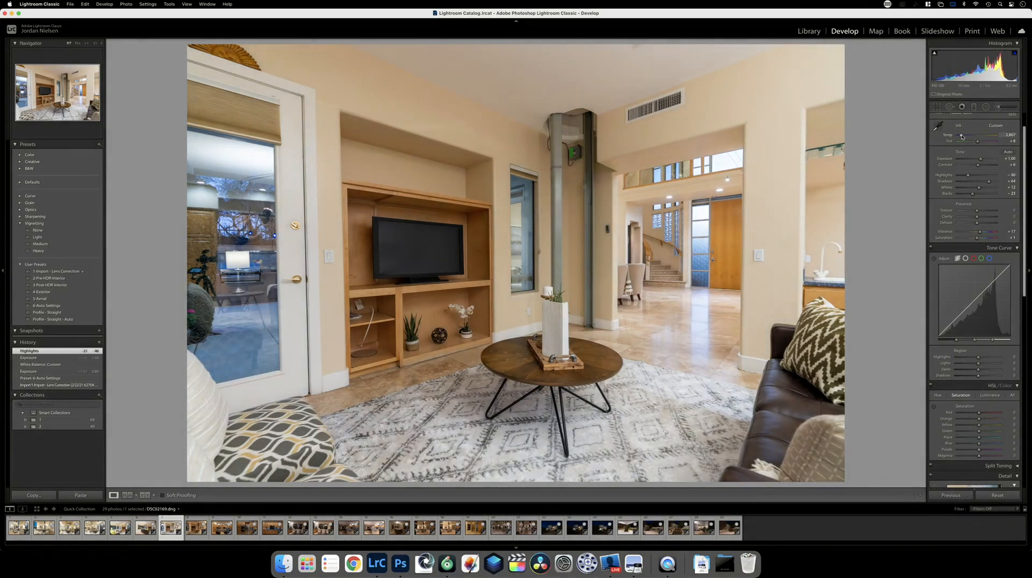
drag(988, 182, 992, 182)
drag(977, 223, 980, 222)
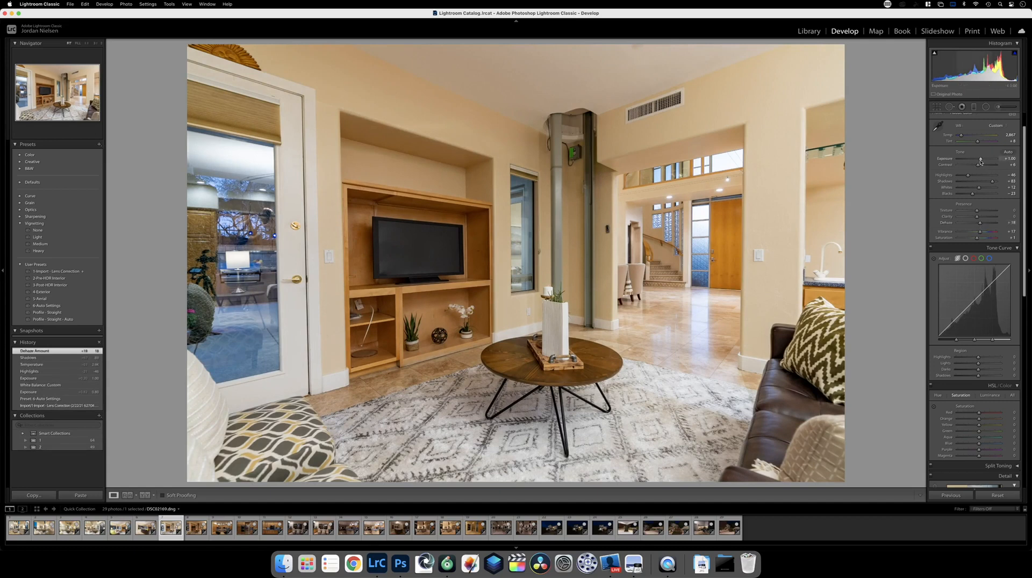
Raise the coffee table photo's Exposure to +1.25 and copy its develop settings onto DSC02170.dng.
drag(980, 161, 982, 161)
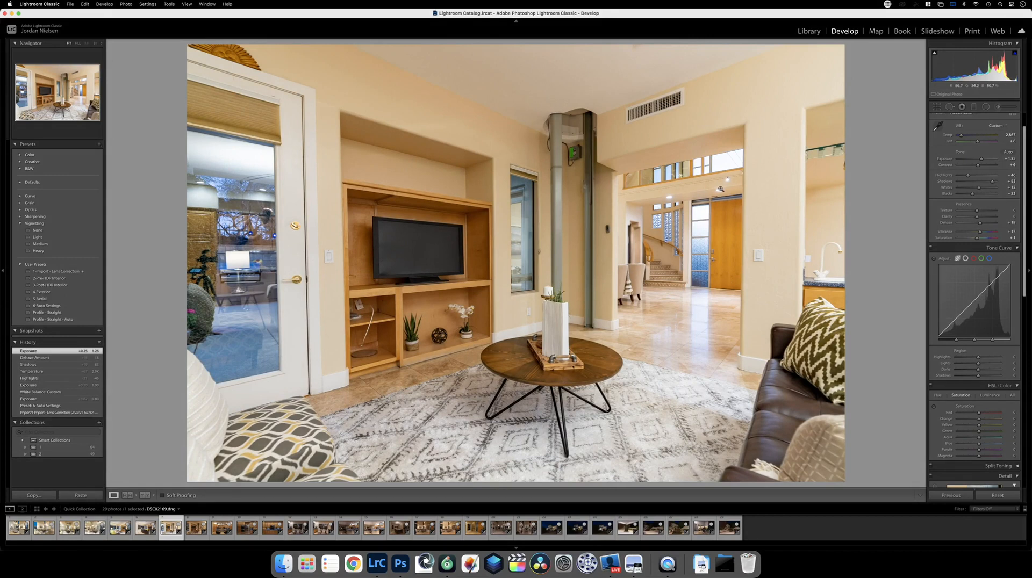
click(33, 495)
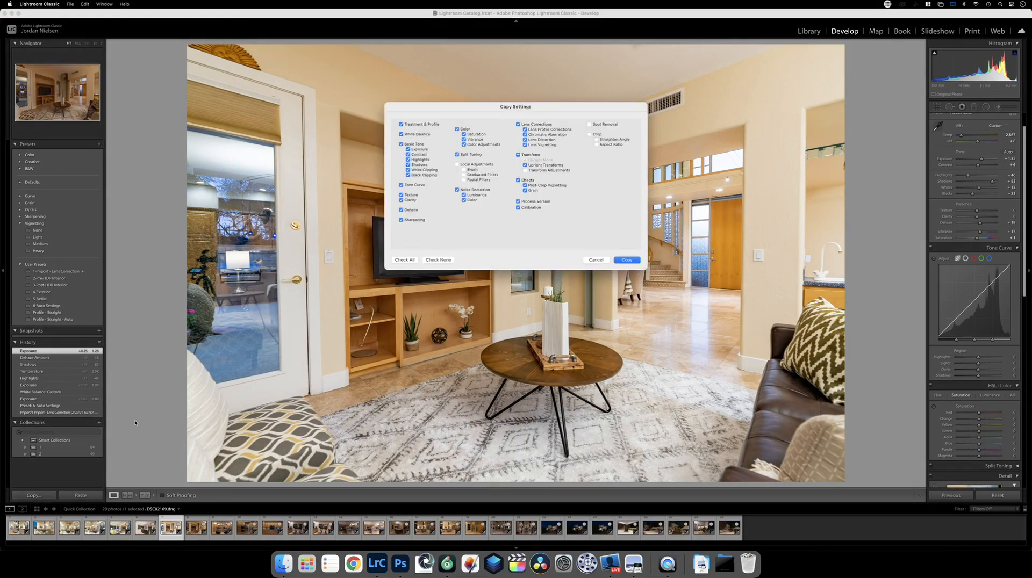
click(625, 260)
key(Right)
click(70, 496)
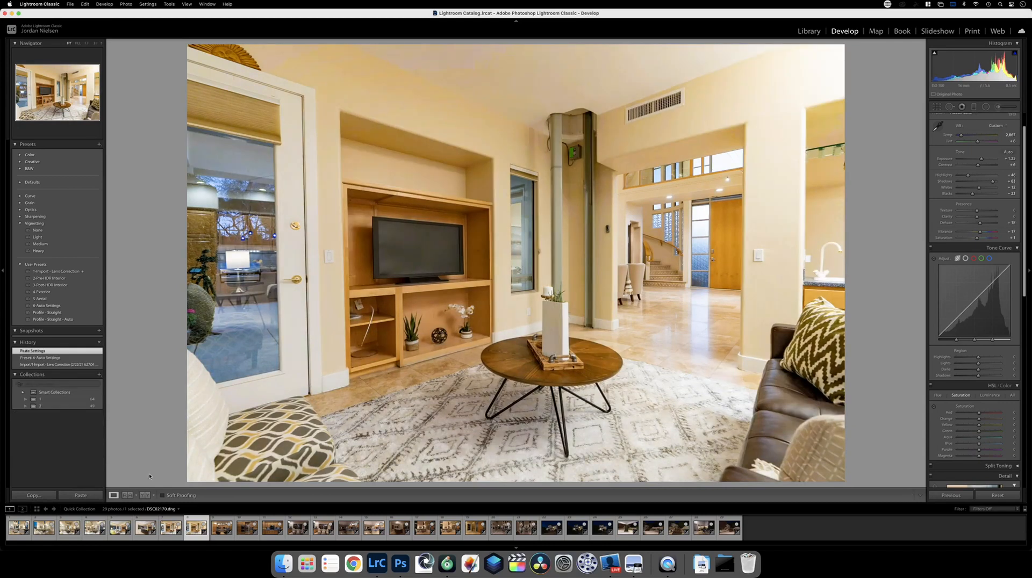
Compare DSC02169.dng with DSC02170.dng and open the two photos as layers of one Photoshop document.
key(Left)
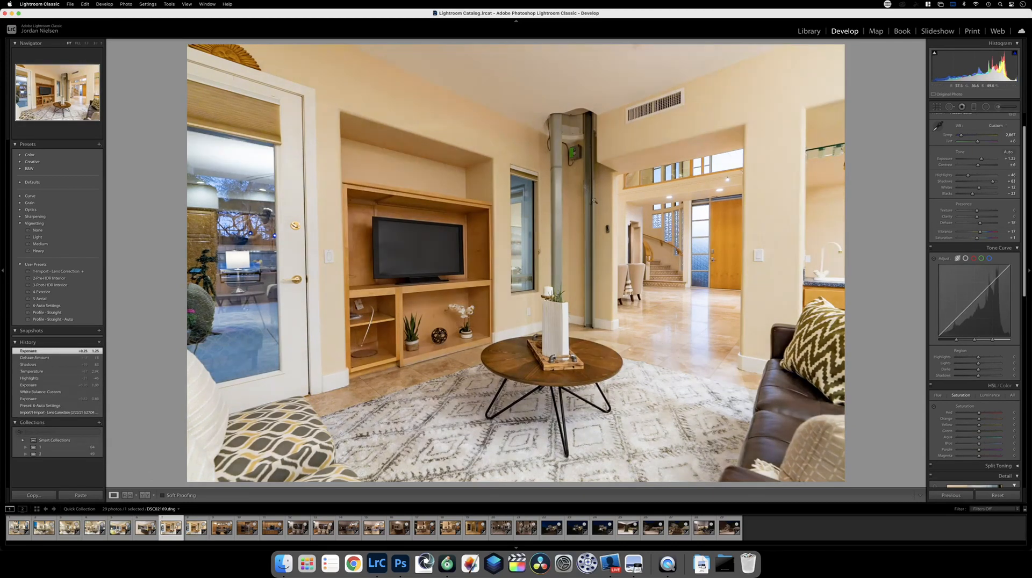
key(Right)
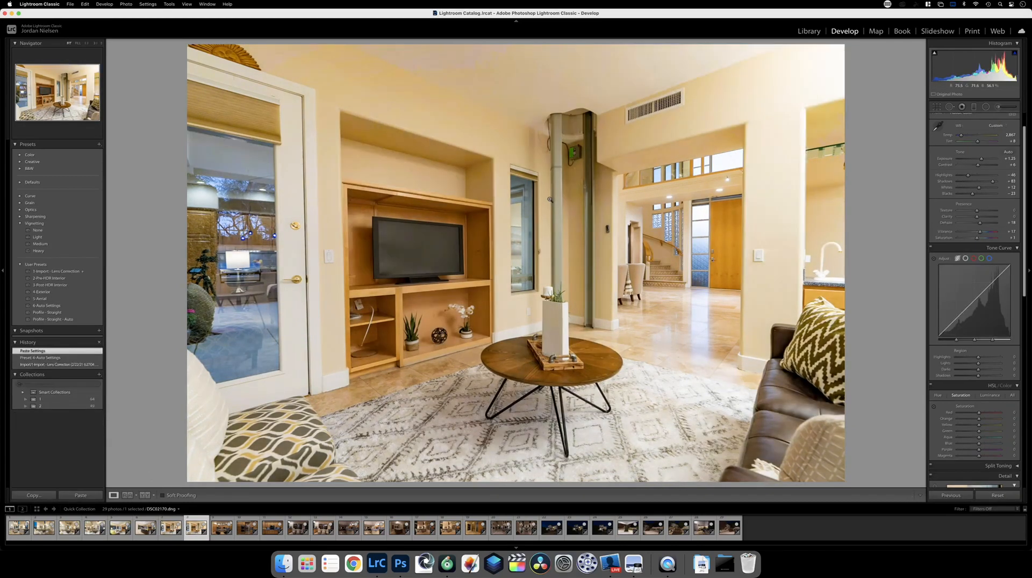
key(Left)
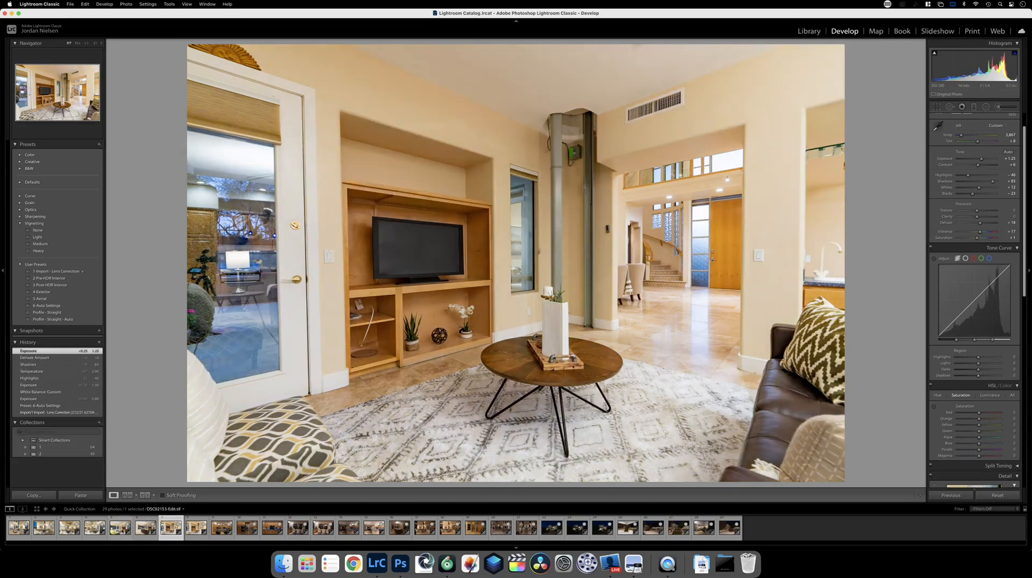
super+click(197, 526)
right_click(190, 525)
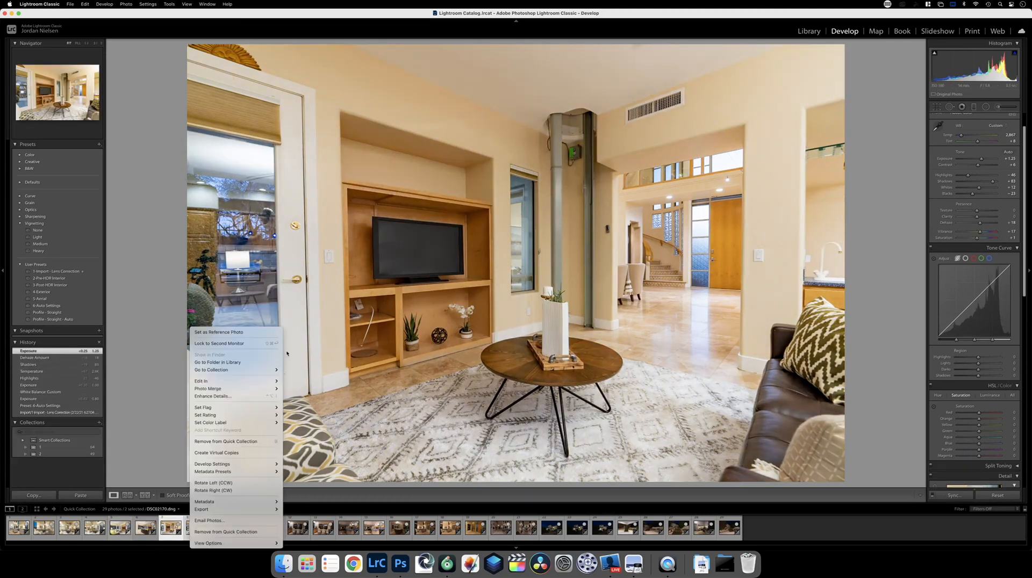
mouse_move(242, 381)
click(338, 426)
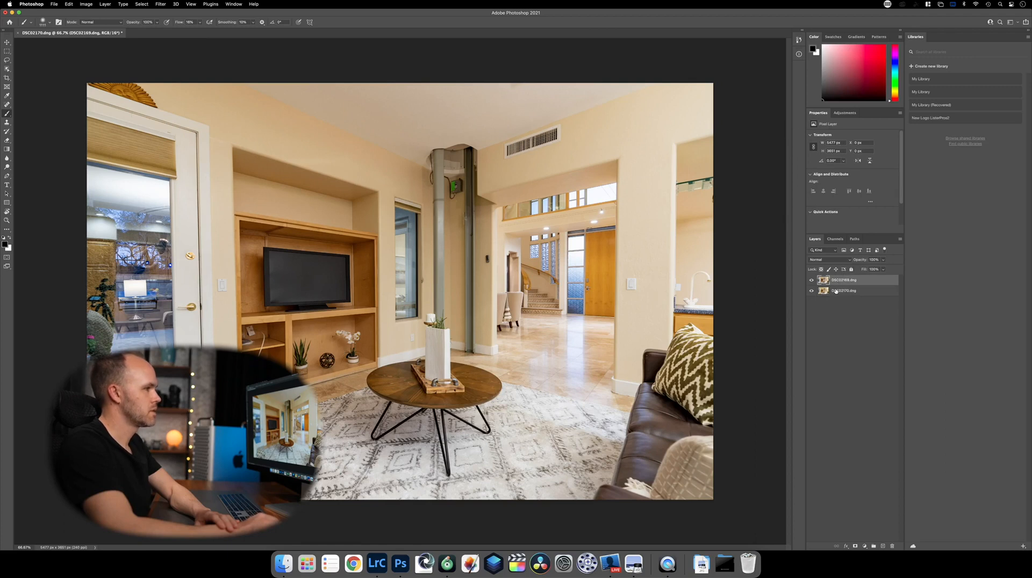
Place the DSC02170.dng layer above DSC02169.dng and give it a layer mask inverted to black.
drag(836, 291, 837, 277)
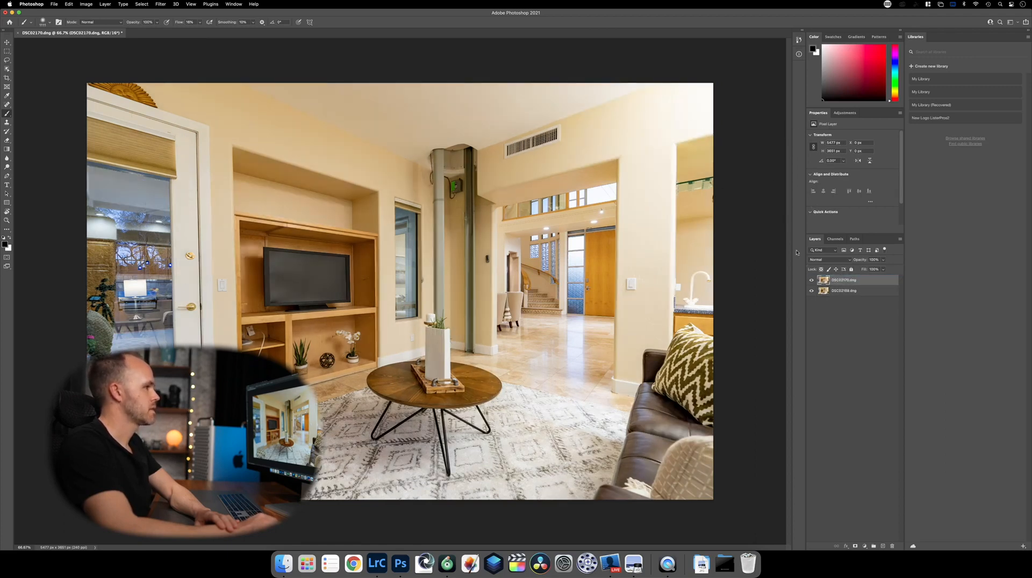
click(855, 546)
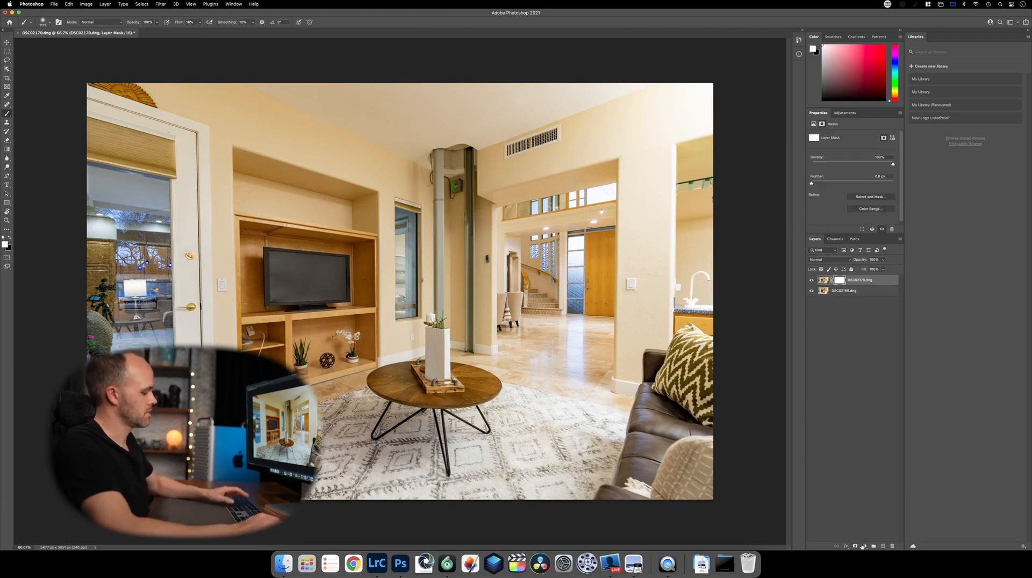
key(super+i)
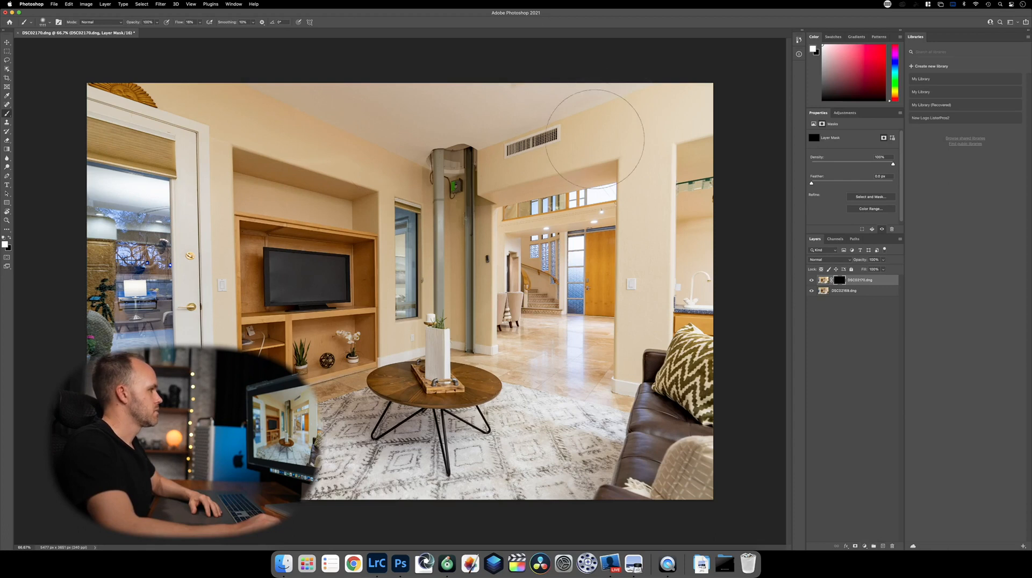
Paint the layer mask white over the glass door to reveal DSC02170.dng there, and save and close the document.
mouse_move(81, 196)
mouse_down()
mouse_move(116, 197)
mouse_move(123, 211)
mouse_move(143, 202)
mouse_move(145, 215)
mouse_move(142, 196)
mouse_move(70, 208)
mouse_up()
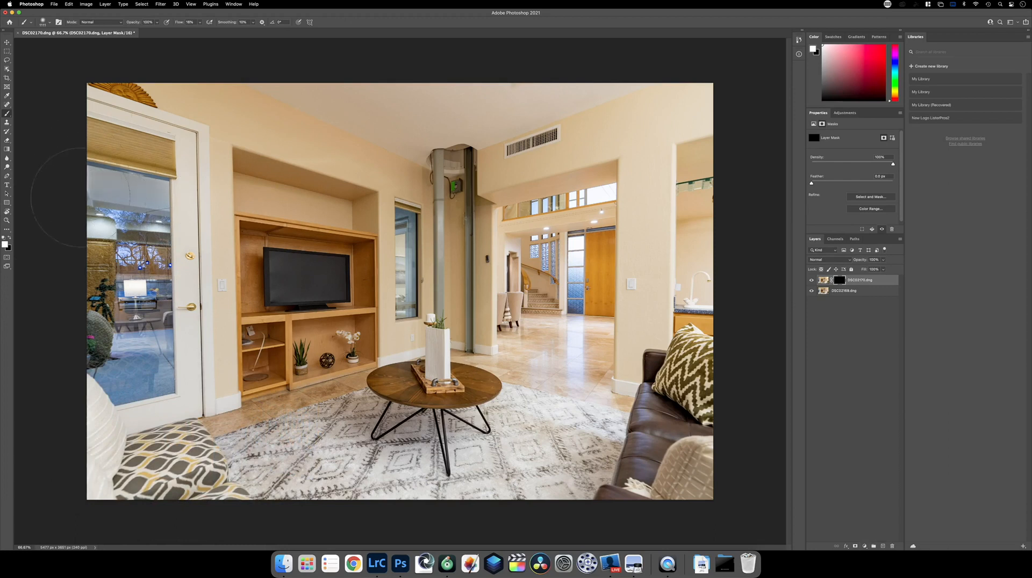
mouse_move(96, 241)
mouse_down()
mouse_move(156, 238)
mouse_move(149, 289)
mouse_move(125, 262)
mouse_up()
drag(115, 323, 129, 348)
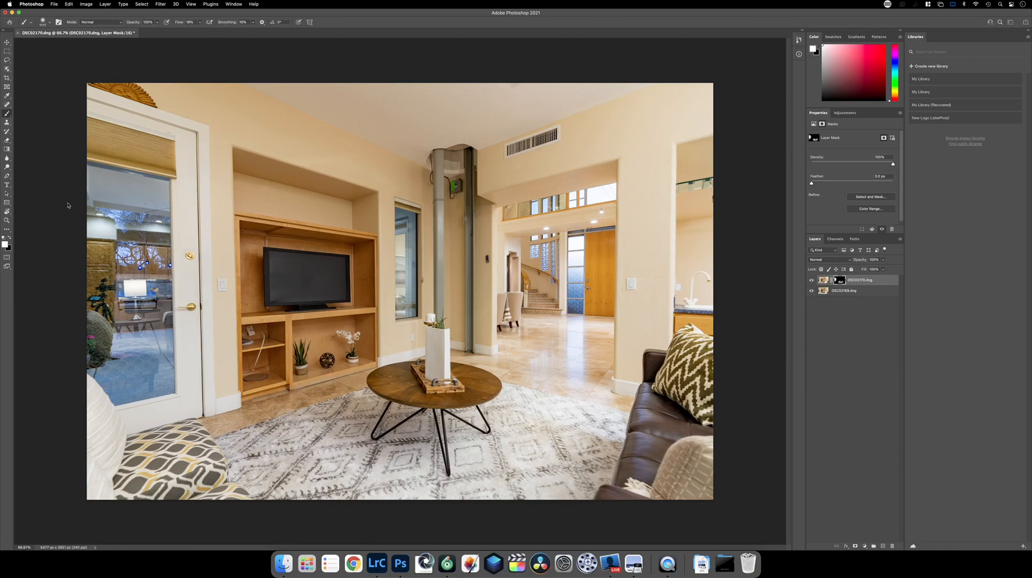
click(519, 181)
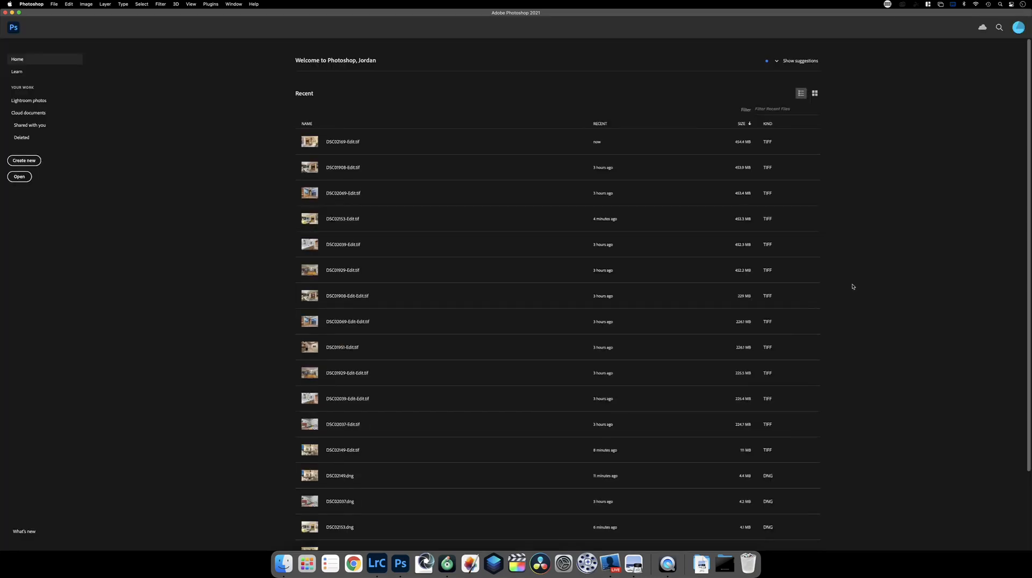
Switch back to Lightroom and remove DSC02169.dng and DSC02170.dng from the Quick Collection.
click(376, 564)
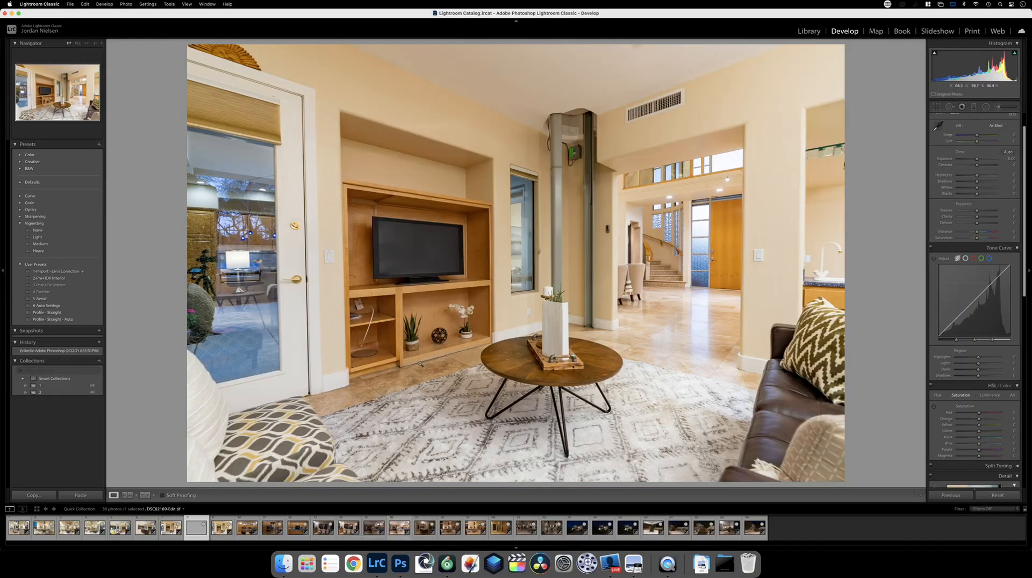
key(Left)
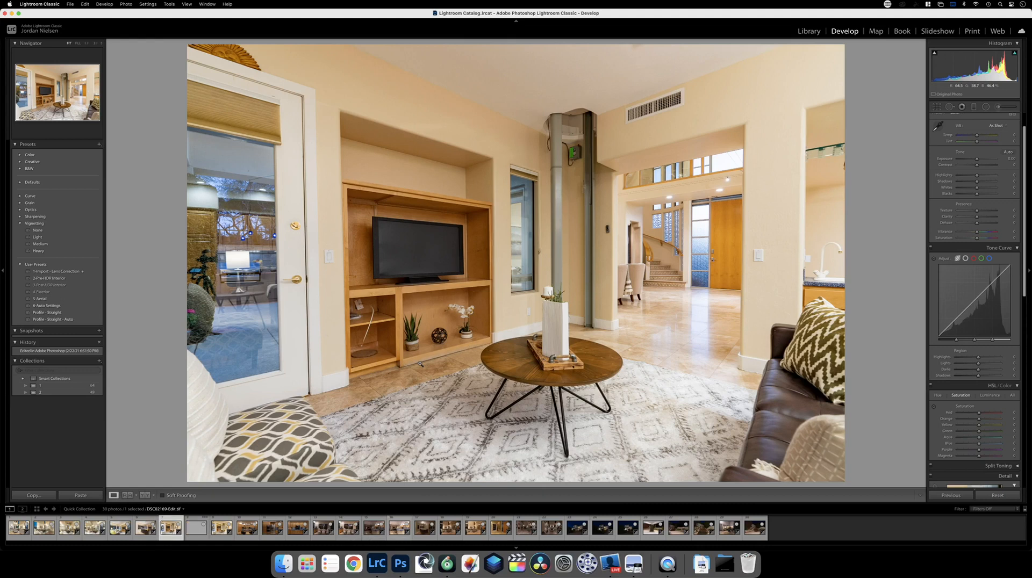
key(b)
key(Right)
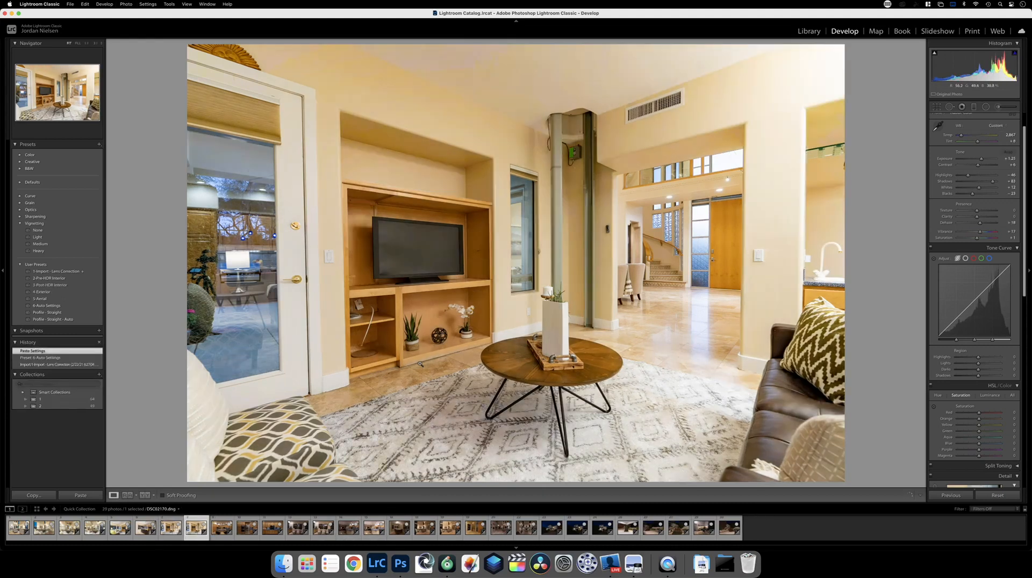
key(b)
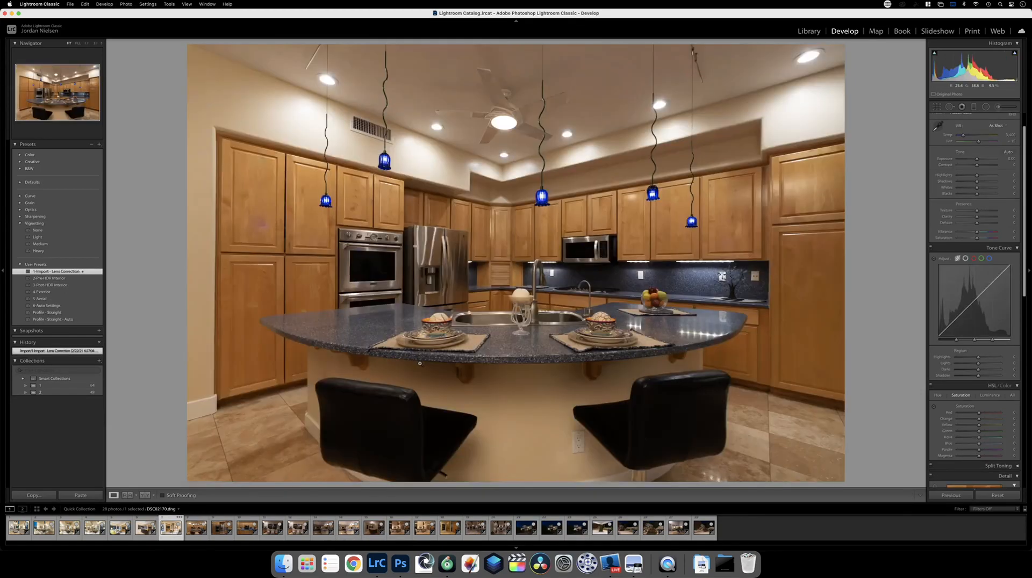
Try to heal out the dark reflection beside the lamp in the glass door of DSC02169-Edit.tif with Spot Removal.
key(Left)
click(950, 106)
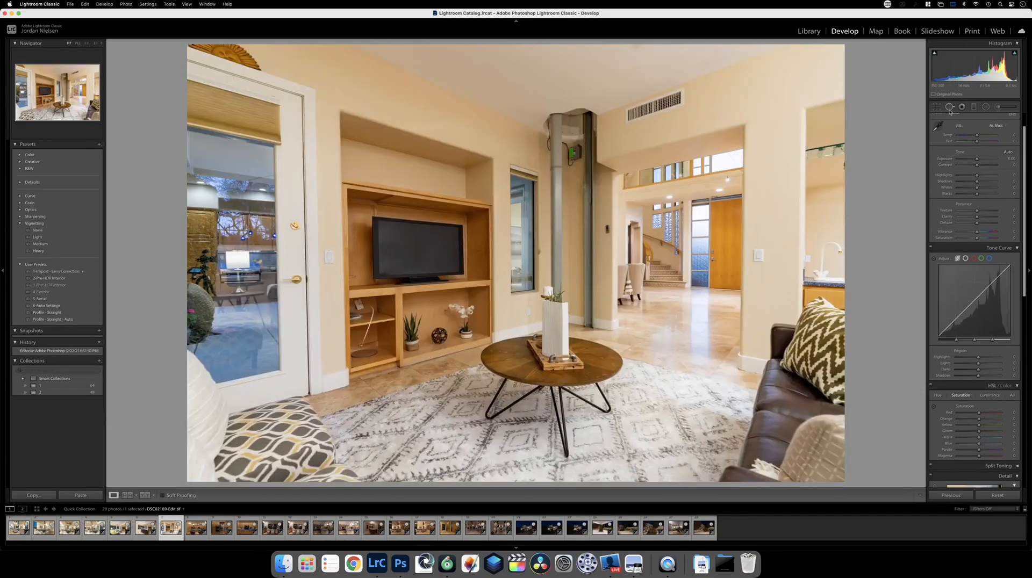
scroll(200, 263, up, 4)
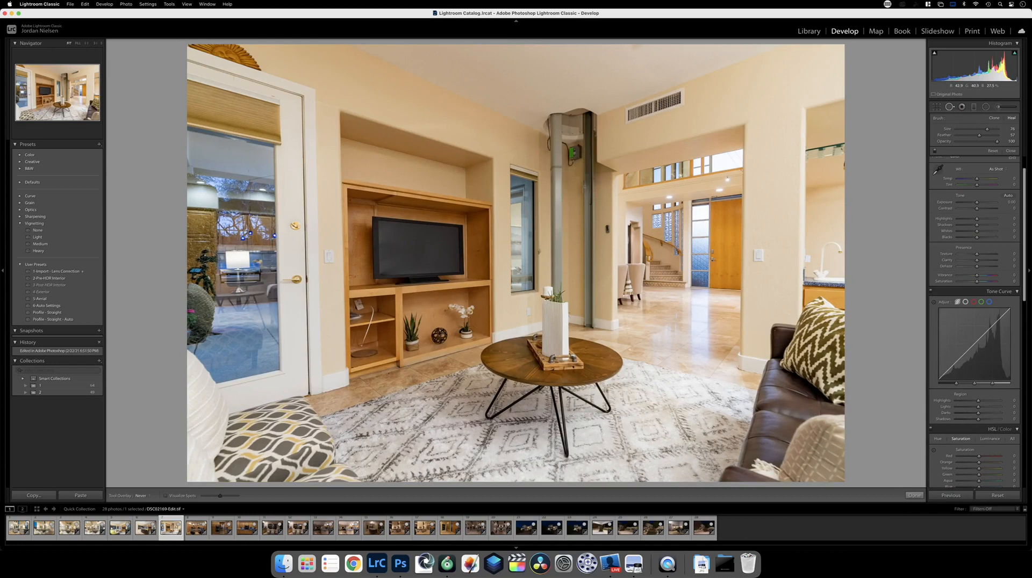
scroll(207, 257, down, 5)
mouse_move(207, 257)
mouse_down()
mouse_move(196, 270)
mouse_move(205, 281)
mouse_up()
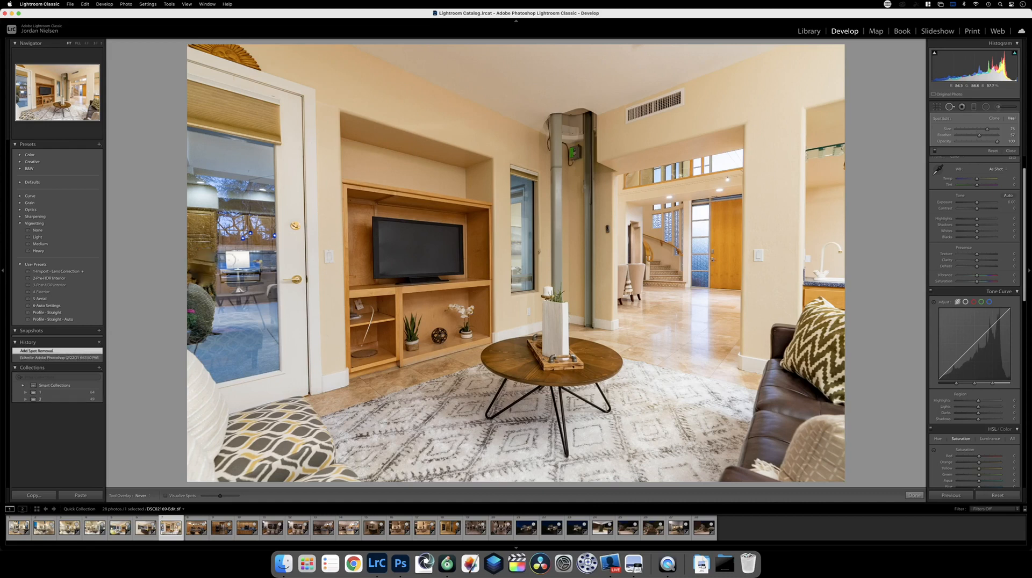
click(203, 267)
drag(205, 238, 205, 269)
mouse_move(197, 233)
mouse_down()
mouse_move(195, 264)
mouse_move(207, 243)
mouse_up()
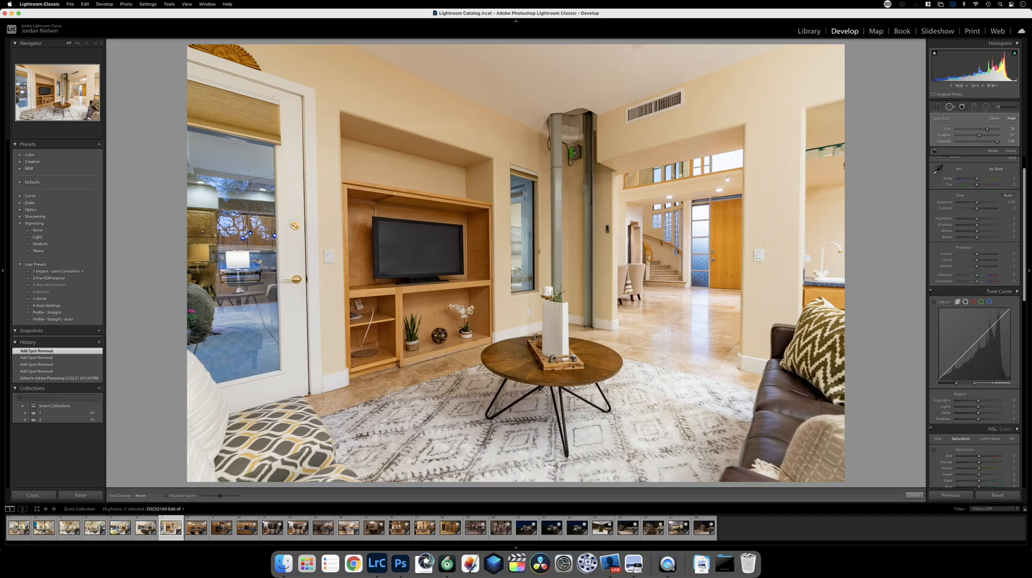
Undo all the spot removals on the glass door.
key(super+z)
key(super+z)
key(super+z)
key(super+z)
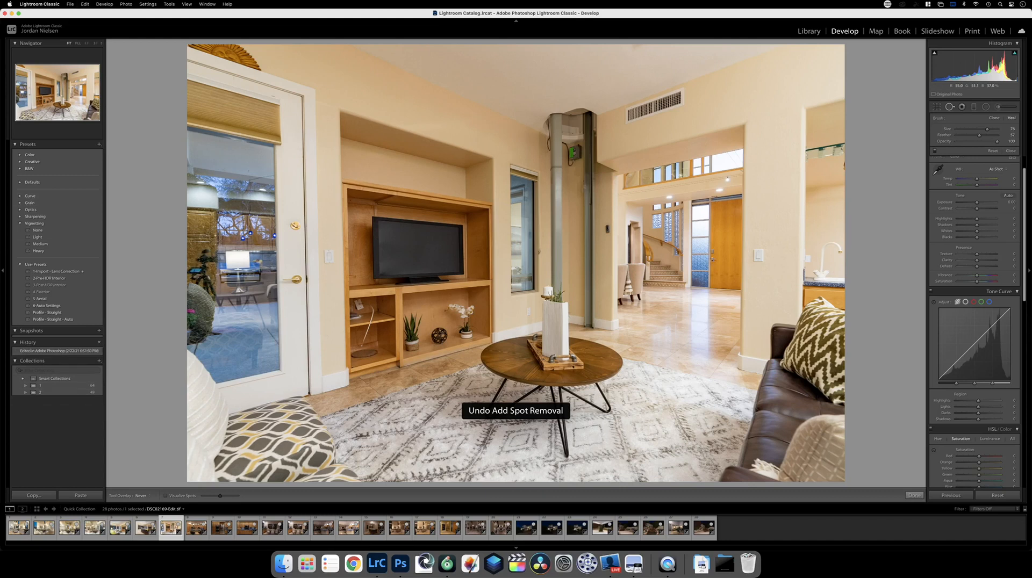
Open the blended coffee table photo in Photoshop as a copy with Lightroom adjustments.
right_click(165, 527)
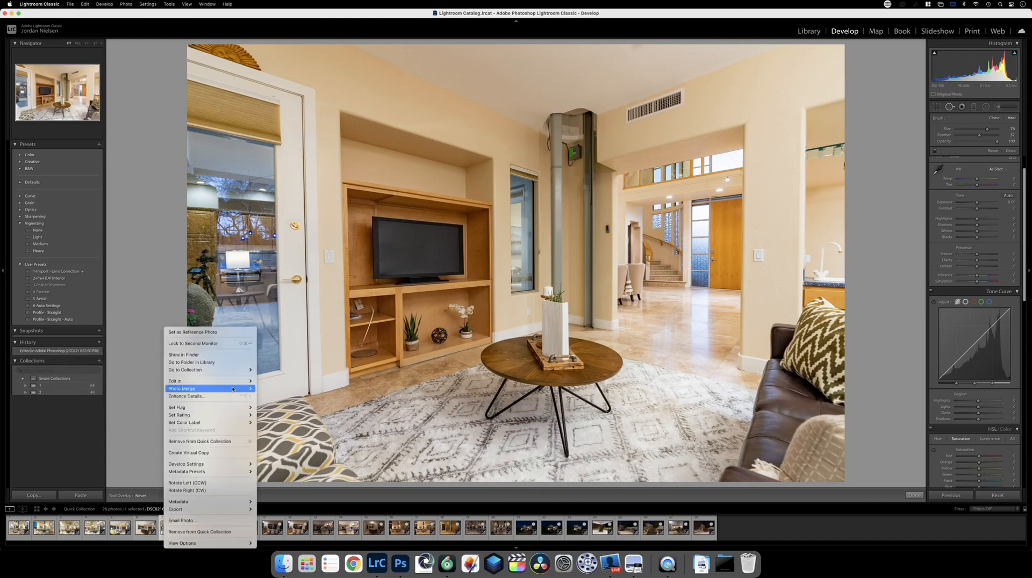
mouse_move(233, 383)
click(291, 381)
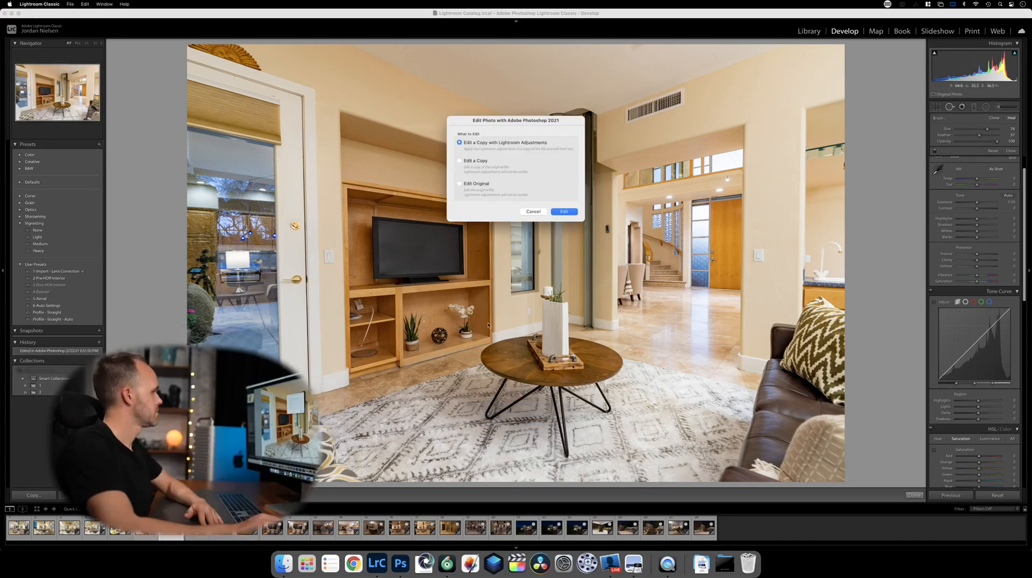
click(565, 212)
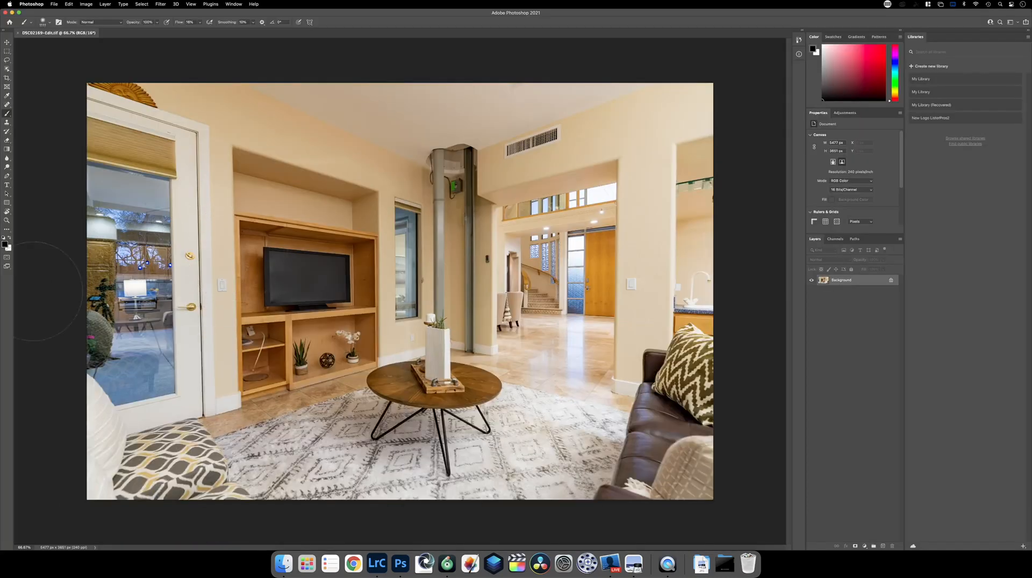
Clone out the dark reflection and retouch around the shrub in the glass door with the Clone Stamp, and save and close the photo.
click(7, 123)
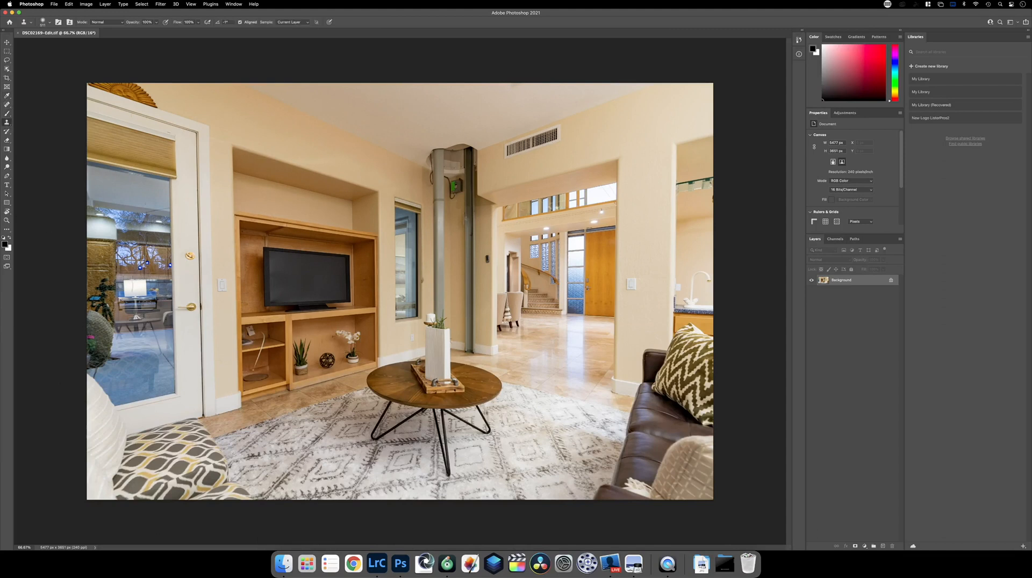
drag(114, 285, 103, 285)
click(105, 285)
click(104, 291)
click(99, 366)
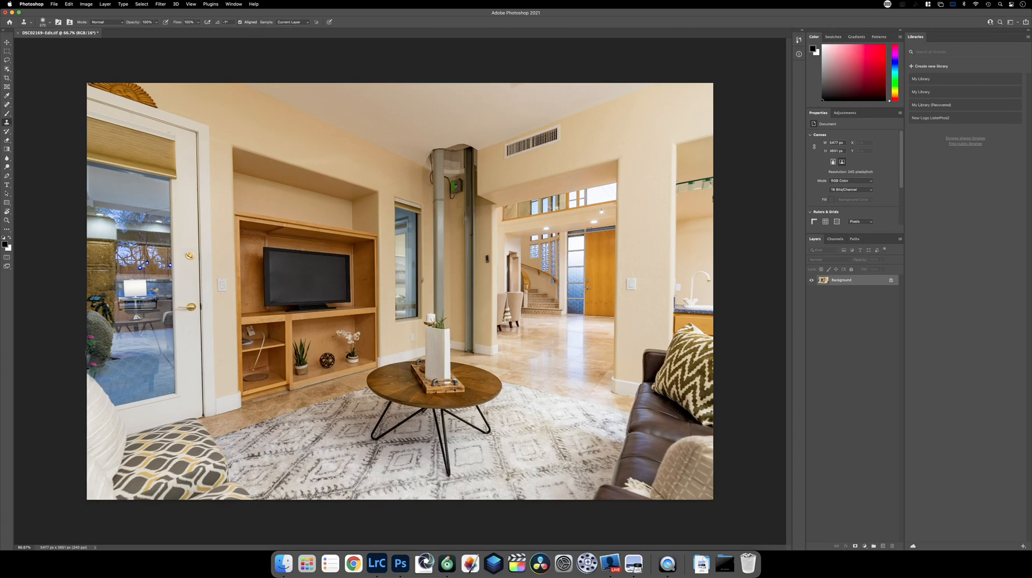
click(101, 296)
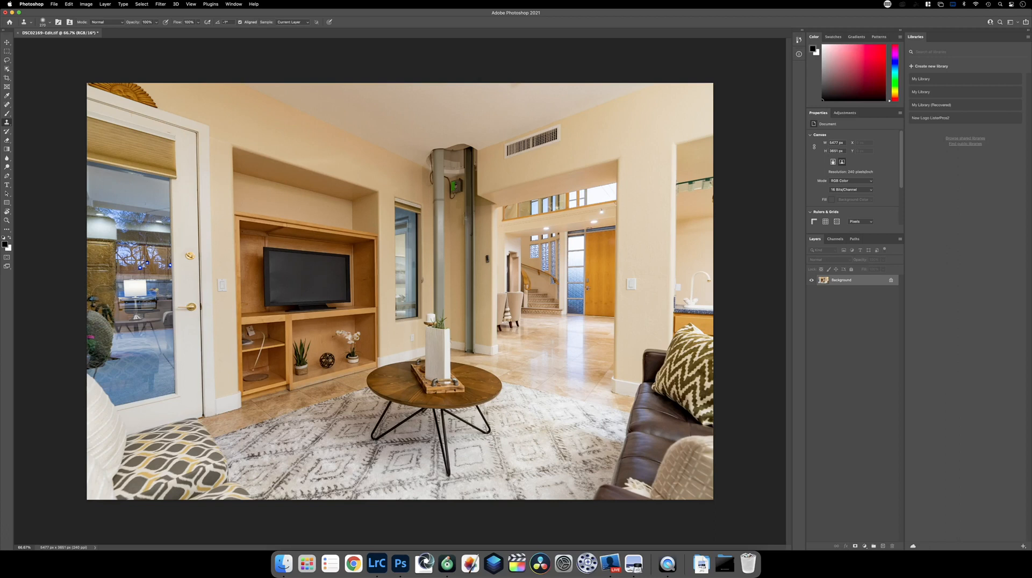
click(100, 301)
click(101, 305)
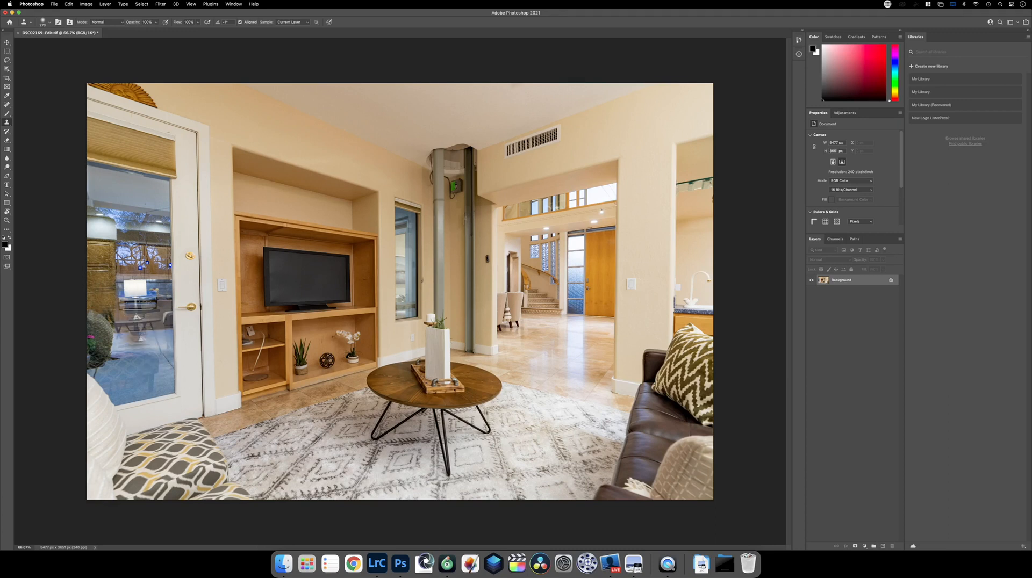
ctrl+alt+drag(137, 339, 126, 338)
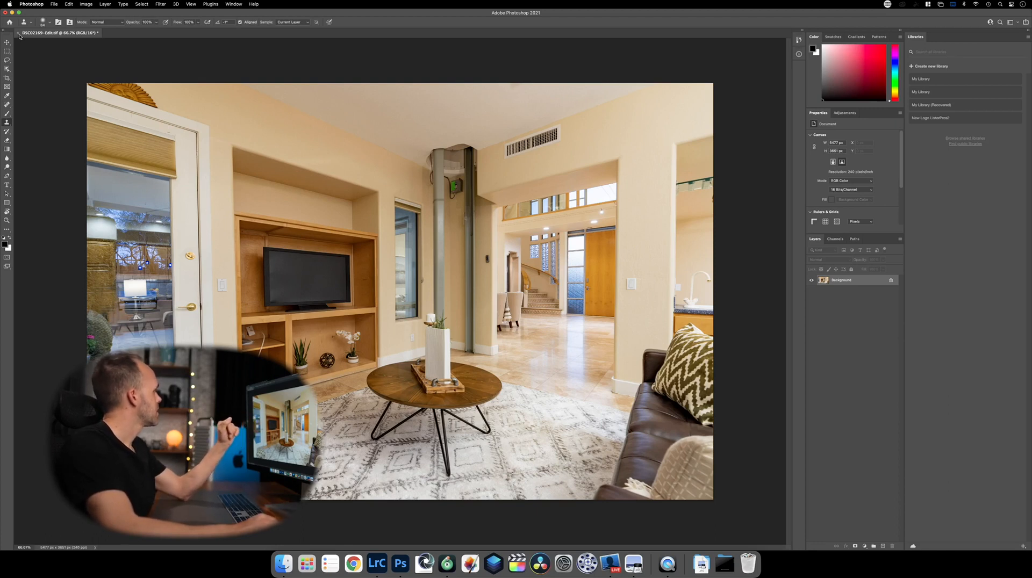
key(super+w)
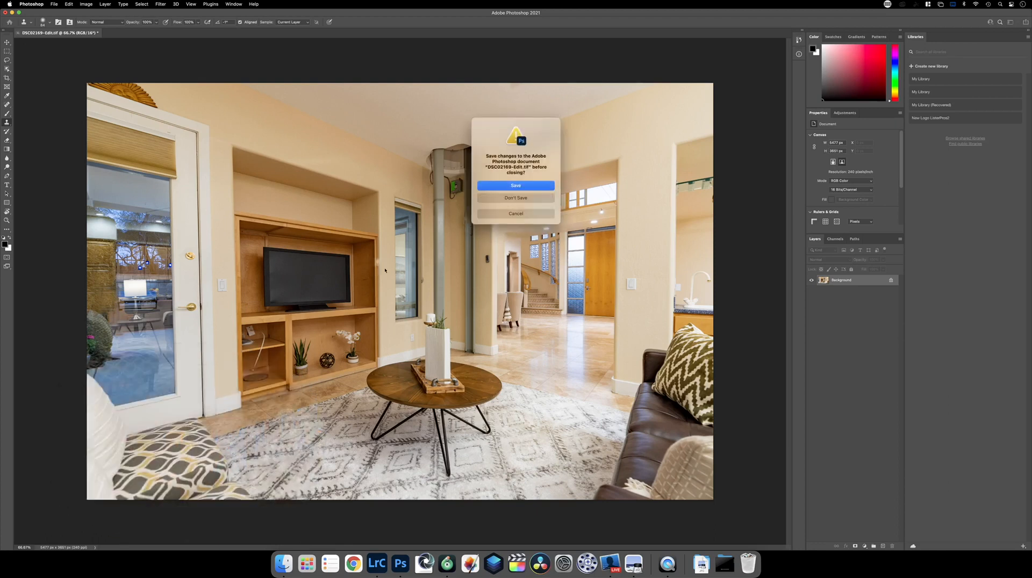
click(529, 186)
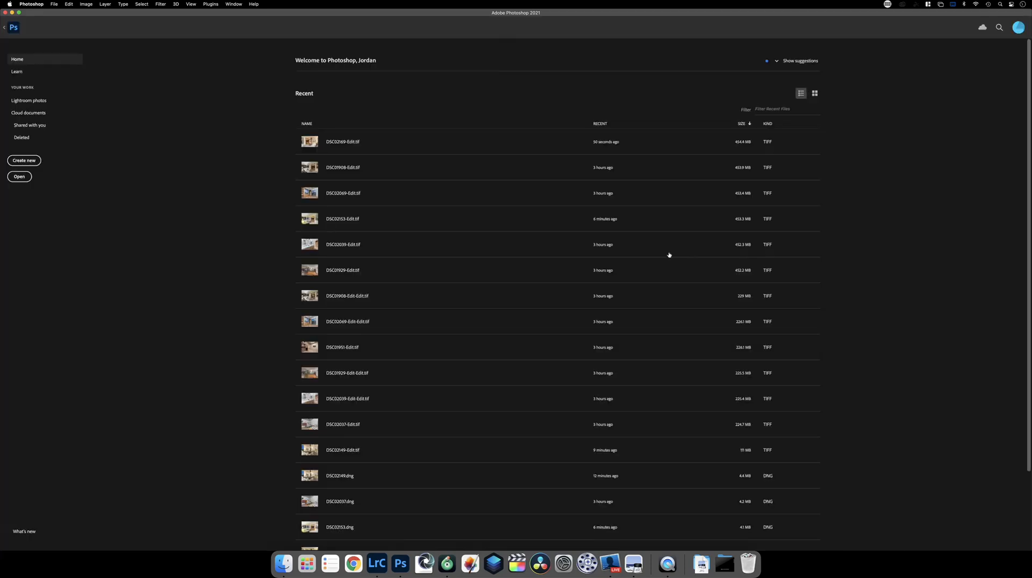
Switch back to Lightroom and remove the unretouched version of the blended coffee table photo from the Quick Collection.
click(377, 563)
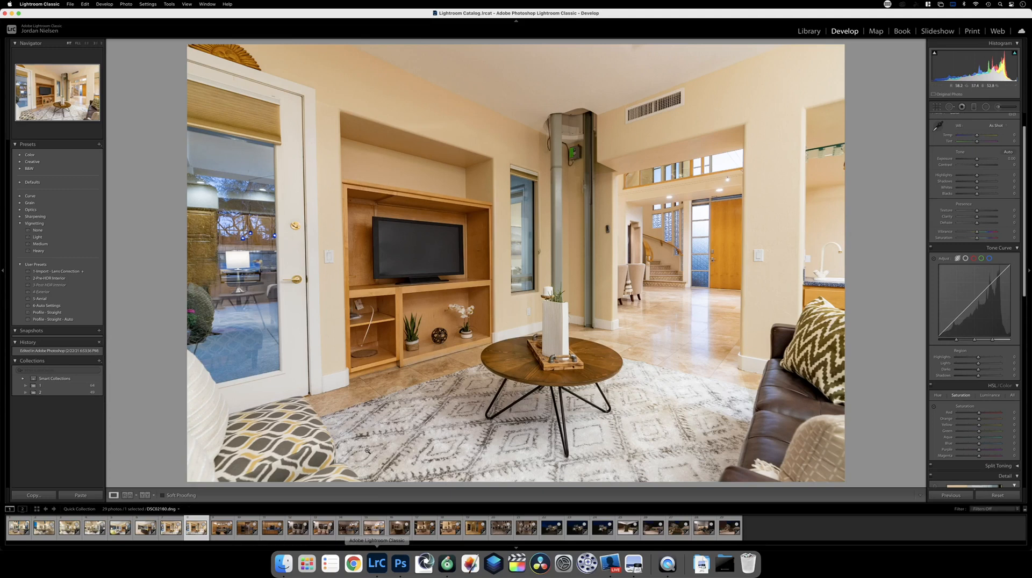
click(172, 530)
key(Delete)
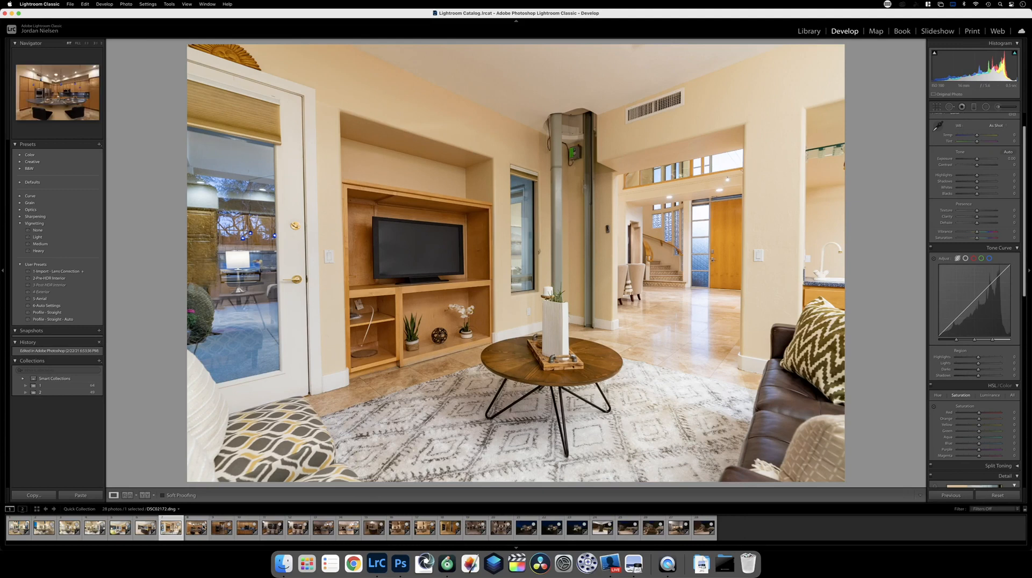
Apply the Profile - Straight - Auto preset to the kitchen island photo and set Exposure to +1.15 and Highlights to -100.
click(198, 528)
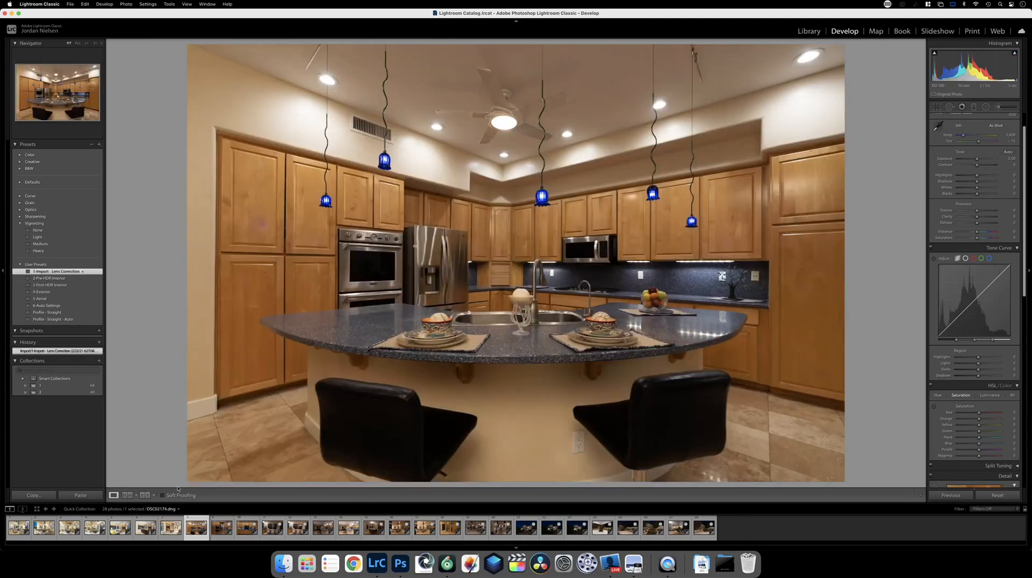
click(54, 319)
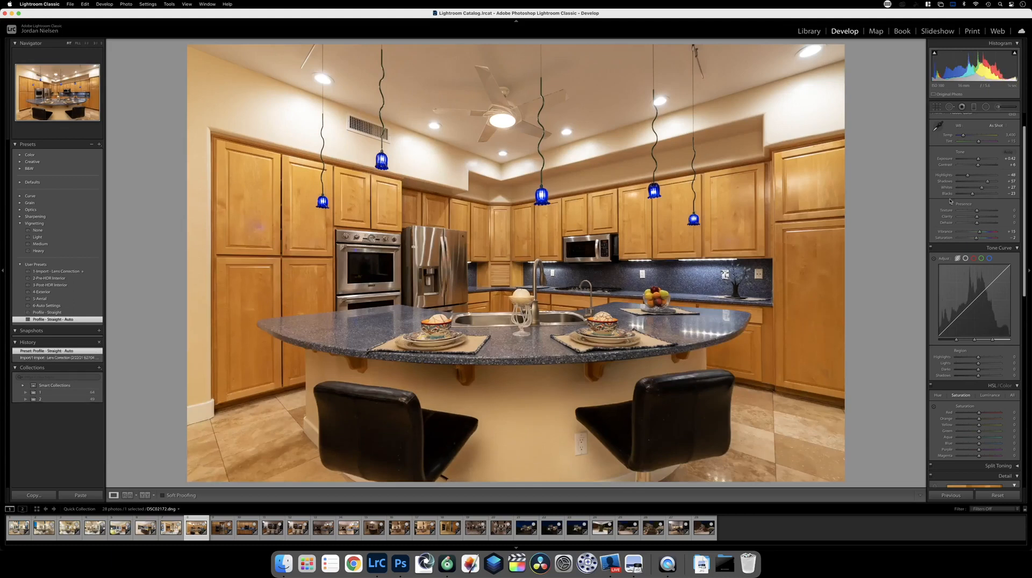
drag(978, 159, 945, 178)
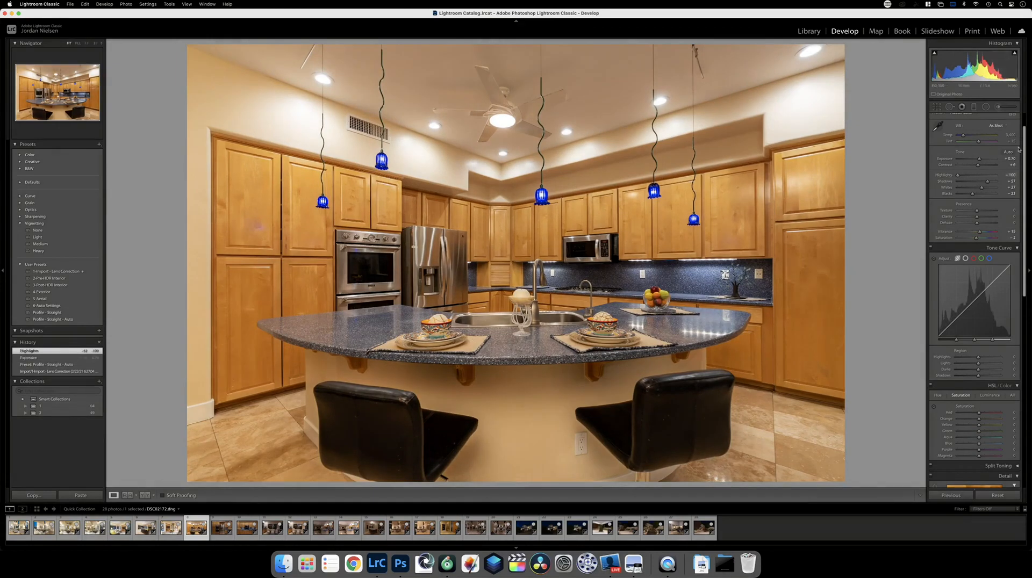
drag(980, 160, 982, 161)
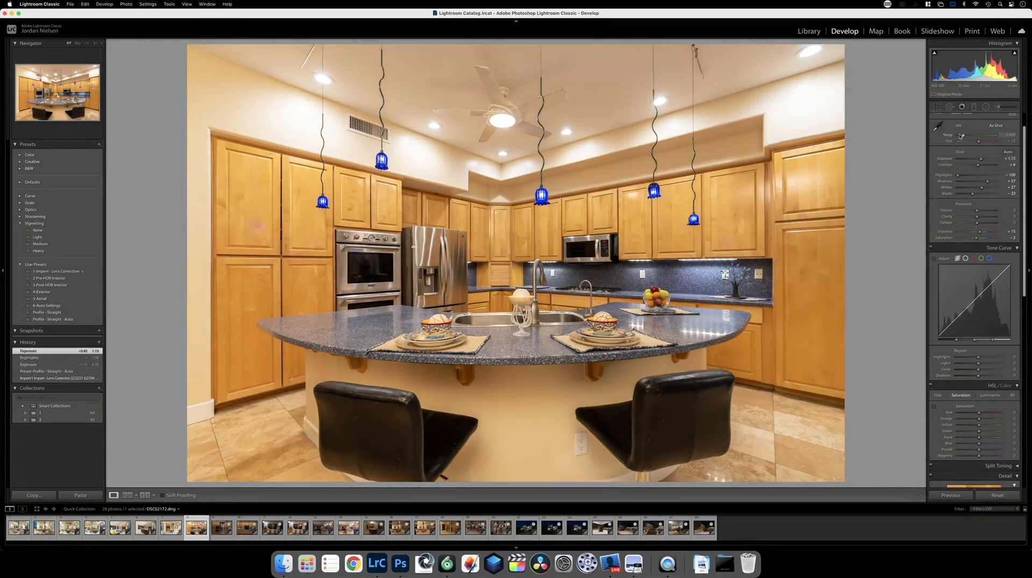
Set the white balance from the wall outlet on the kitchen island and warm the temperature to 3,037.
click(938, 127)
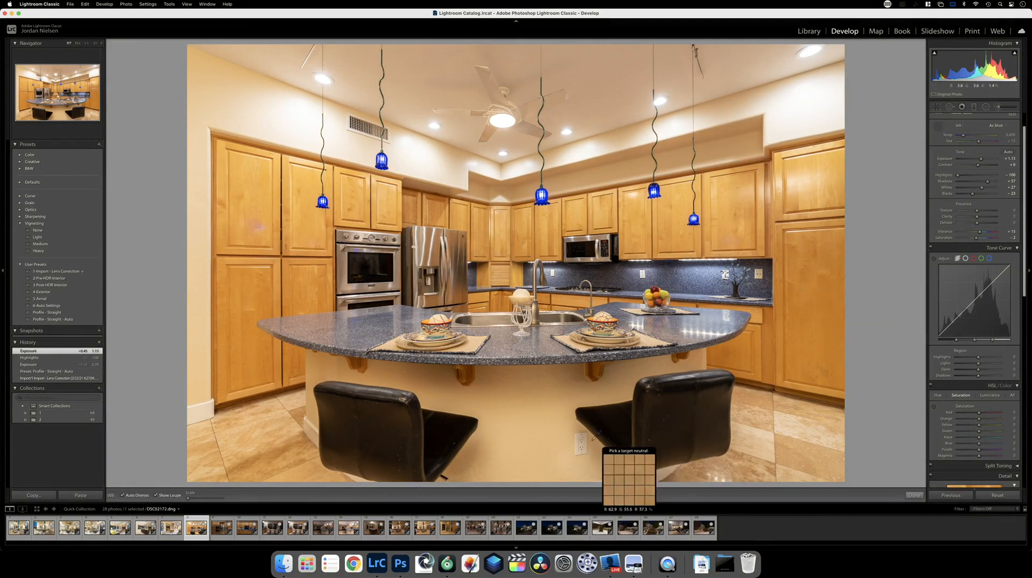
click(582, 440)
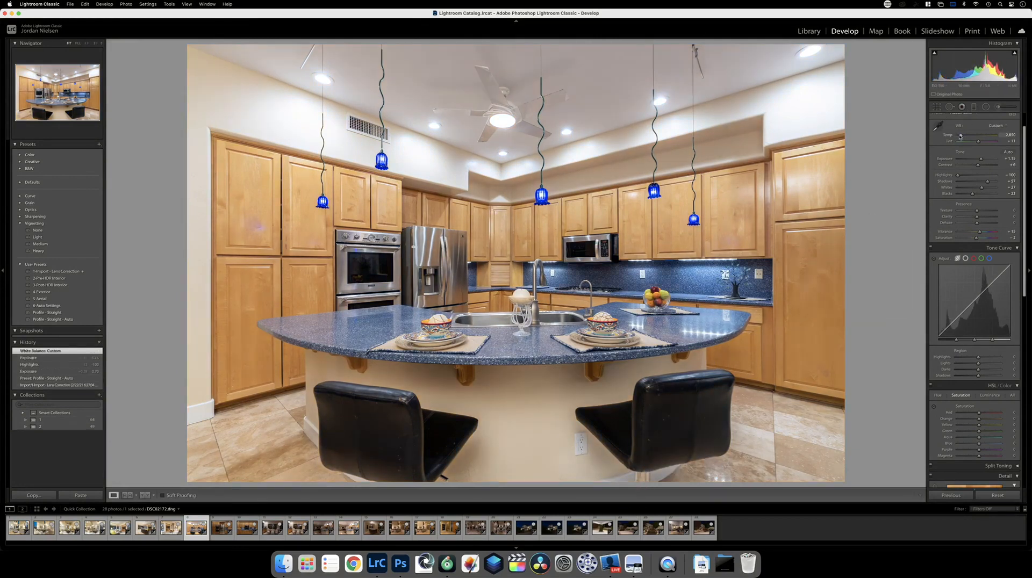
drag(961, 137, 962, 136)
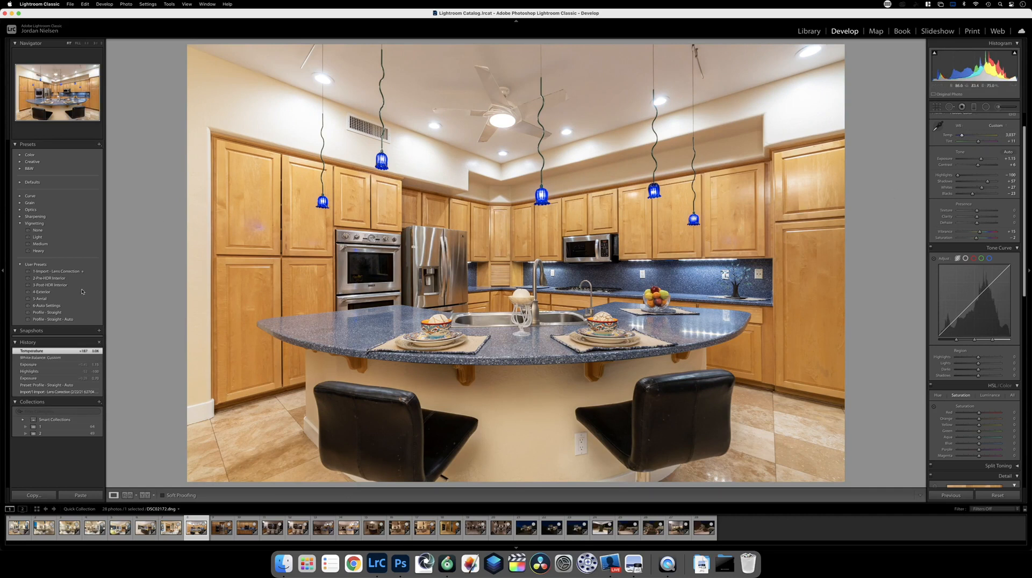
Copy the kitchen island photo's develop settings, with Upright Mode in place of Upright Transforms.
click(33, 495)
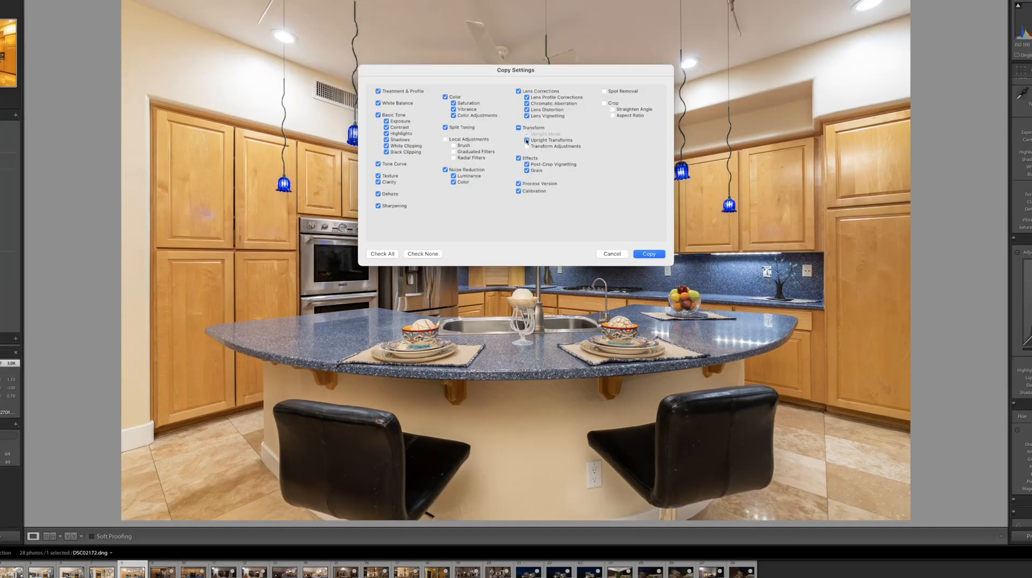
click(525, 156)
click(527, 134)
click(643, 254)
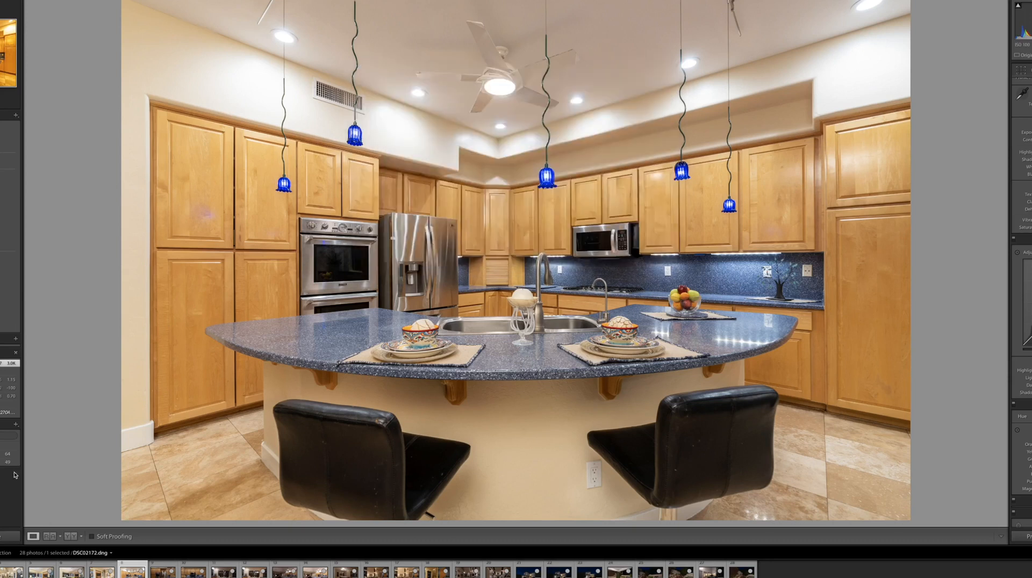
Paste the copied settings onto the refrigerator photo and set its Exposure to +1.80.
key(Right)
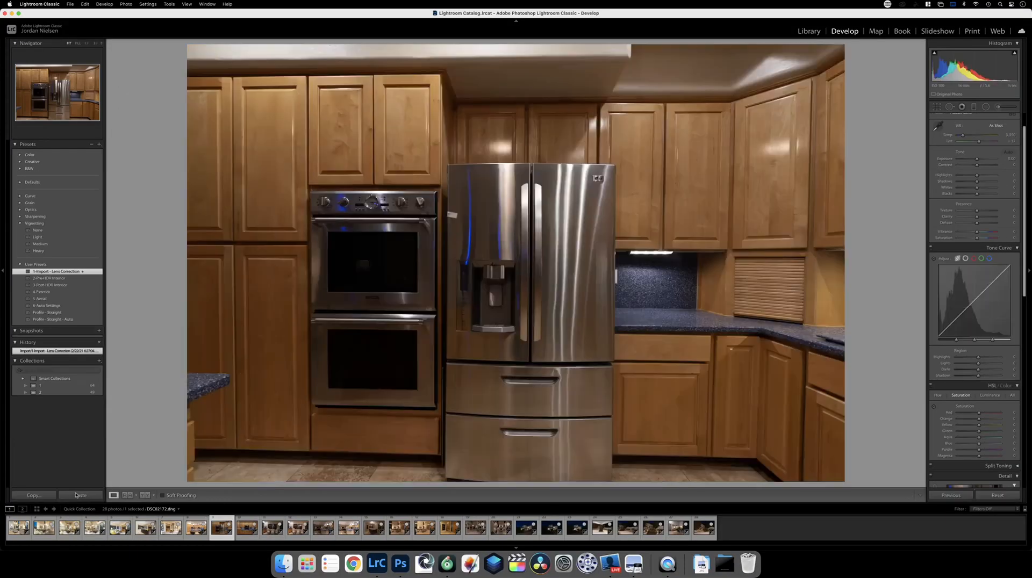
click(76, 496)
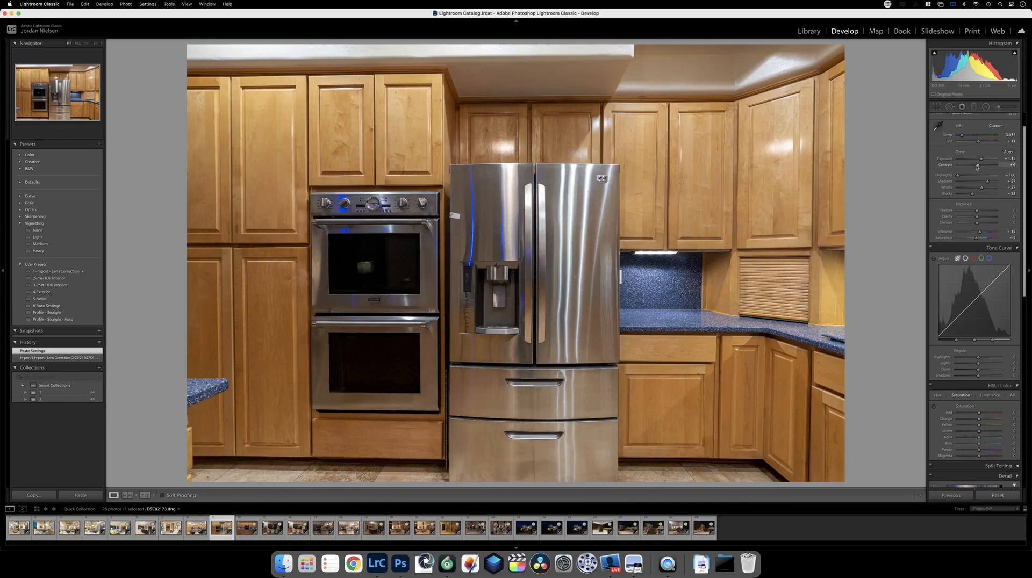
drag(982, 160, 985, 160)
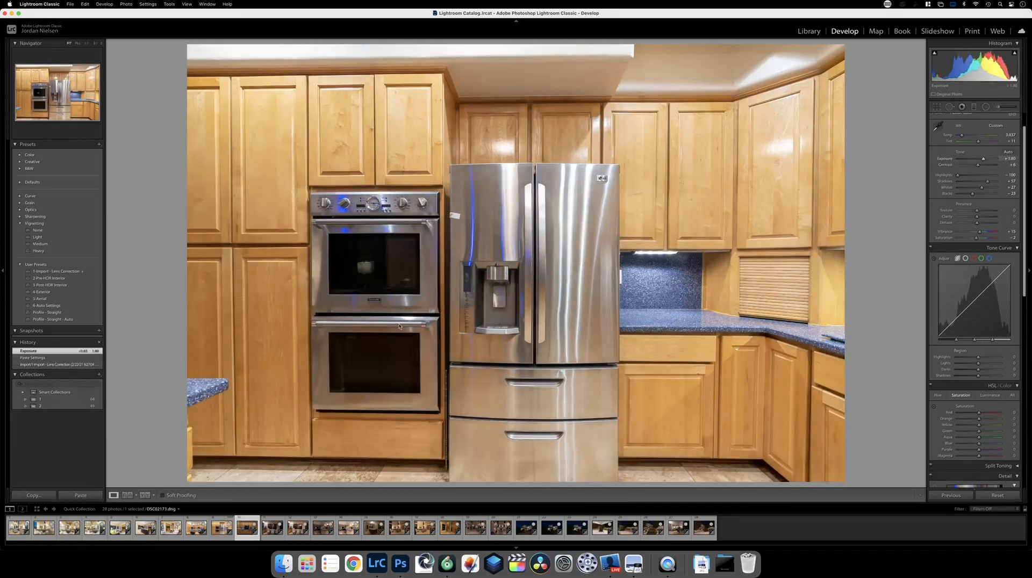
Paste the copied settings onto the microwave and cooktop photo and the first dining table photo.
key(Right)
click(80, 495)
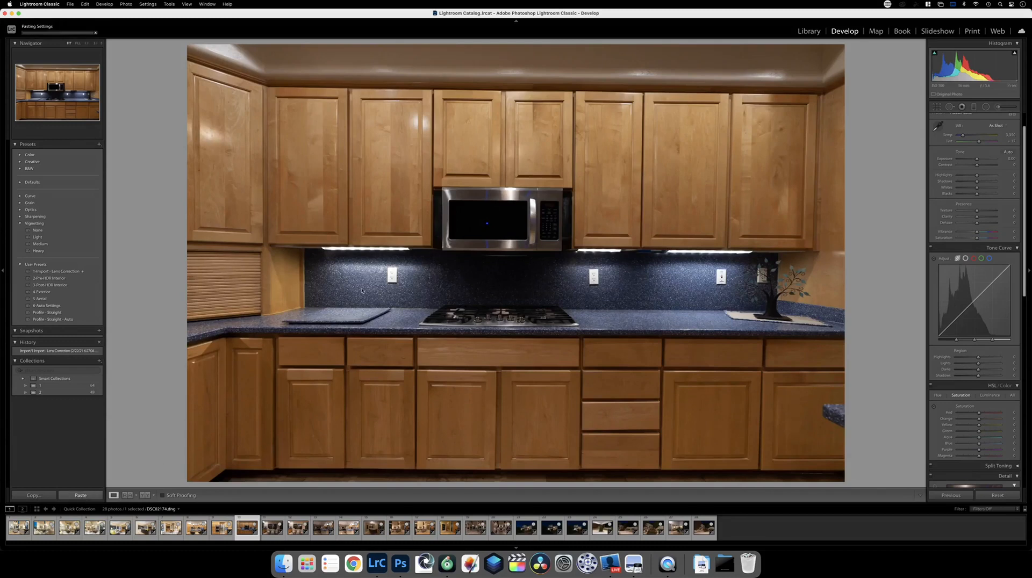
key(Right)
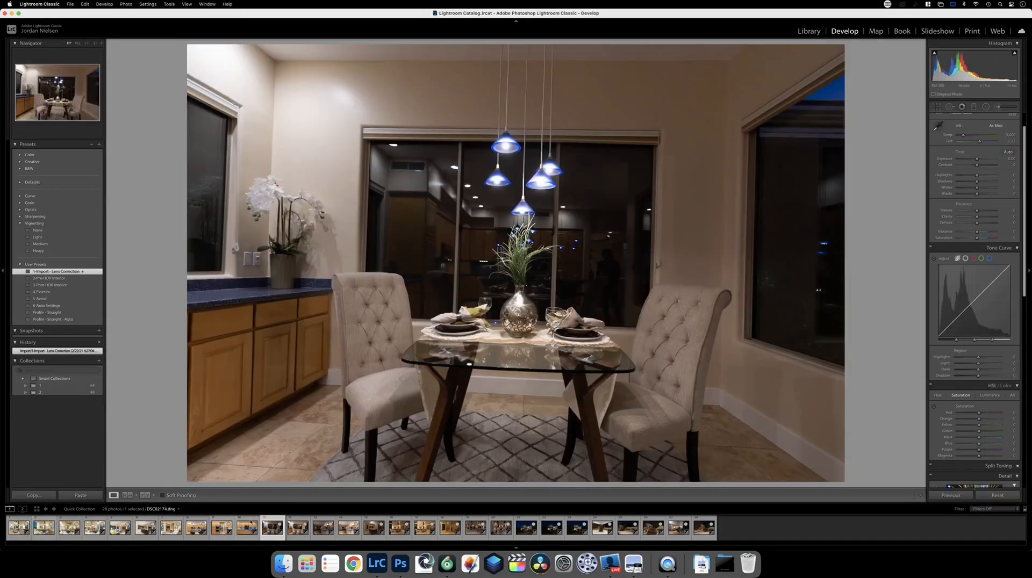
click(80, 495)
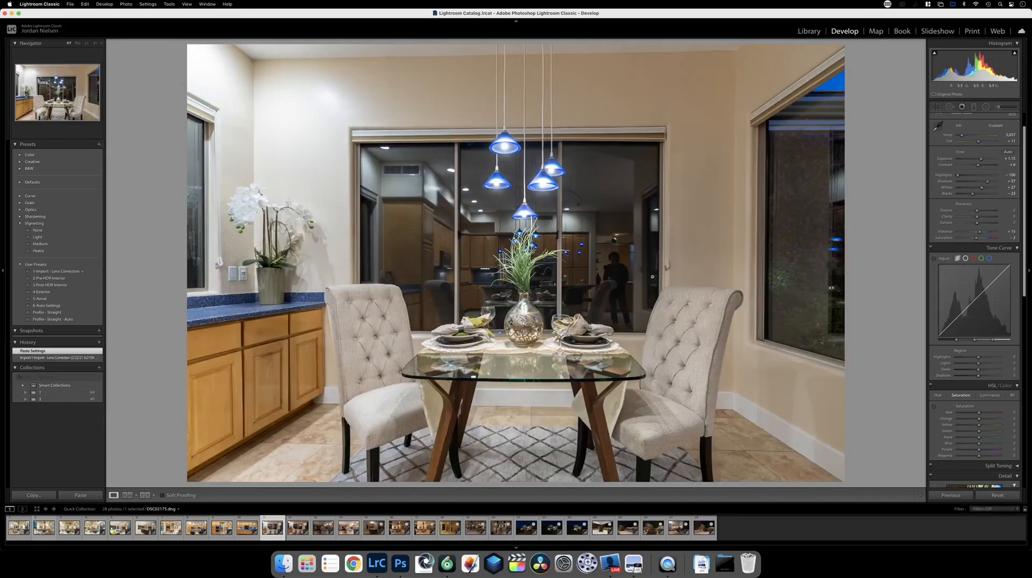
Paste the copied settings onto the second dining table photo and set its Exposure to +0.85.
key(Right)
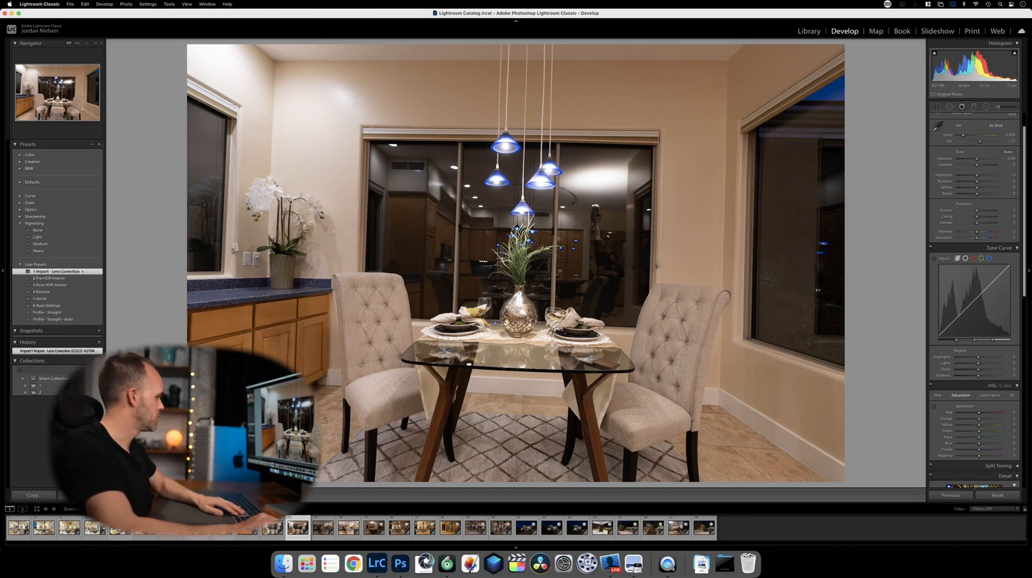
click(80, 495)
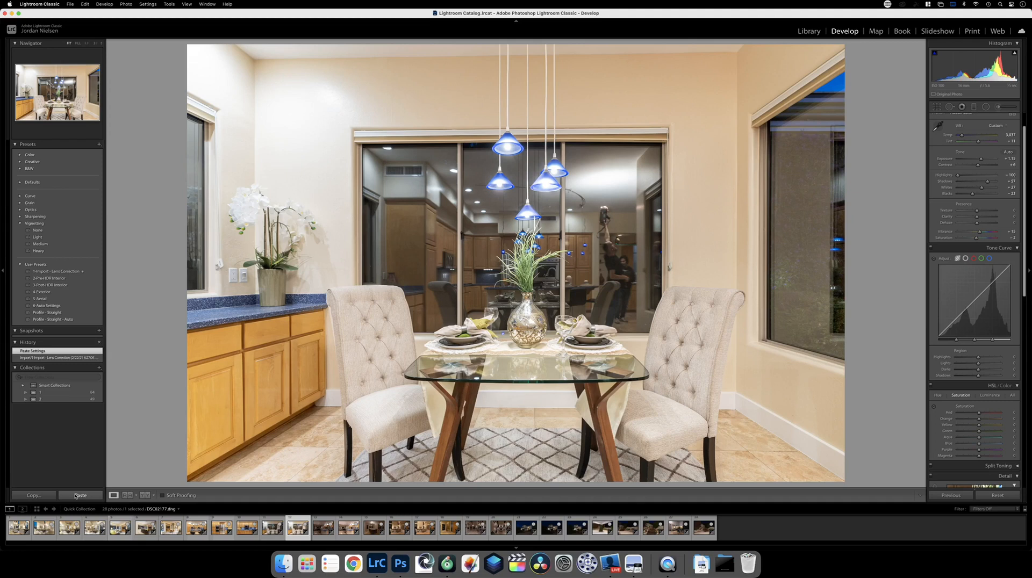
key(Left)
key(Right)
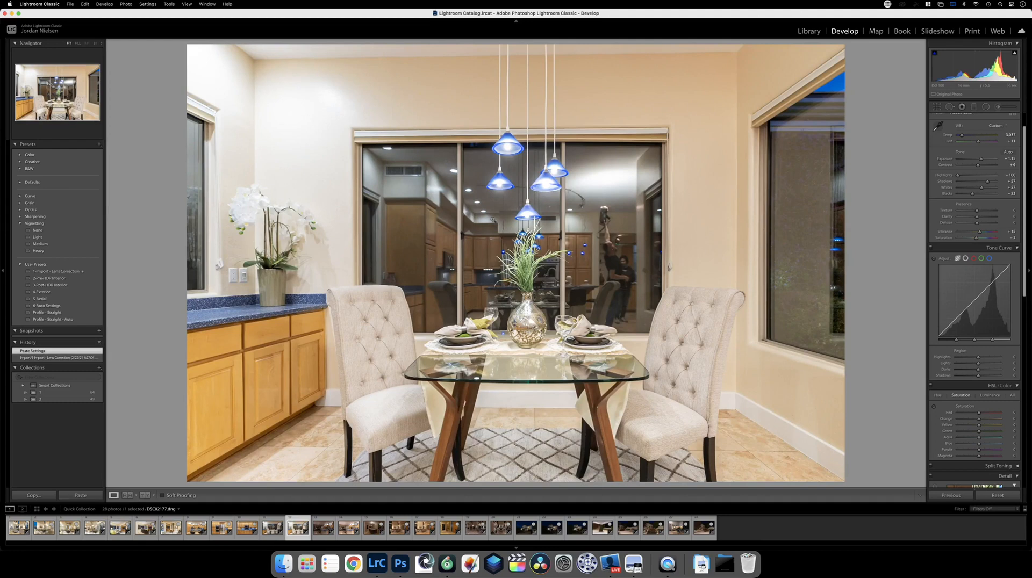
drag(982, 161, 981, 162)
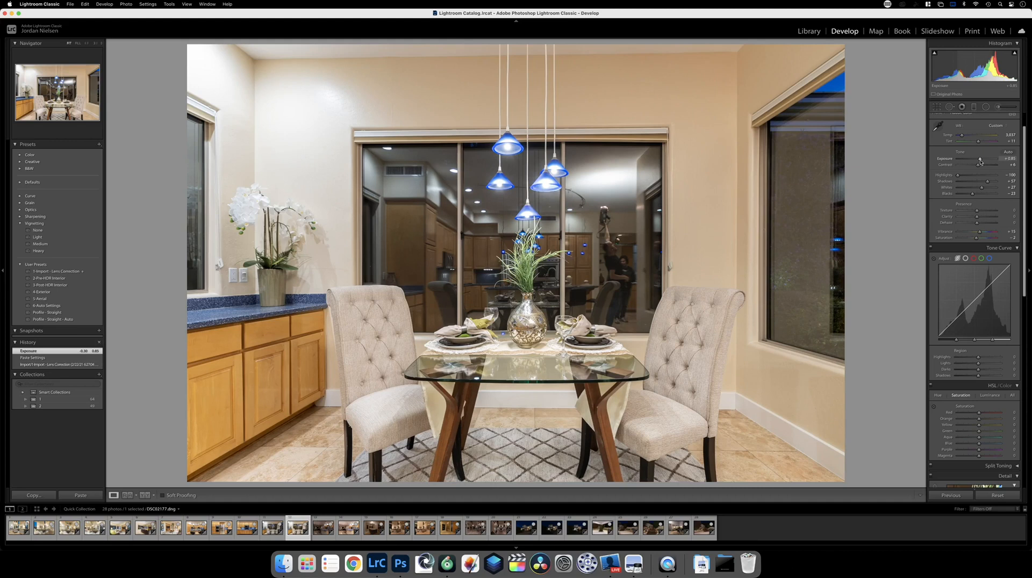
Open the two dining table photos DSC02175 and DSC02177 together as layers in Photoshop.
key(Left)
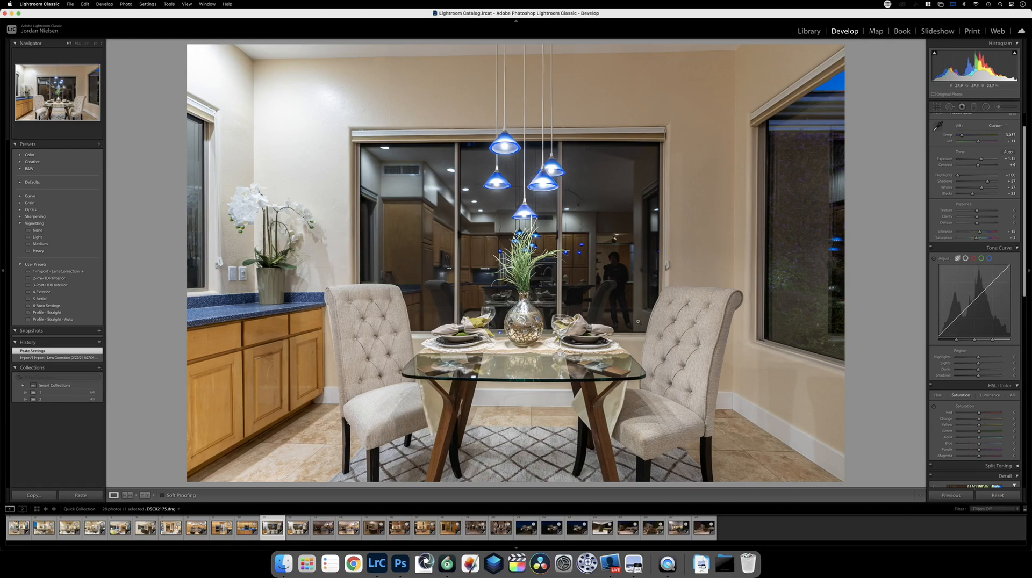
key(Left)
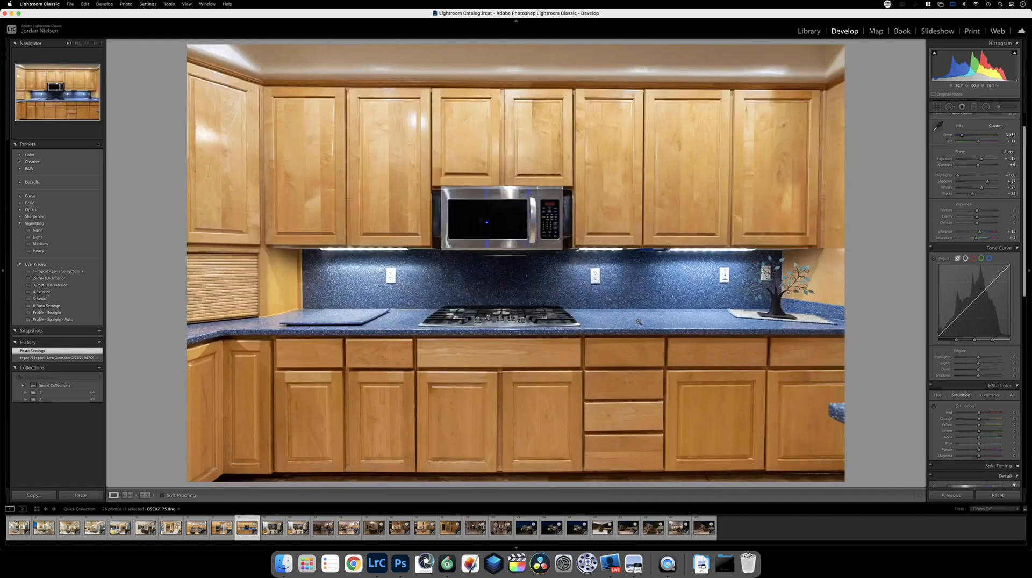
key(Right)
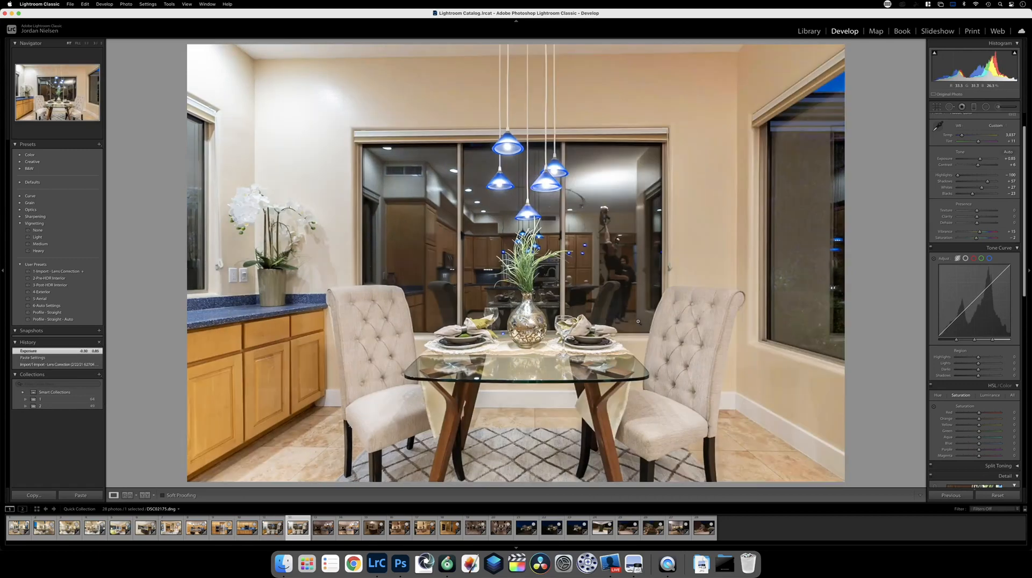
key(super+z)
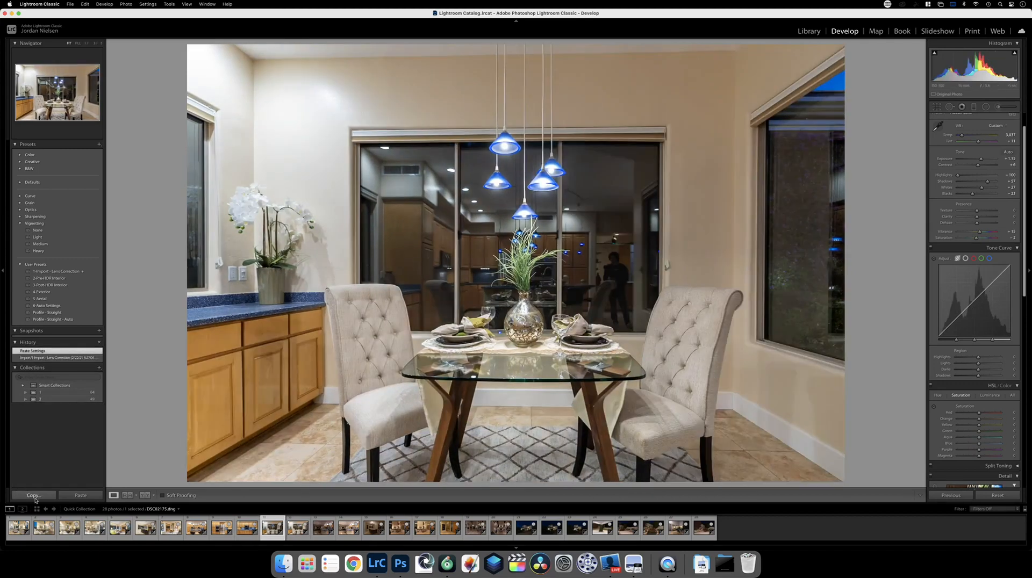
super+click(303, 530)
right_click(303, 529)
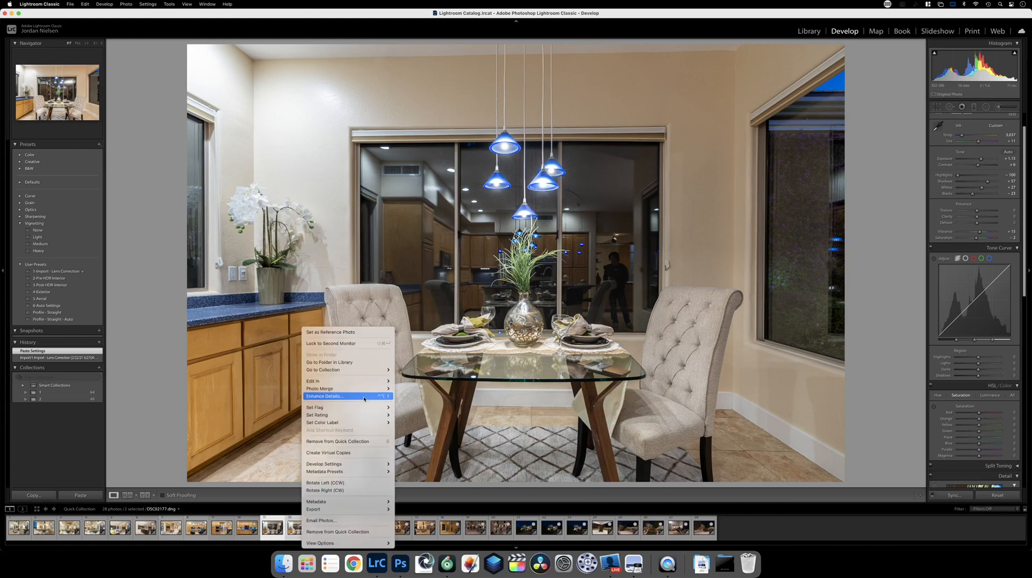
mouse_move(371, 381)
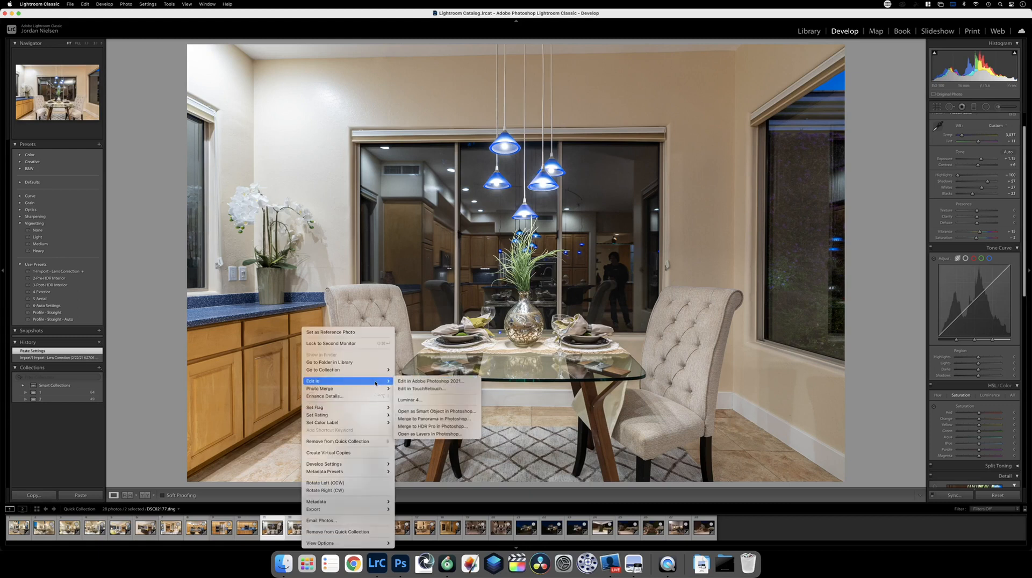
click(444, 434)
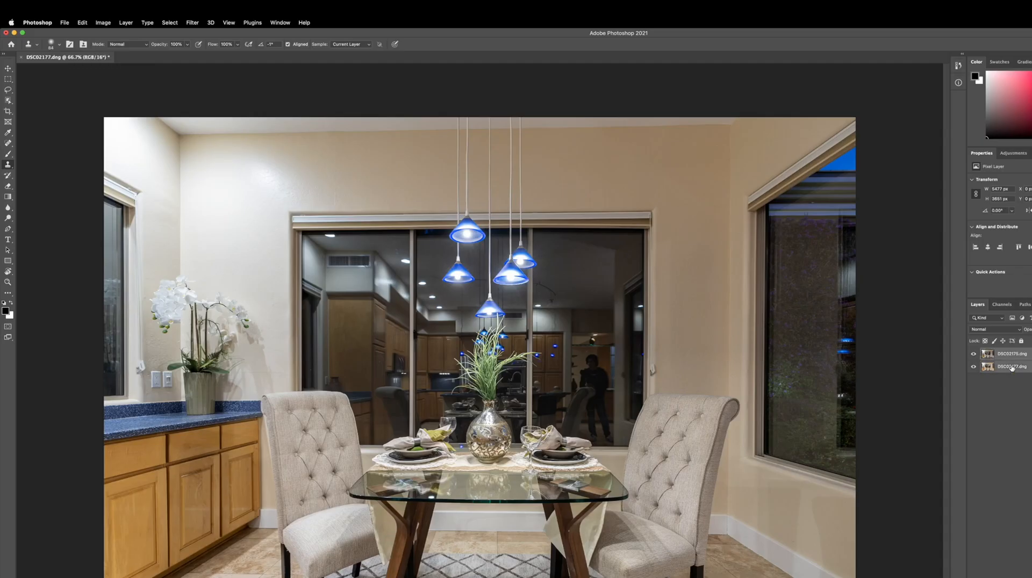
Auto-align the two dining photo layers with the Auto projection.
click(83, 23)
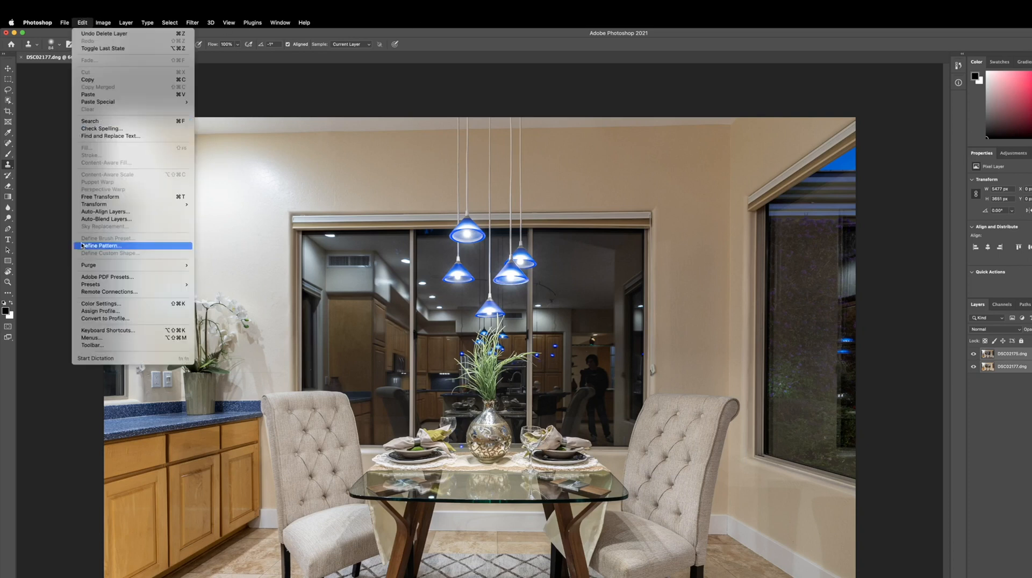
click(112, 211)
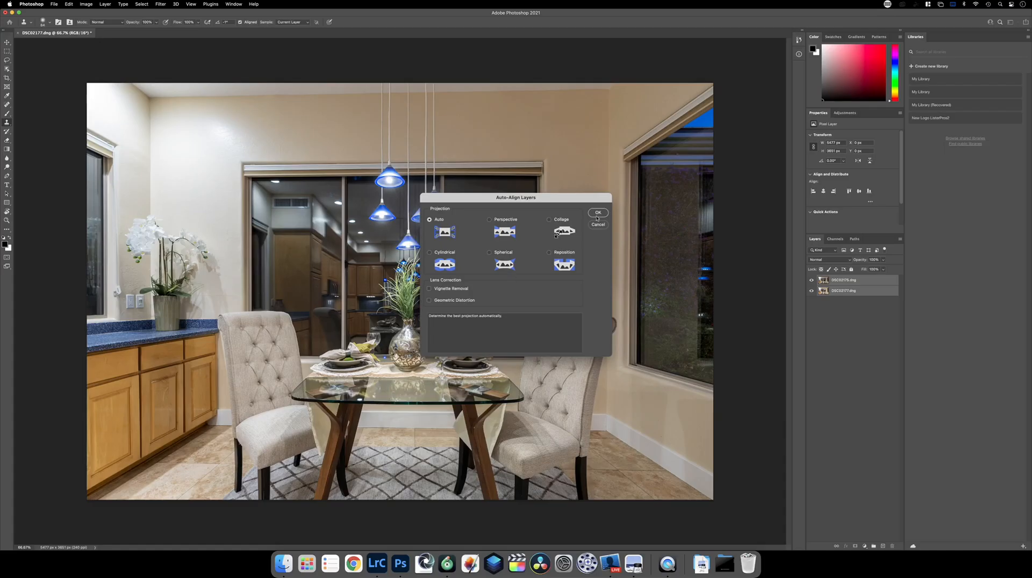
click(598, 213)
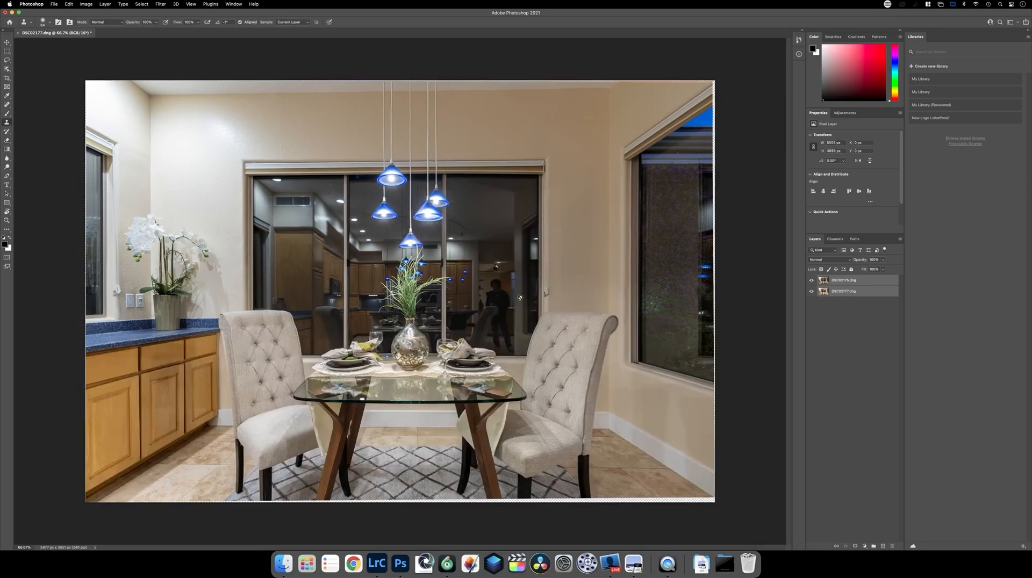
Compare the two aligned dining photo layers by toggling their visibility, checking the alignment and the window reflection.
click(811, 292)
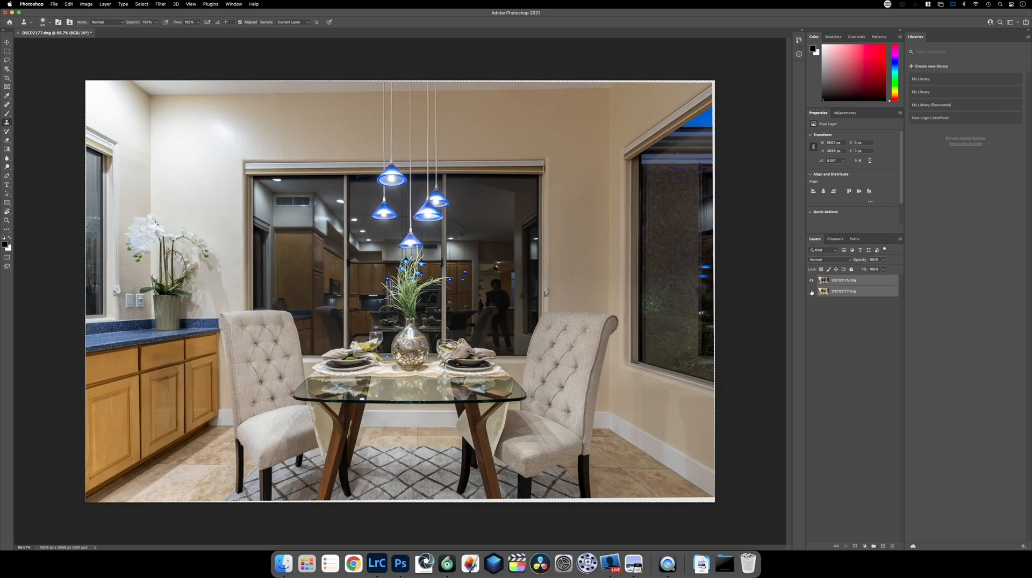
click(812, 292)
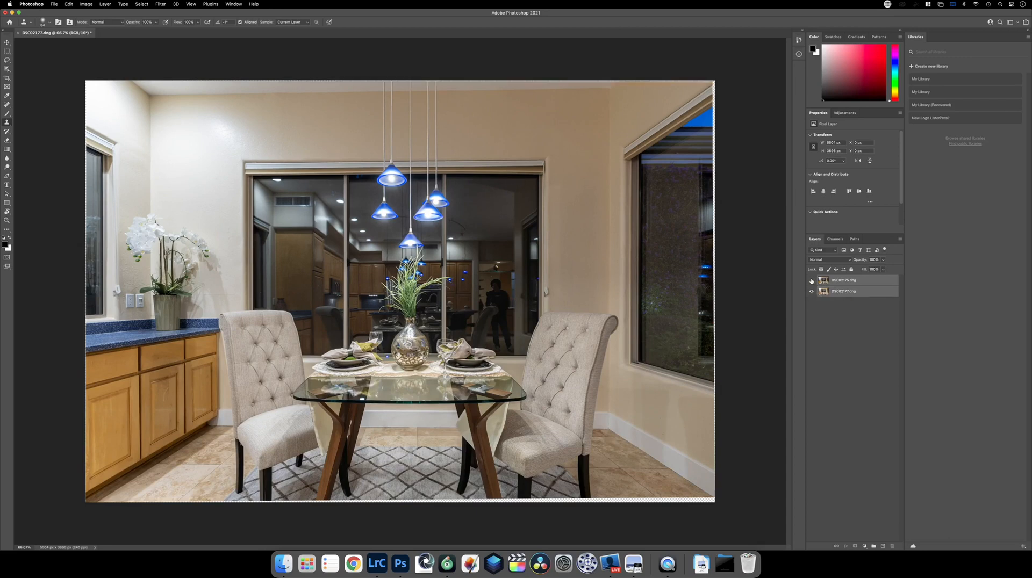
click(812, 281)
click(811, 280)
click(812, 281)
click(812, 280)
click(812, 281)
click(812, 280)
Add a black mask to the DSC02175 layer and paint it white over the bright reflection in the window.
click(834, 282)
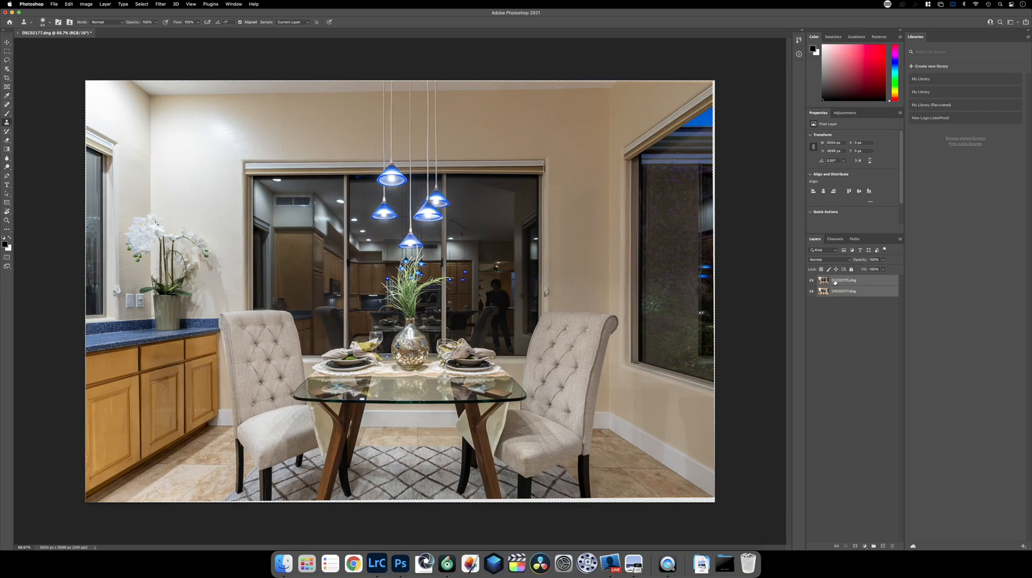
click(855, 548)
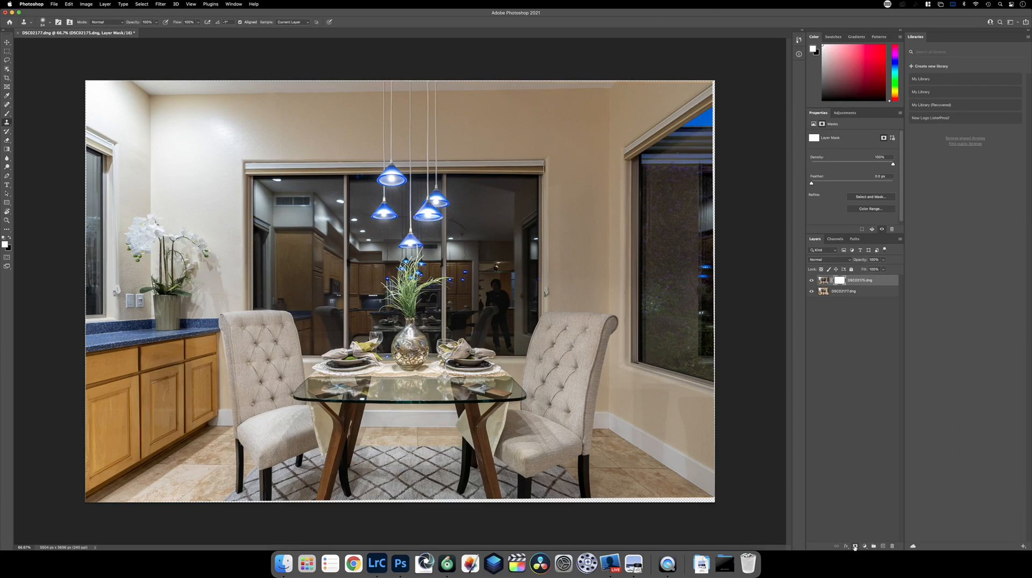
key(super+i)
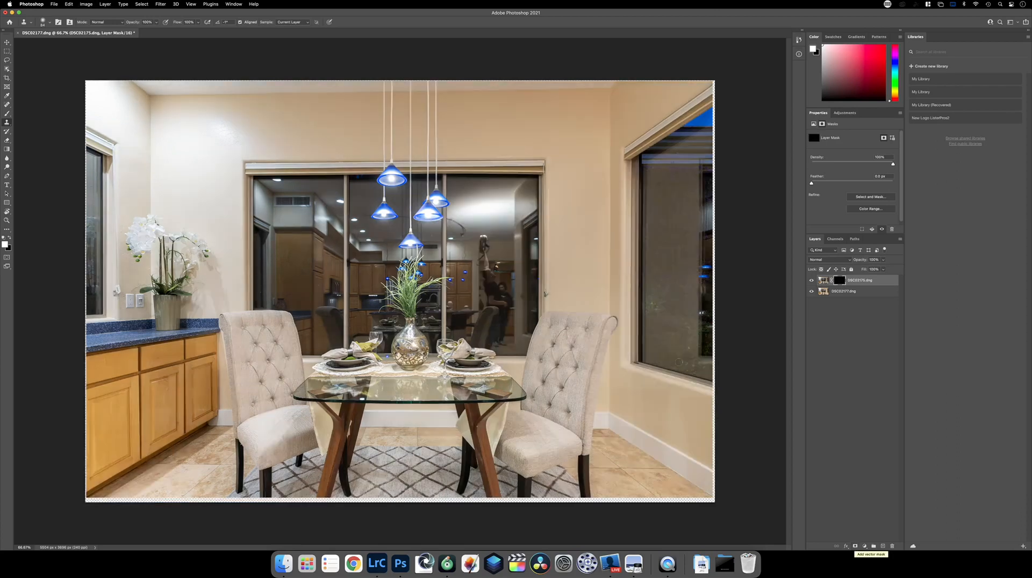
click(8, 113)
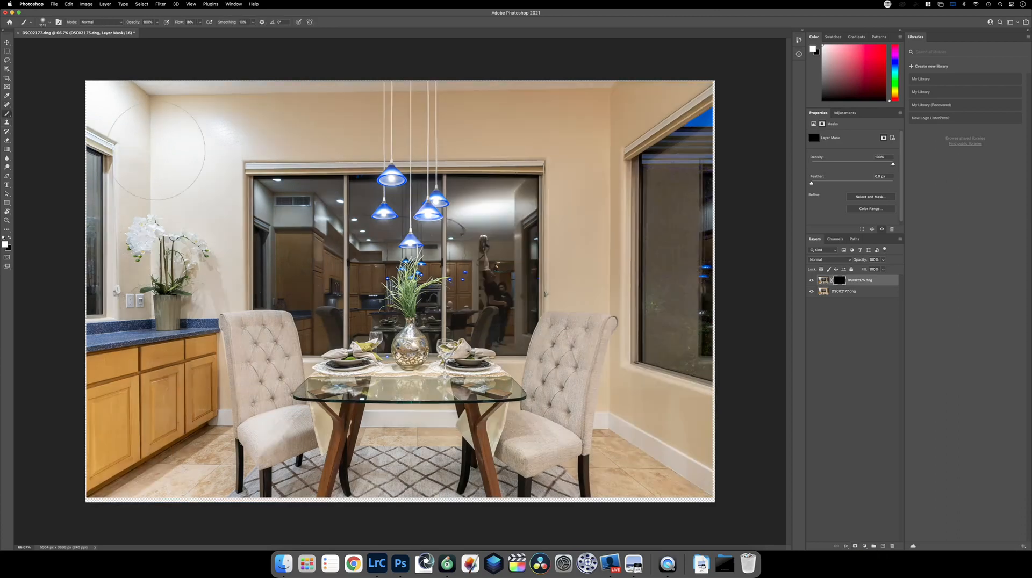
mouse_move(492, 226)
mouse_down()
mouse_move(484, 215)
mouse_move(495, 237)
mouse_up()
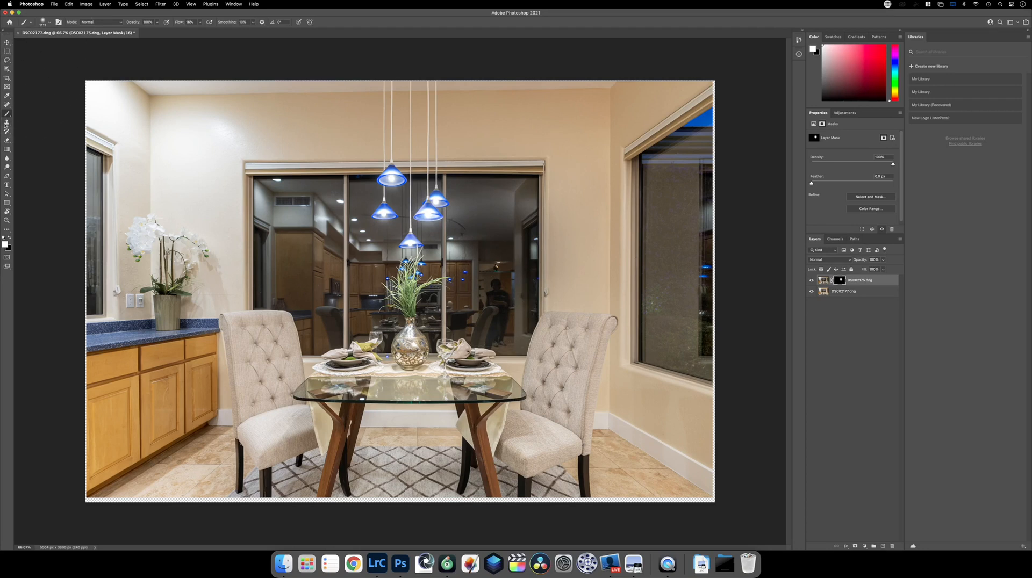
Save and close the blended dining table photo.
click(7, 123)
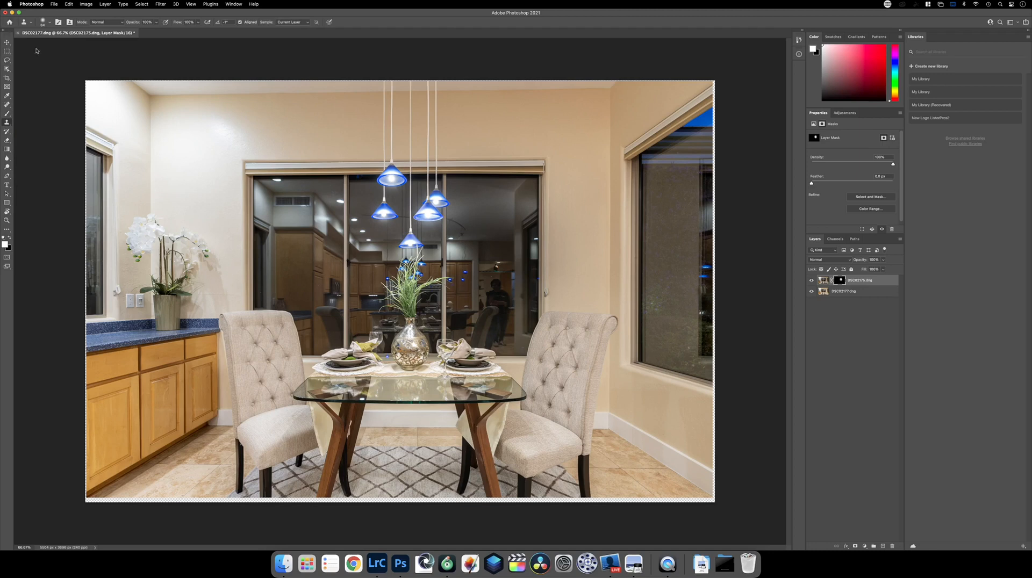
key(super+w)
click(537, 185)
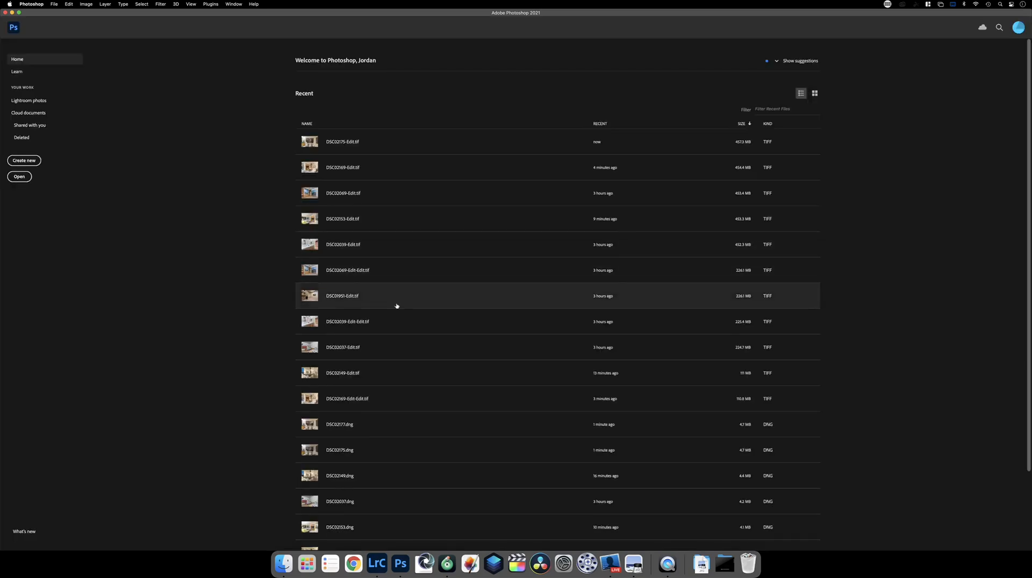
Switch to Lightroom Classic and crop the dining room photo slightly inward to trim away its white edges.
click(375, 571)
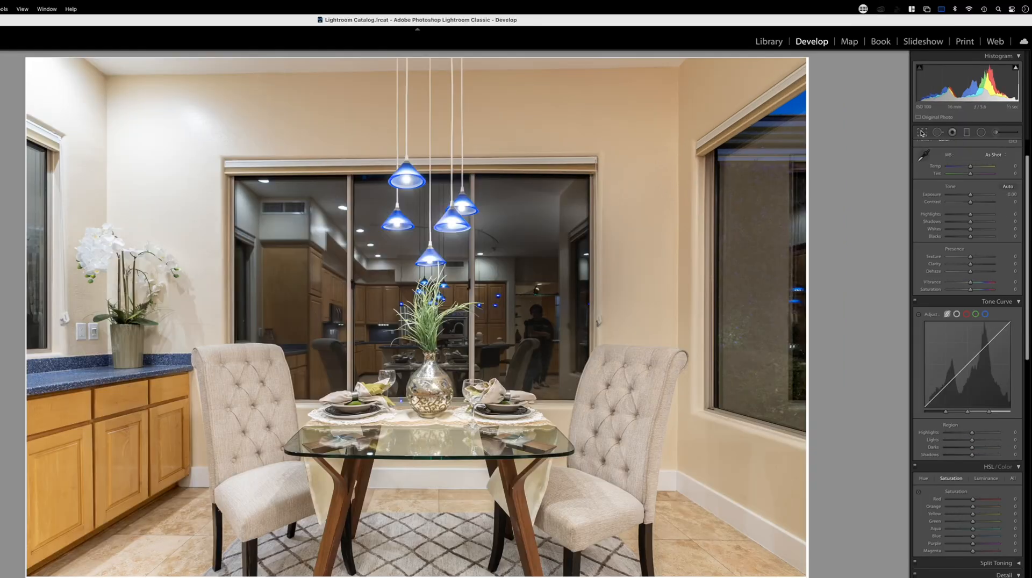
click(922, 133)
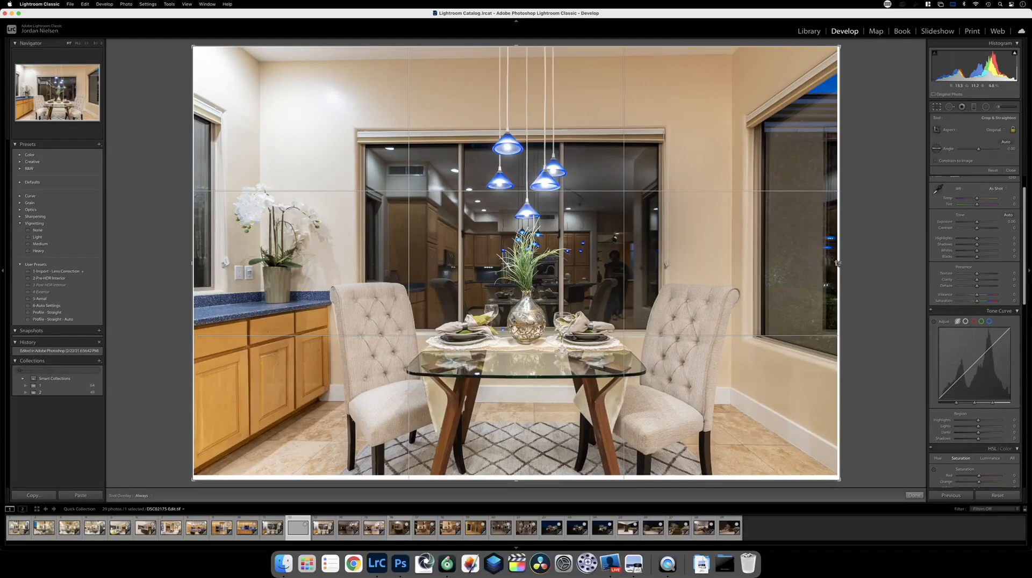
drag(841, 263, 829, 263)
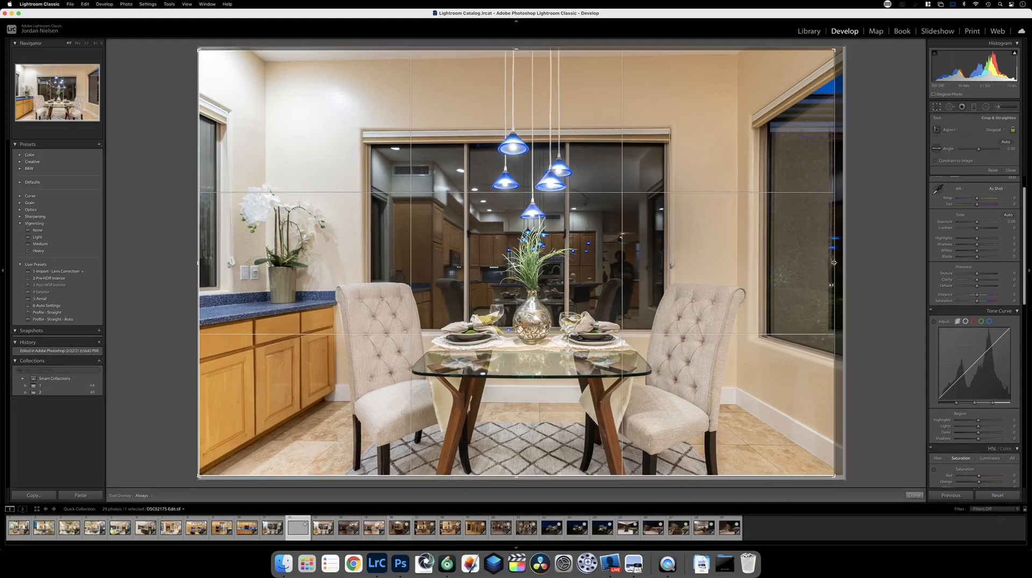
drag(196, 262, 205, 262)
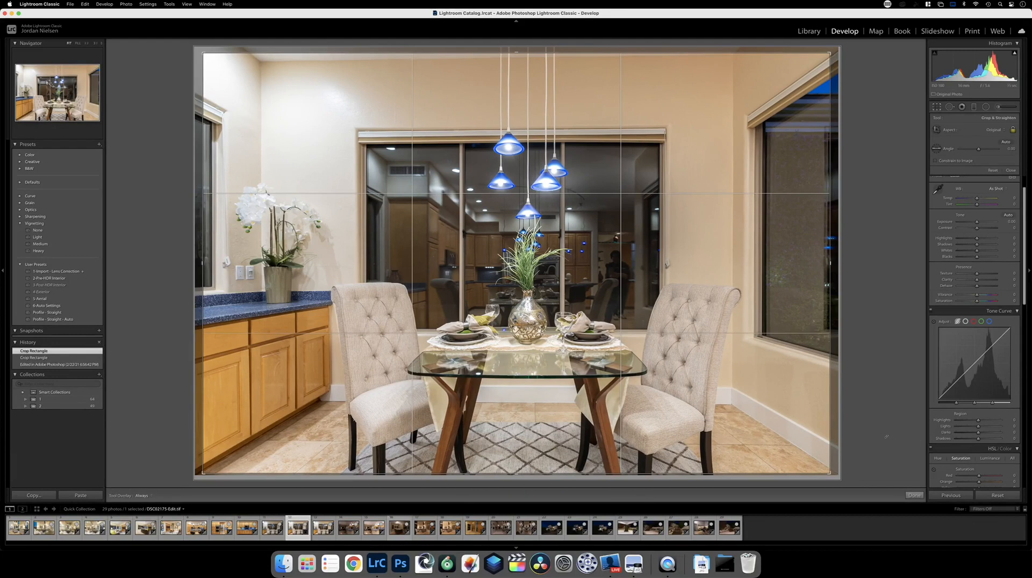
click(913, 496)
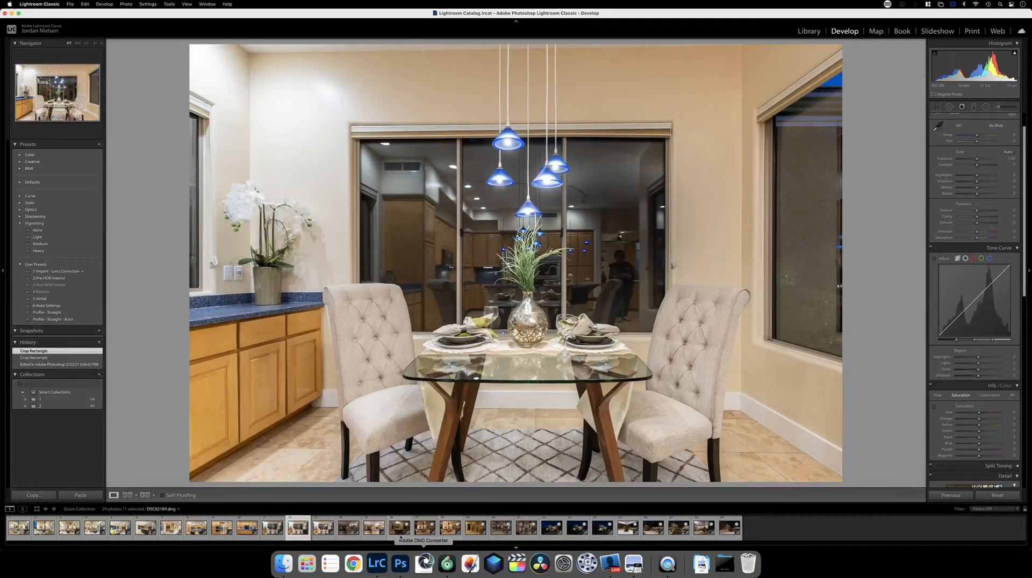
Open a copy of the dining room photo with Lightroom adjustments in TouchRetouch and enlarge the editing window.
right_click(301, 523)
mouse_move(344, 381)
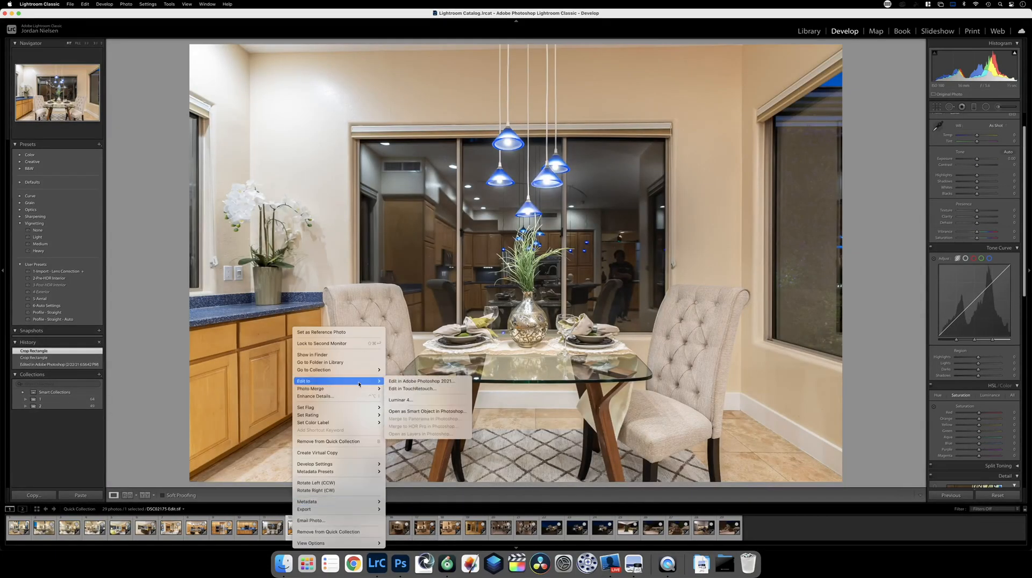
click(408, 389)
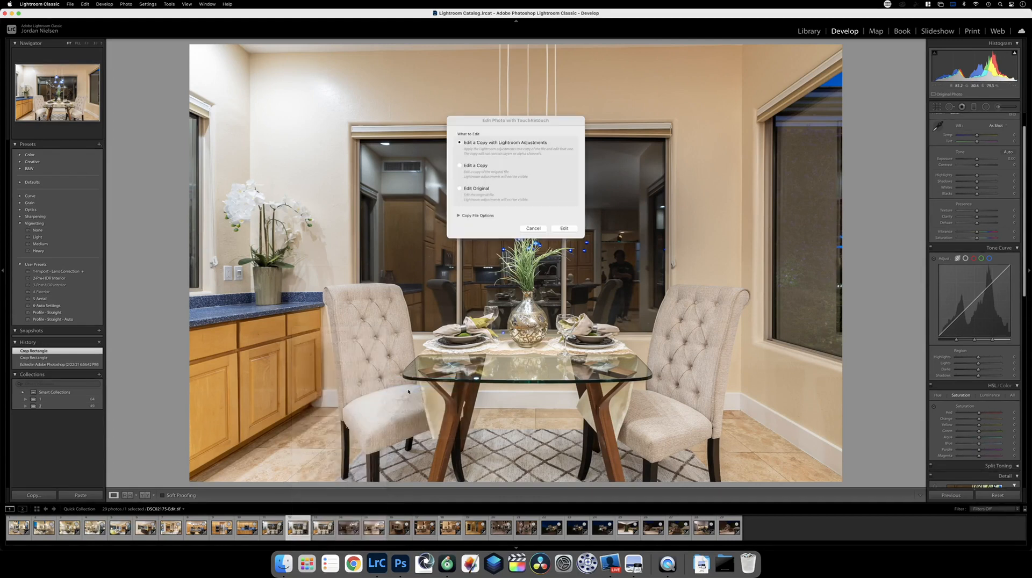
click(574, 230)
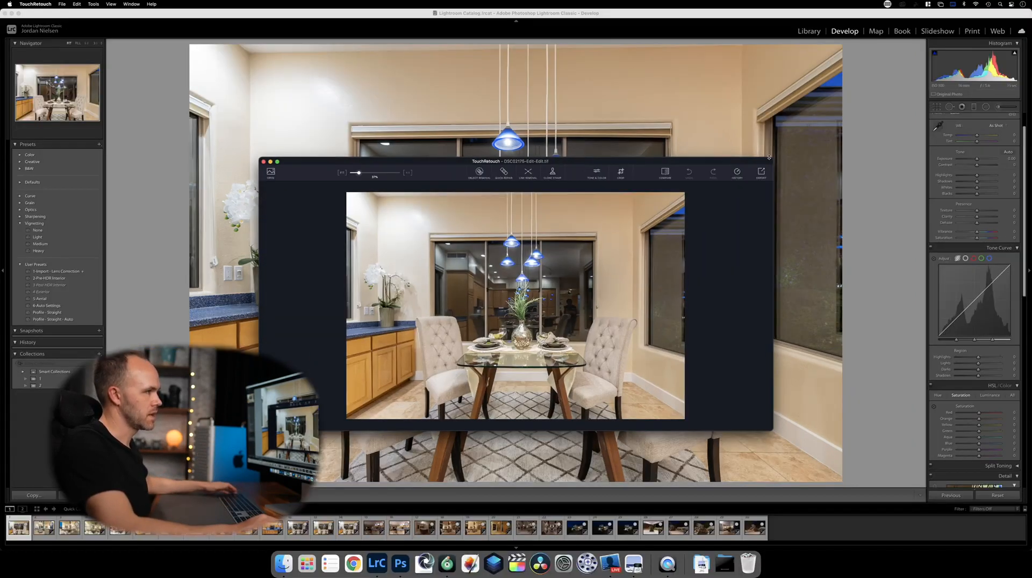
drag(798, 135, 732, 180)
double_click(720, 192)
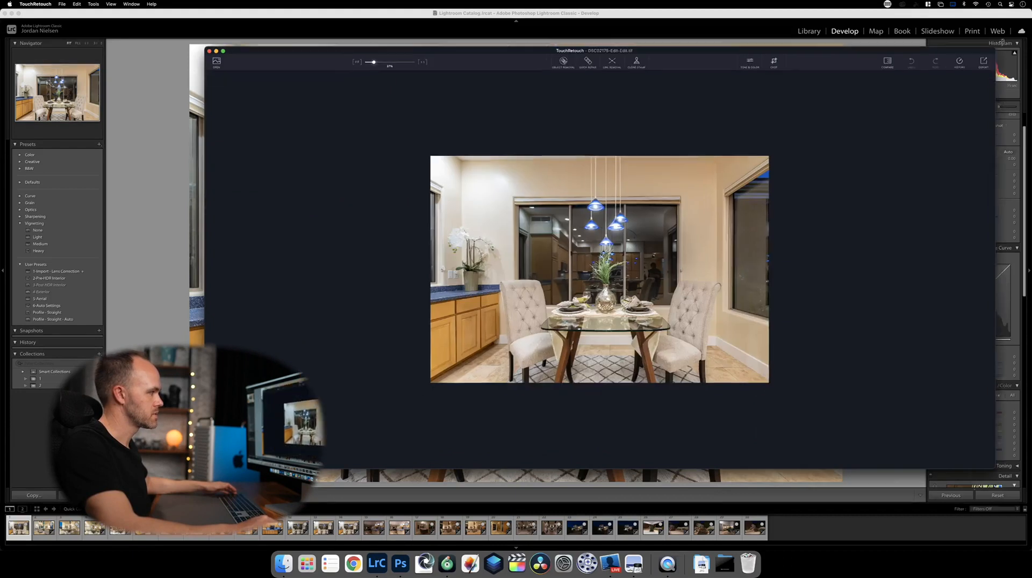
drag(441, 53, 305, 62)
Remove the photographer's reflection, upper body and legs, from the dining room window with Object Removal and a larger brush.
drag(243, 67, 261, 66)
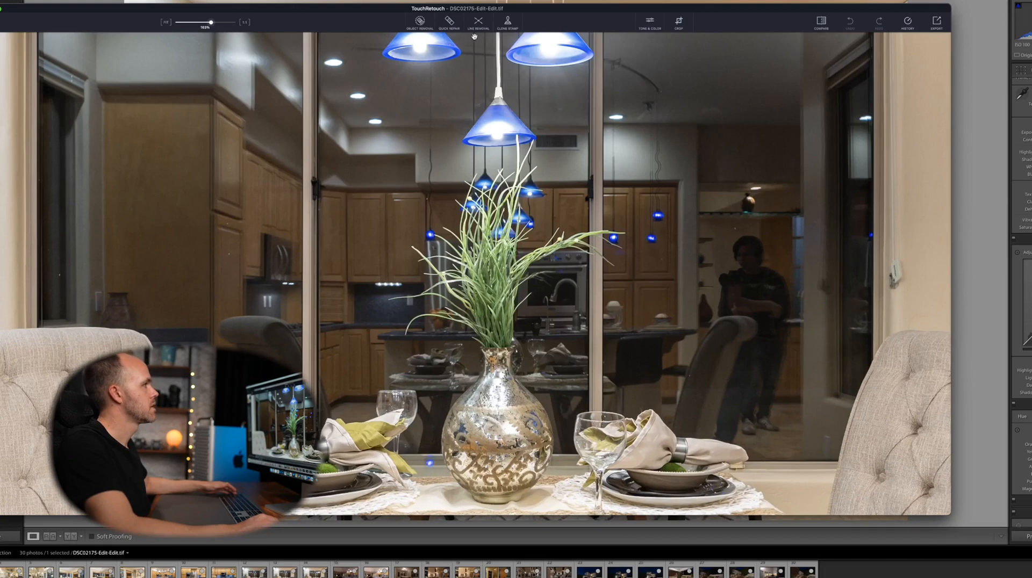
click(420, 22)
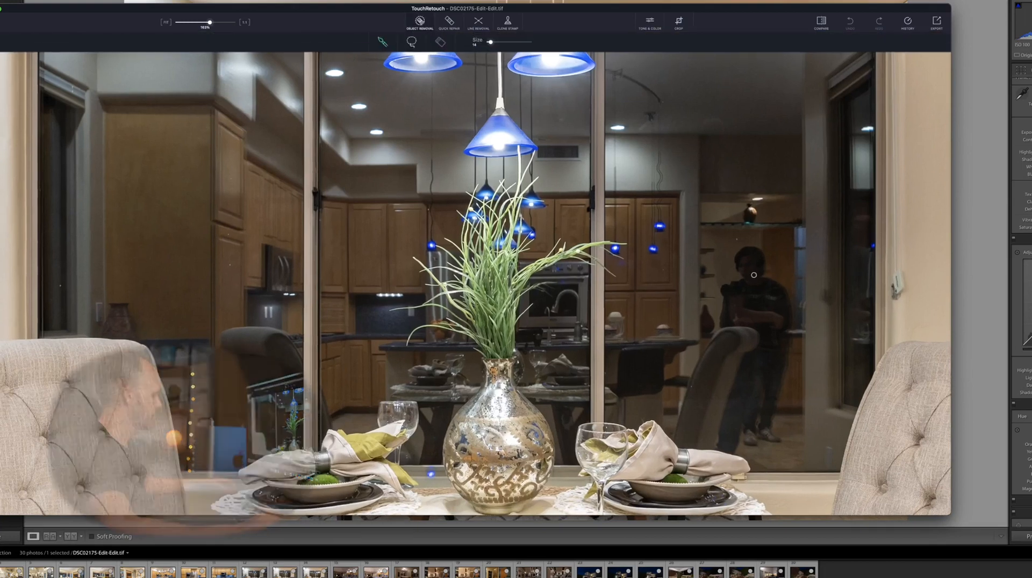
drag(491, 43, 511, 42)
mouse_move(747, 257)
mouse_down()
mouse_move(707, 263)
mouse_move(696, 288)
mouse_move(694, 307)
mouse_move(733, 319)
mouse_move(737, 299)
mouse_move(710, 291)
mouse_move(702, 257)
mouse_up()
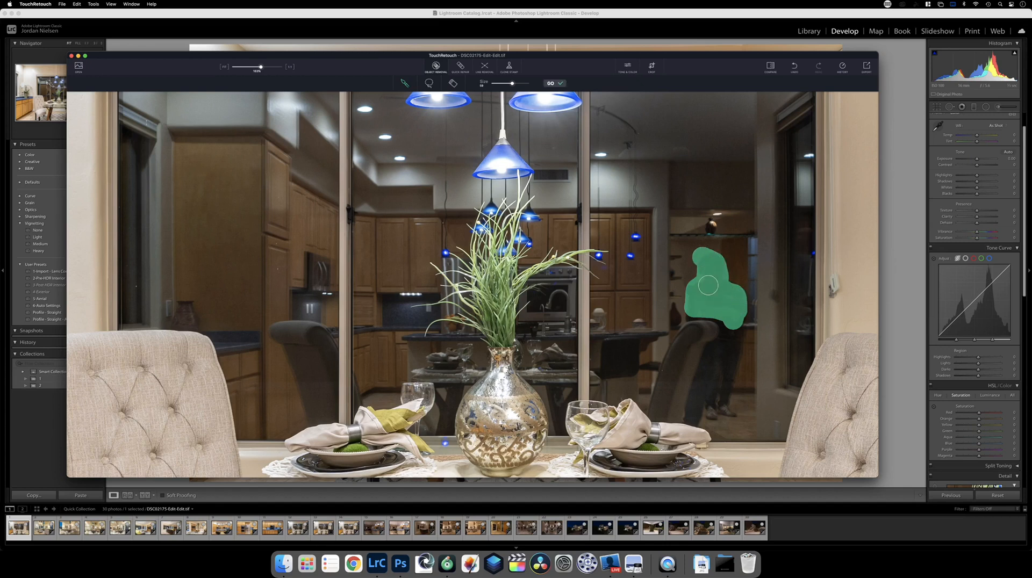
click(560, 83)
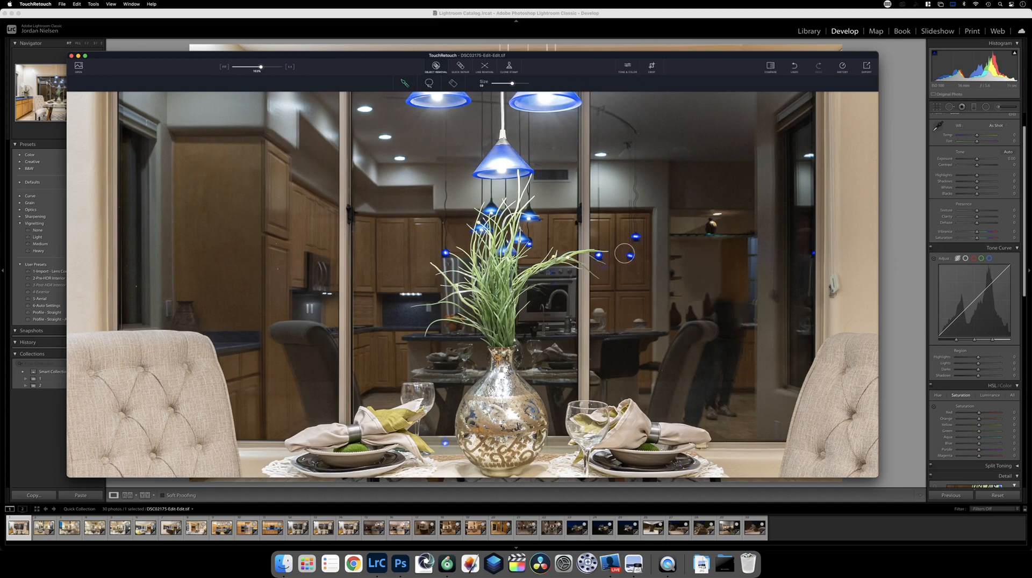
mouse_move(712, 416)
mouse_down()
mouse_move(721, 387)
mouse_move(723, 399)
mouse_move(726, 358)
mouse_up()
click(555, 83)
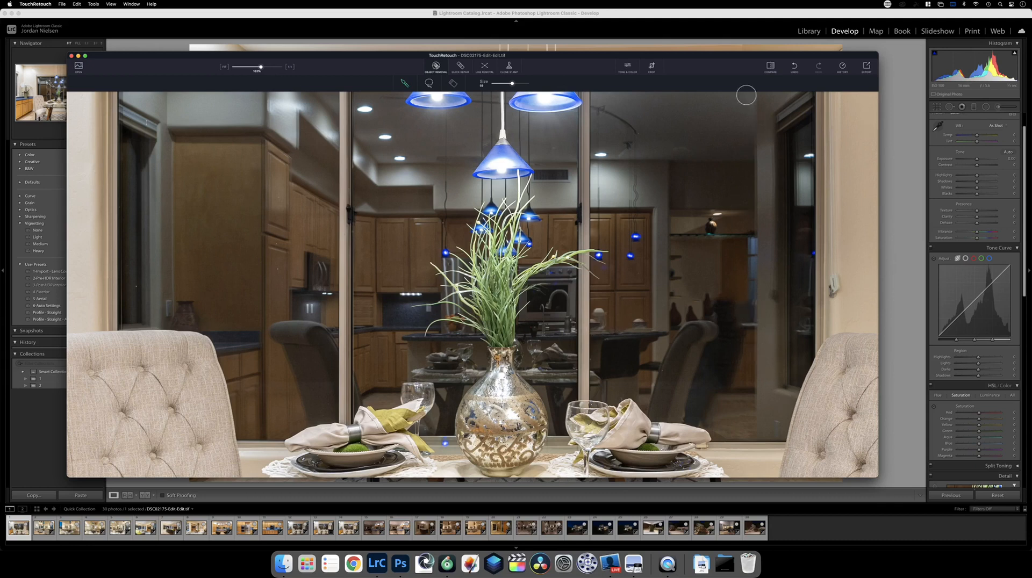
Save the retouched photo as the TIFF file DSC02175-Edit.tiff in the DNG'S folder.
click(61, 5)
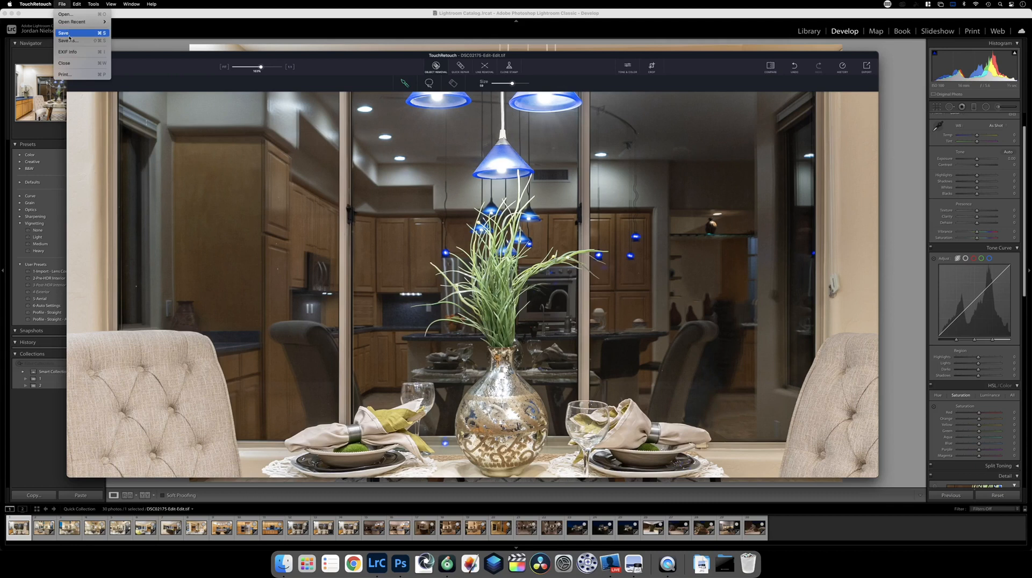
click(488, 129)
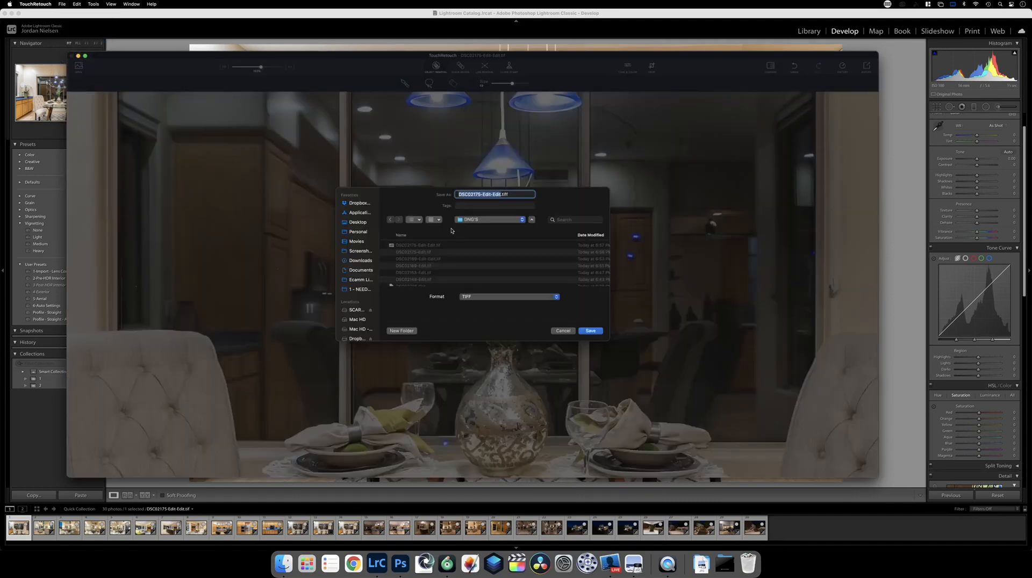
click(497, 220)
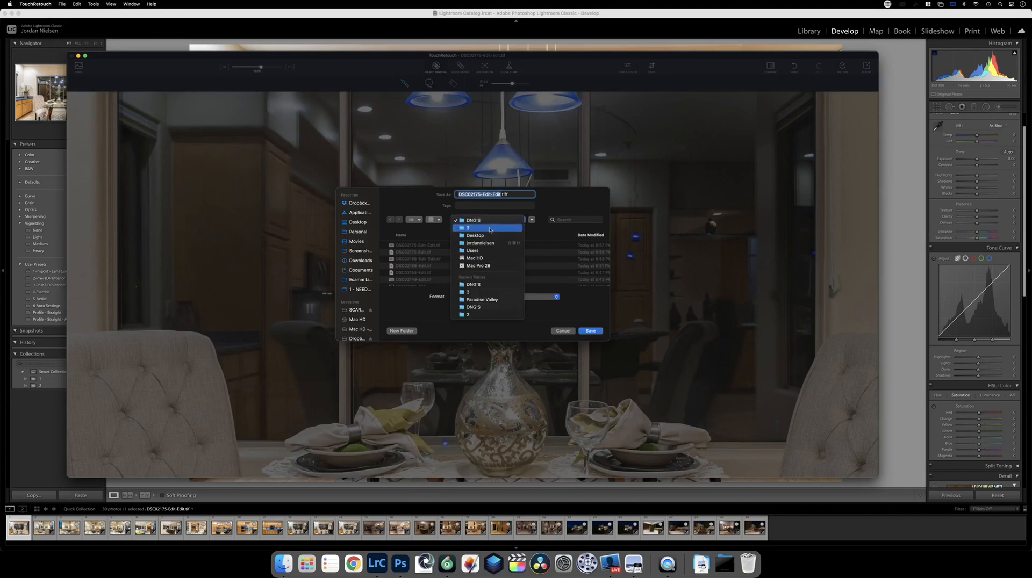
click(573, 204)
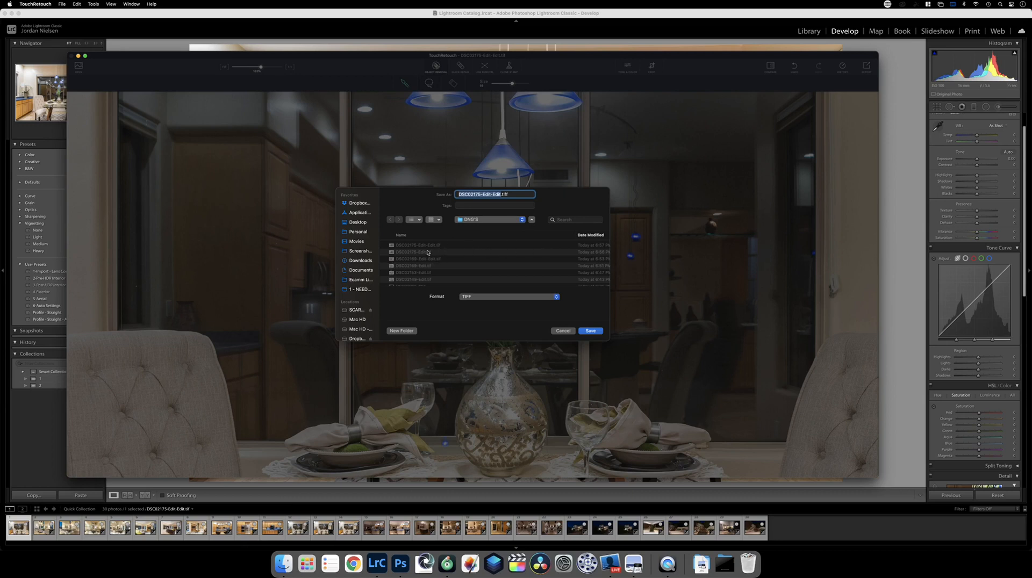
click(427, 252)
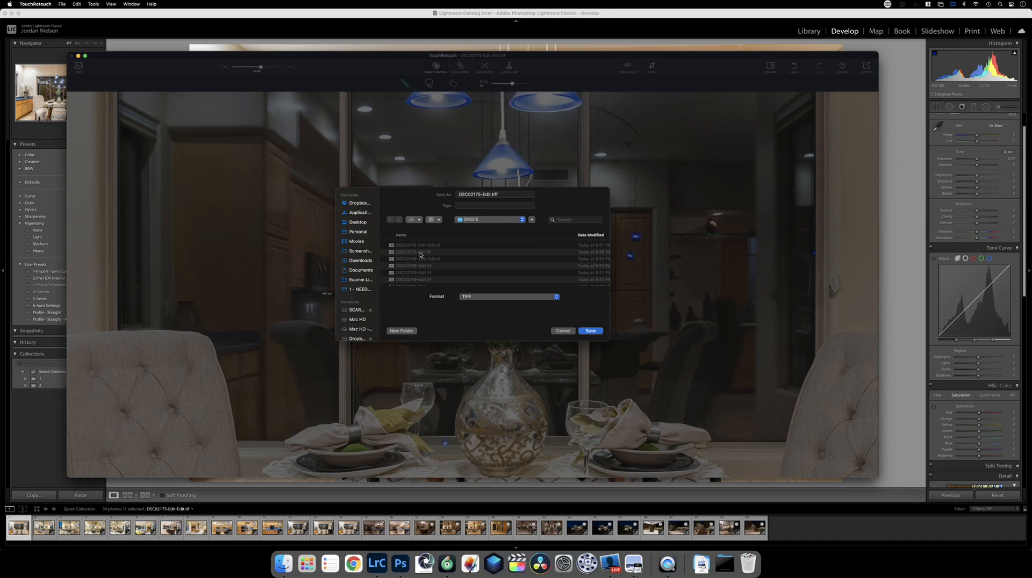
click(590, 330)
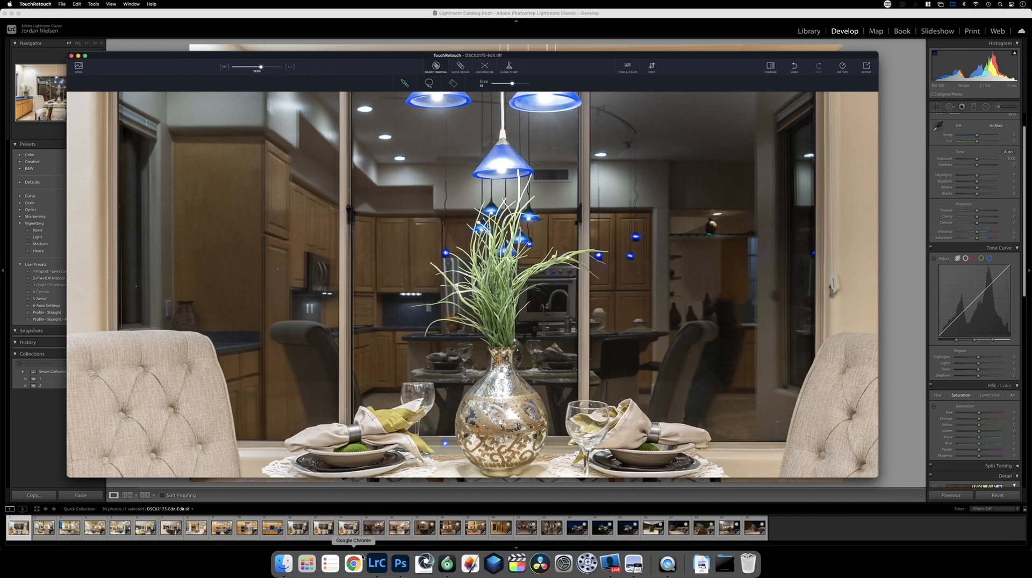
Switch to Lightroom Classic and check whether the dining room photo shows the retouch.
click(376, 563)
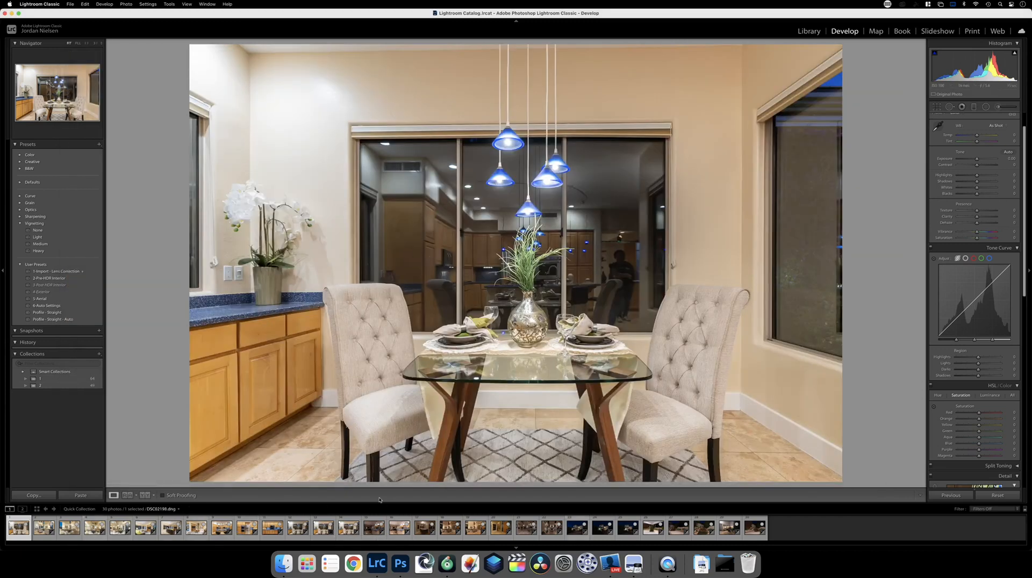
click(44, 527)
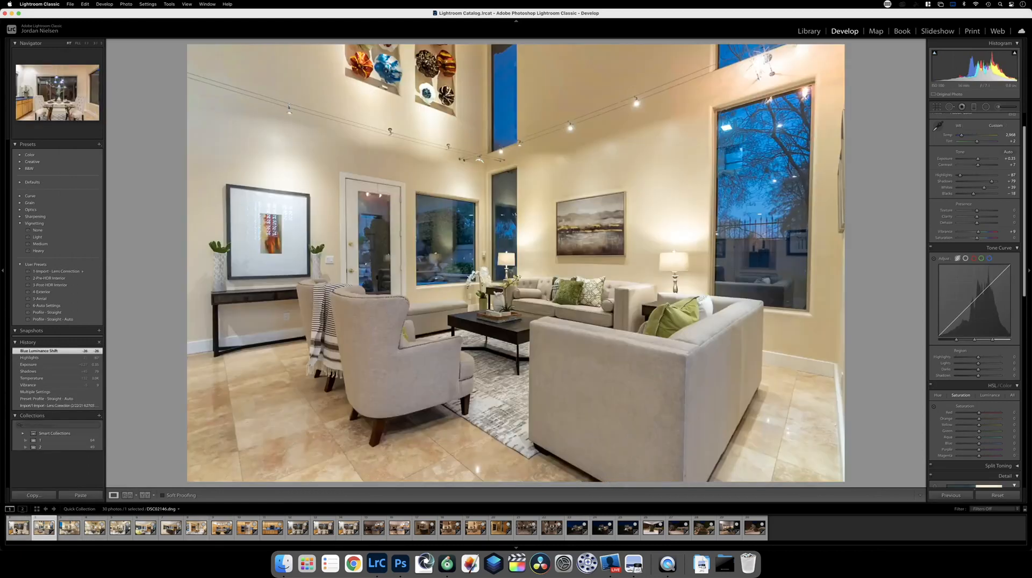
click(17, 529)
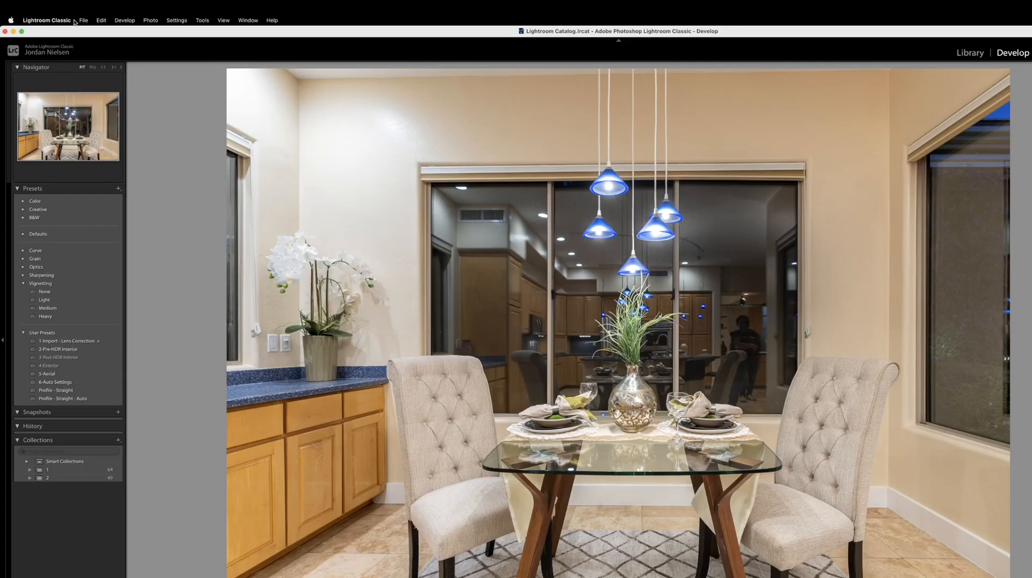
Import only the retouched dining room TIFF from the DNG'S folder, leaving the other new photos unchecked.
click(71, 4)
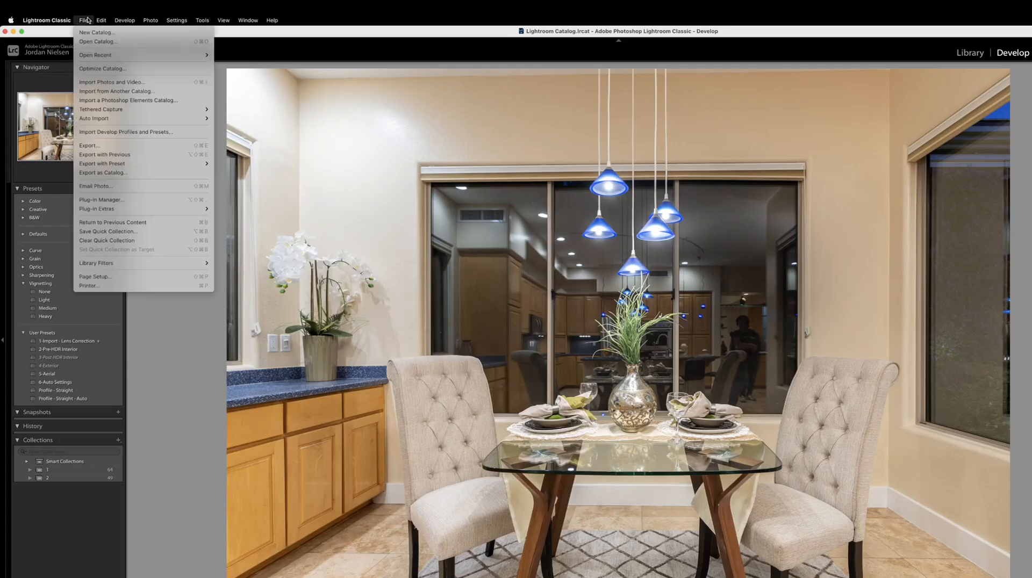
click(108, 83)
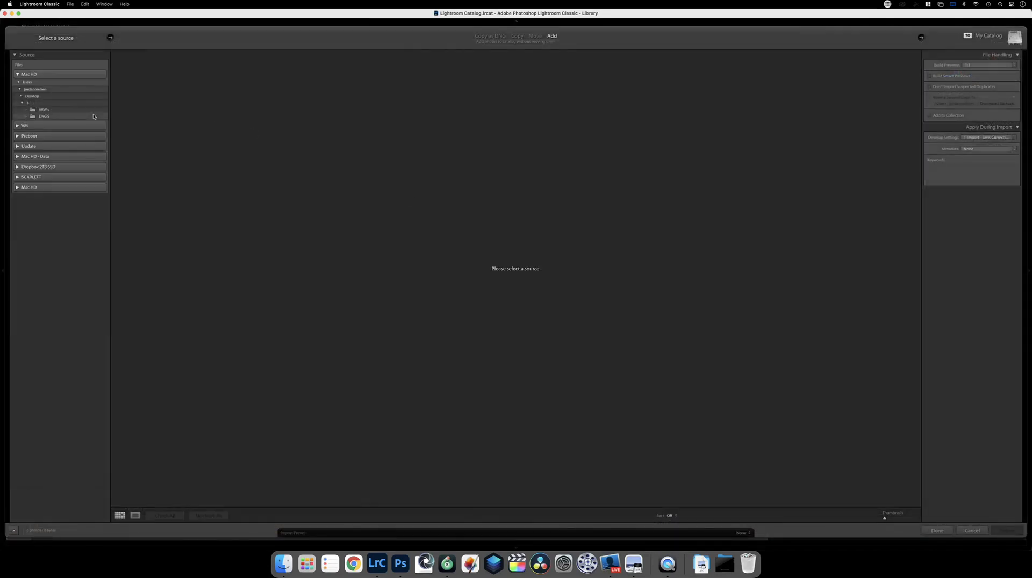
click(94, 116)
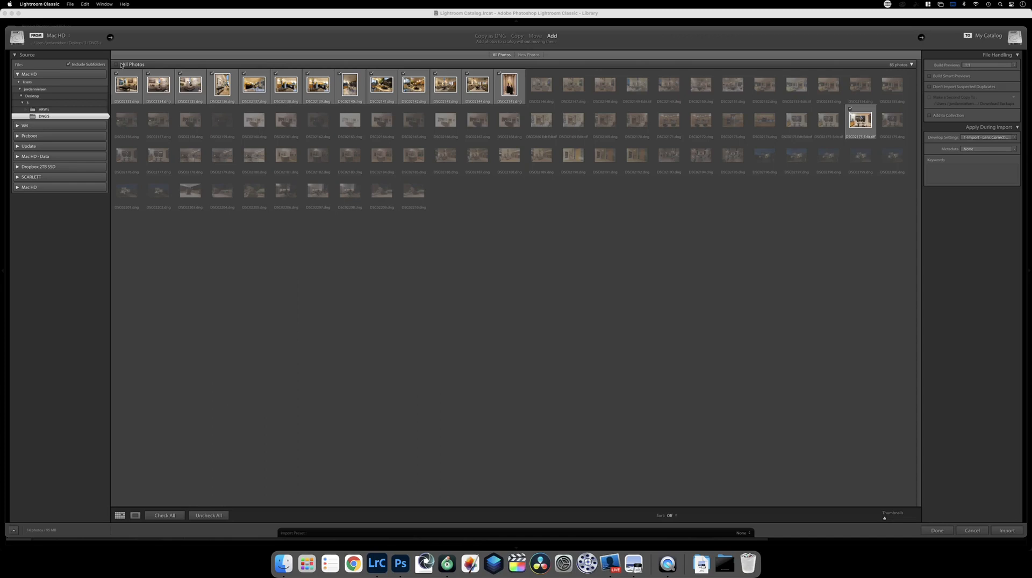
click(121, 65)
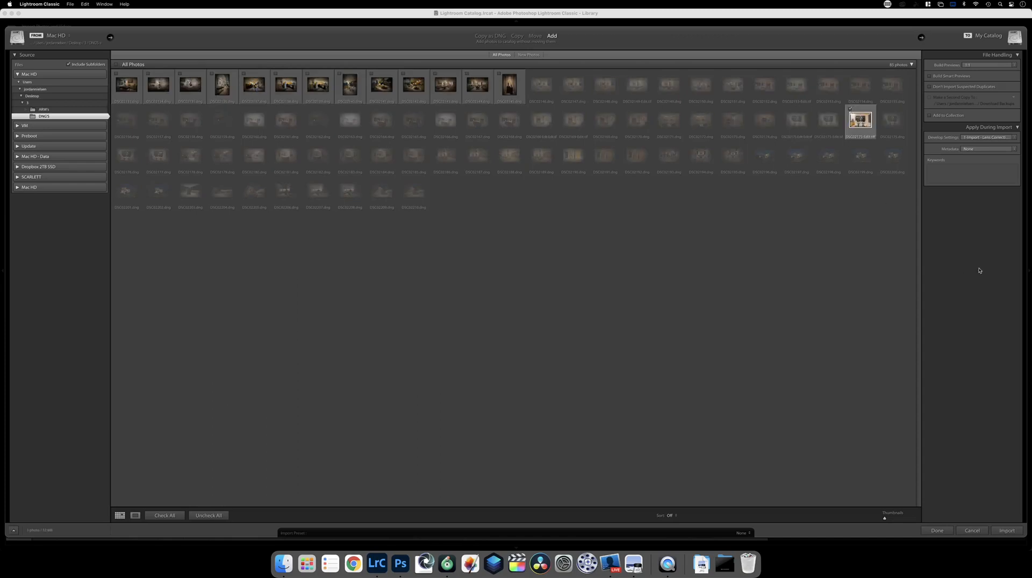
click(1008, 531)
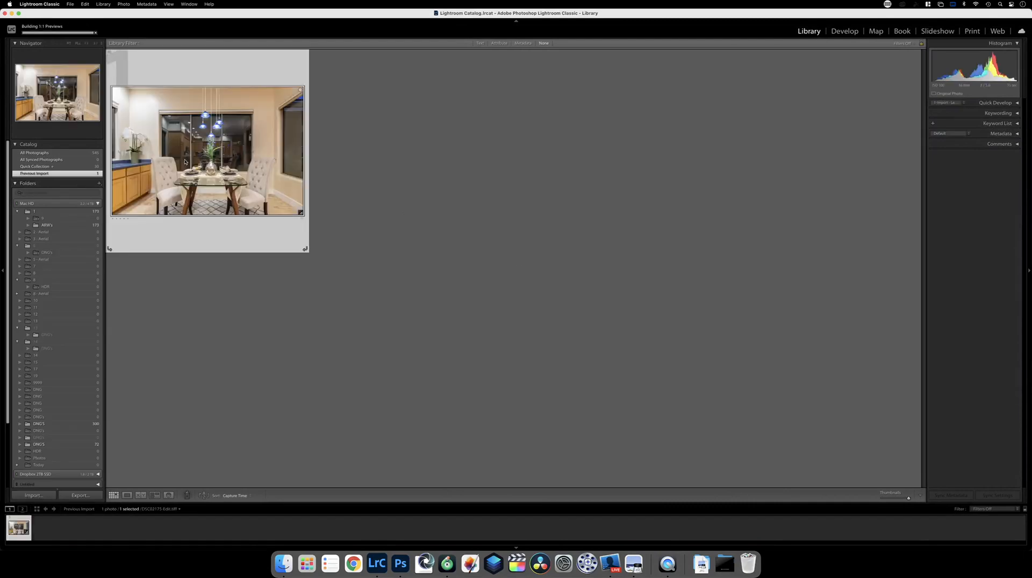
Add the imported photo to the Quick Collection and reorder it beside the other dining room shots.
key(b)
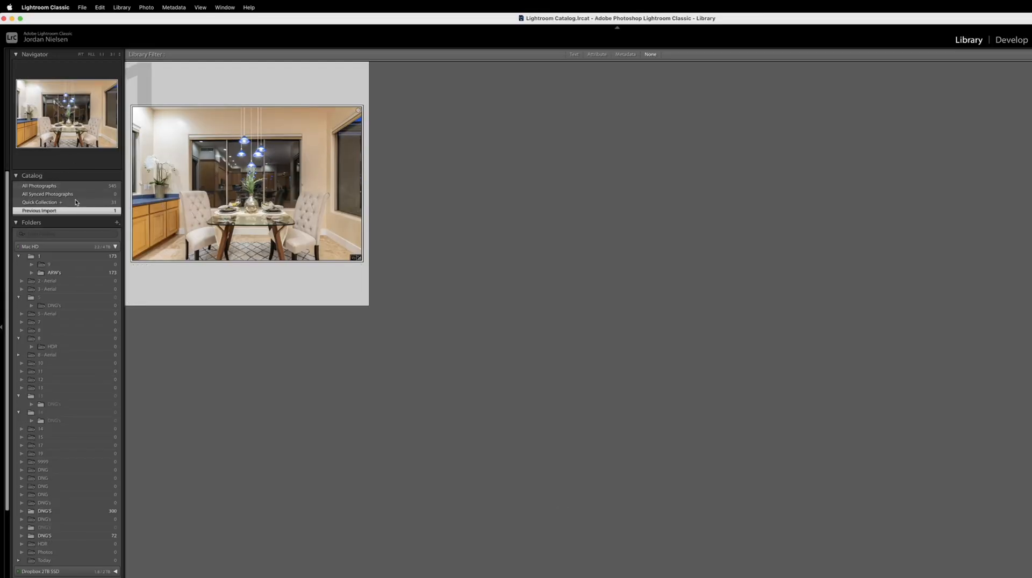
click(76, 203)
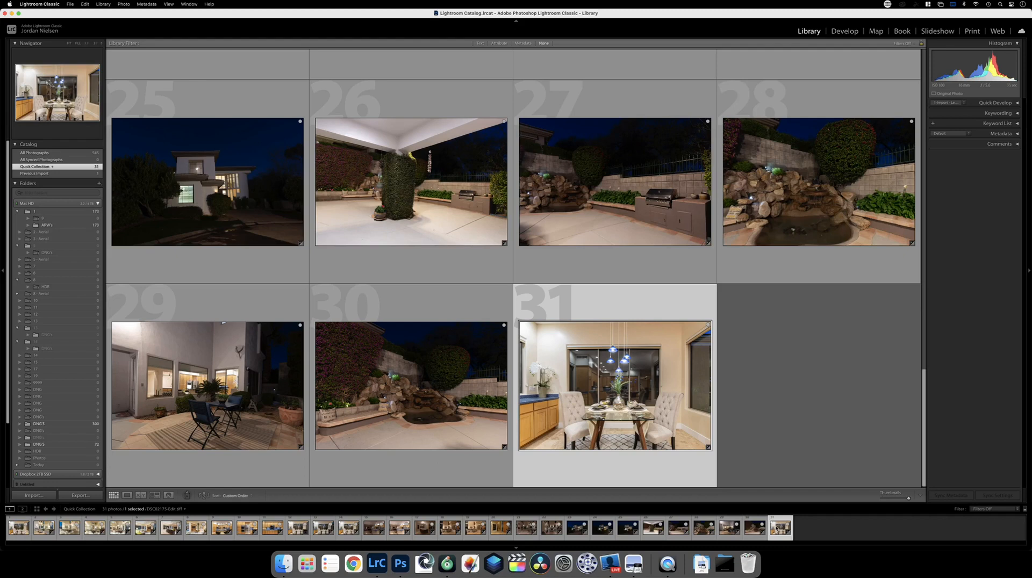
drag(780, 529, 342, 533)
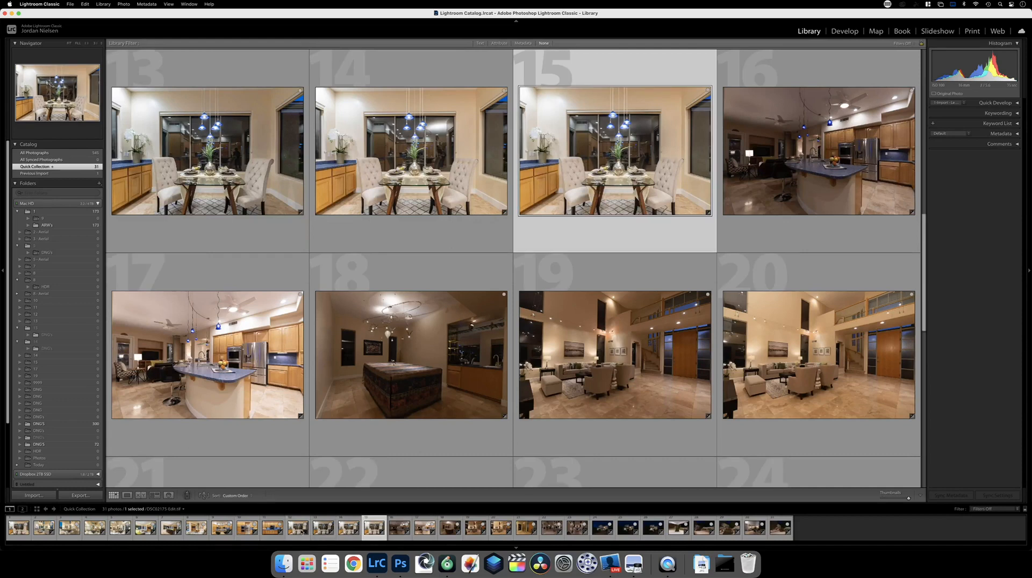
Remove the three earlier dining room versions from the Quick Collection, keeping the retouched TIFF.
click(298, 532)
shift+click(345, 531)
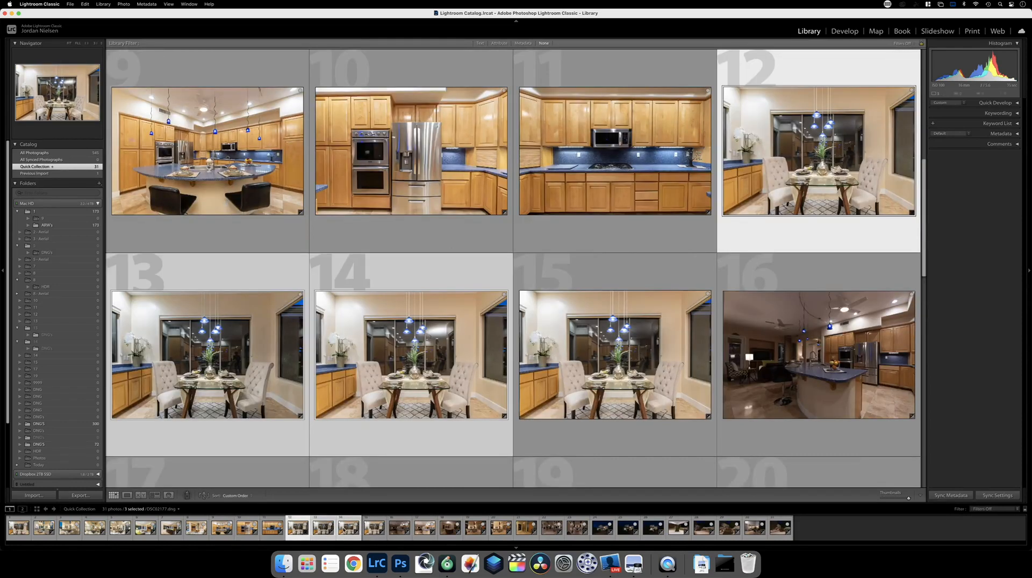
key(Delete)
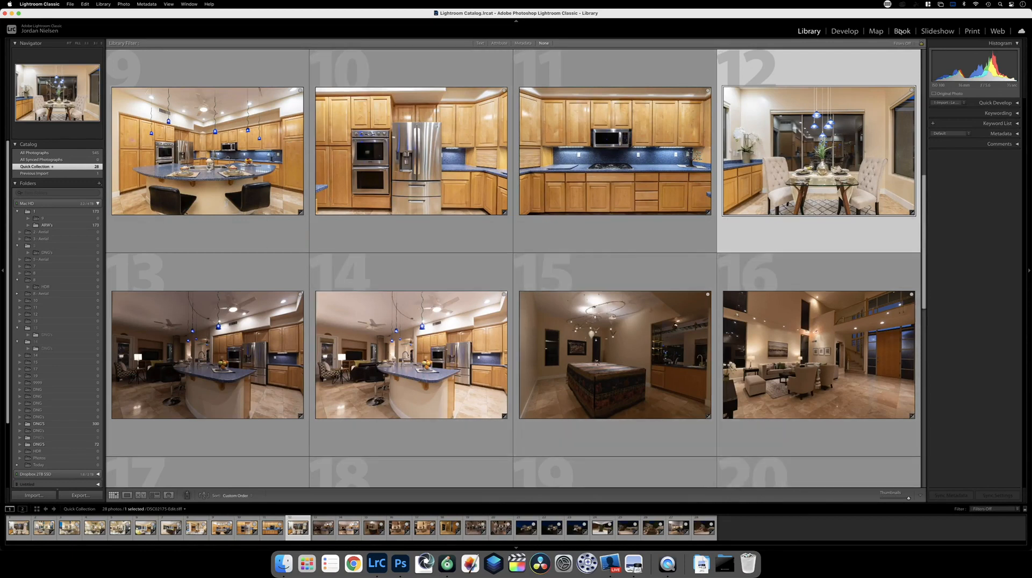
Return to the Develop module and advance to the dark, unedited kitchen island photo.
click(845, 31)
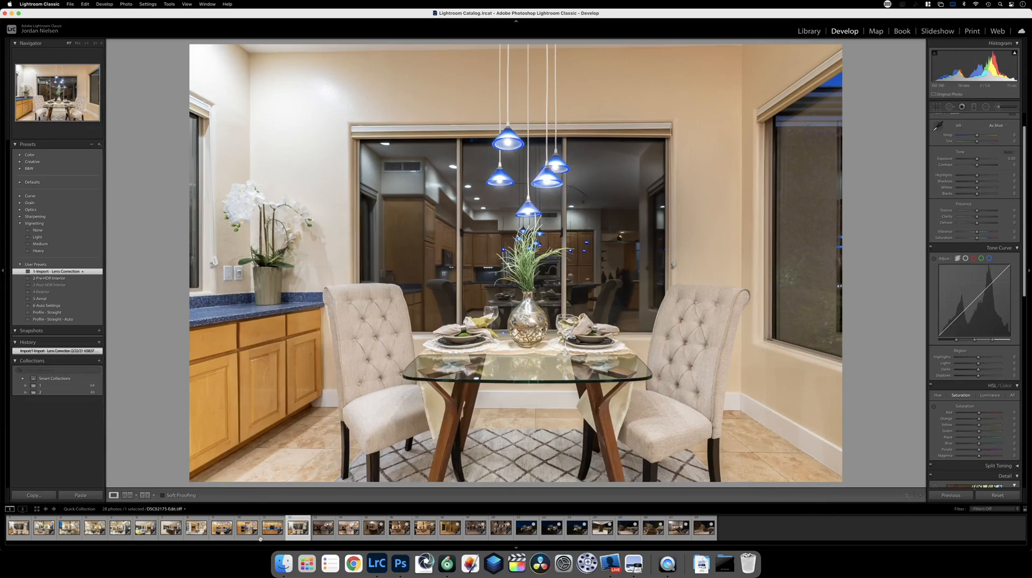
key(Right)
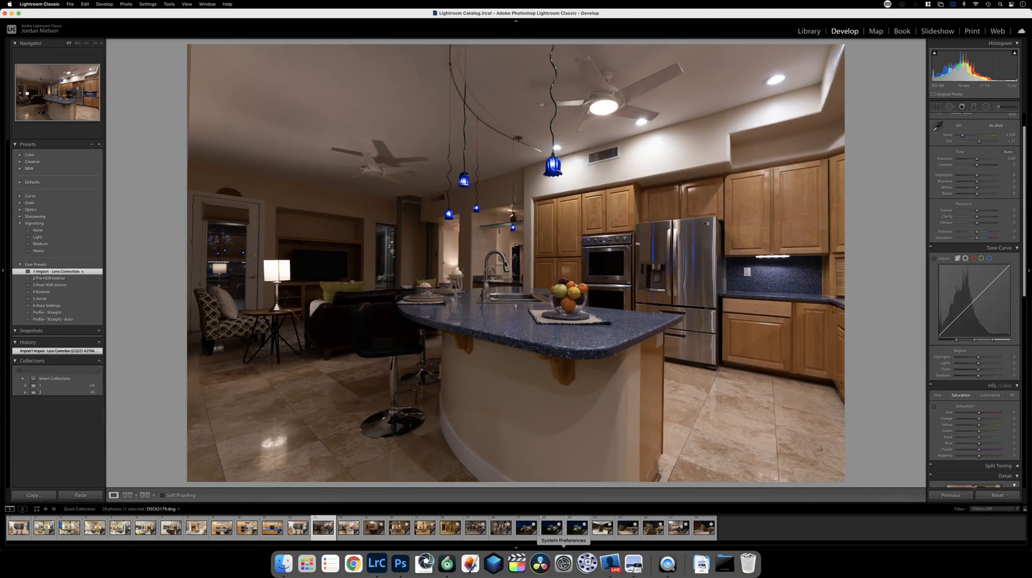
Apply the 6-Auto Settings preset to the dark kitchen island photo and raise its exposure.
click(54, 307)
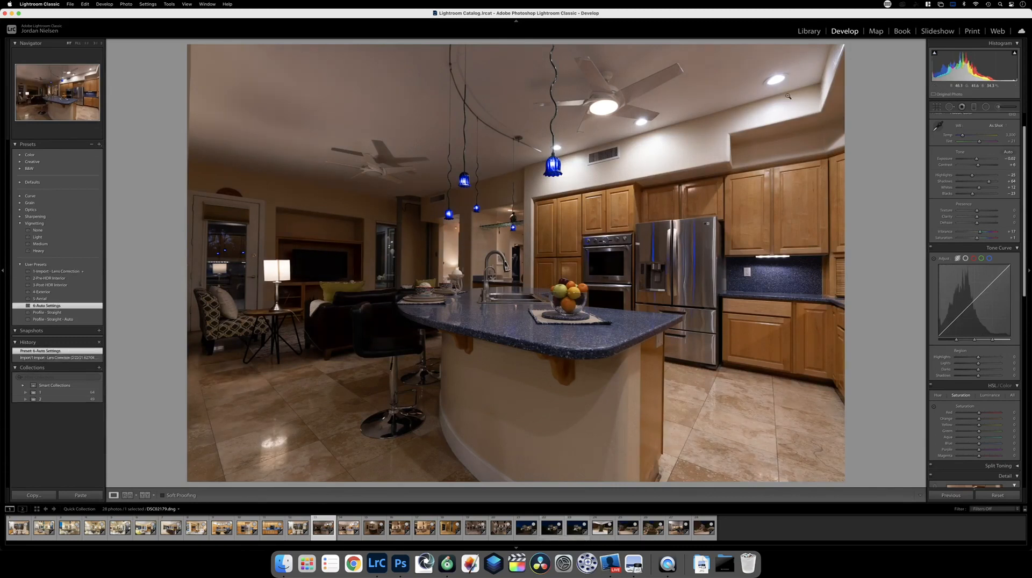
drag(977, 160, 981, 161)
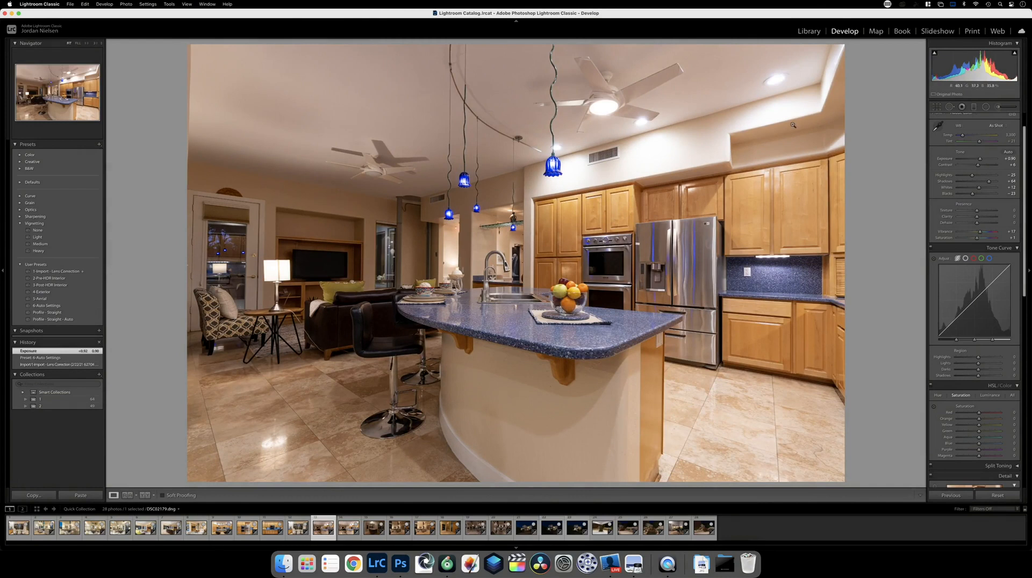
Neutralise the kitchen photo's white balance by sampling the base of the island, and set the exposure to +0.95.
click(940, 127)
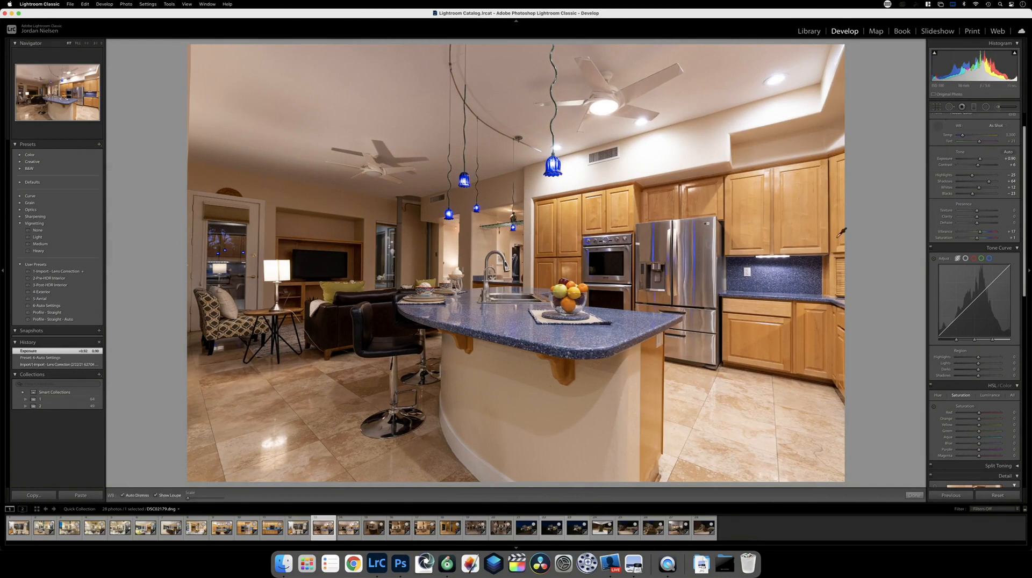
click(747, 272)
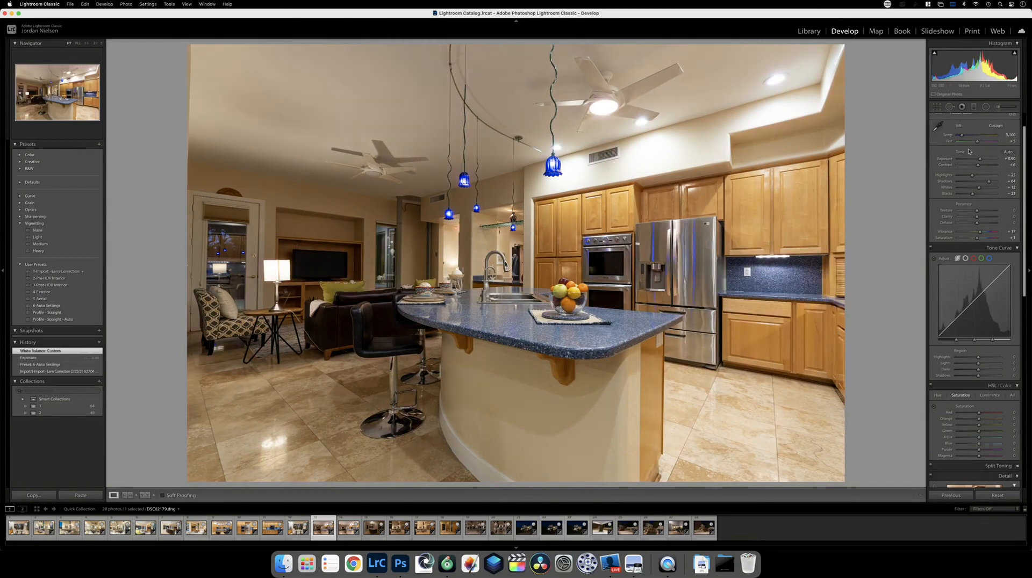
click(939, 127)
click(478, 465)
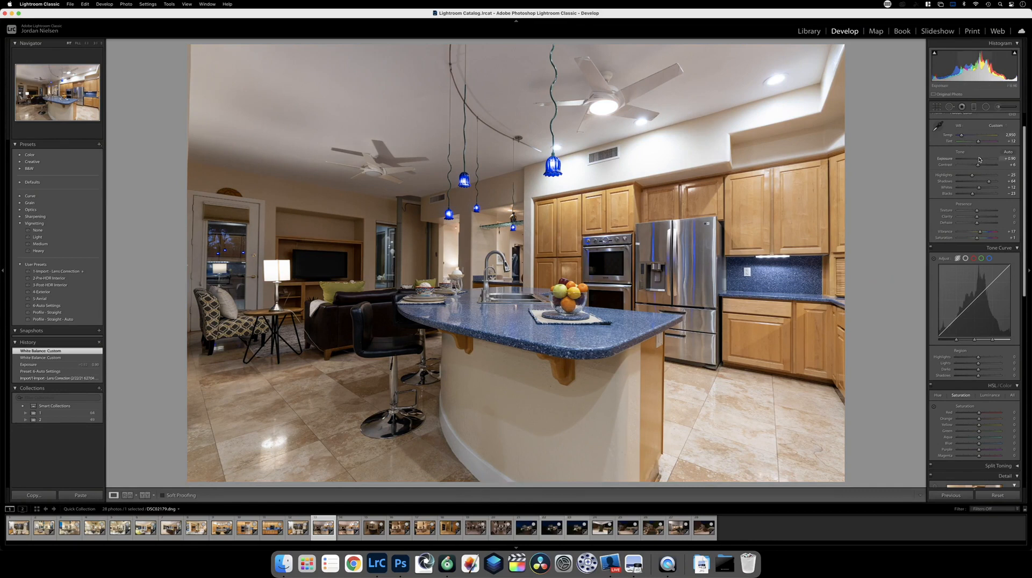
drag(980, 160, 981, 161)
Copy the kitchen photo's develop settings onto the brighter frame beside it, and lower that frame's exposure to +0.50.
key(Right)
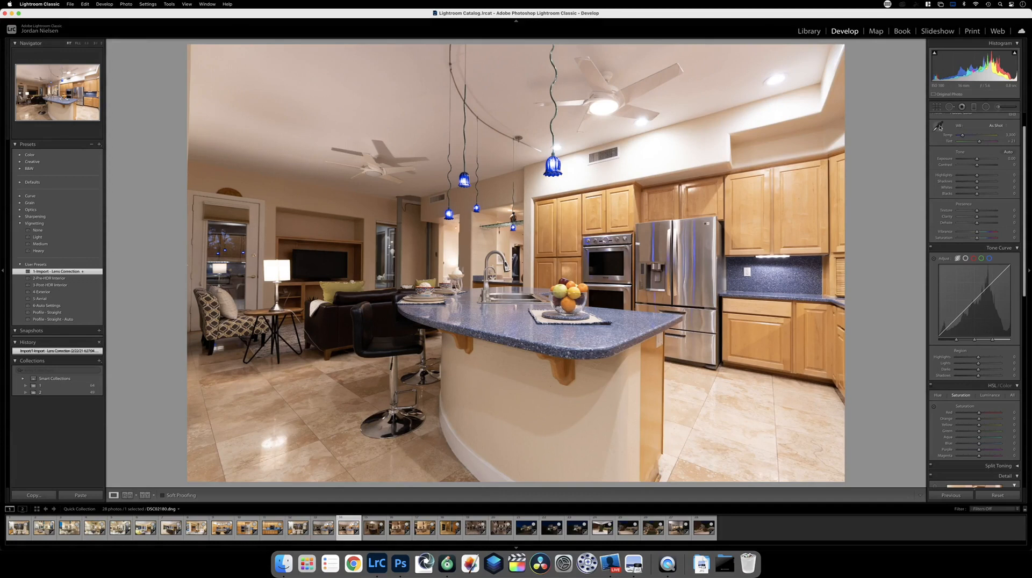
key(Left)
click(33, 495)
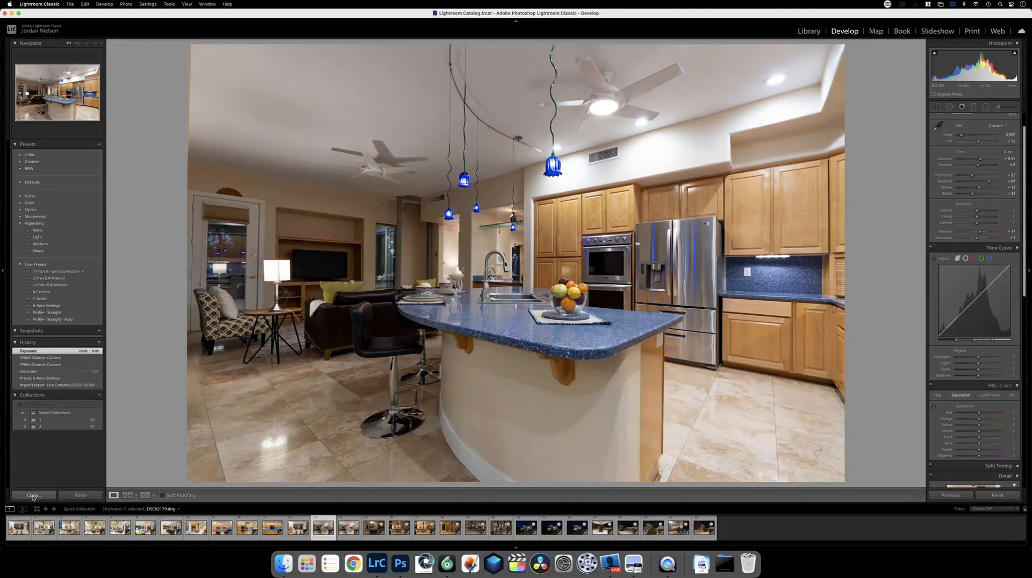
key(Return)
key(Right)
click(81, 495)
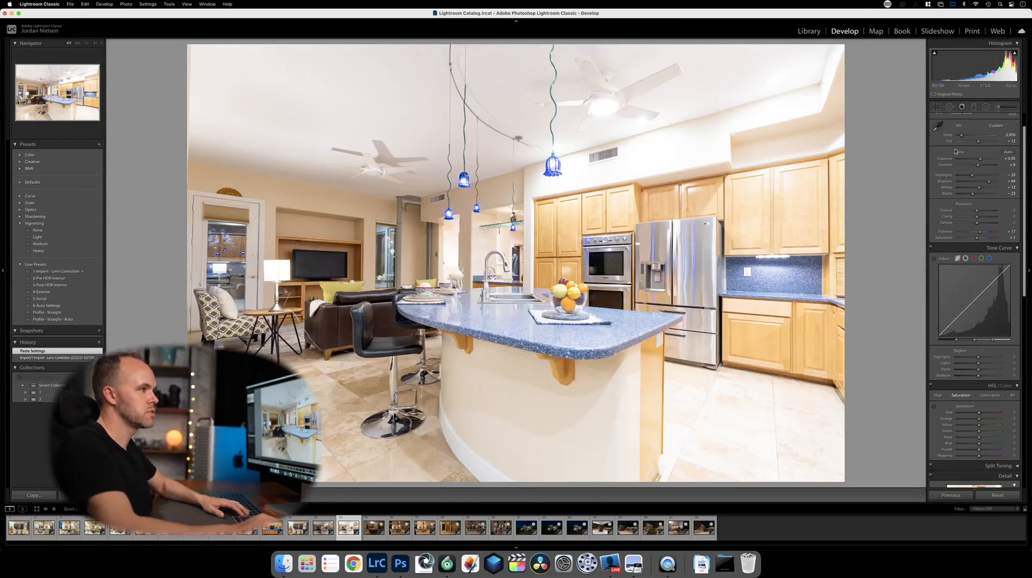
drag(983, 158, 979, 160)
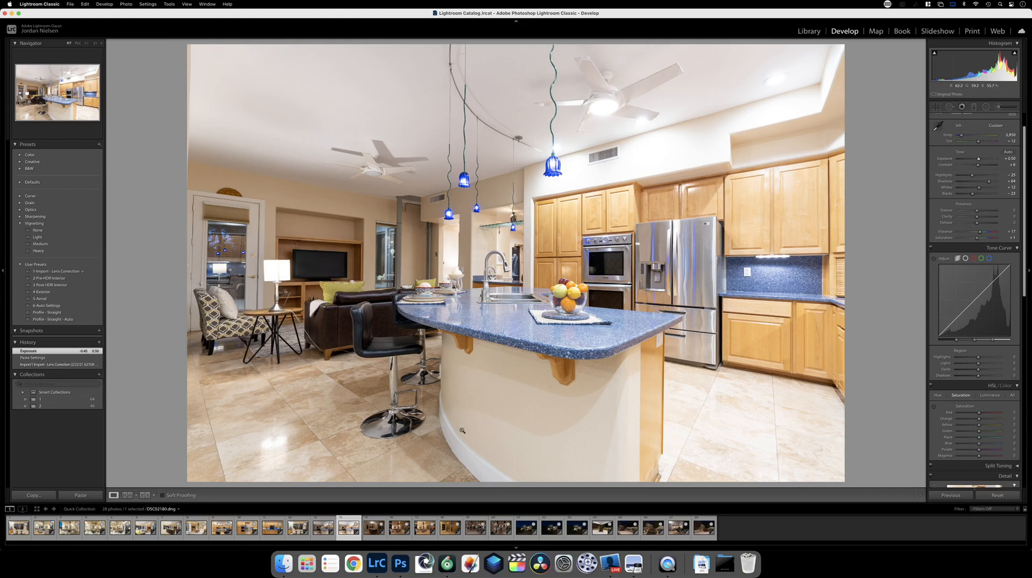
Open the two kitchen exposures together as layers of one document in Photoshop.
super+click(323, 528)
right_click(325, 528)
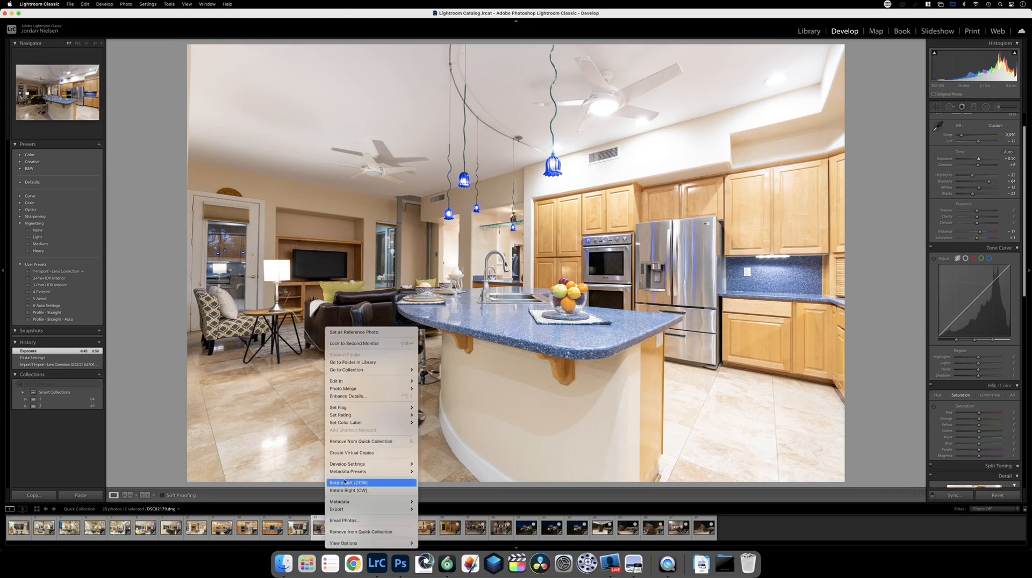
mouse_move(383, 382)
click(482, 434)
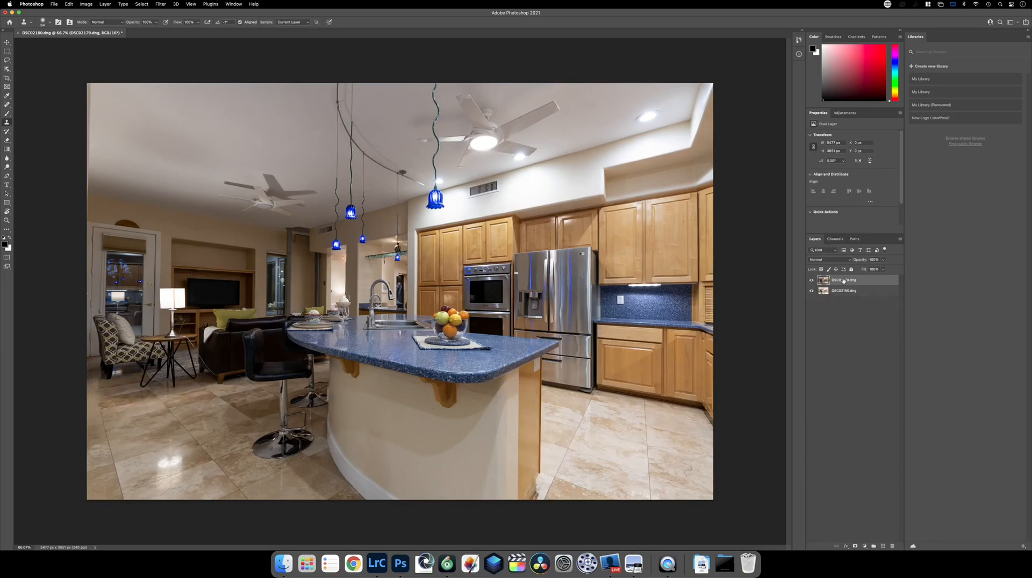
Place the brighter DSC02180 layer above the darker one and give it an inverted, fully black layer mask.
drag(843, 280, 843, 297)
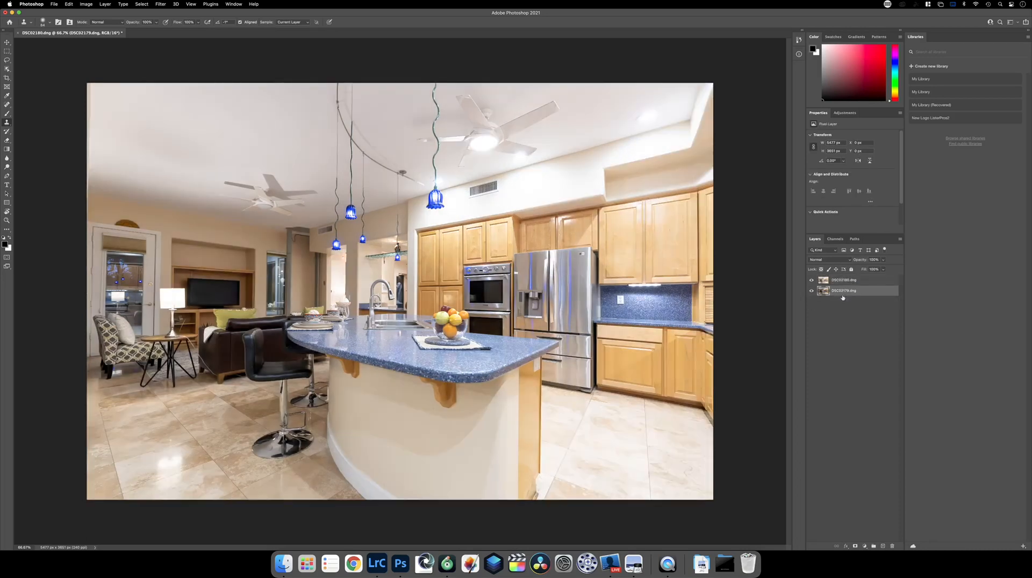
click(837, 280)
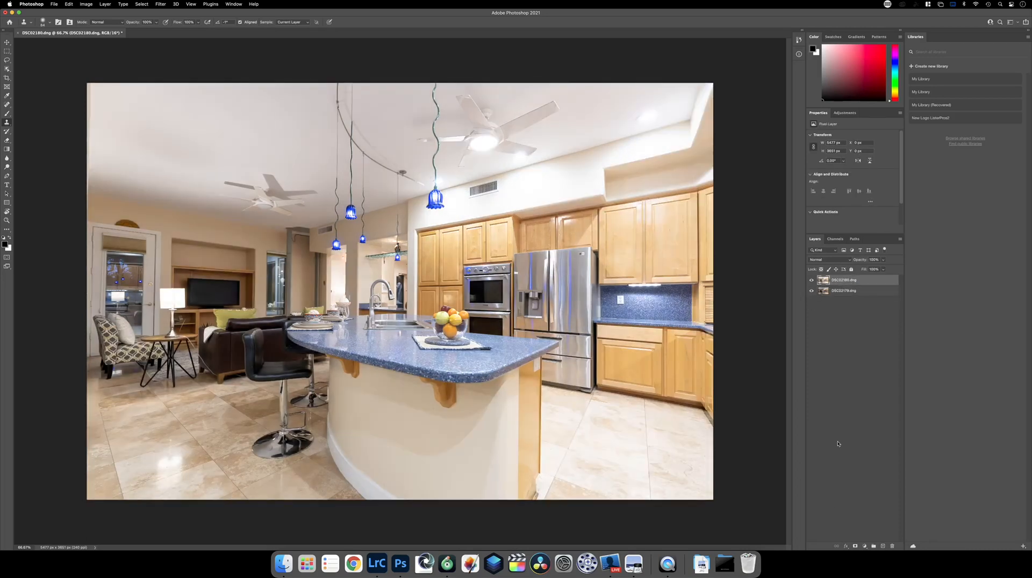
click(855, 546)
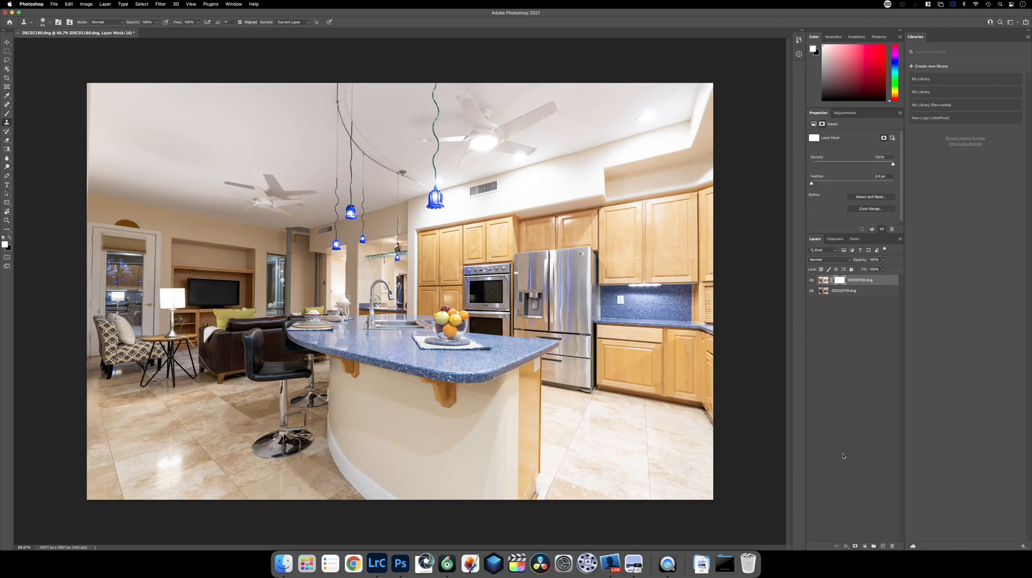
key(super+i)
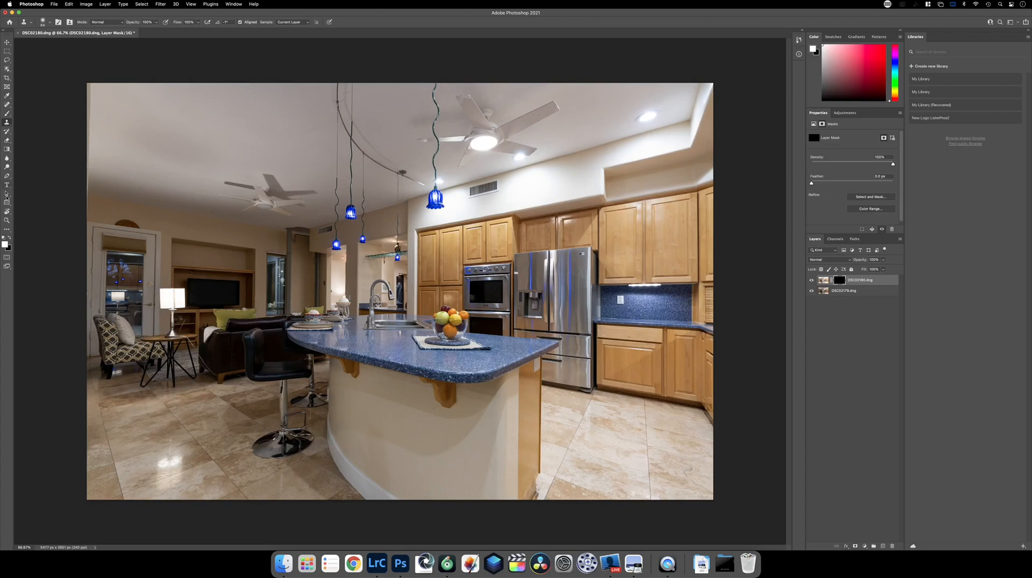
drag(174, 238, 295, 237)
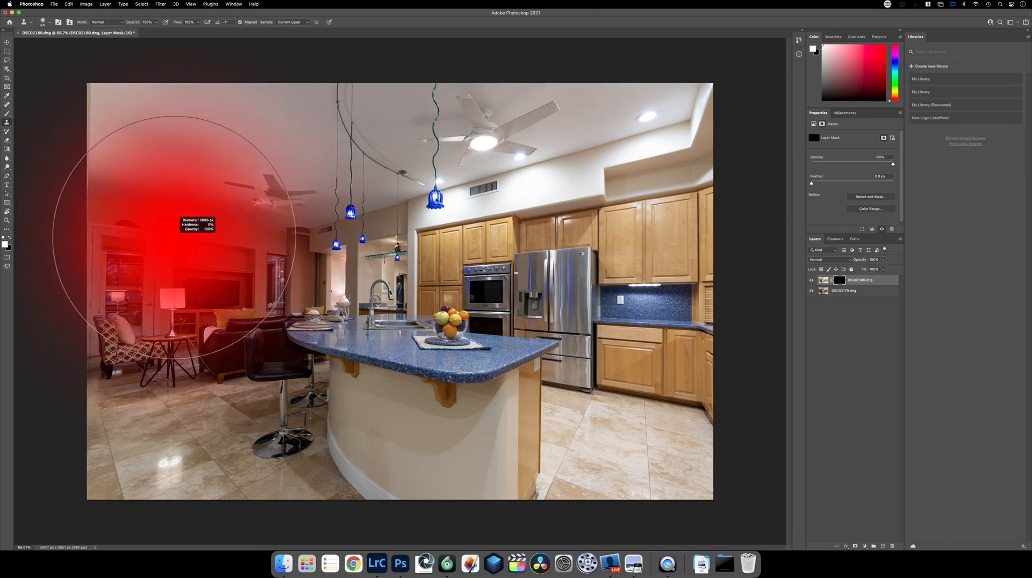
click(199, 297)
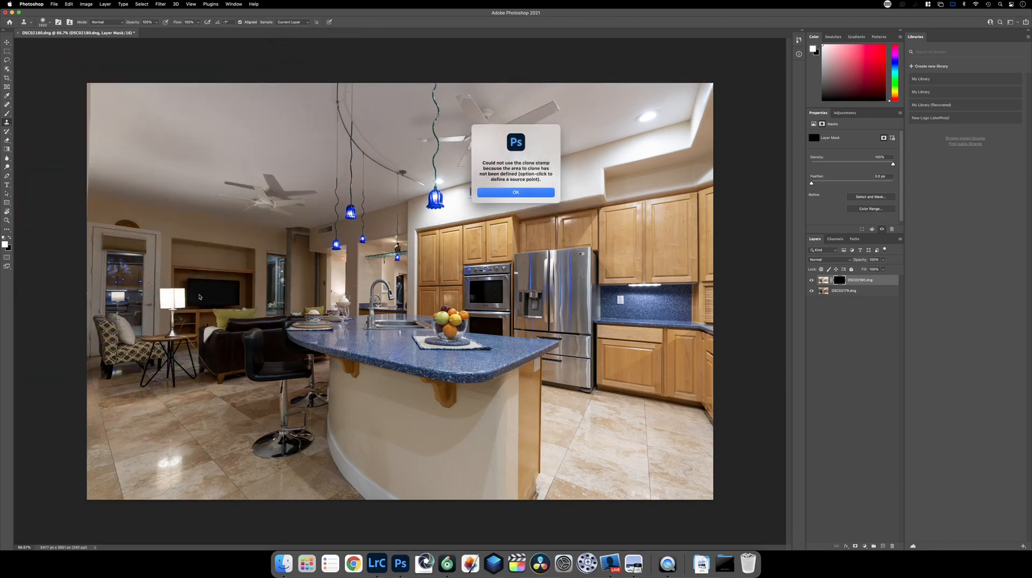
click(527, 195)
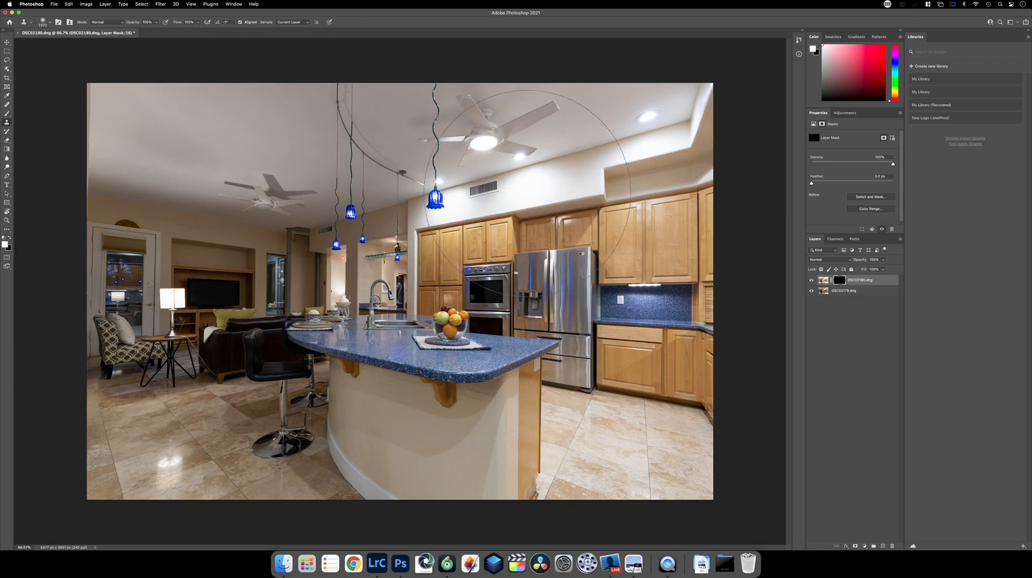
Paint white on the layer mask with a large, soft, low-flow Brush to brighten the living area and the floor beside the island.
click(7, 114)
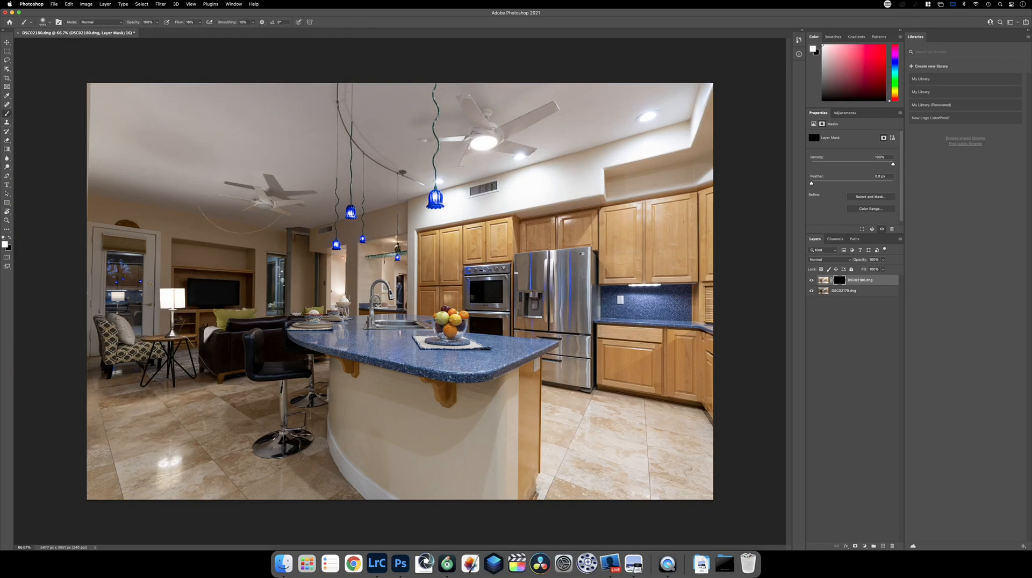
drag(224, 235, 299, 222)
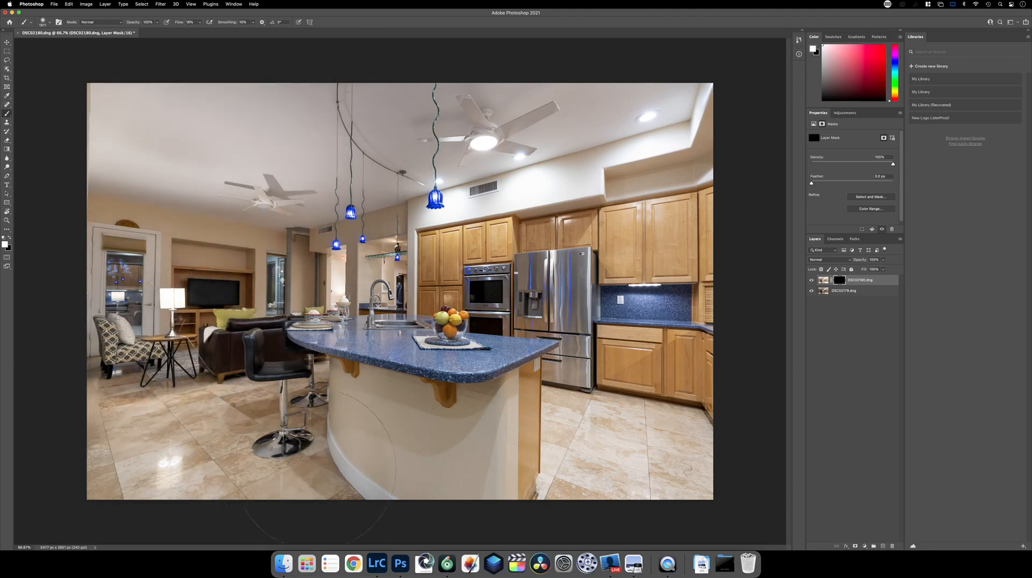
drag(347, 244, 366, 204)
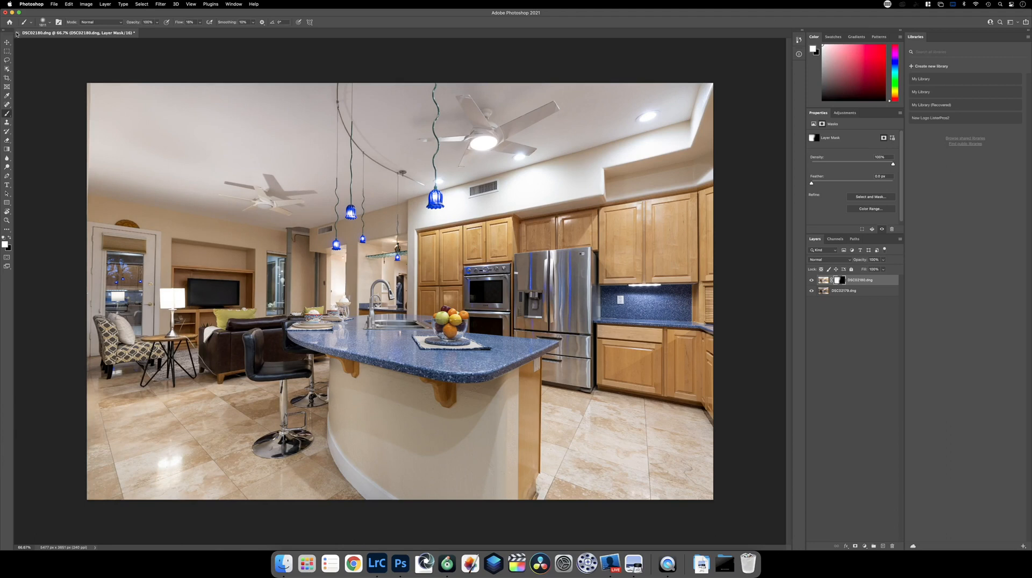
Close the blended kitchen document, saving its changes, and return to Lightroom Classic.
click(17, 33)
click(516, 181)
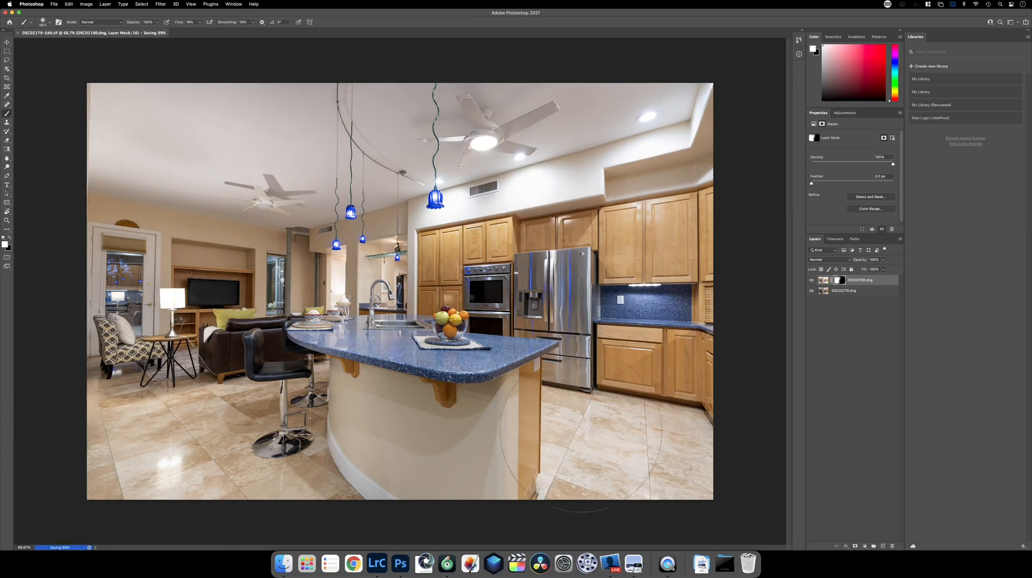
click(377, 565)
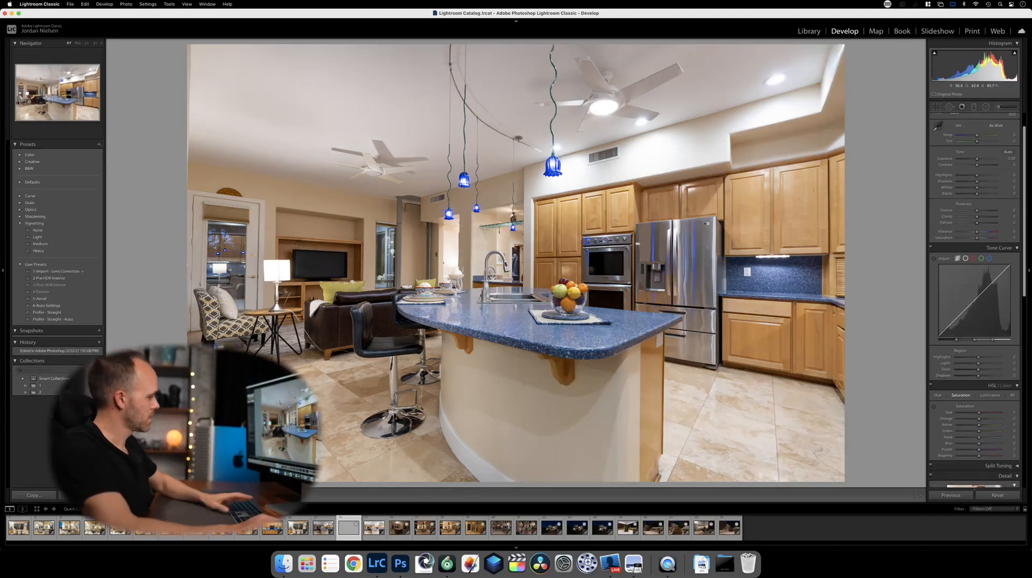
Remove the two source kitchen exposures from the Quick Collection, keeping the blended TIFF.
click(321, 528)
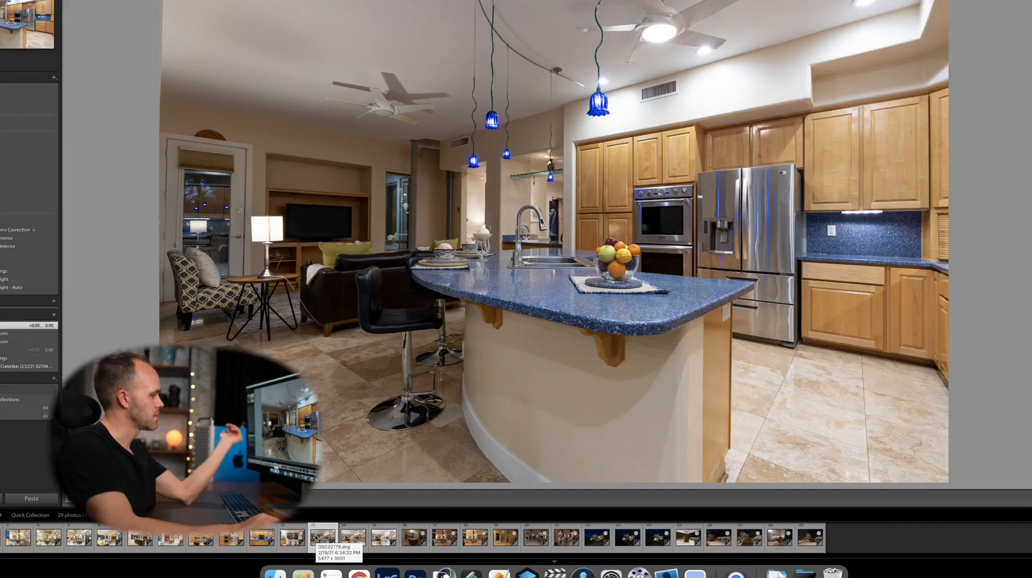
right_click(319, 529)
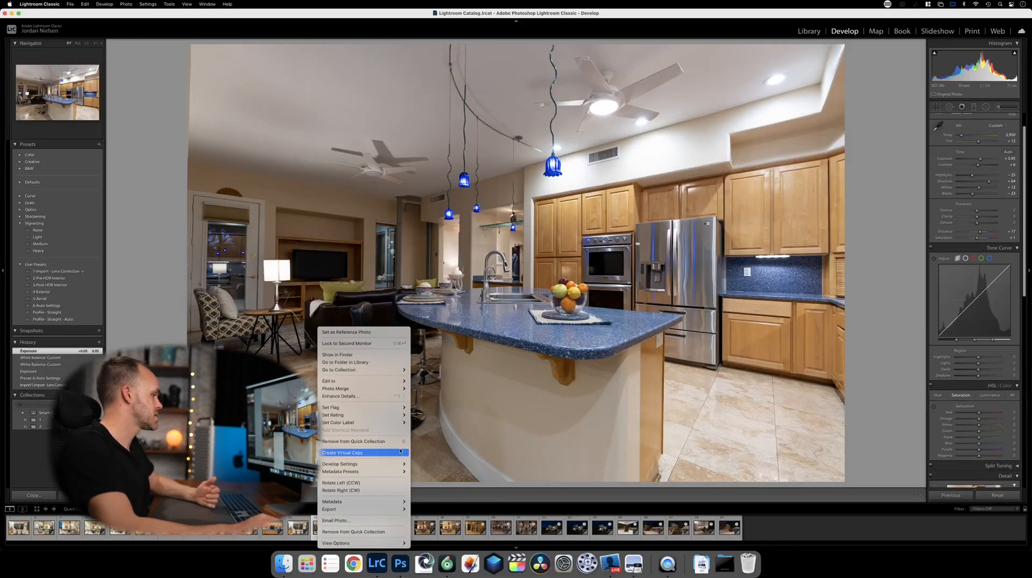
click(400, 452)
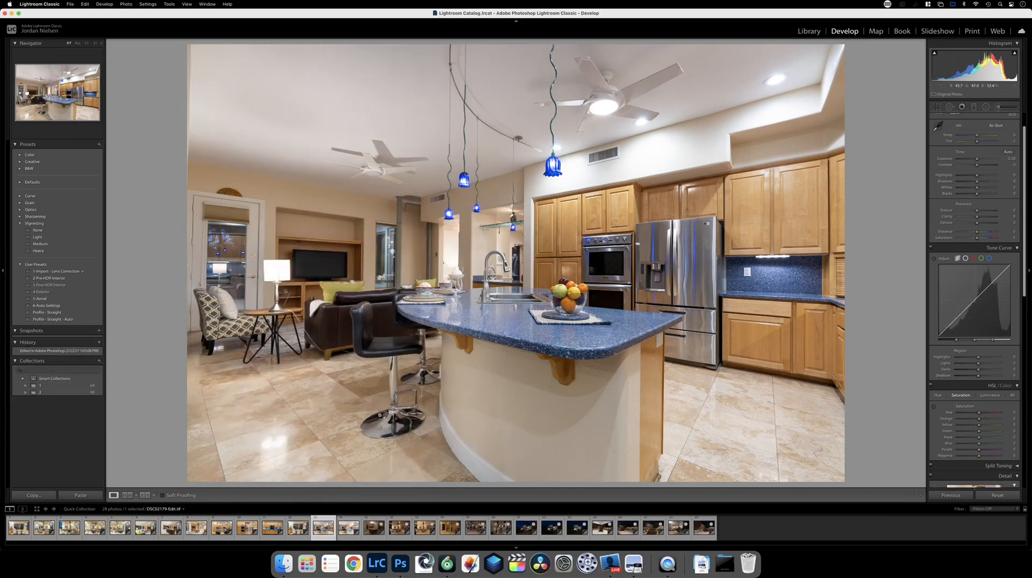
click(344, 528)
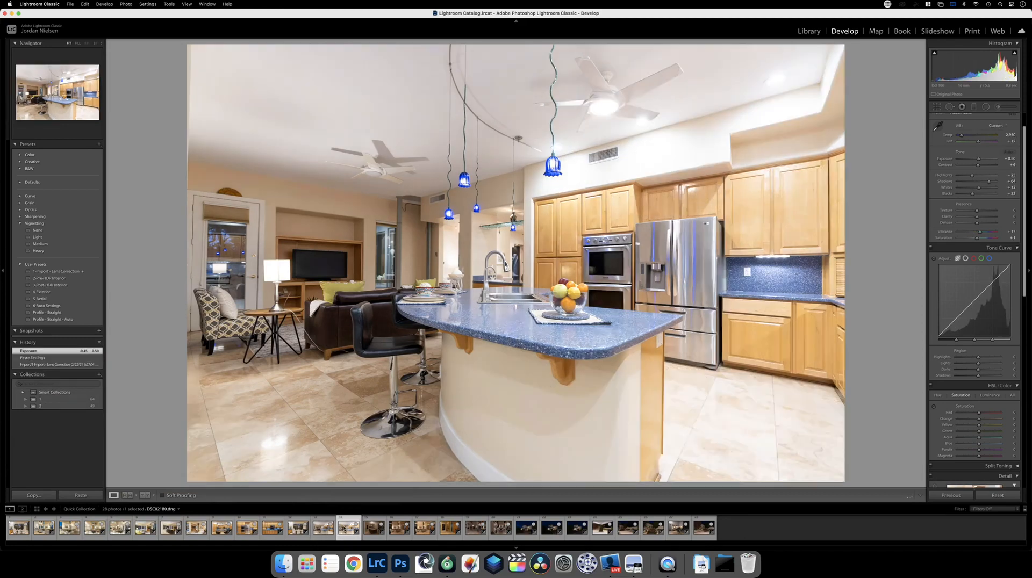
key(Delete)
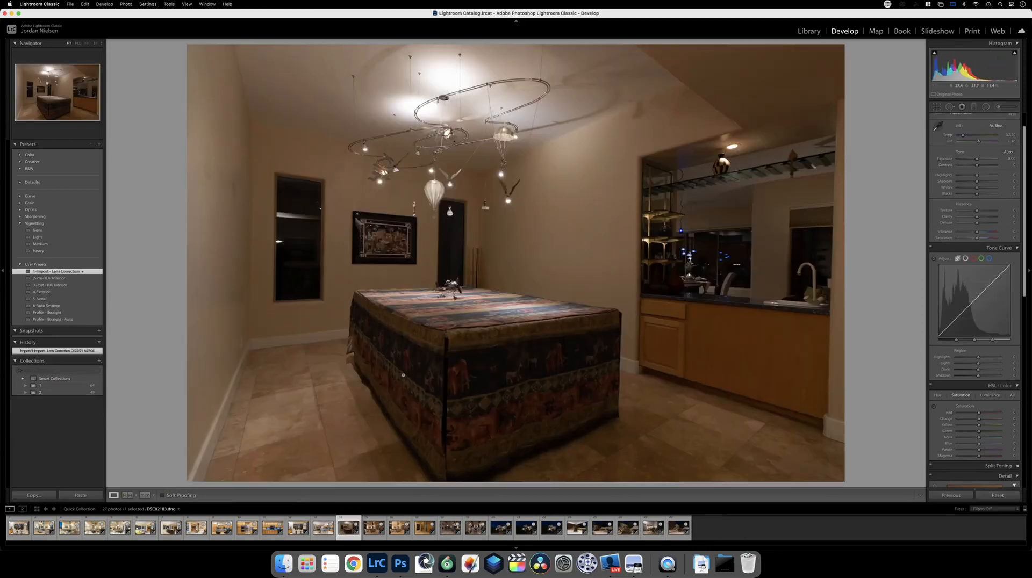
Apply the Profile - Straight - Auto preset to the covered-table room photo, brighten it, and neutralise its white balance from the baseboard.
click(63, 320)
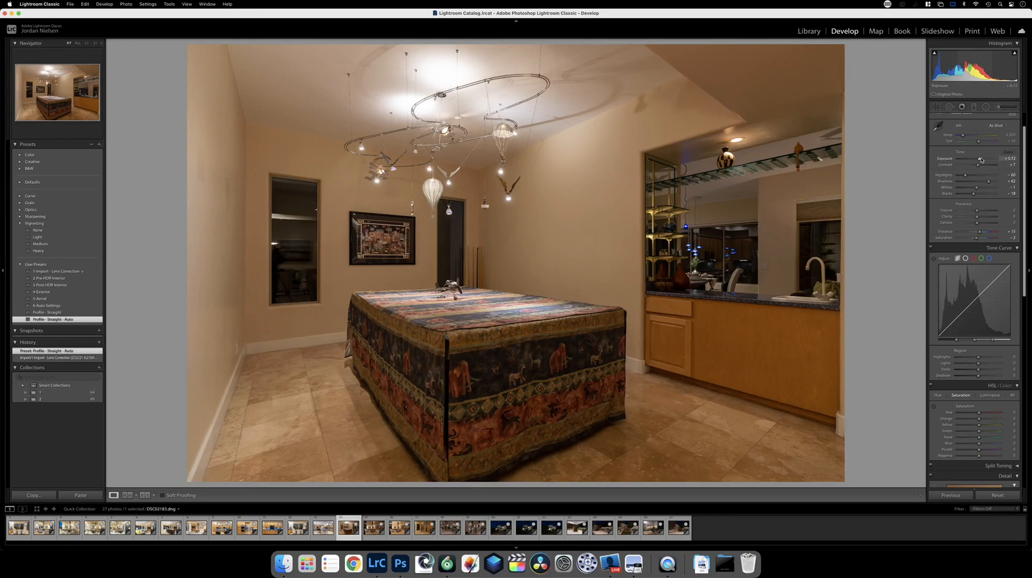
drag(979, 161, 984, 159)
key(w)
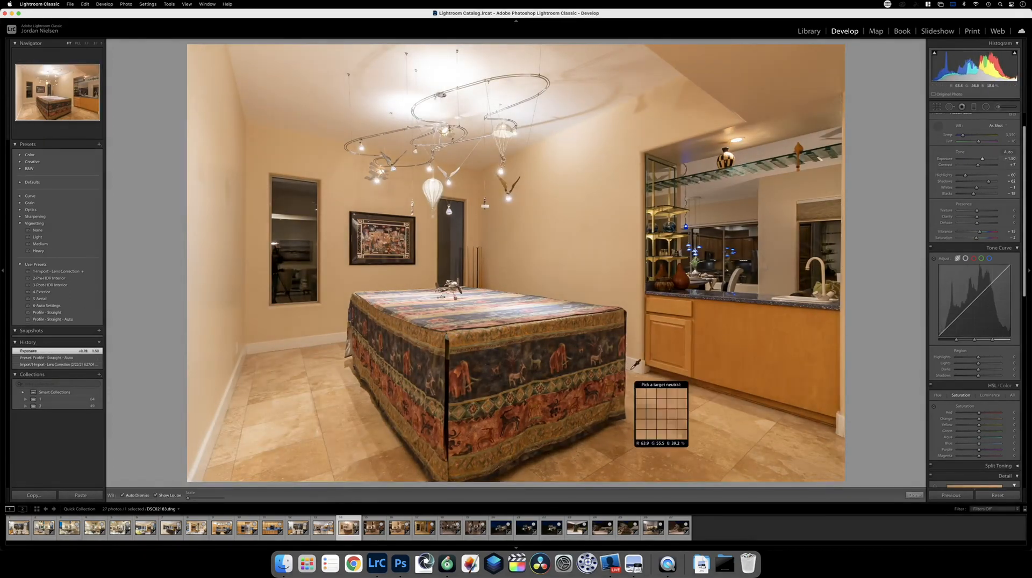
click(636, 362)
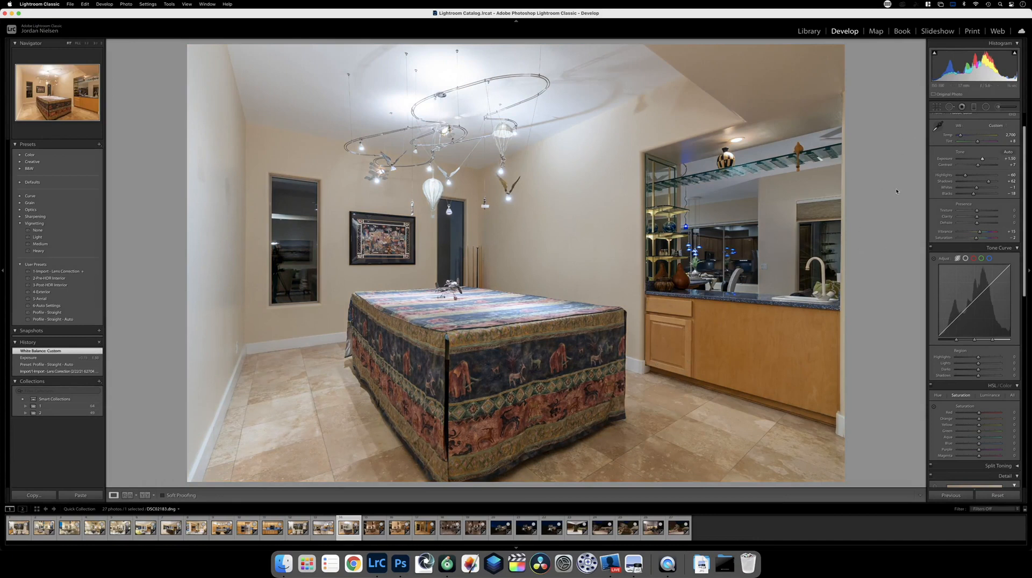
Set the covered-table room photo's highlights to -100 and exposure to +1.60, and warm its temperature to 2,890.
drag(964, 176, 984, 153)
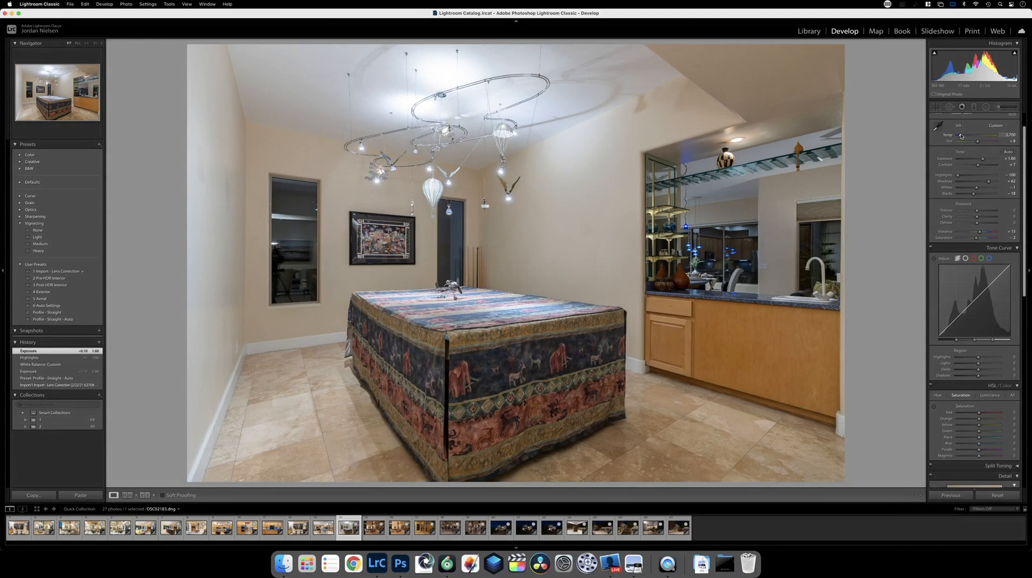
drag(960, 136, 961, 136)
drag(961, 137, 962, 136)
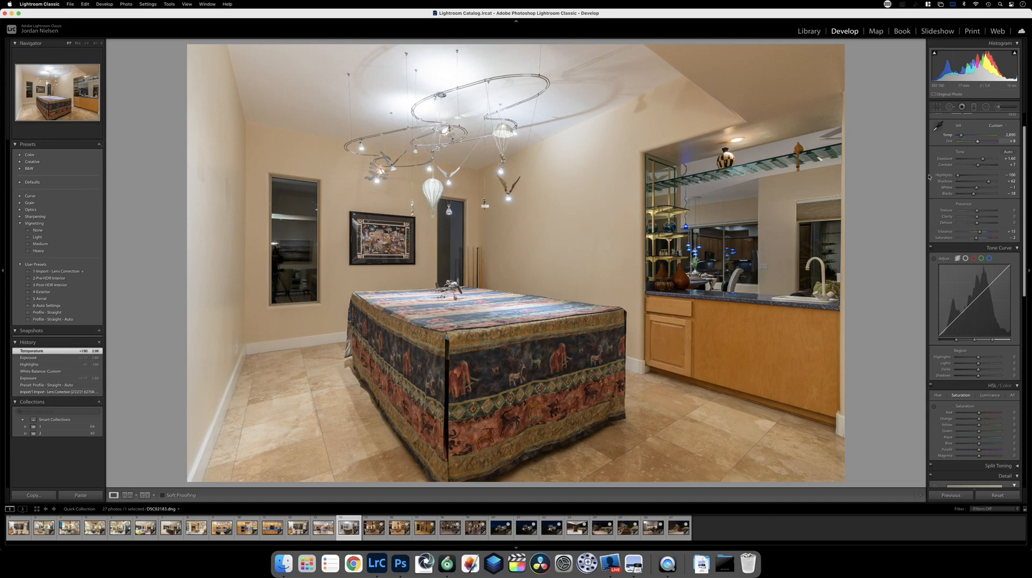
Paint a 0.44 exposure adjustment with an enlarged Adjustment Brush over the bar side of the room, from the ceiling to the floor.
click(999, 108)
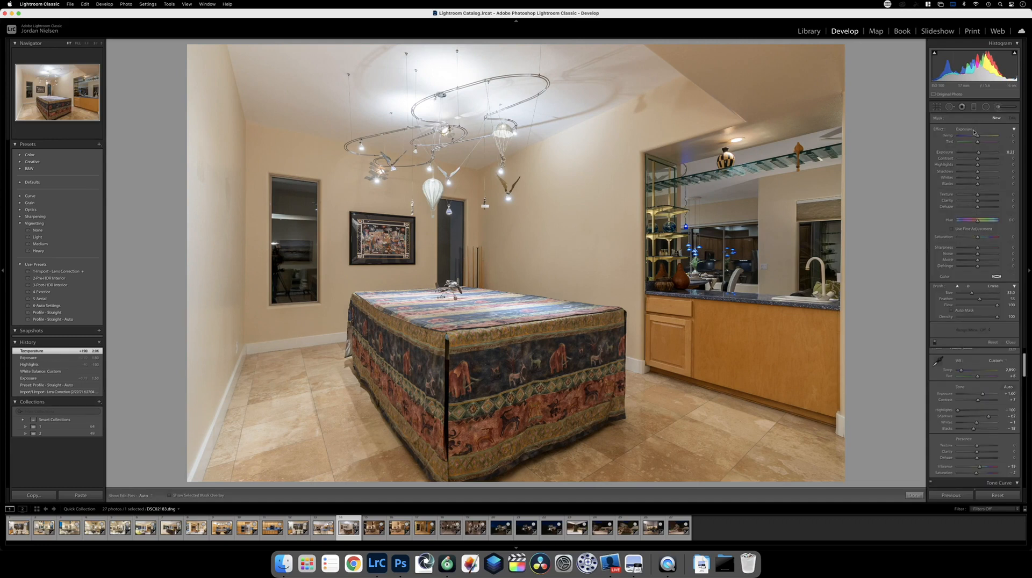
drag(980, 154, 979, 155)
key(bracketright)
key(bracketright)
scroll(704, 180, down, 1)
drag(729, 102, 798, 442)
mouse_move(700, 389)
mouse_down()
mouse_move(516, 435)
mouse_move(764, 414)
mouse_move(852, 279)
mouse_move(844, 1)
mouse_up()
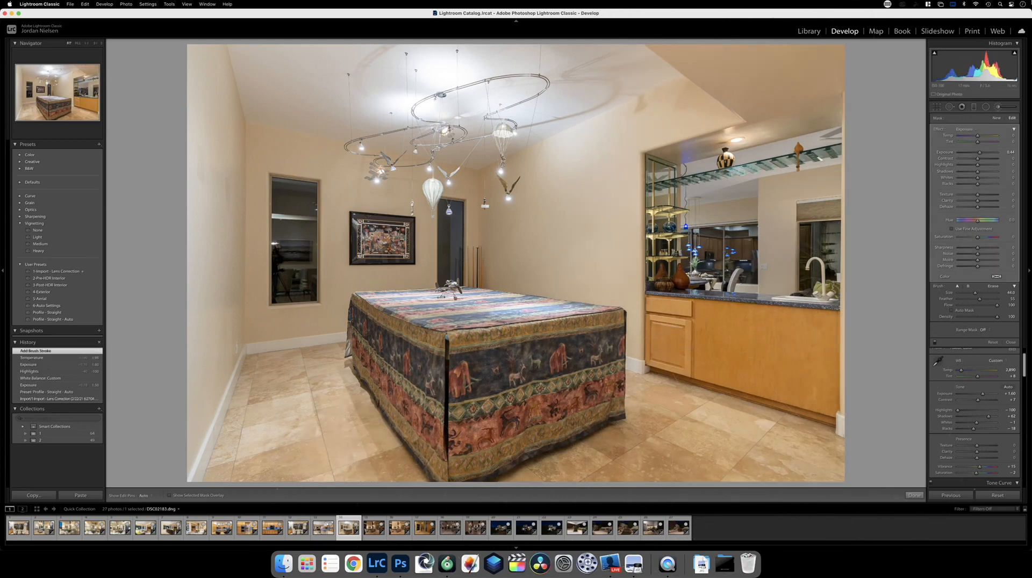
Cool the temperature of the brushed bar-side adjustment slightly, and heal the camera reflection in the narrow window with Spot Removal.
drag(978, 136, 976, 137)
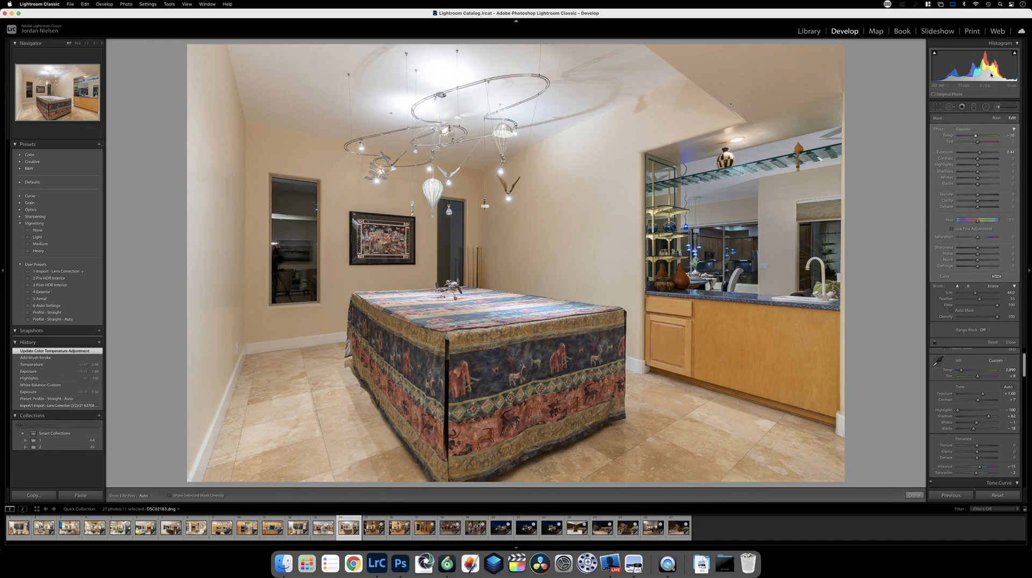
click(949, 107)
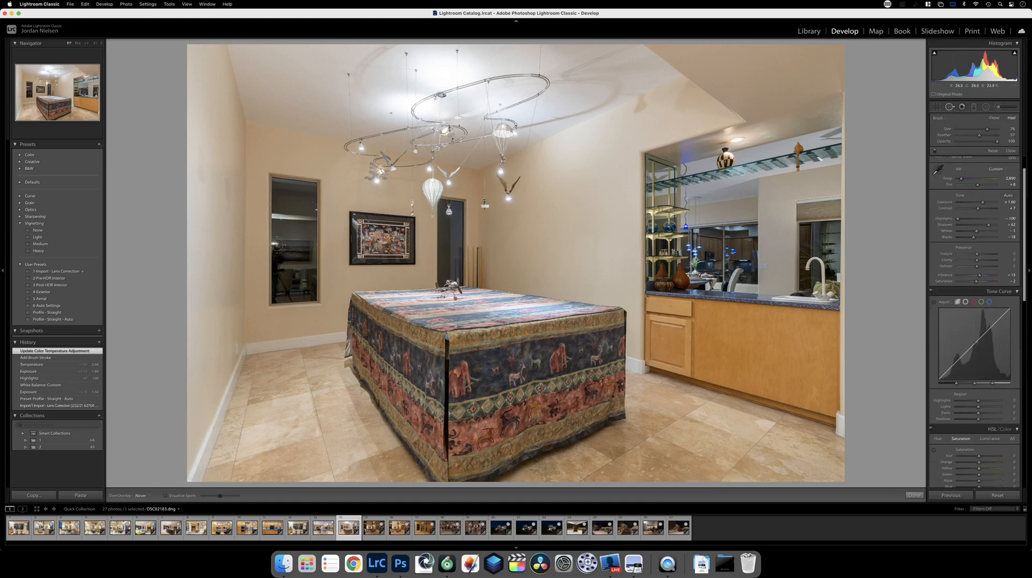
click(305, 316)
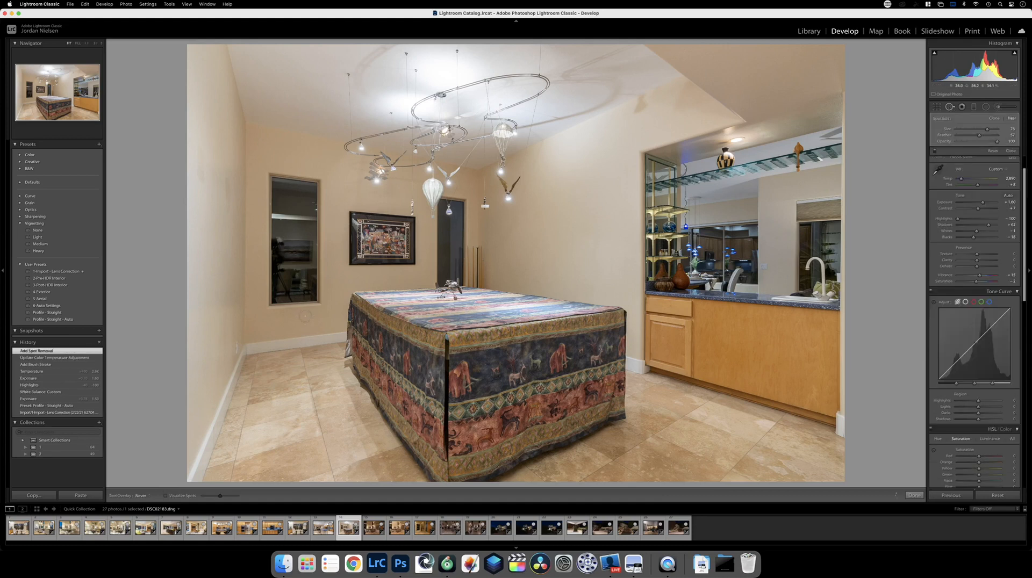
click(281, 272)
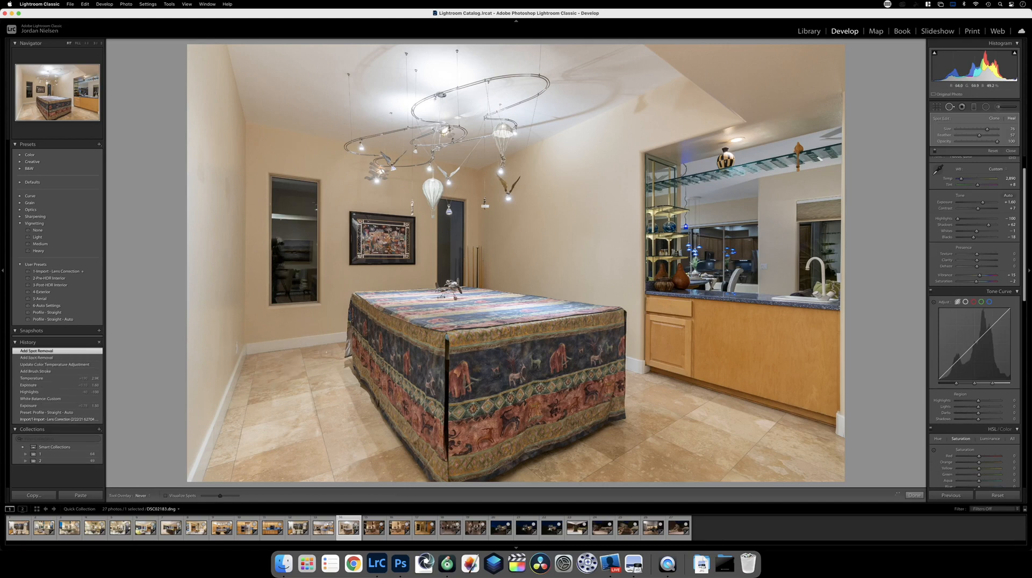
click(287, 294)
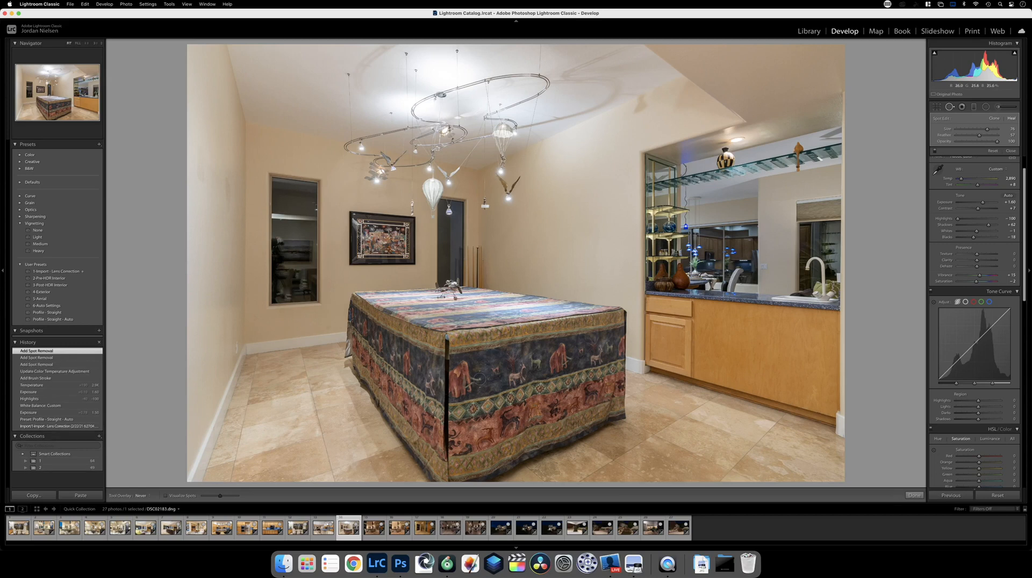
click(915, 496)
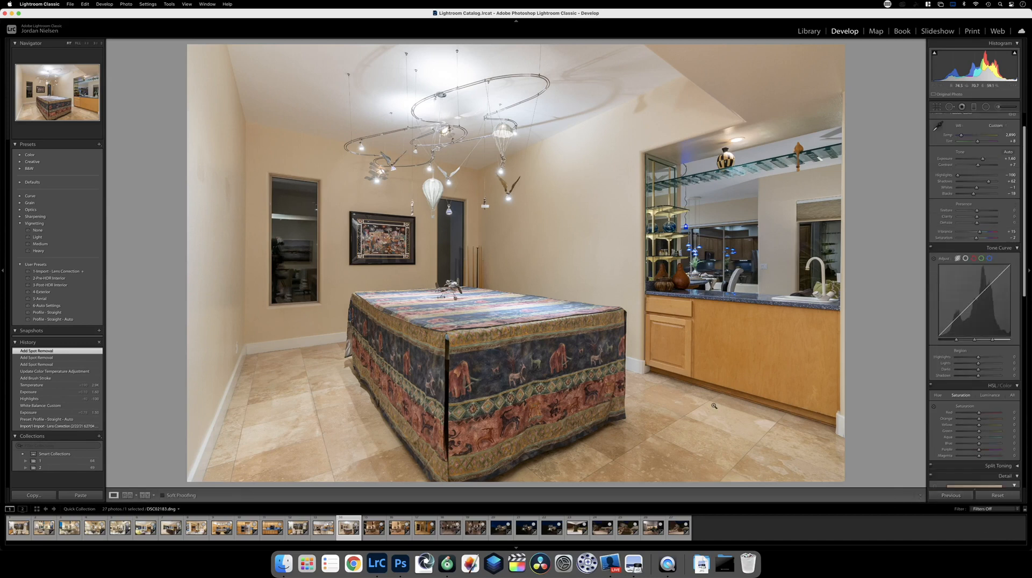
Apply the Profile - Straight - Auto preset to living room photo DSC02187, set exposure to +1.00, and neutralise its white balance from the floor.
key(Right)
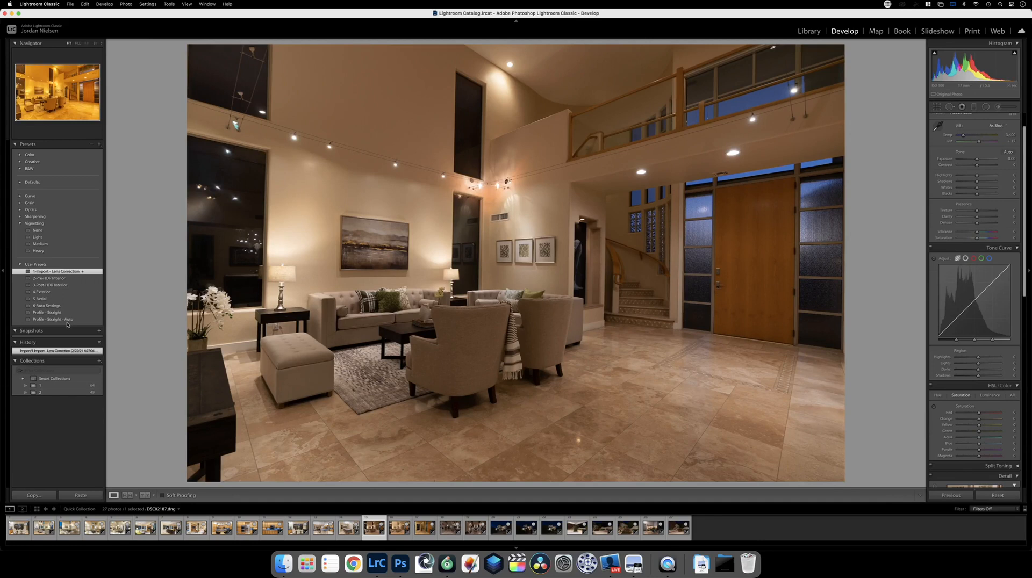
key(Right)
key(Right)
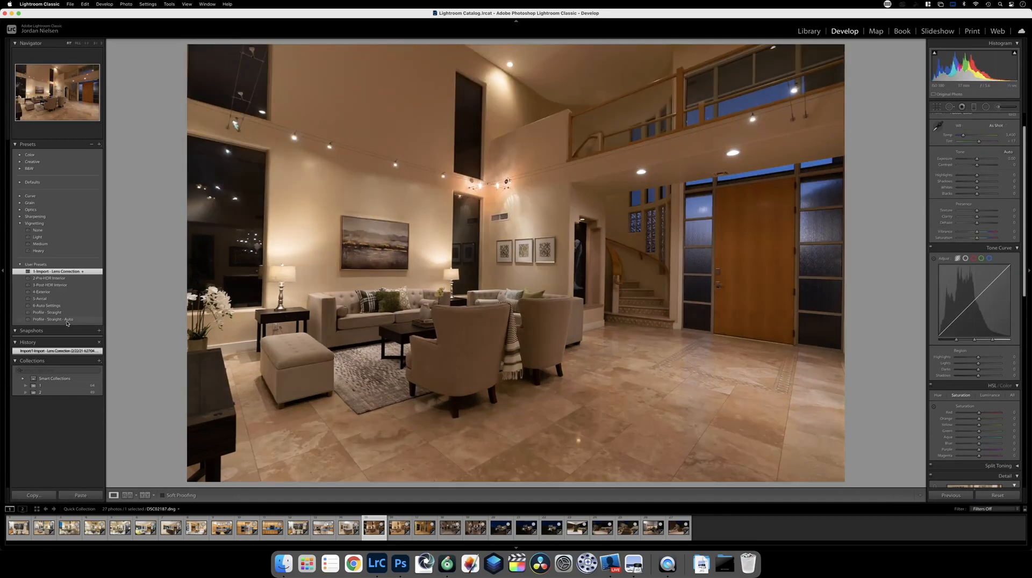
click(67, 321)
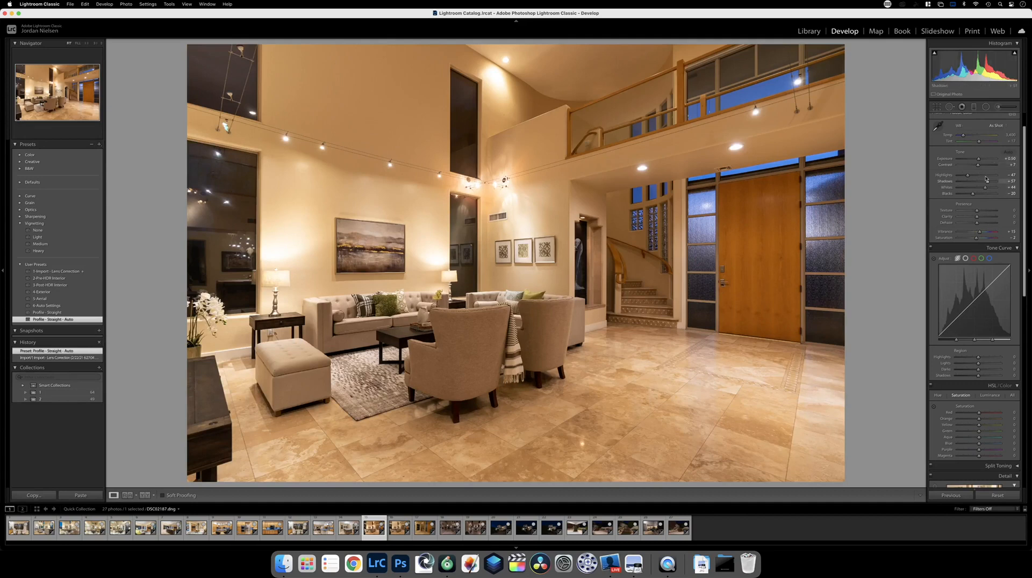
drag(978, 161, 981, 160)
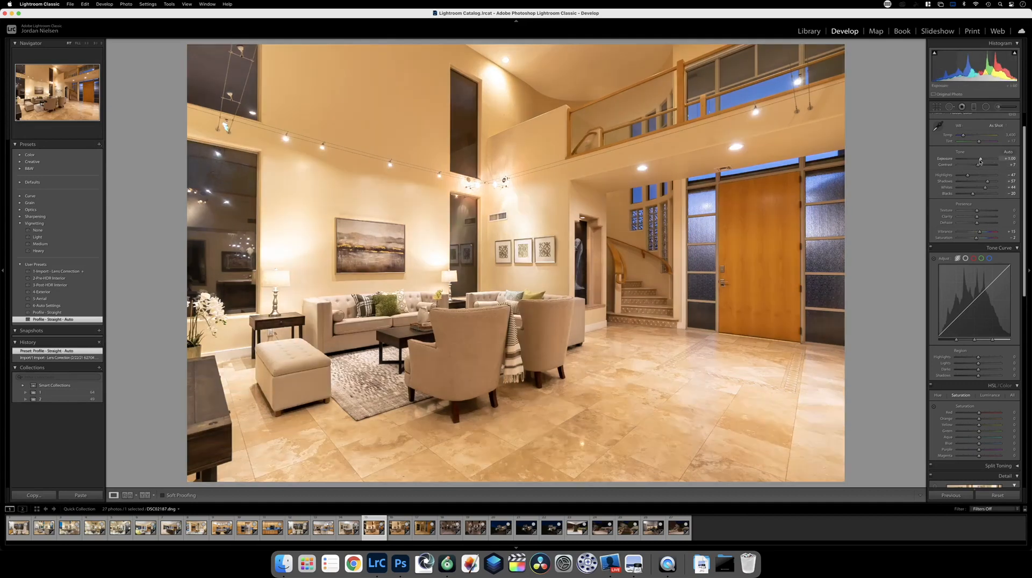
click(938, 126)
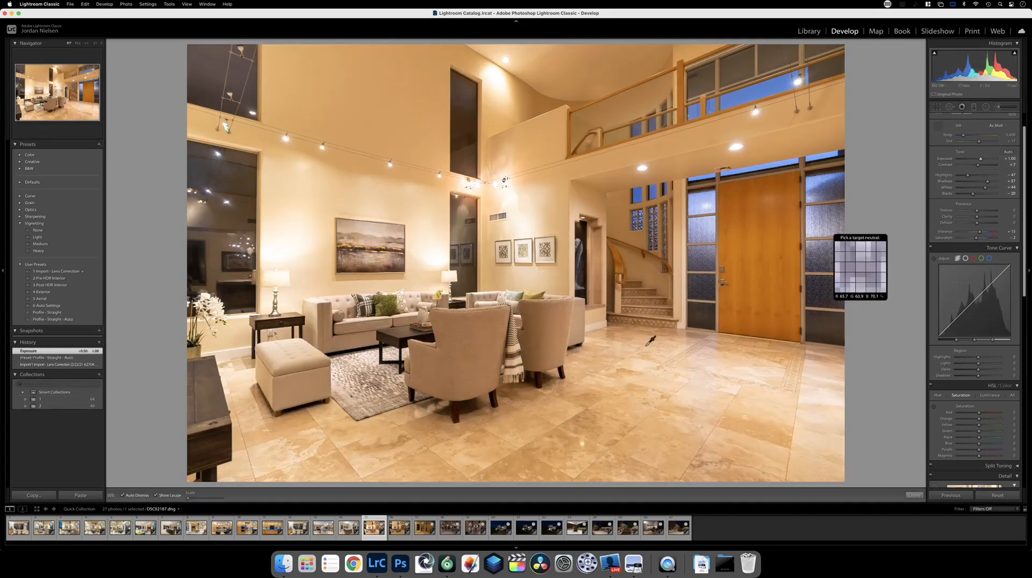
click(669, 333)
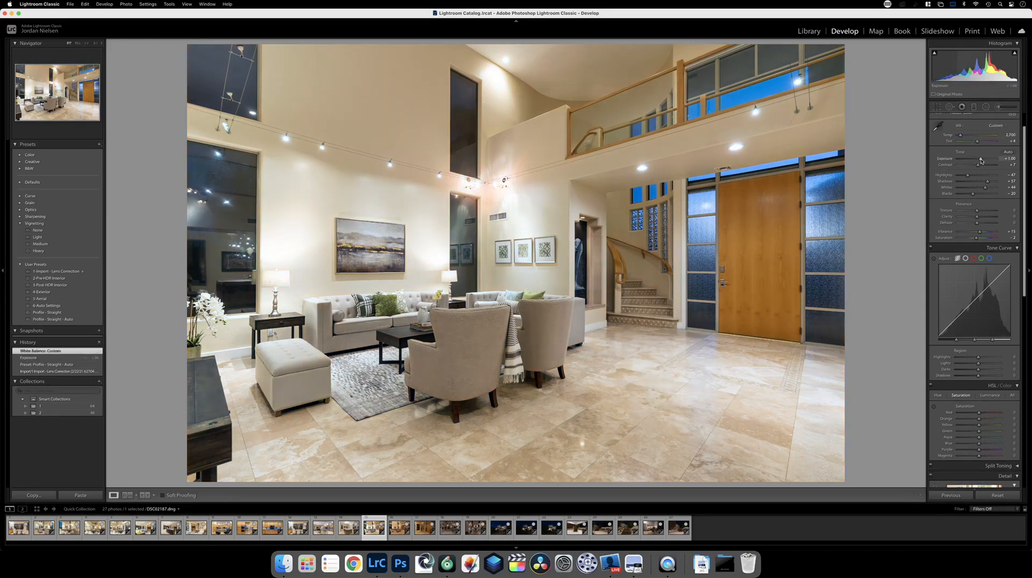
Set the living room photo's temperature to 2,947, highlights to -100 and exposure to +1.40.
drag(981, 160, 983, 160)
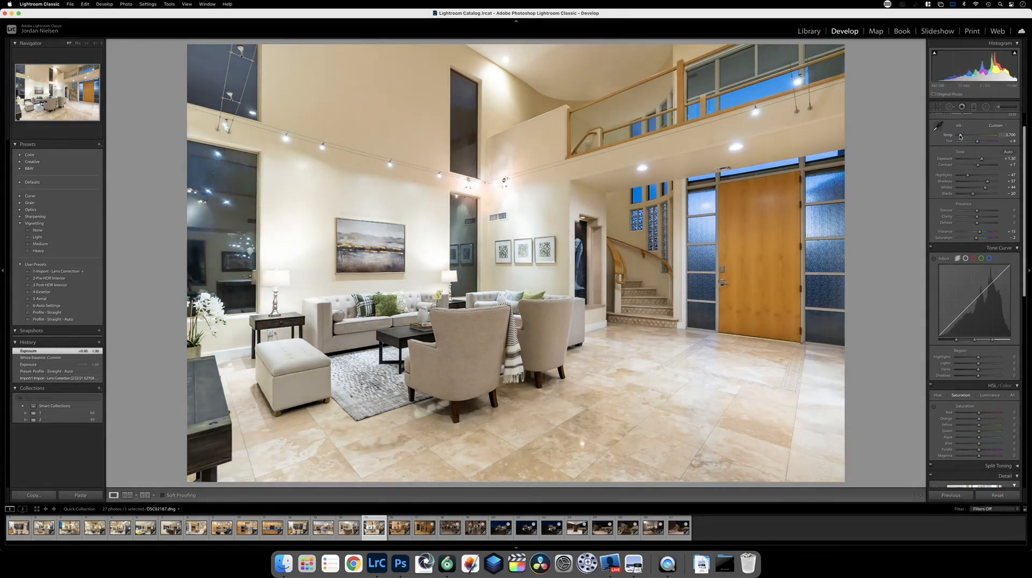
drag(961, 136, 962, 136)
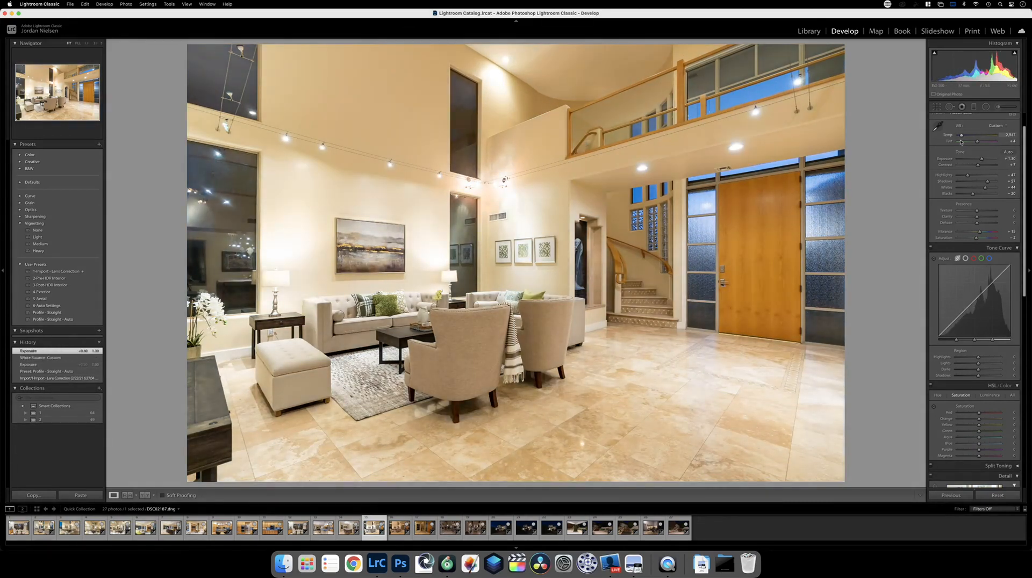
drag(967, 176, 950, 178)
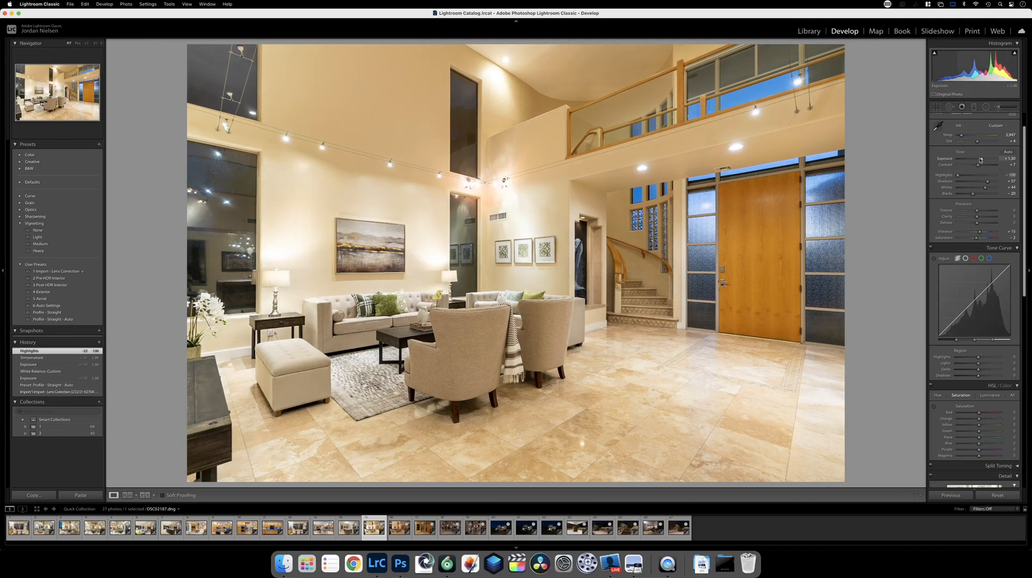
drag(982, 161, 982, 160)
Reduce the cream wall's colour with targeted saturation adjustment, setting orange to -10 and yellow to -15.
click(933, 408)
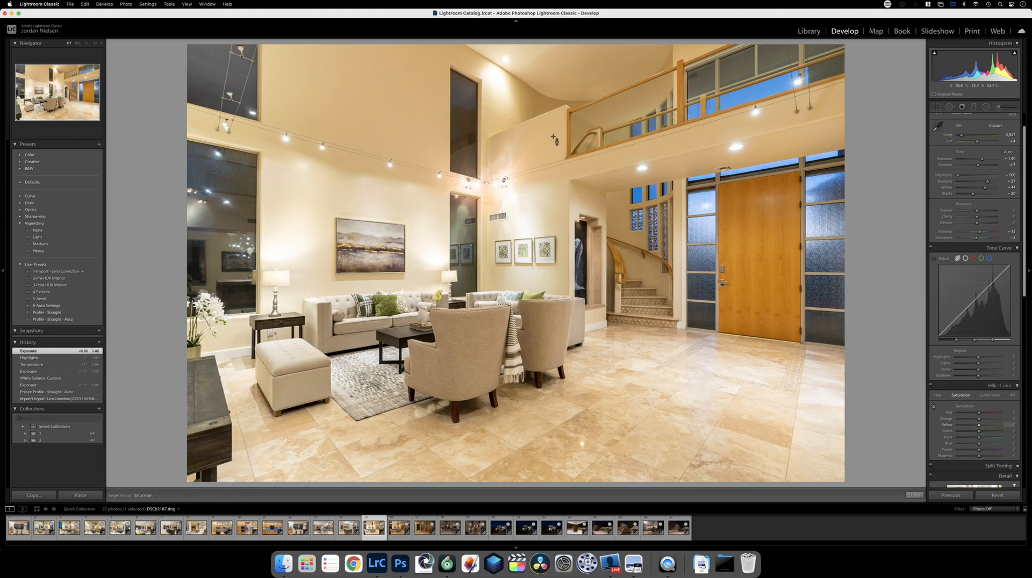
drag(544, 139, 544, 148)
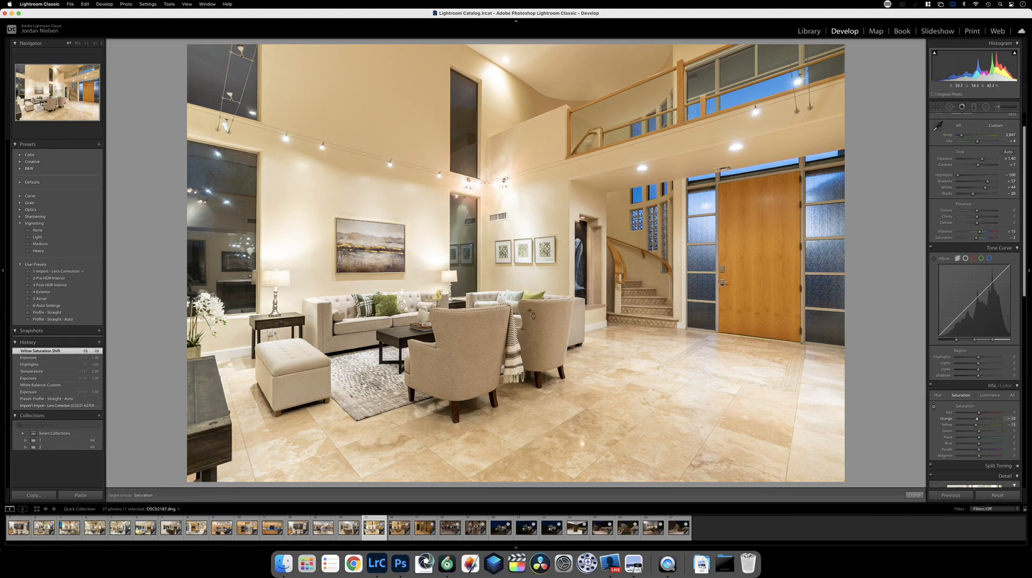
Copy the develop settings onto the next living room shot, DSC02189, and set its exposure to +0.80.
click(32, 495)
key(Return)
key(Right)
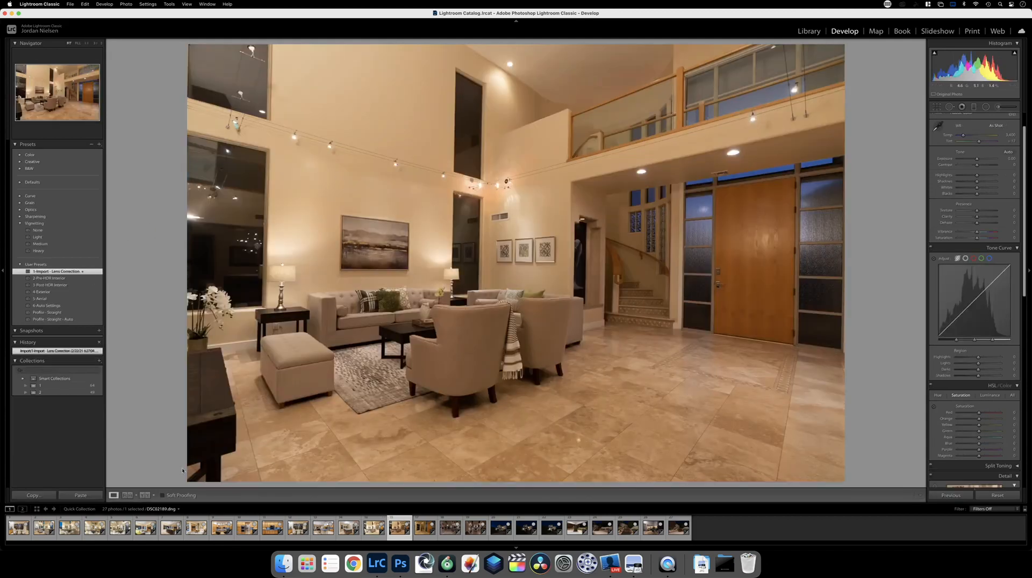
click(90, 496)
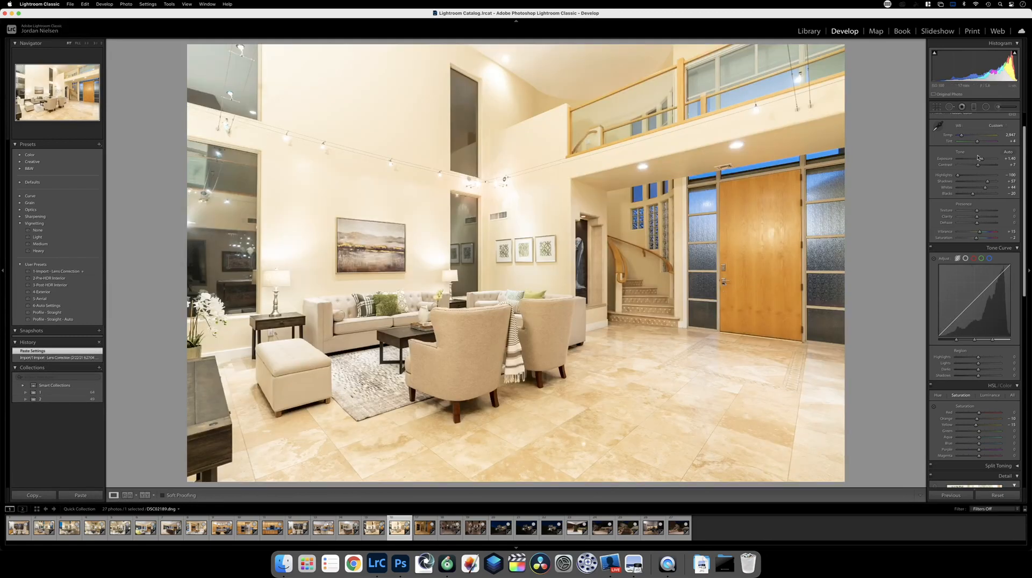
drag(981, 159, 980, 161)
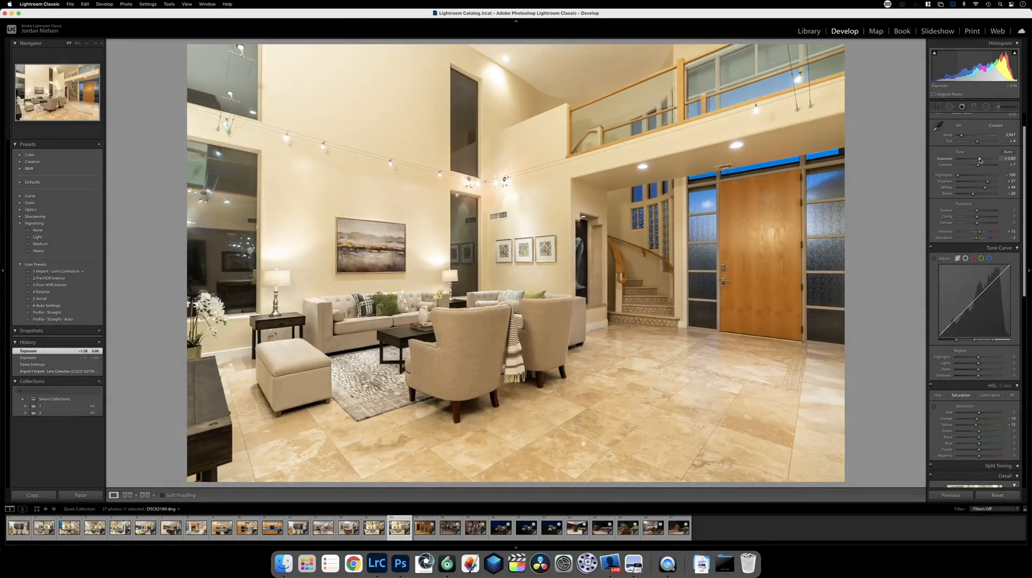
Compare the wall brightness and colour of living room shots DSC02187 and DSC02189, ending on DSC02189.
key(Left)
key(Right)
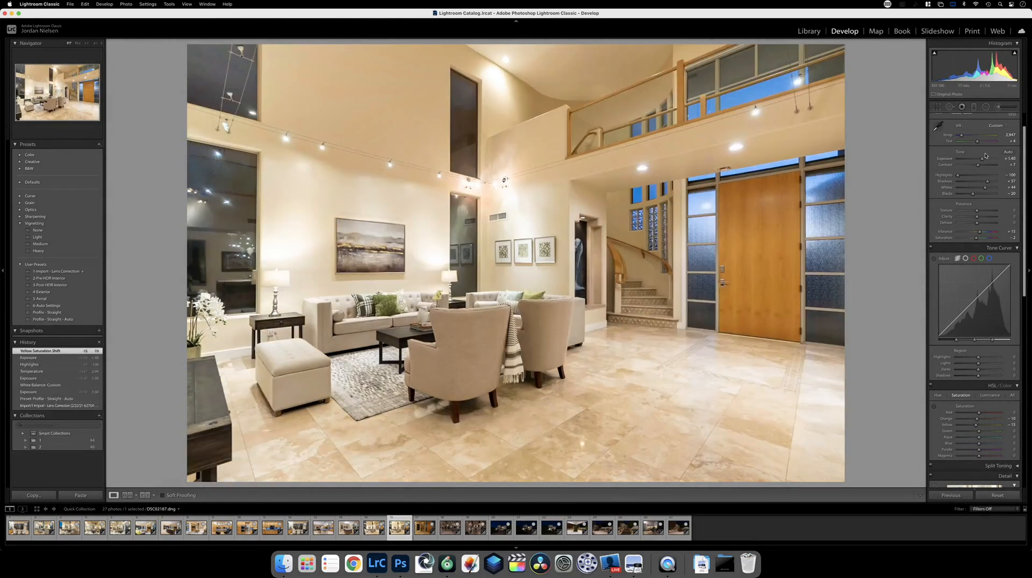
key(Left)
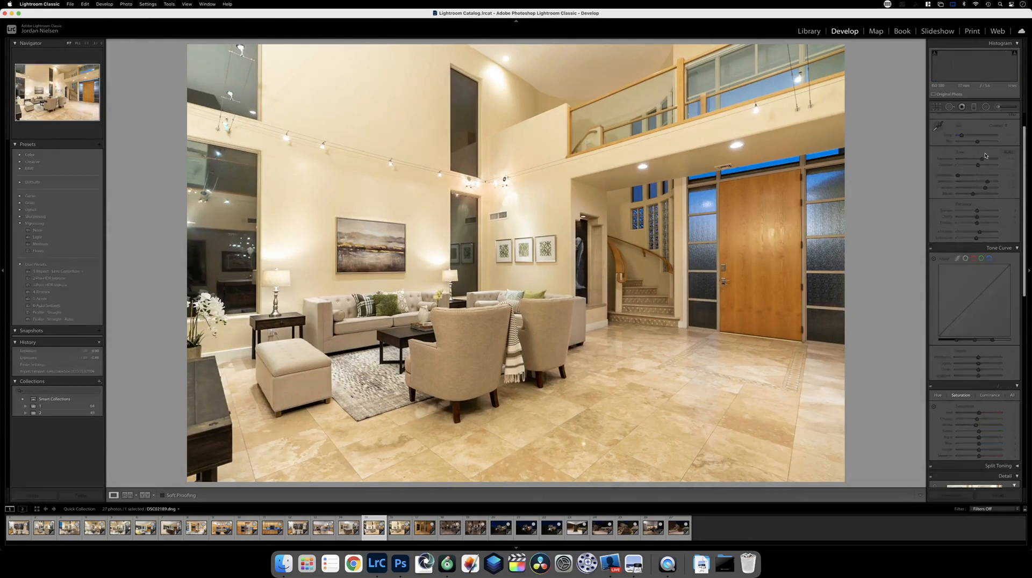
key(Right)
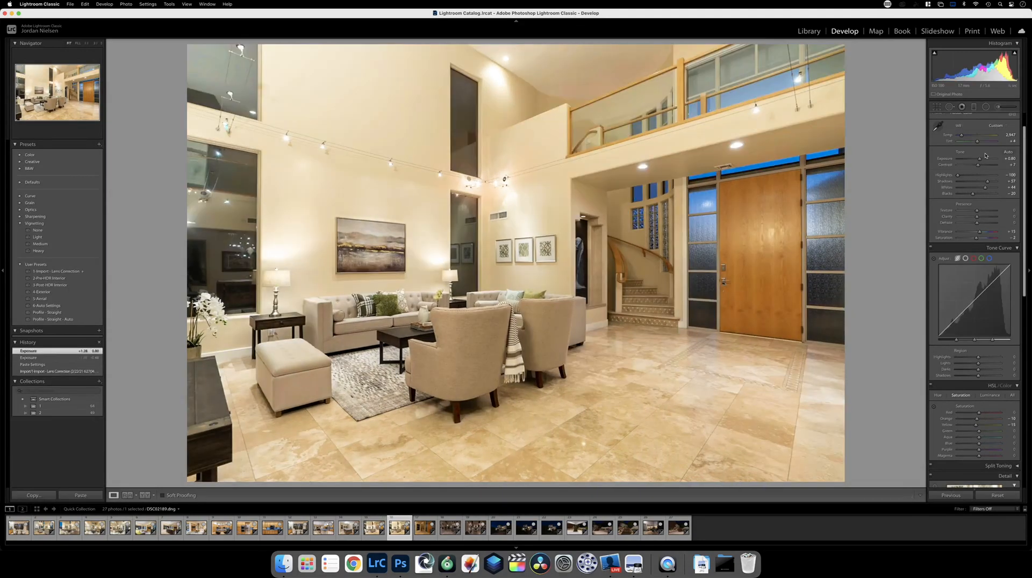
key(Left)
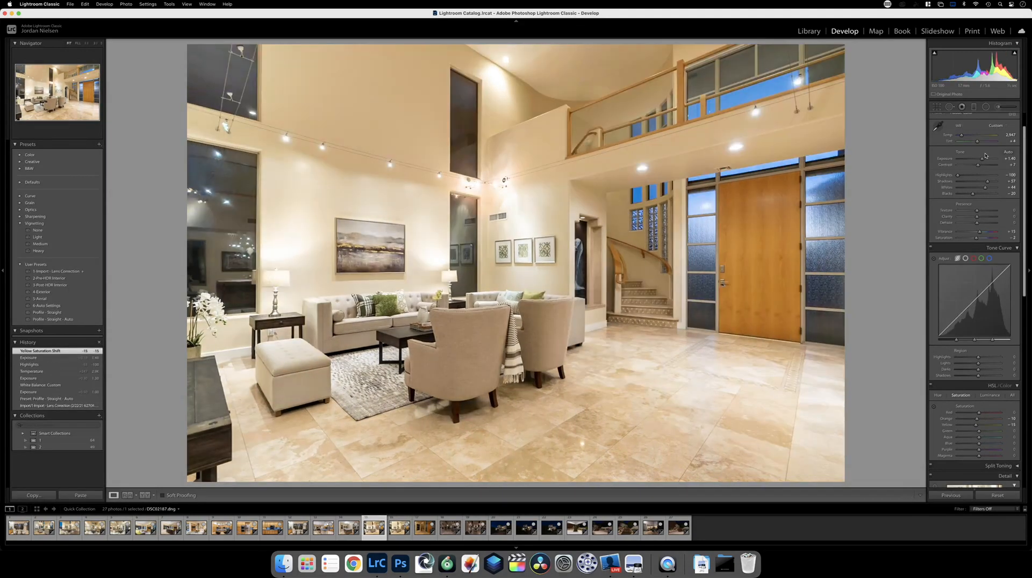
key(Right)
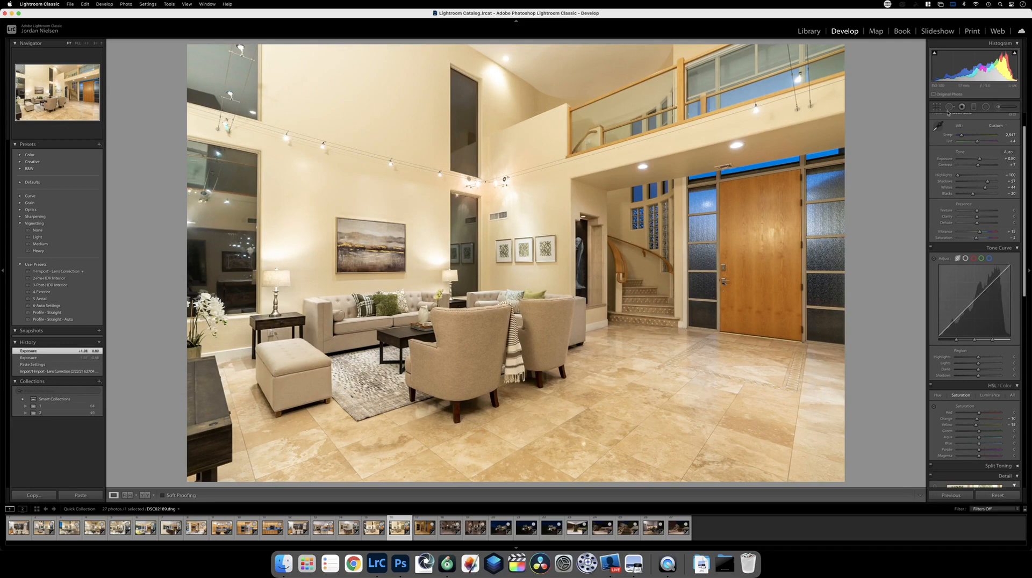
Neutralise DSC02189's white balance from the baseboard near the stairs, then fine-tune temperature to 2,744 and exposure to +1.05.
key(w)
click(599, 323)
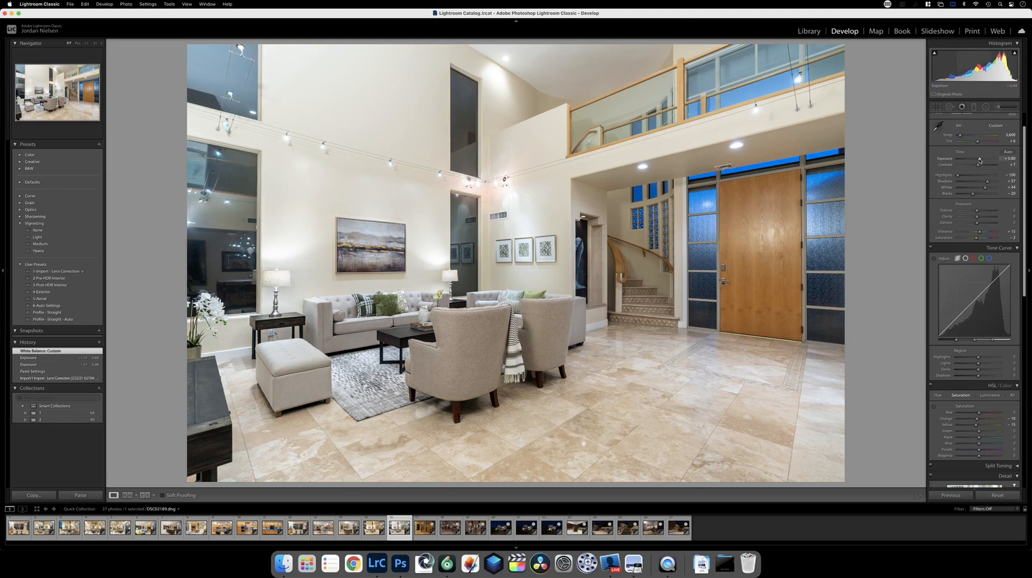
drag(980, 160, 981, 159)
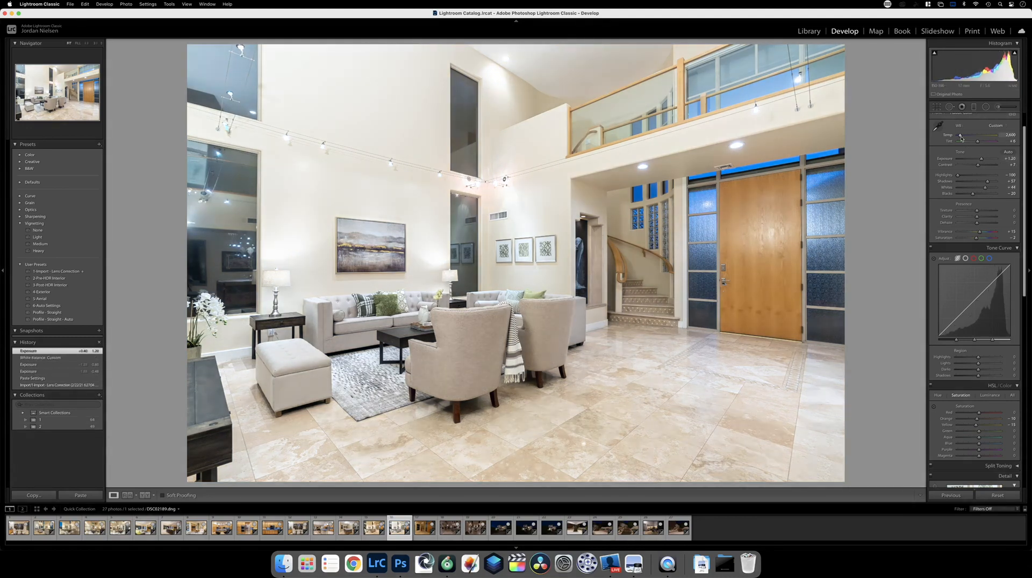
drag(961, 138, 962, 139)
drag(962, 139, 982, 161)
Paint a -0.69 exposure adjustment with an enlarged Adjustment Brush over the bright upper walls of DSC02189.
click(999, 107)
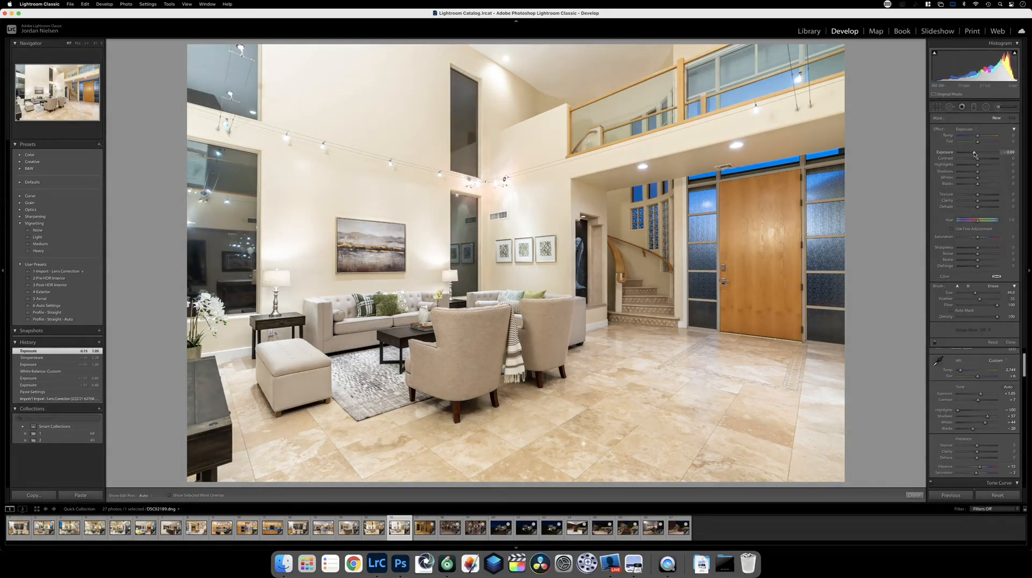
scroll(414, 109, up, 3)
mouse_move(388, 109)
mouse_down()
mouse_move(315, 196)
mouse_move(255, 116)
mouse_move(290, 231)
mouse_move(537, 74)
mouse_move(564, 73)
mouse_up()
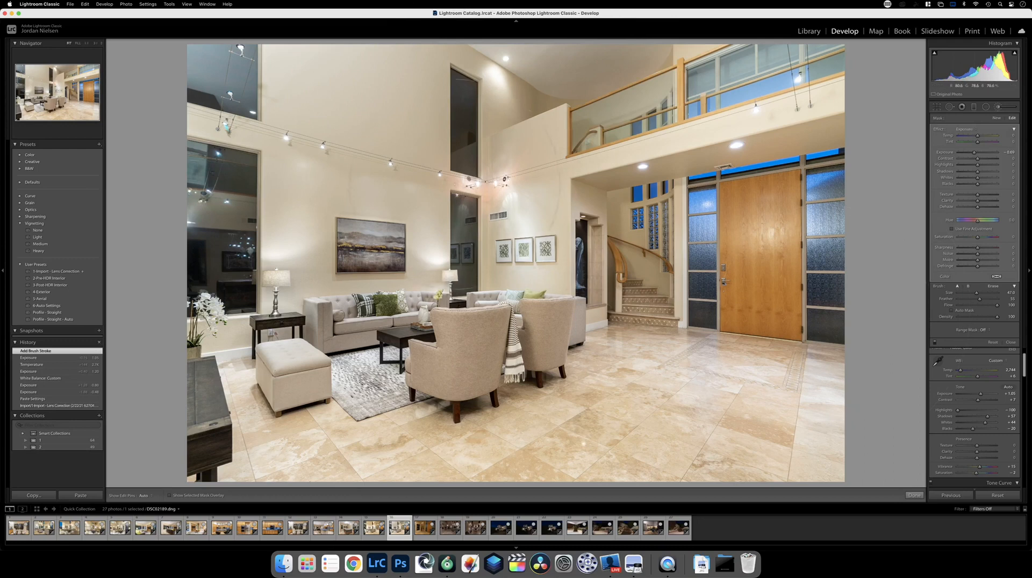
Compare the brushed DSC02189 with the edited DSC02187 to judge which living room version looks better.
key(Left)
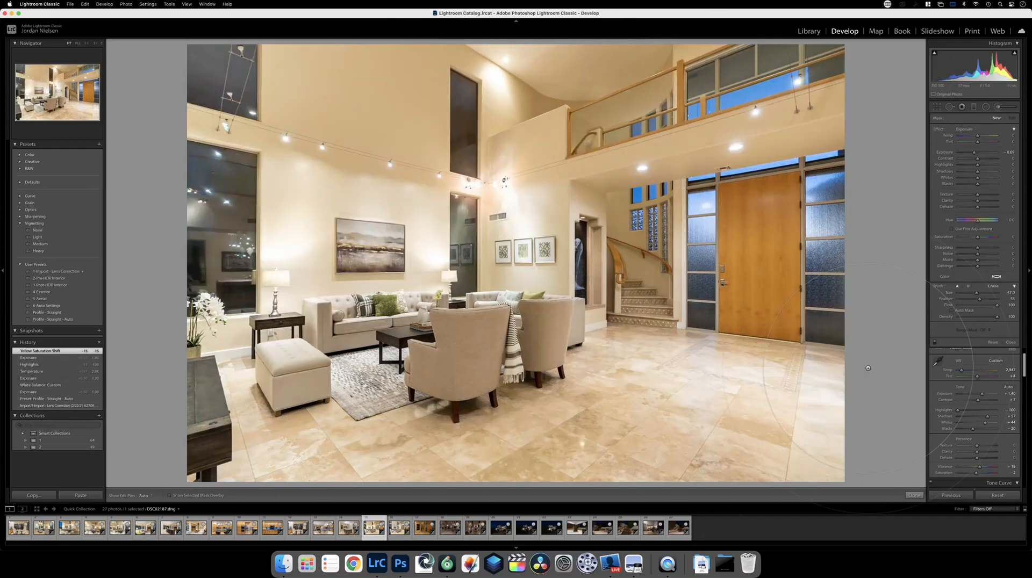
key(Right)
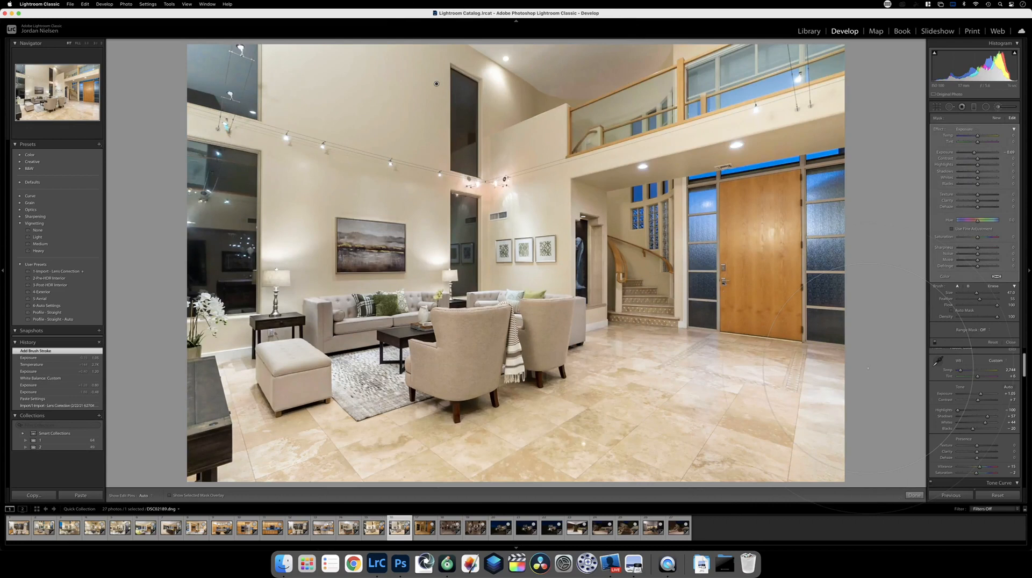
key(Left)
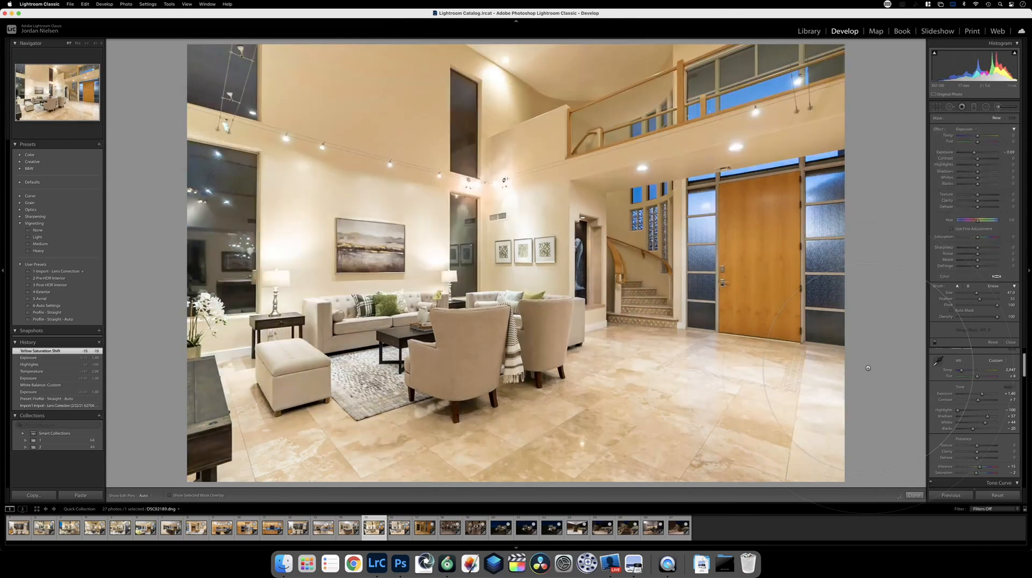
key(Right)
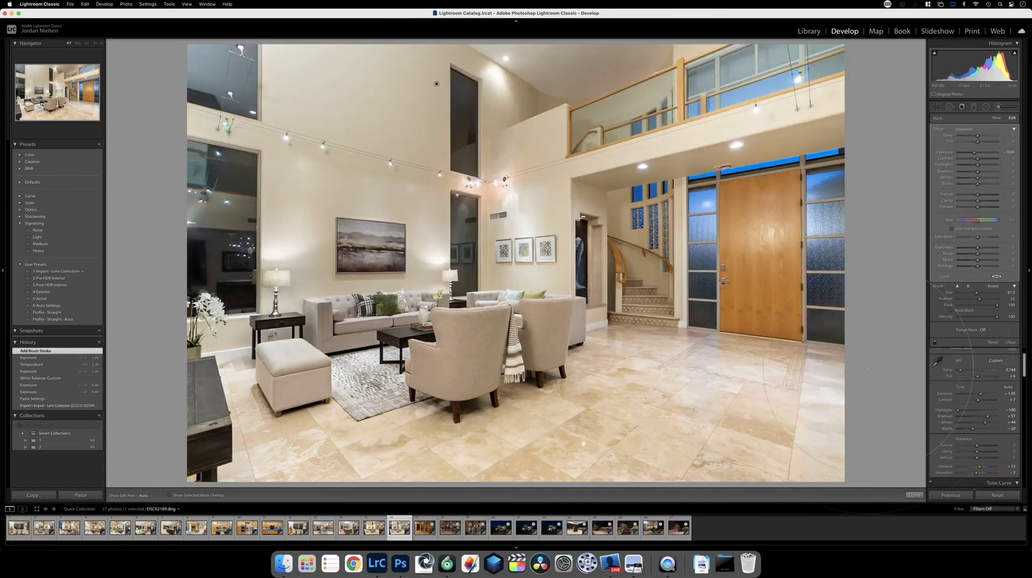
key(Left)
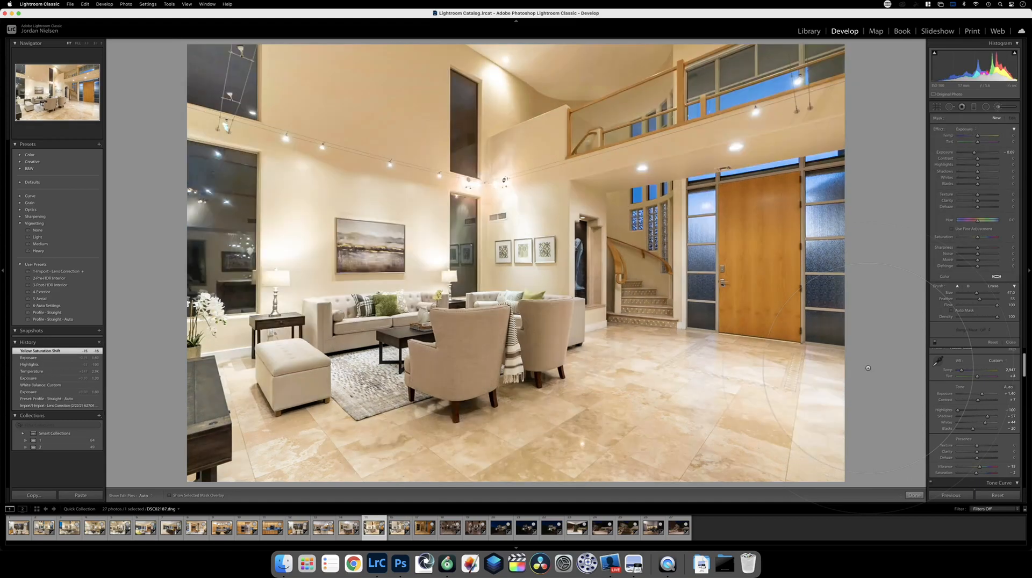
key(Right)
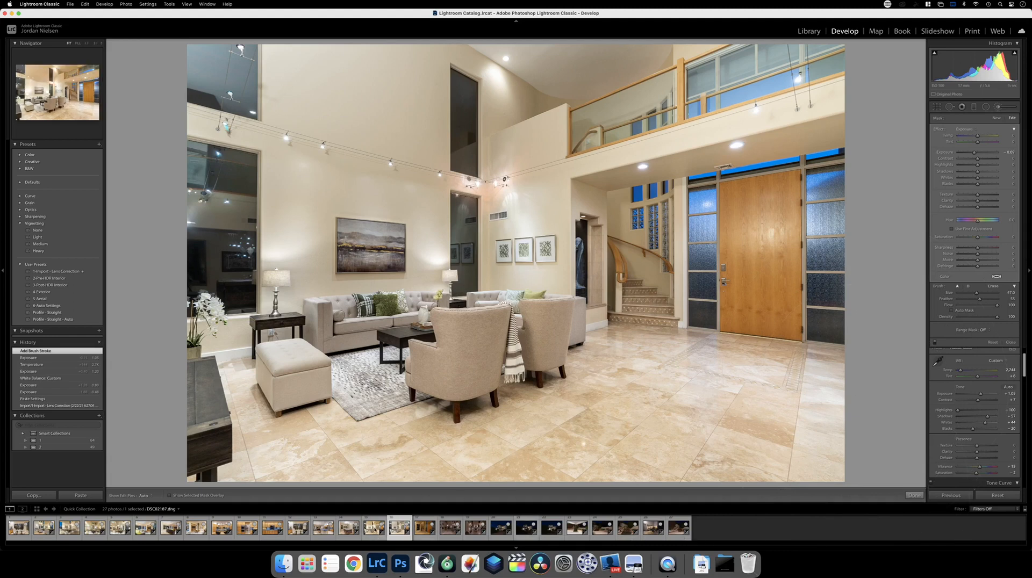
Copy DSC02189's develop settings with the preselected options and paste them onto DSC02187.
click(33, 495)
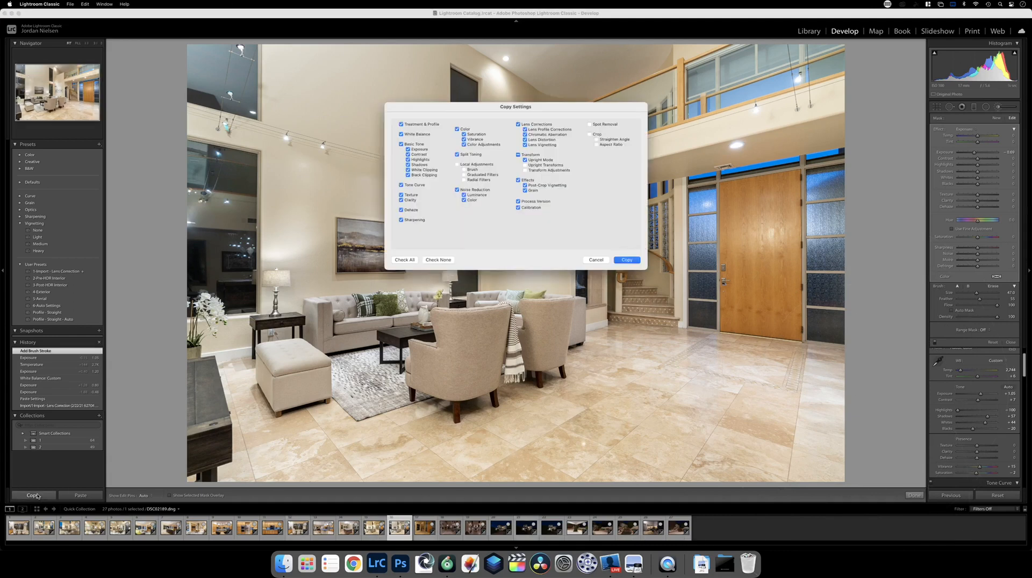
key(Return)
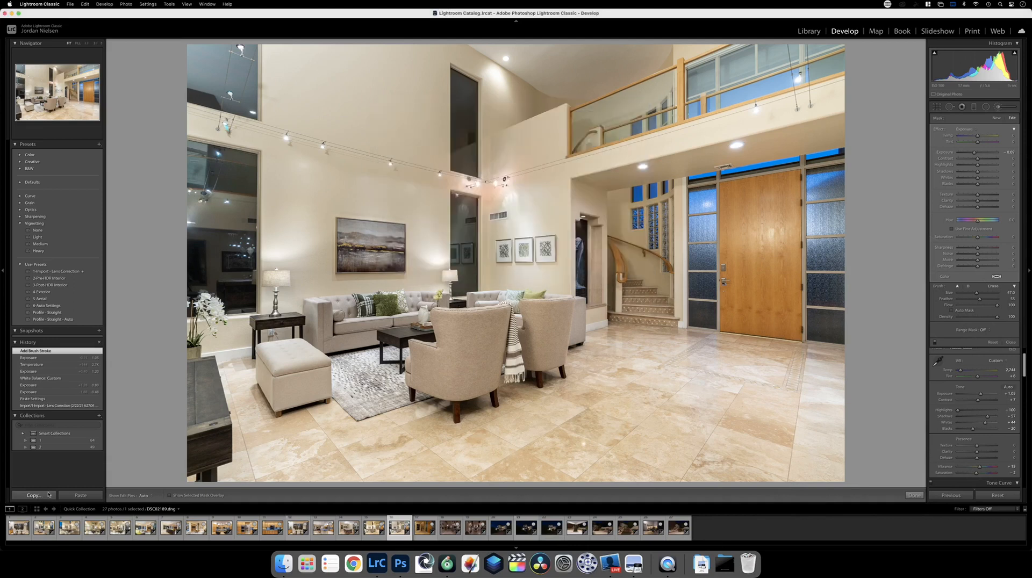
key(Left)
click(80, 495)
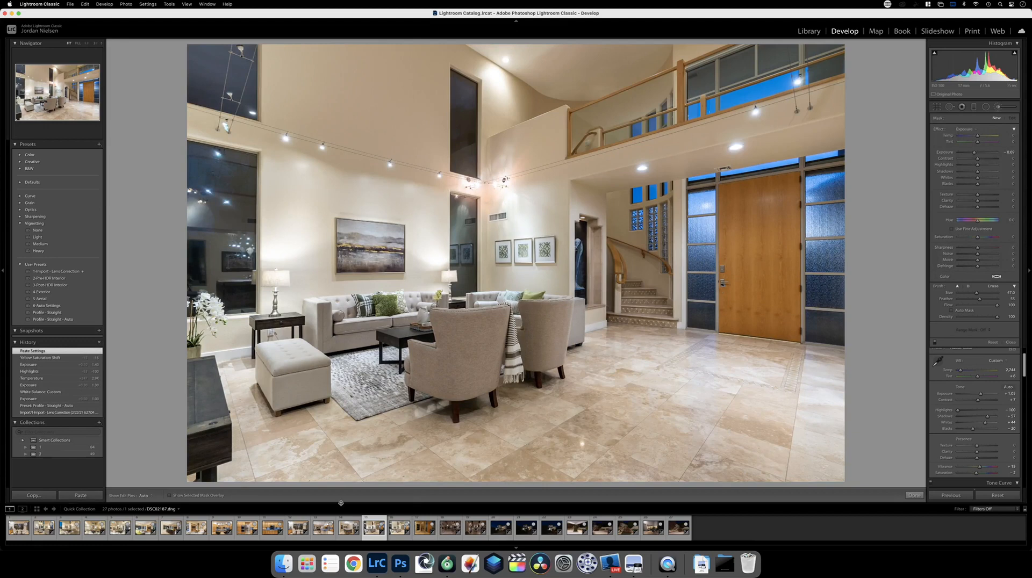
key(Right)
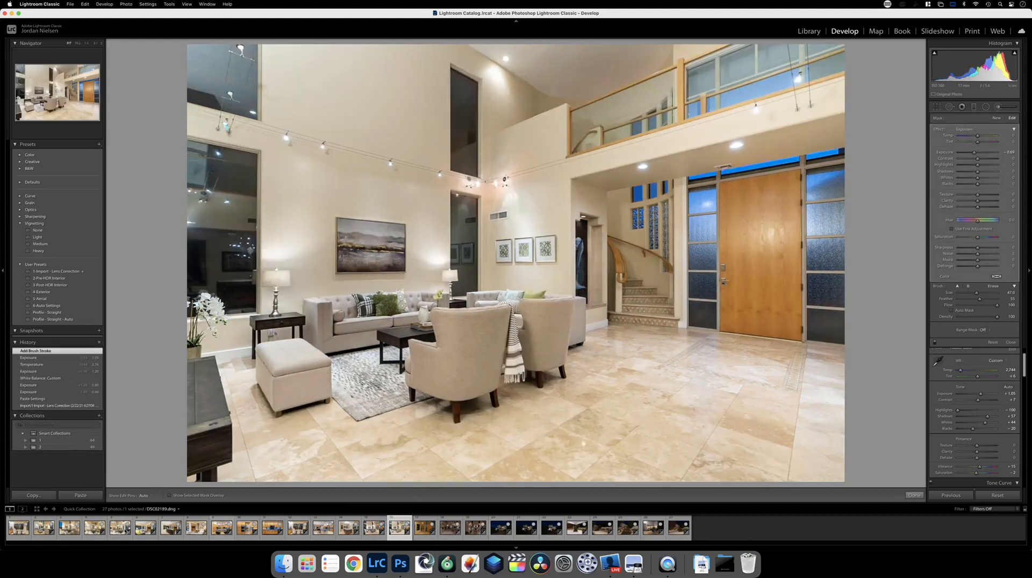
Copy DSC02189's develop settings with Upright Transforms included, paste them onto DSC02187, and compare how the two shots align.
click(22, 493)
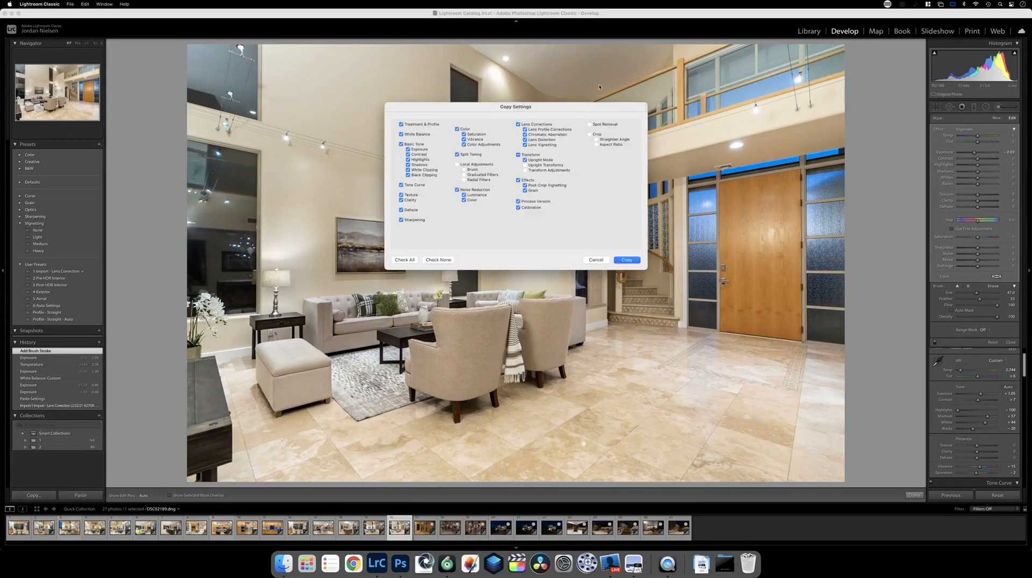
click(524, 166)
click(629, 261)
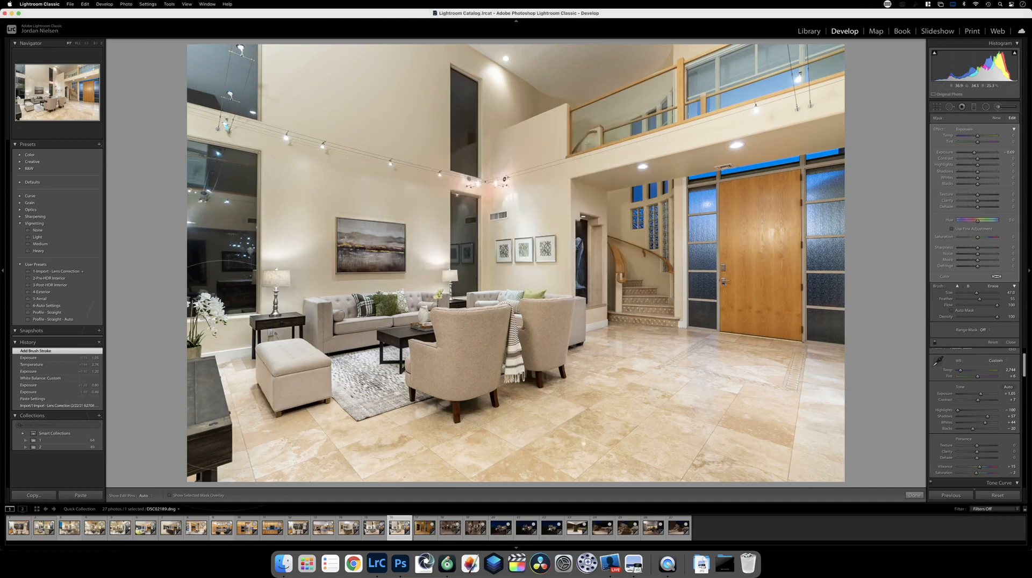
click(374, 528)
click(75, 496)
click(76, 496)
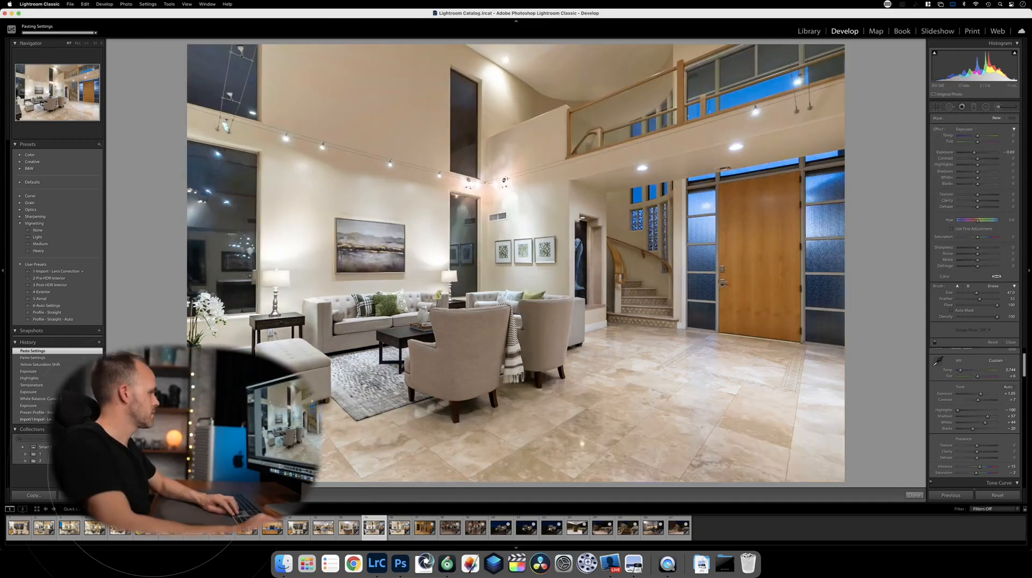
key(Right)
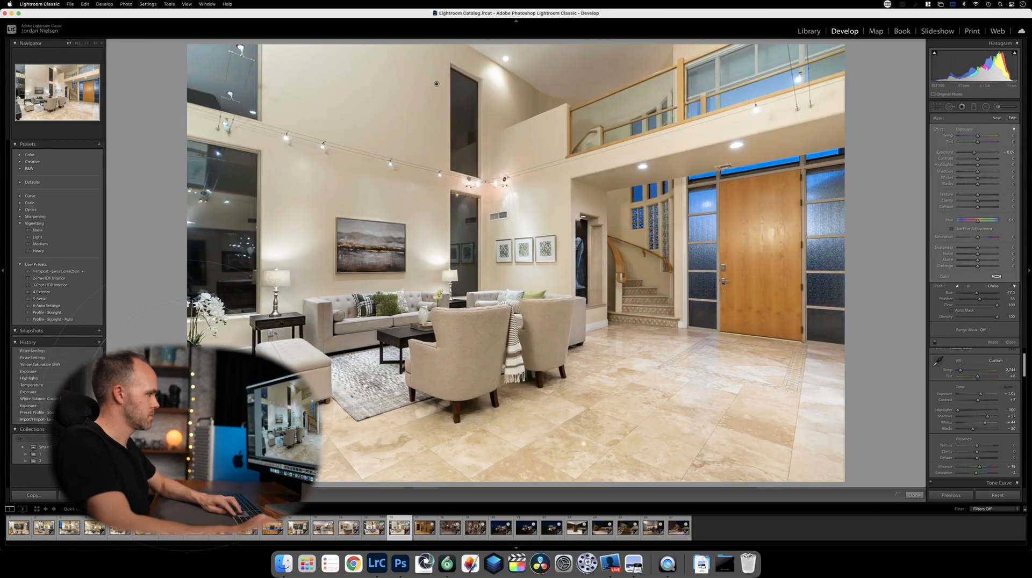
key(Left)
Select DSC02187 and DSC02189 together and open them as layers in Photoshop.
key(Right)
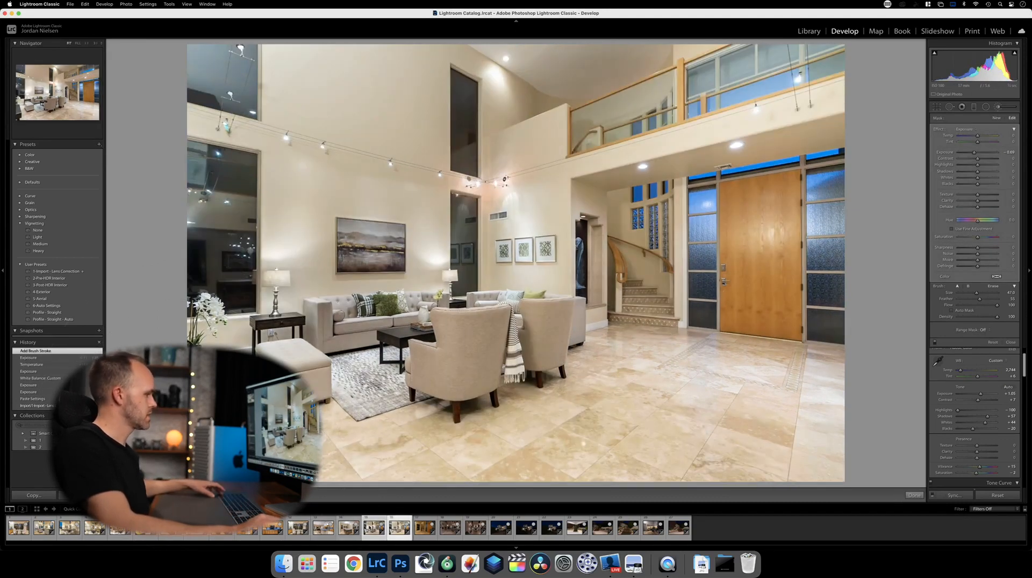
right_click(370, 528)
mouse_move(446, 381)
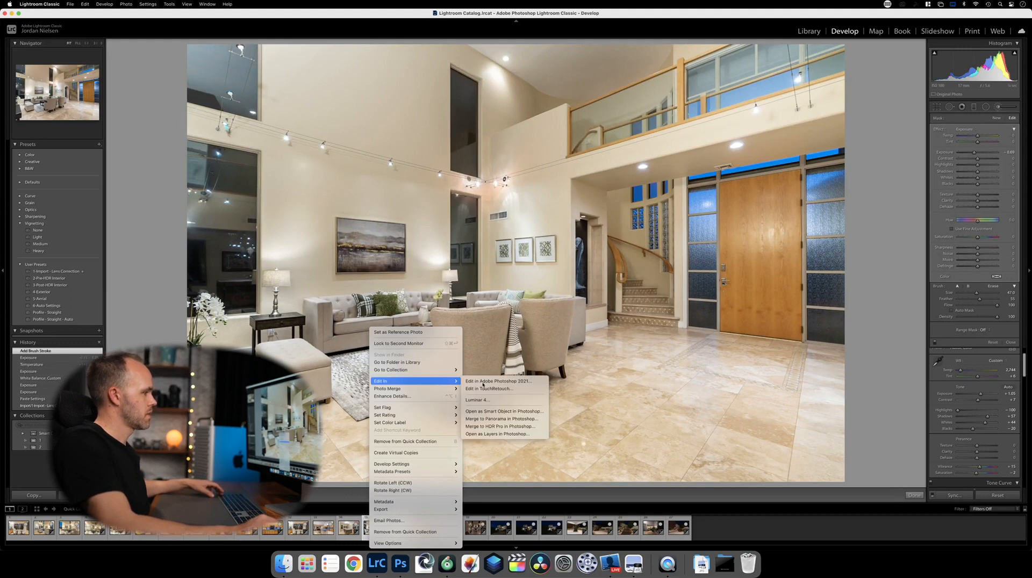
click(524, 433)
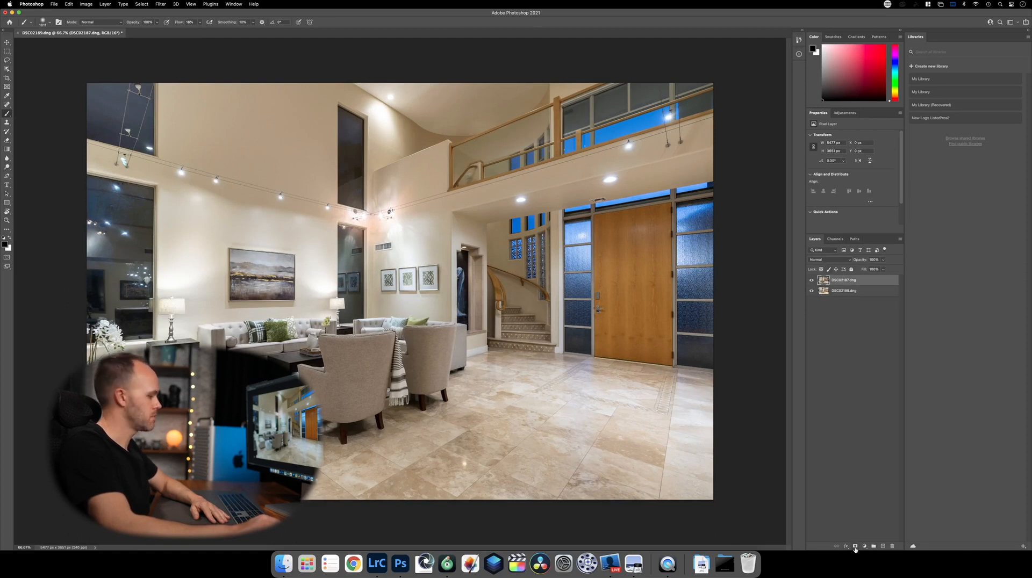
alt+click(855, 547)
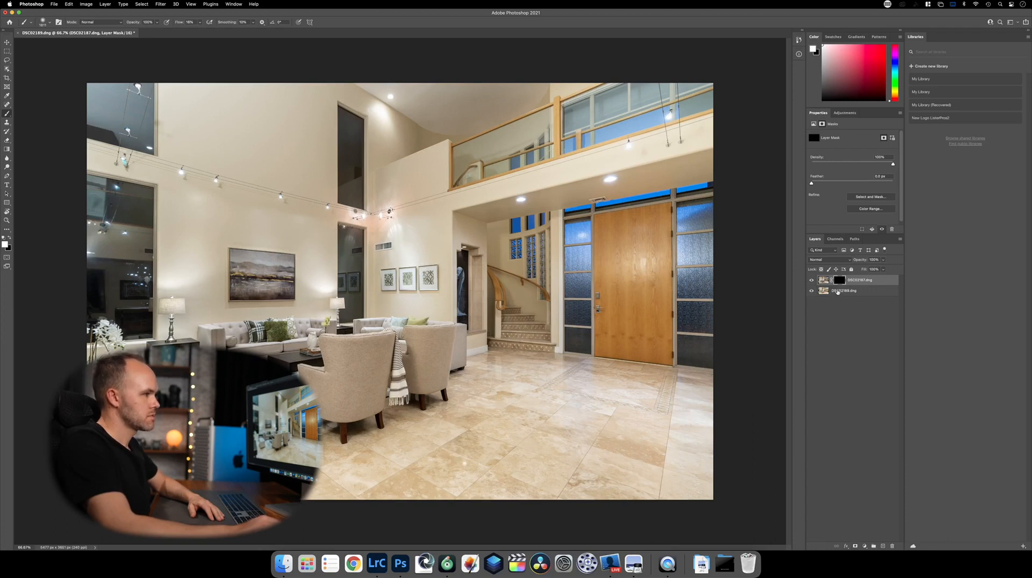
key(super+z)
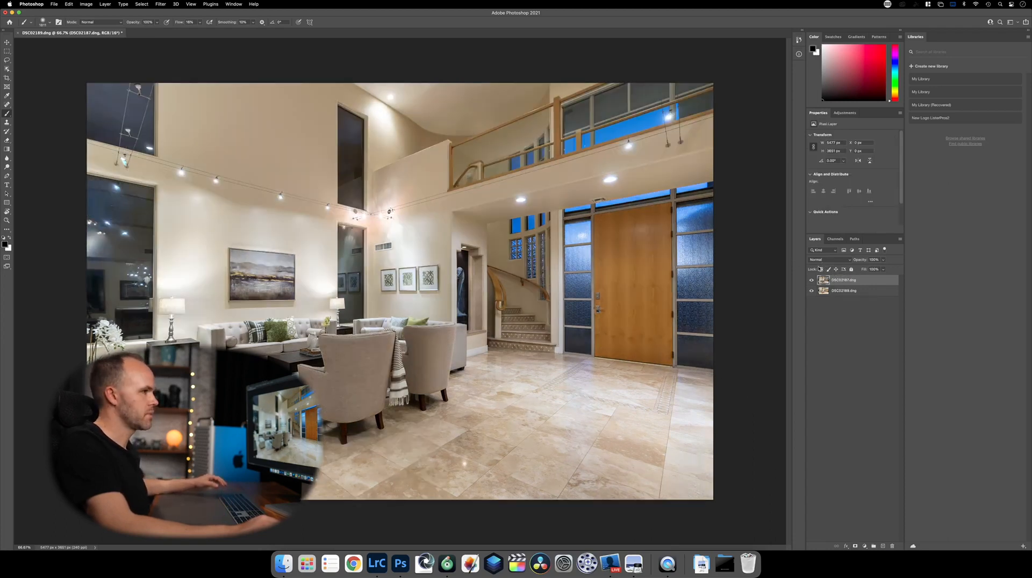
drag(823, 280, 823, 287)
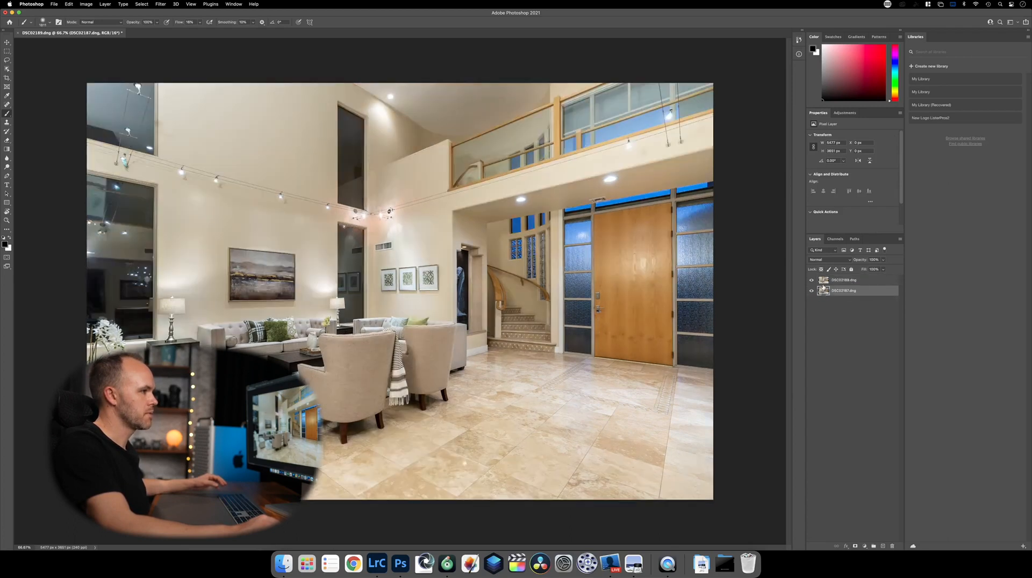
click(824, 280)
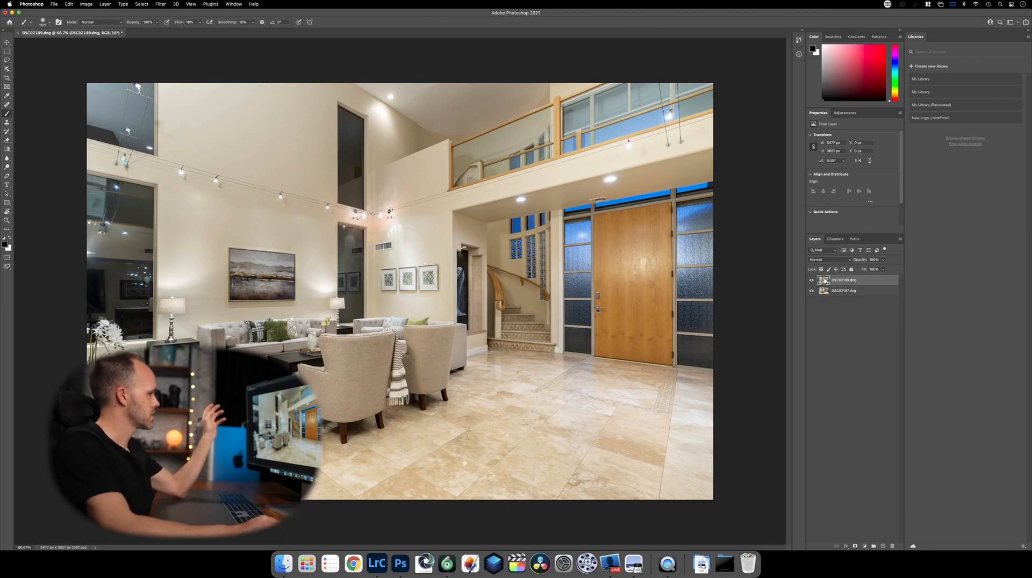
drag(825, 280, 824, 294)
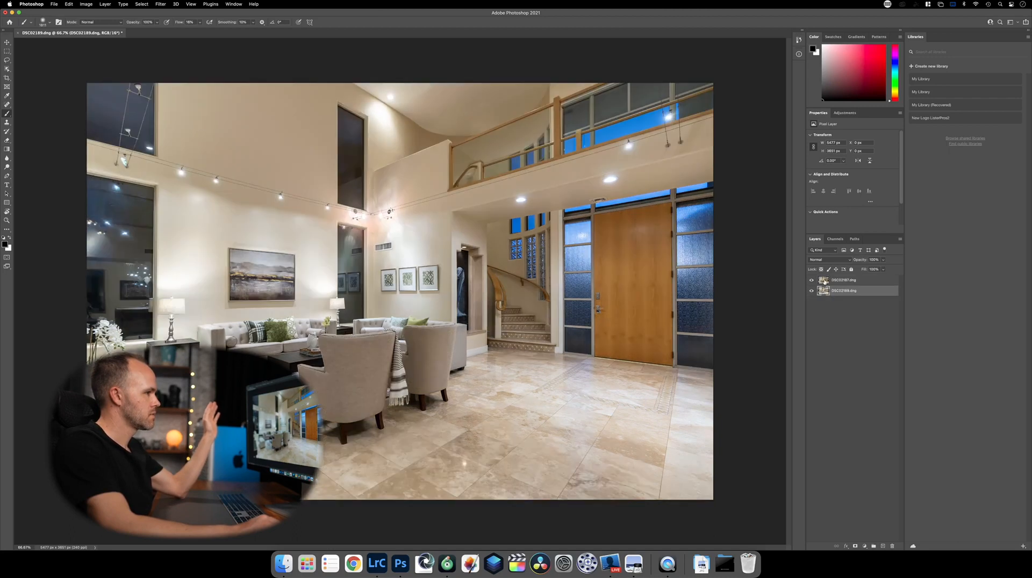
click(825, 280)
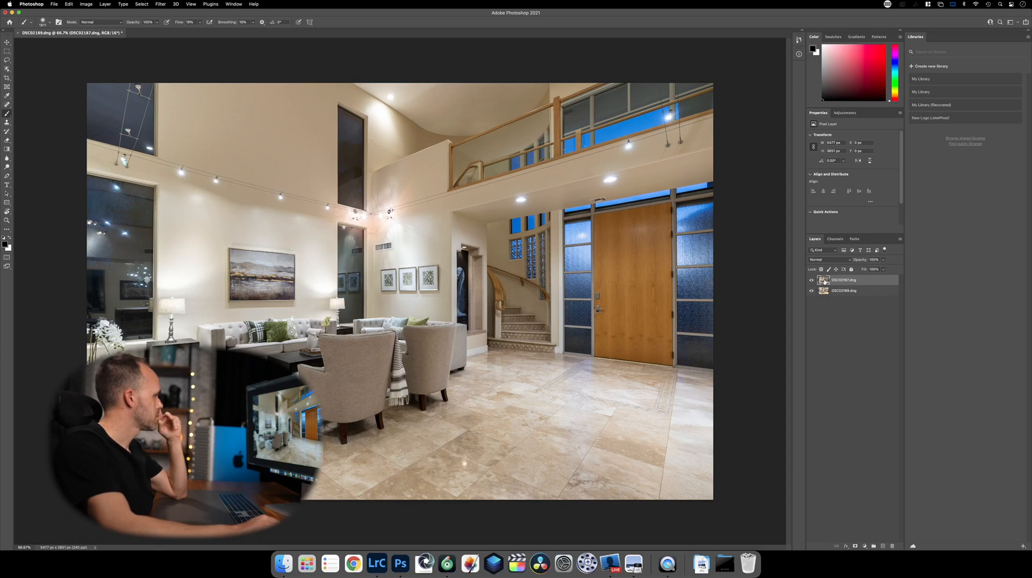
Hide the DSC02187 layer with an inverted mask, paint its dark blue left-hand windows back in, then save and close the document.
click(856, 546)
key(super+i)
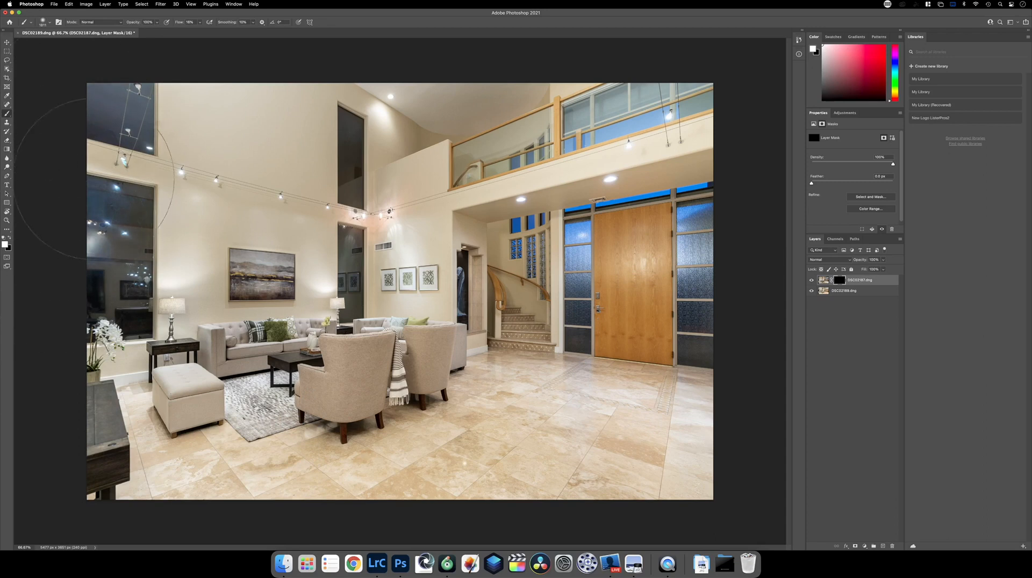
drag(68, 263, 57, 314)
click(18, 33)
click(516, 182)
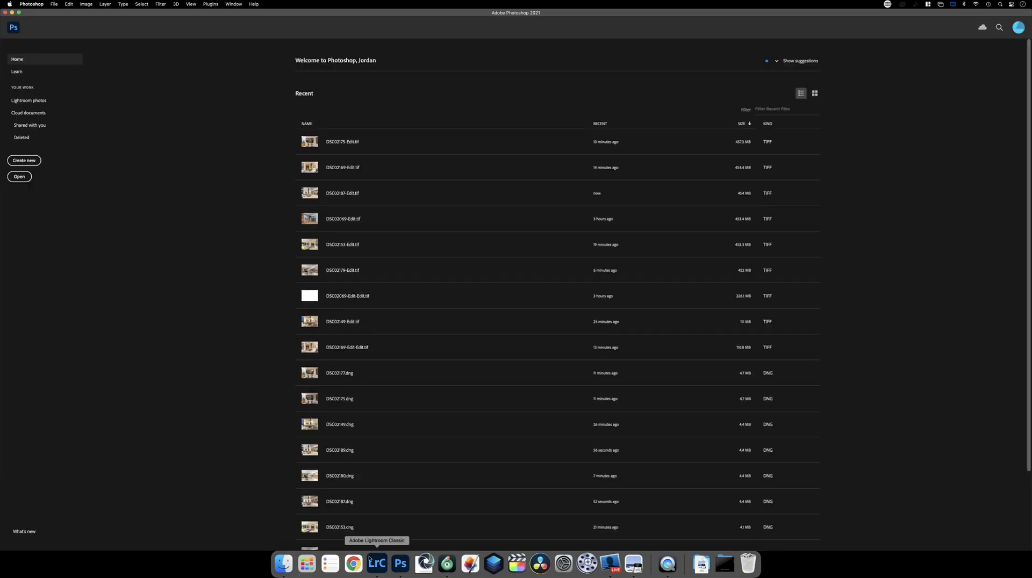
Switch back to Lightroom Classic, compare the merged living room edit with its sources, and remove DSC02187.dng and DSC02189.dng from the Quick Collection.
click(376, 563)
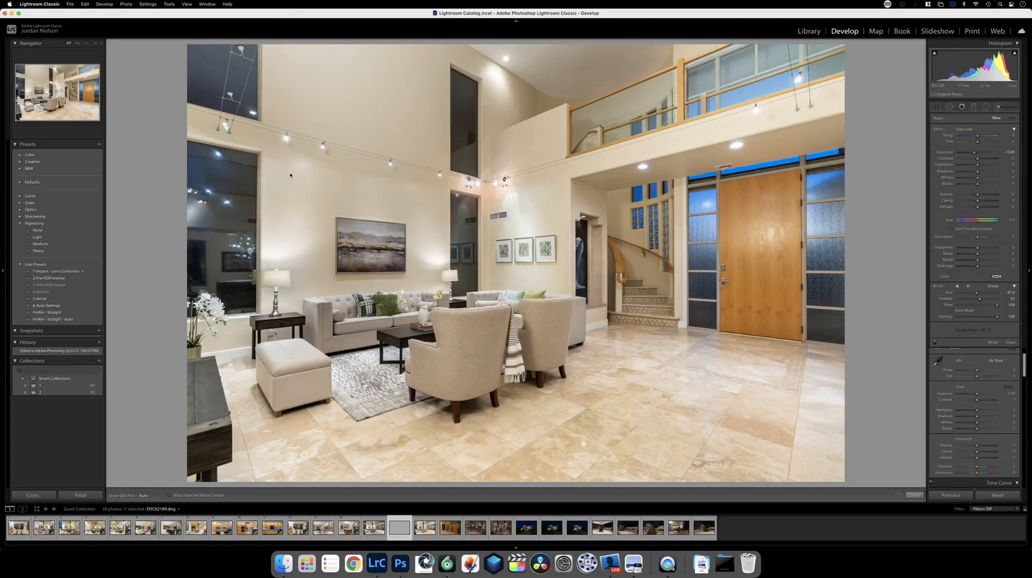
click(424, 528)
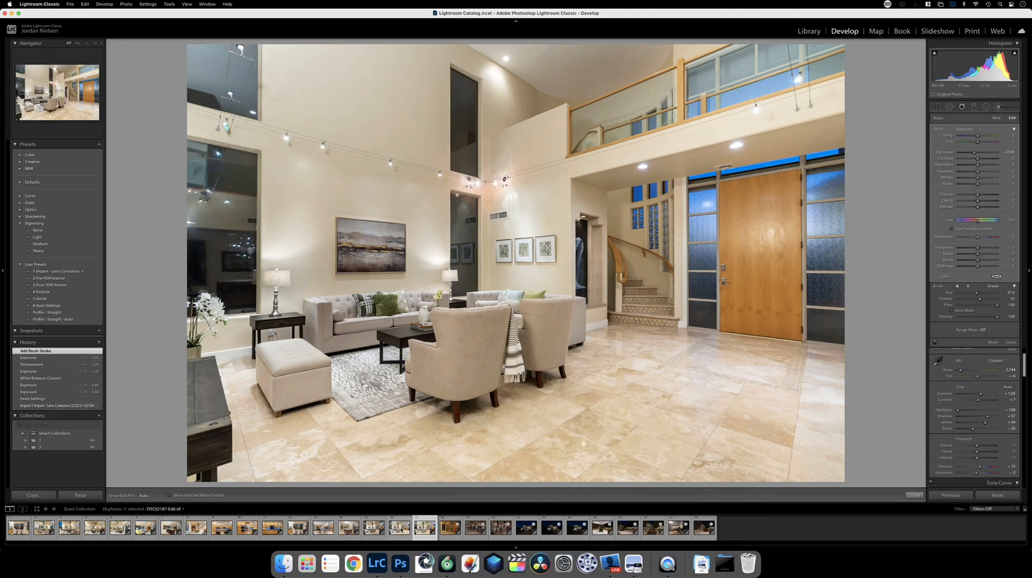
click(399, 530)
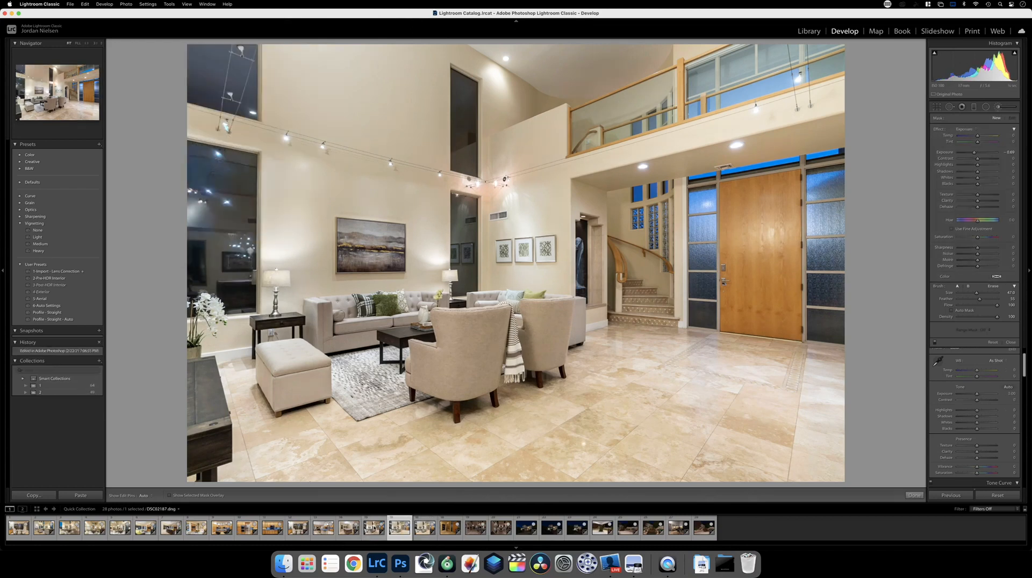
click(375, 528)
key(b)
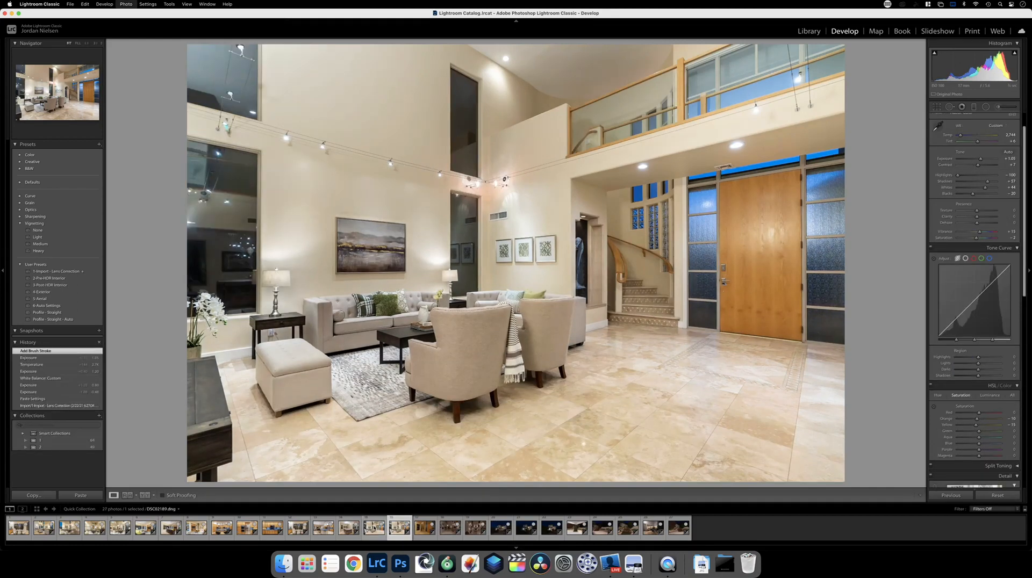
key(b)
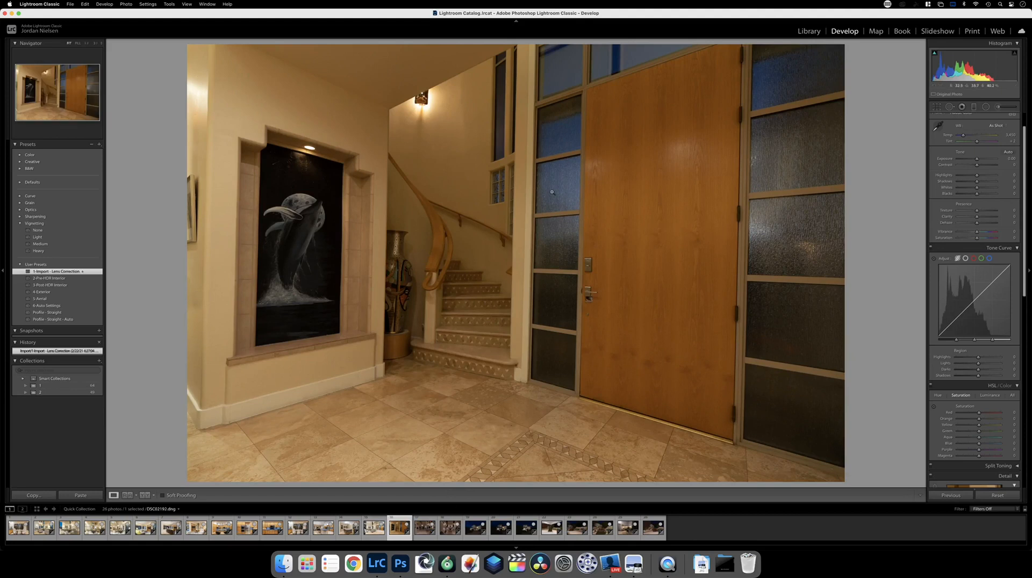
Apply the Profile - Straight - Auto preset to entry photo DSC02192, set exposure to +1.10, and neutralise white balance from the baseboard.
key(Right)
key(Left)
click(51, 319)
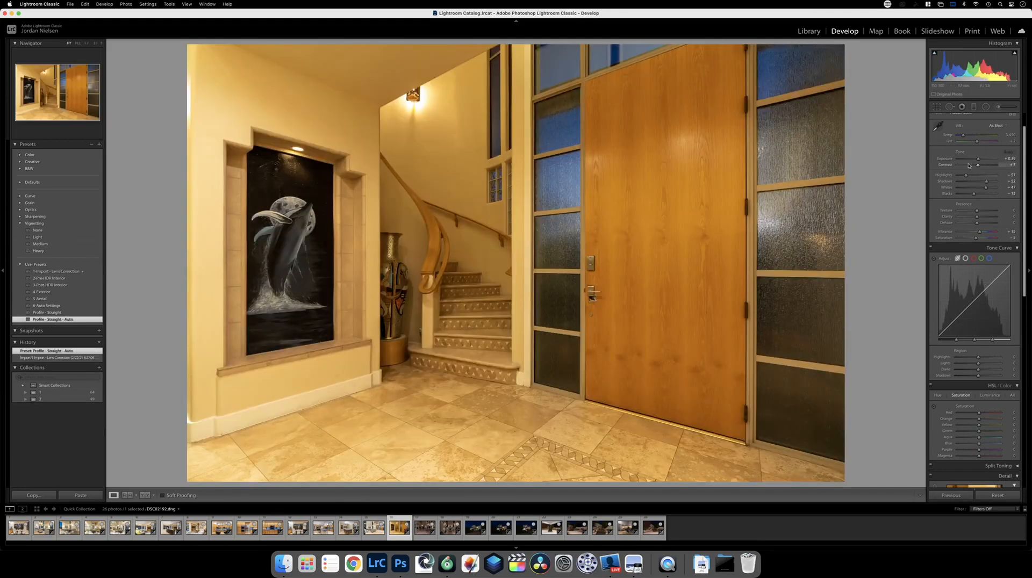
drag(978, 160, 982, 161)
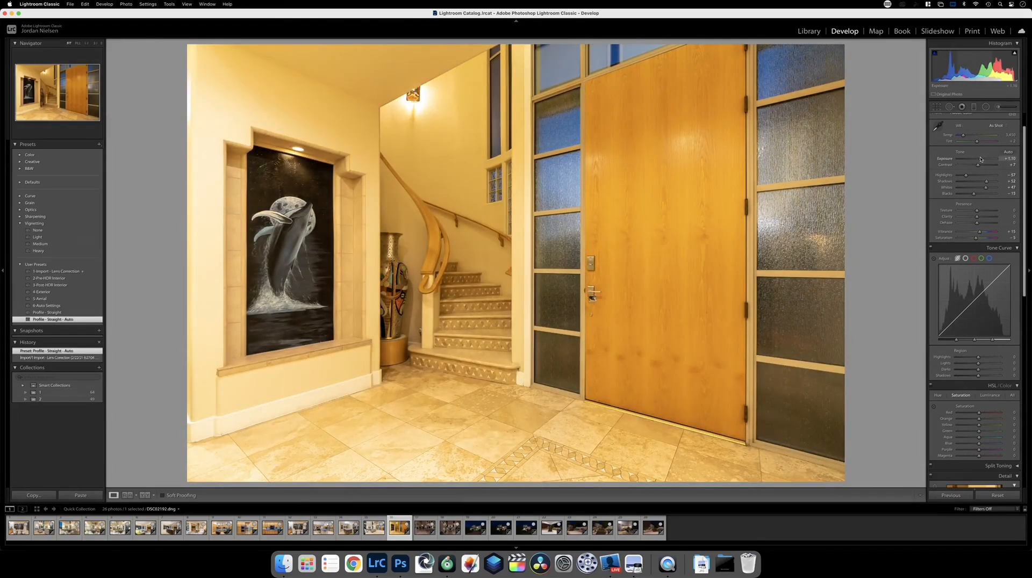
click(937, 126)
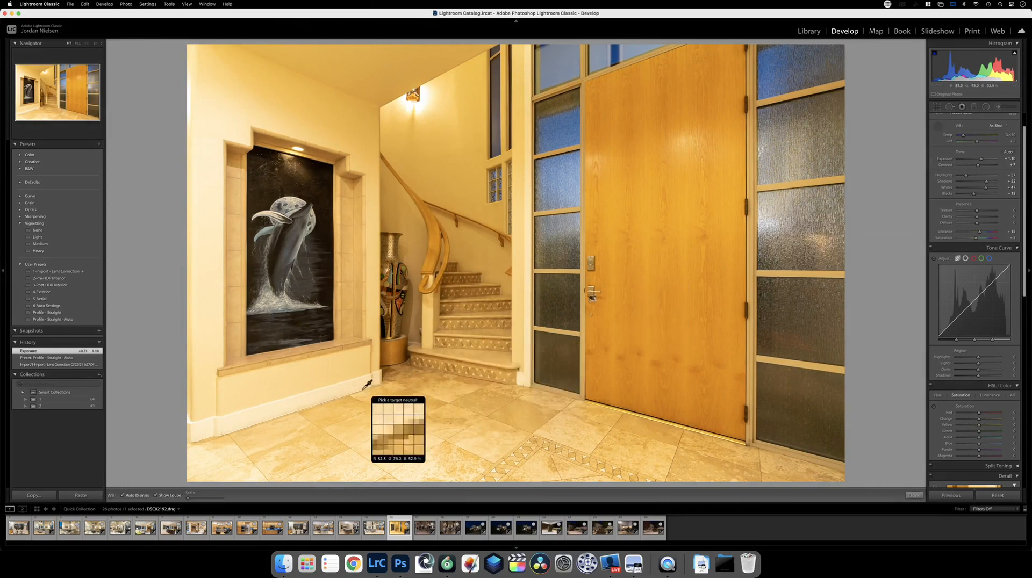
click(380, 400)
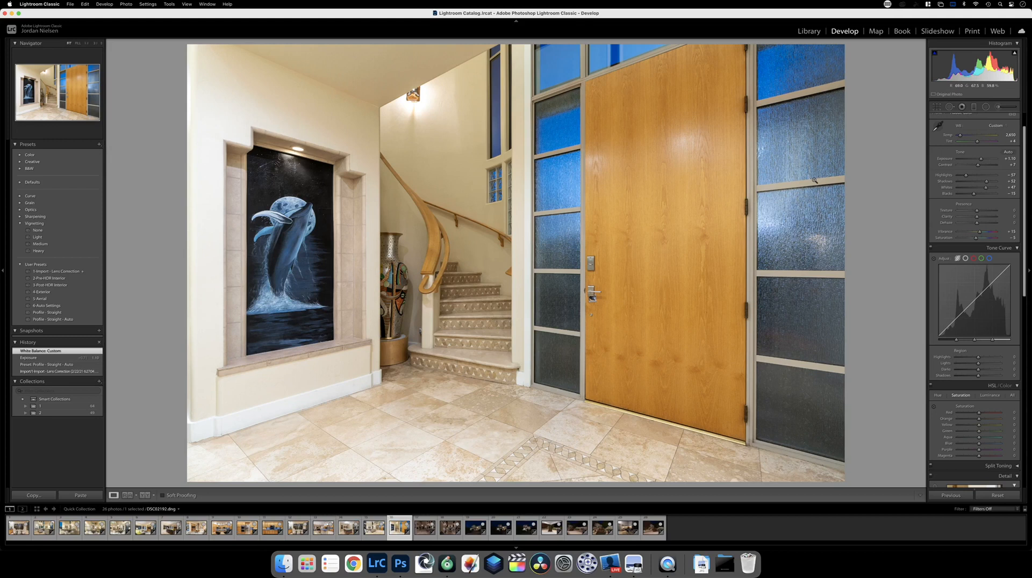
Darken the bright left wall of the entry photo with a smaller Adjustment Brush and set the brushed exposure to -0.45.
click(997, 106)
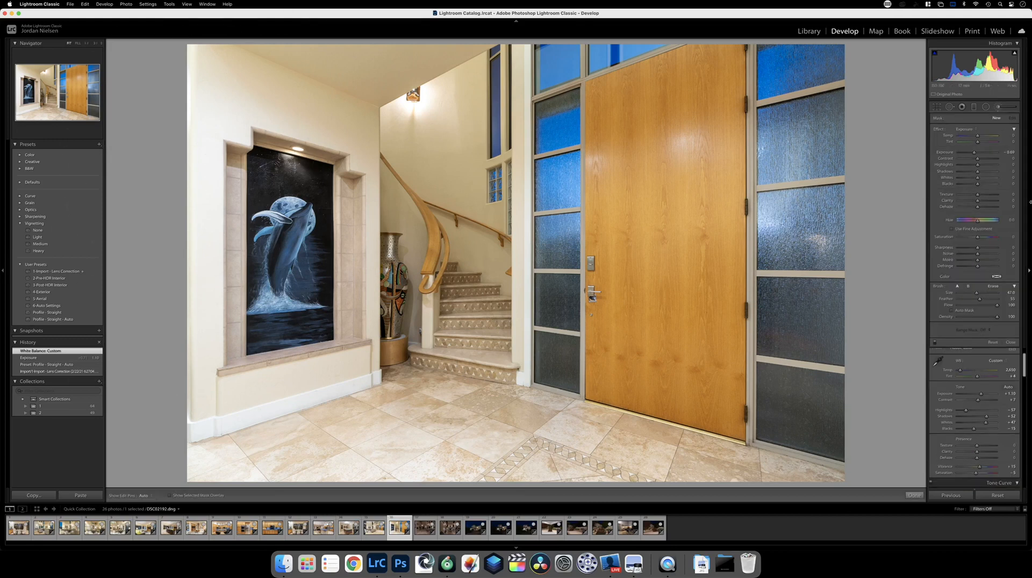
scroll(198, 85, down, 5)
mouse_move(198, 85)
mouse_down()
mouse_move(195, 344)
mouse_move(180, 509)
mouse_move(263, 432)
mouse_move(152, 239)
mouse_up()
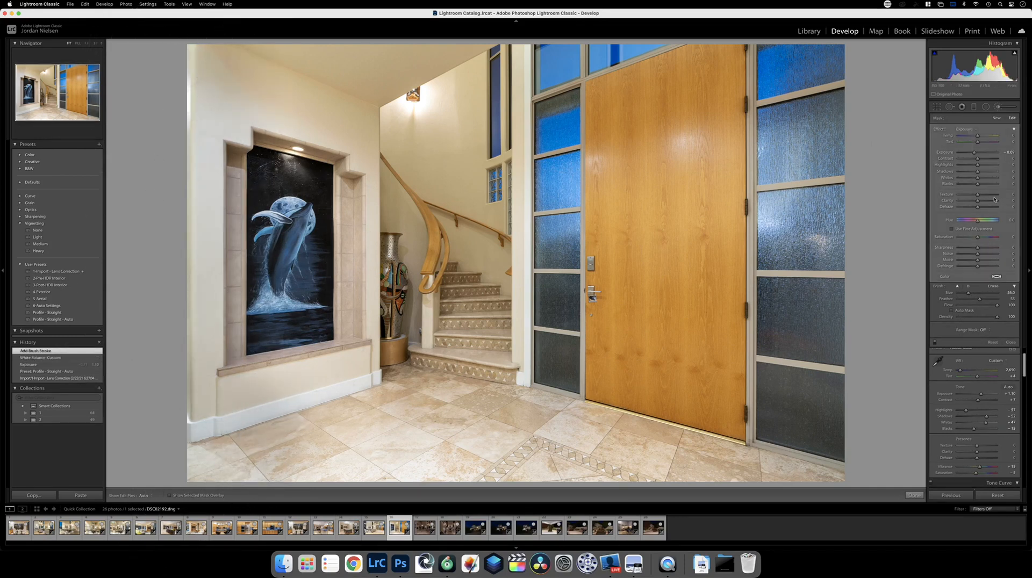
drag(975, 153, 976, 153)
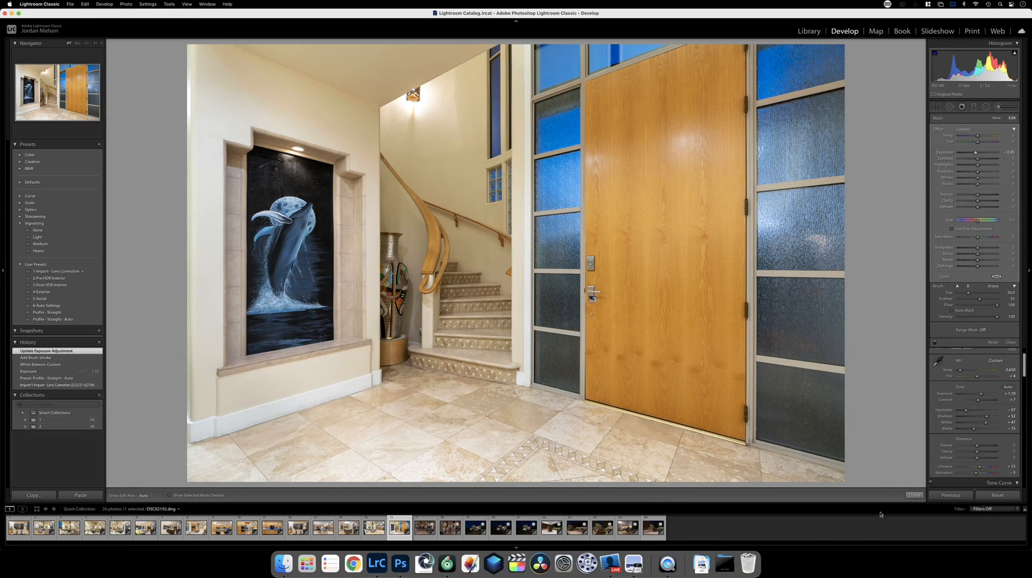
click(914, 495)
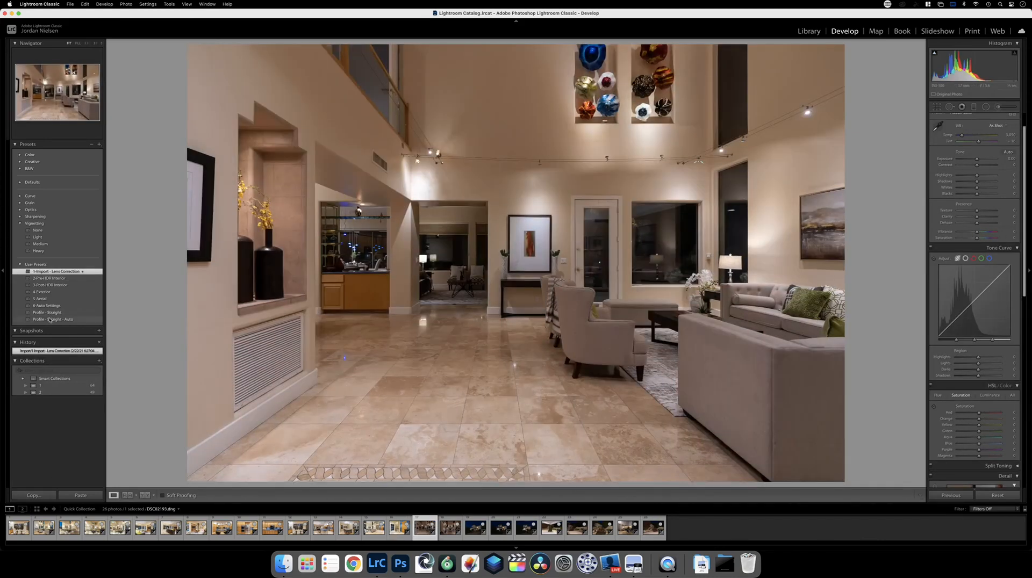
Apply the Profile - Straight - Auto preset to DSC02193, raise exposure to about +1.9, and neutralise white balance from the left baseboard.
click(28, 319)
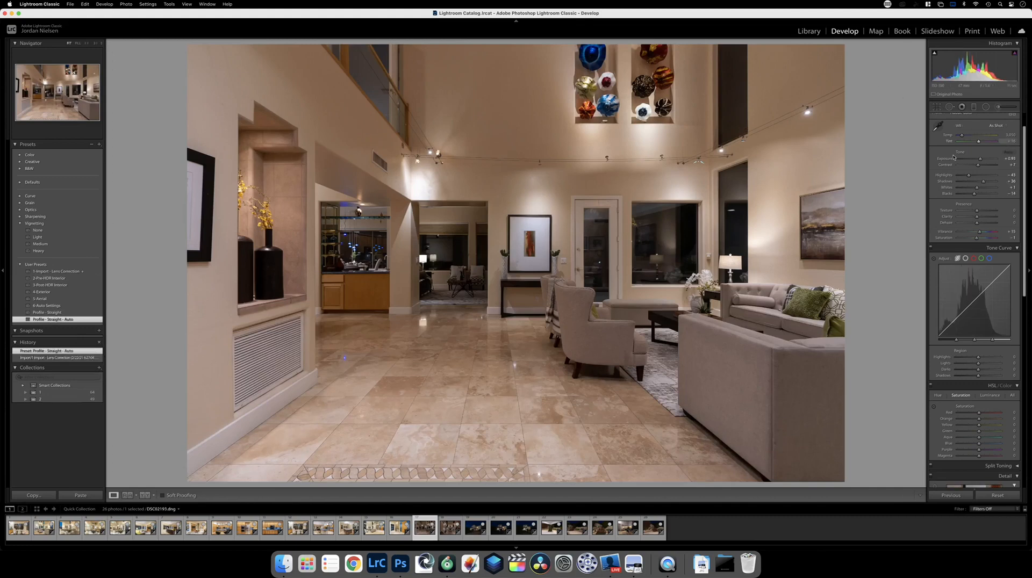
drag(982, 160, 984, 161)
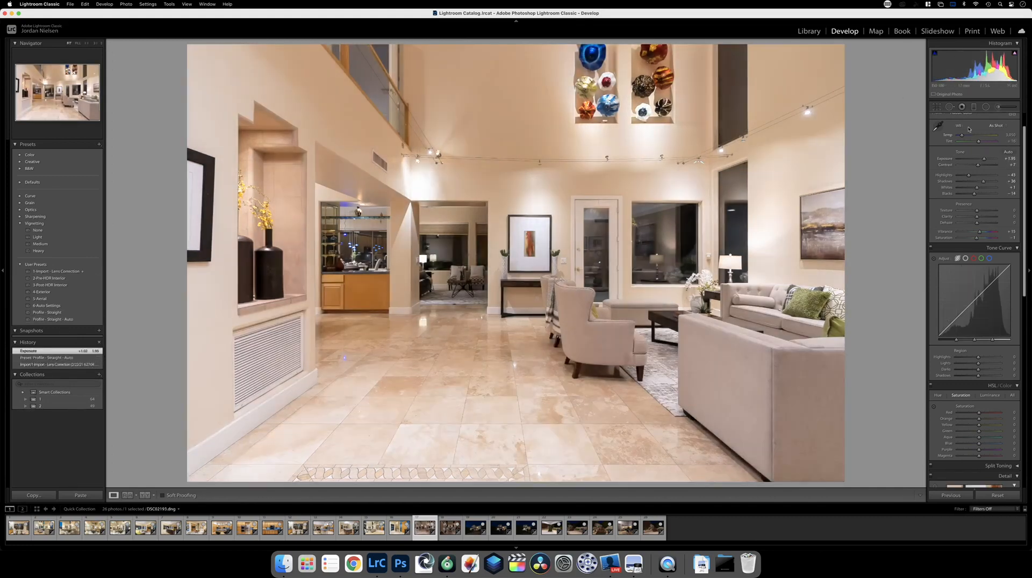
click(938, 126)
click(249, 421)
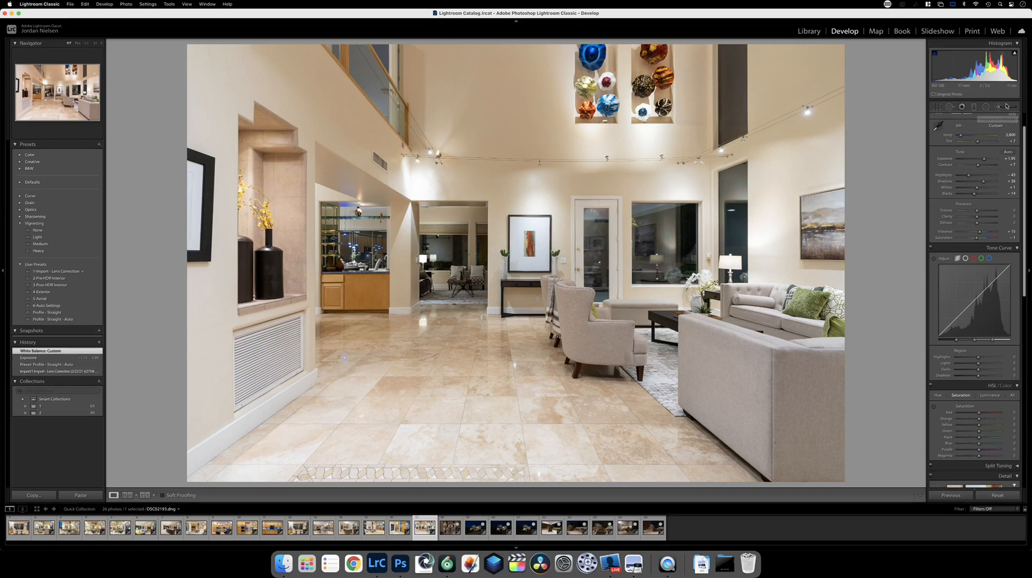
Set highlights to -100 and exposure to +2.10 on DSC02193, and copy its develop settings onto DSC02195.
drag(969, 175, 956, 176)
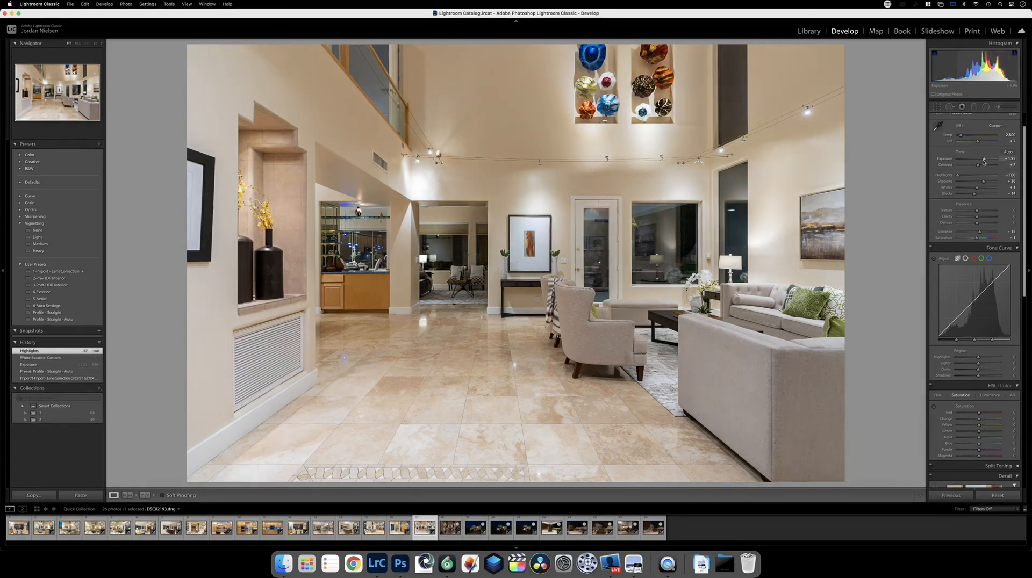
drag(984, 161, 986, 161)
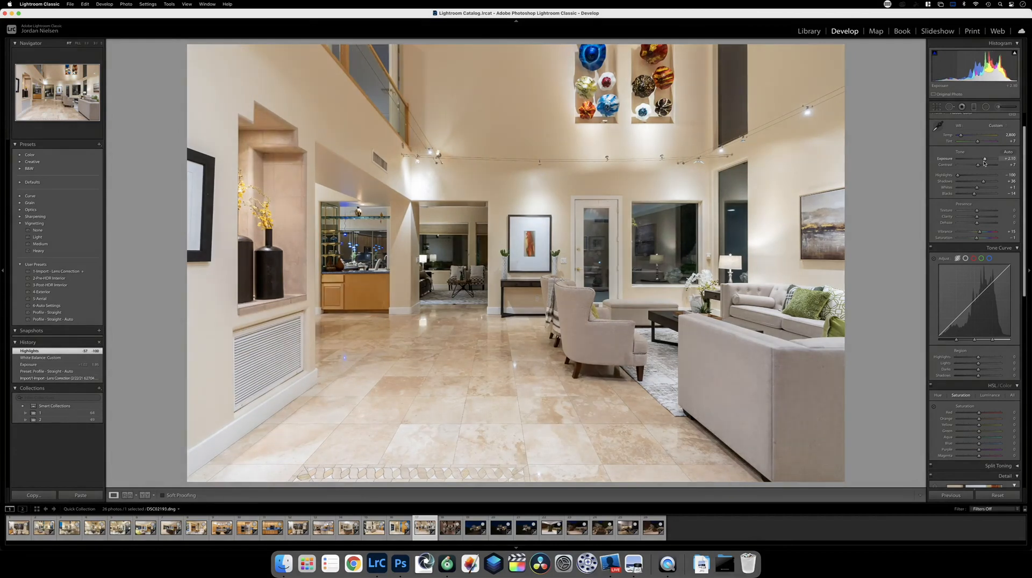
click(35, 495)
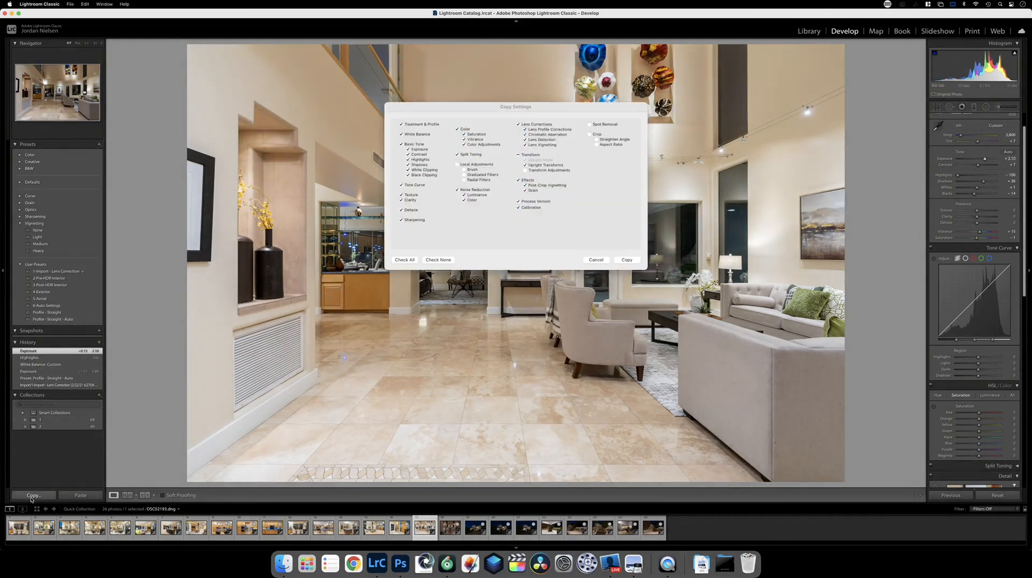
key(Return)
key(Right)
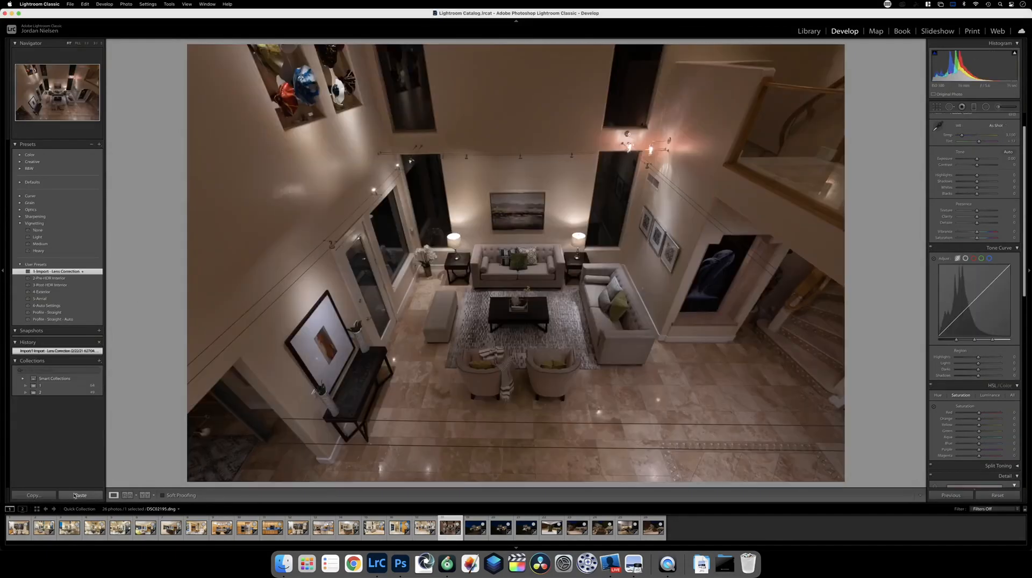
click(80, 495)
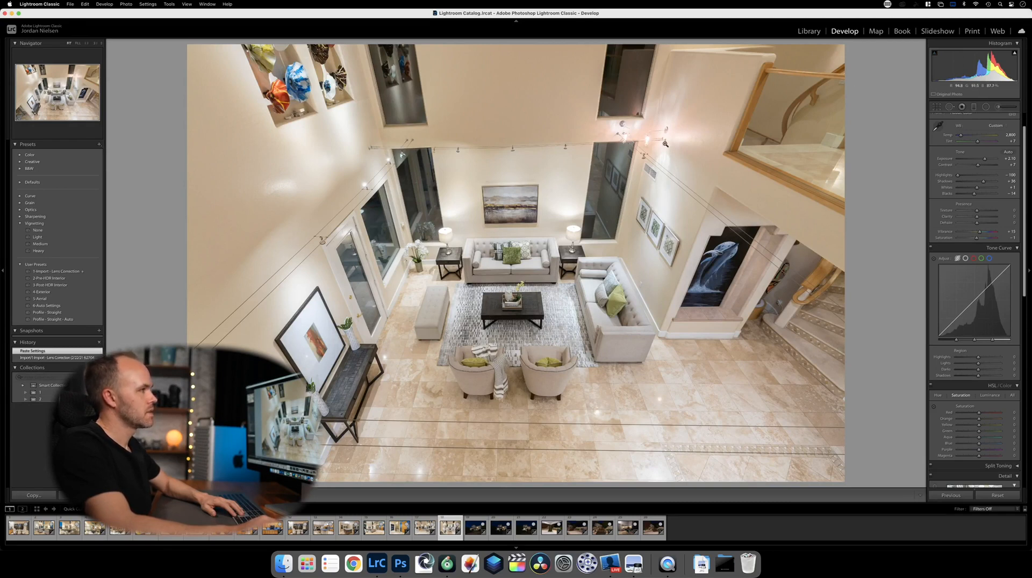
click(934, 407)
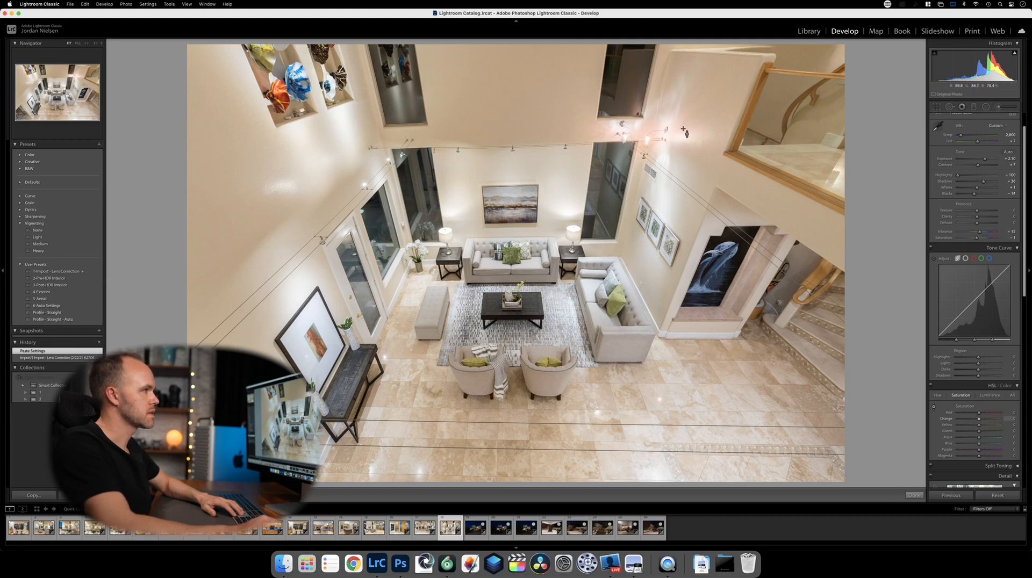
drag(608, 395, 608, 415)
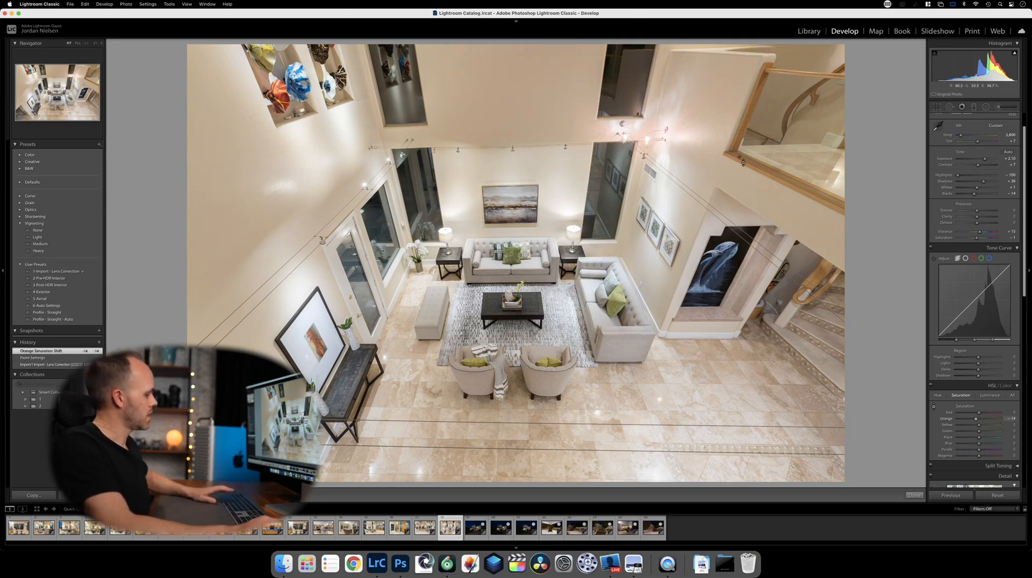
key(super+z)
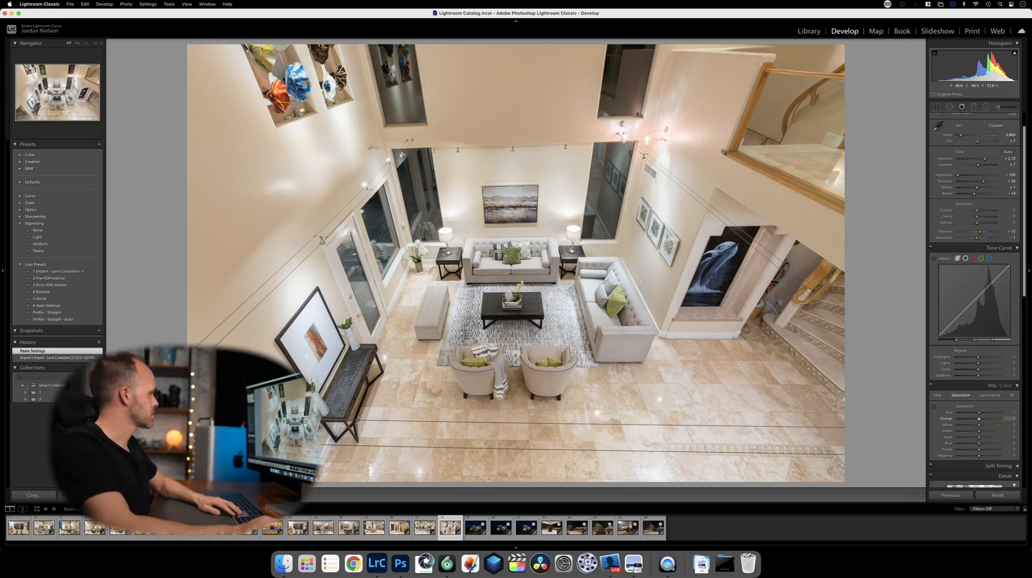
Apply the Profile - Straight - Auto preset to exterior photo DSC02198, setting exposure to +1.75 and highlights to -100.
key(Right)
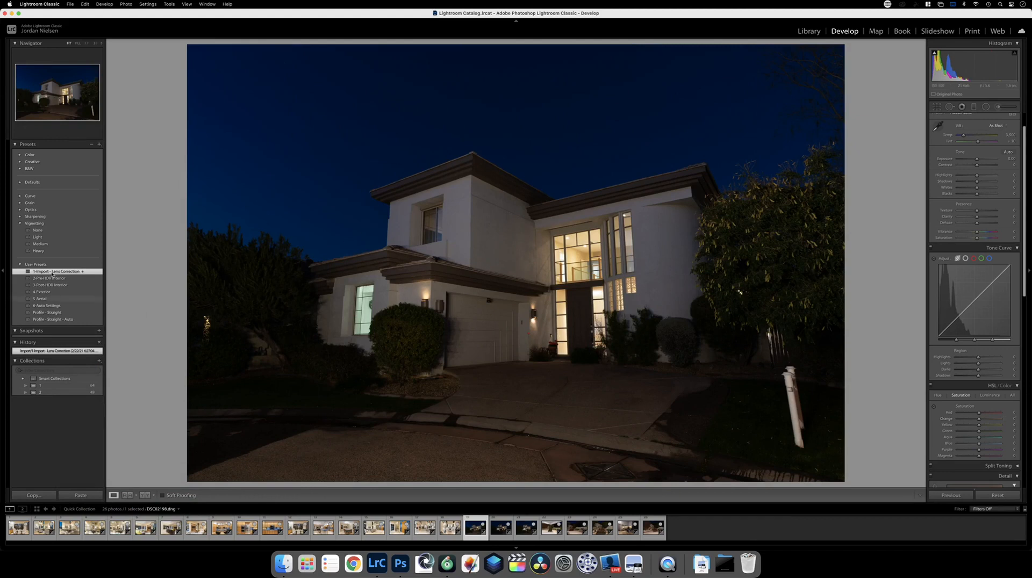
click(53, 319)
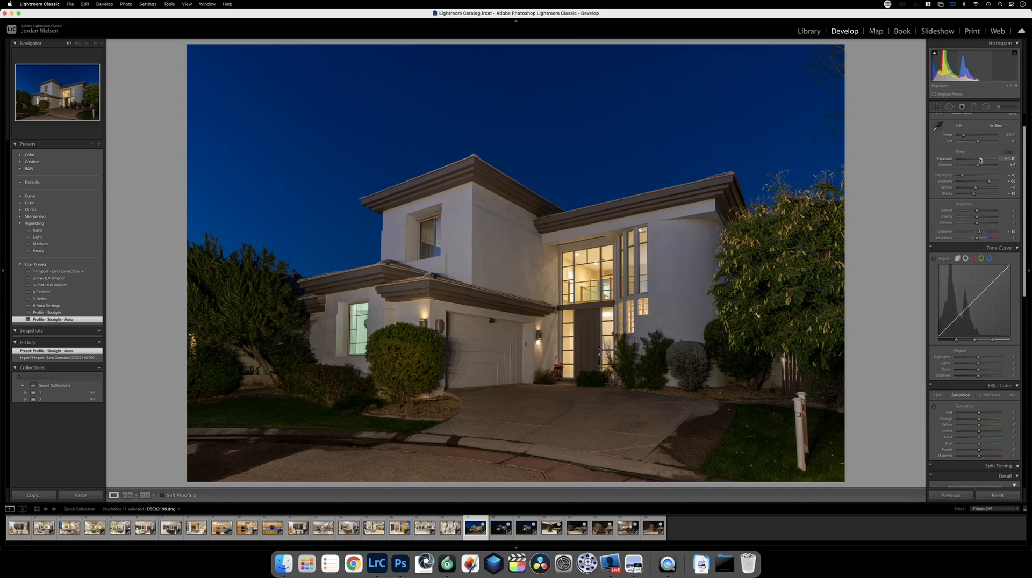
drag(981, 160, 983, 161)
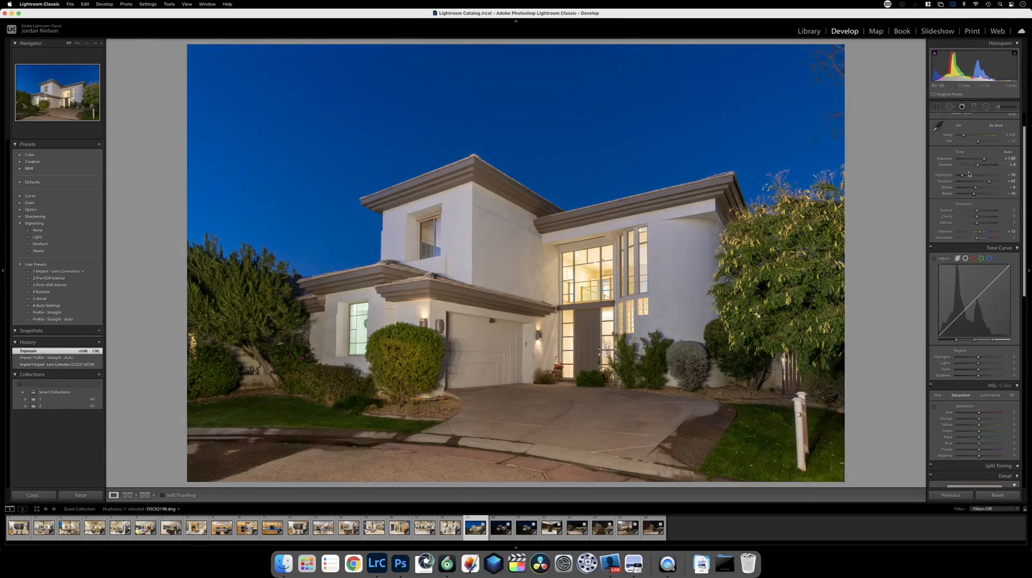
drag(963, 177, 959, 176)
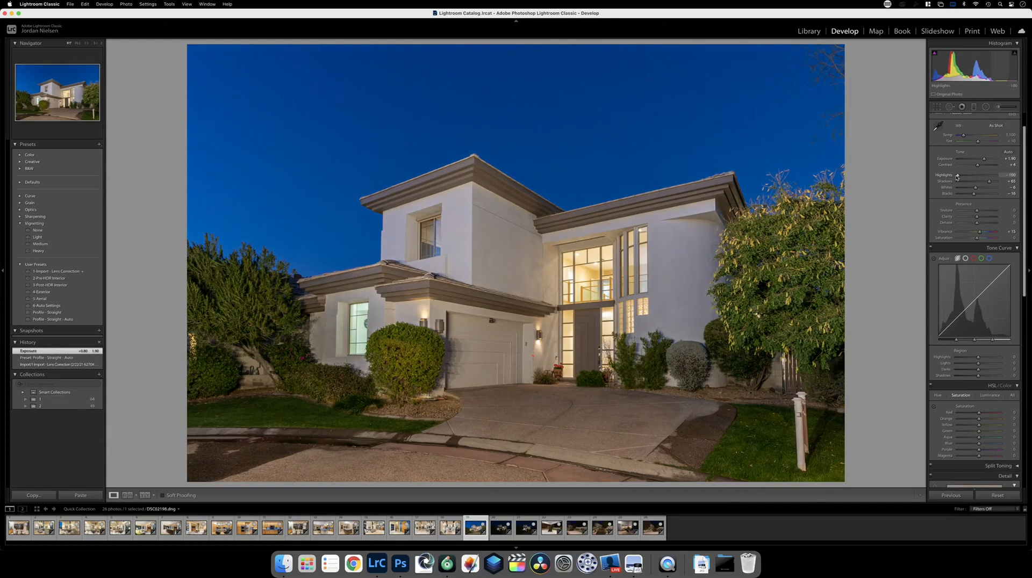
drag(985, 160, 984, 160)
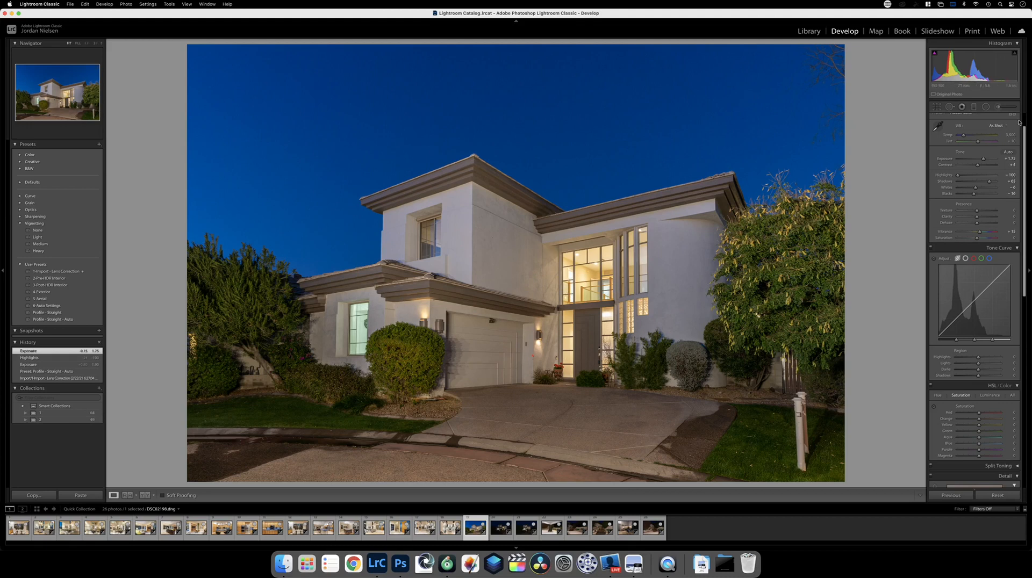
Darken the street in front of the house with an Adjustment Brush stroke at -0.54 exposure.
click(1002, 108)
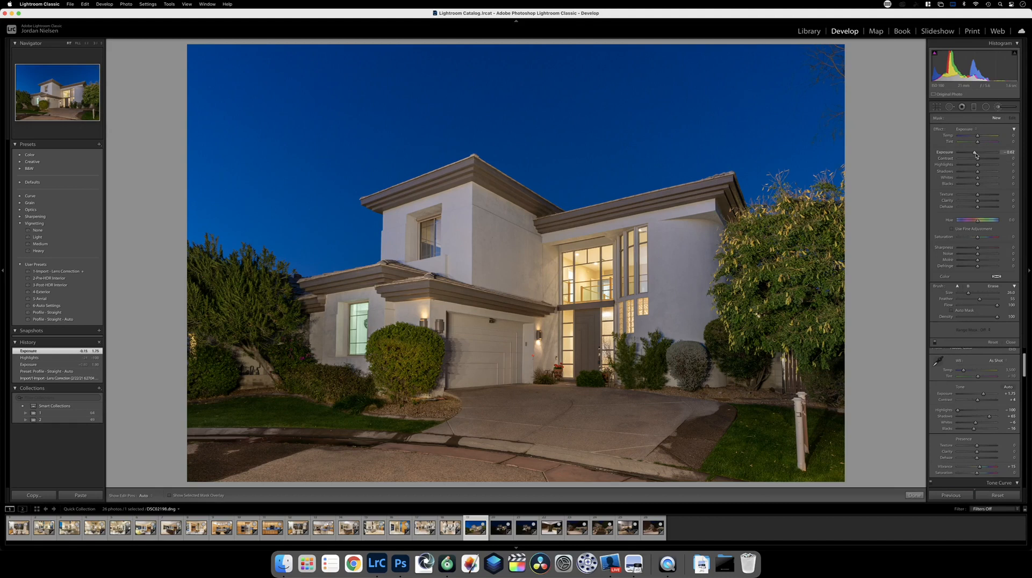
mouse_move(209, 465)
mouse_down()
mouse_move(779, 473)
mouse_move(543, 473)
mouse_up()
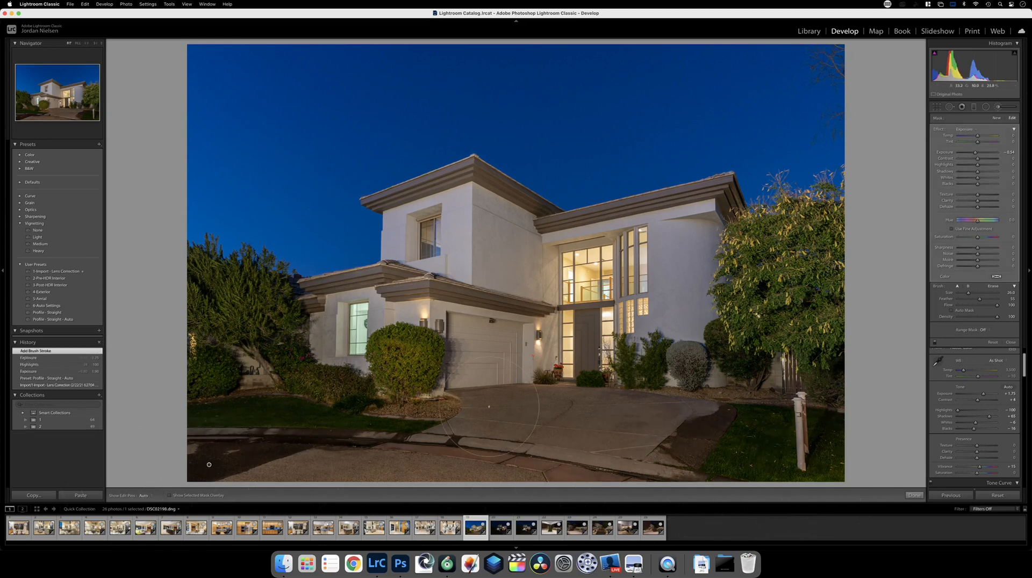
click(914, 495)
Brighten the white house walls and garage with a new Adjustment Brush at about 0.57 exposure, and warm the brushed area slightly.
click(997, 108)
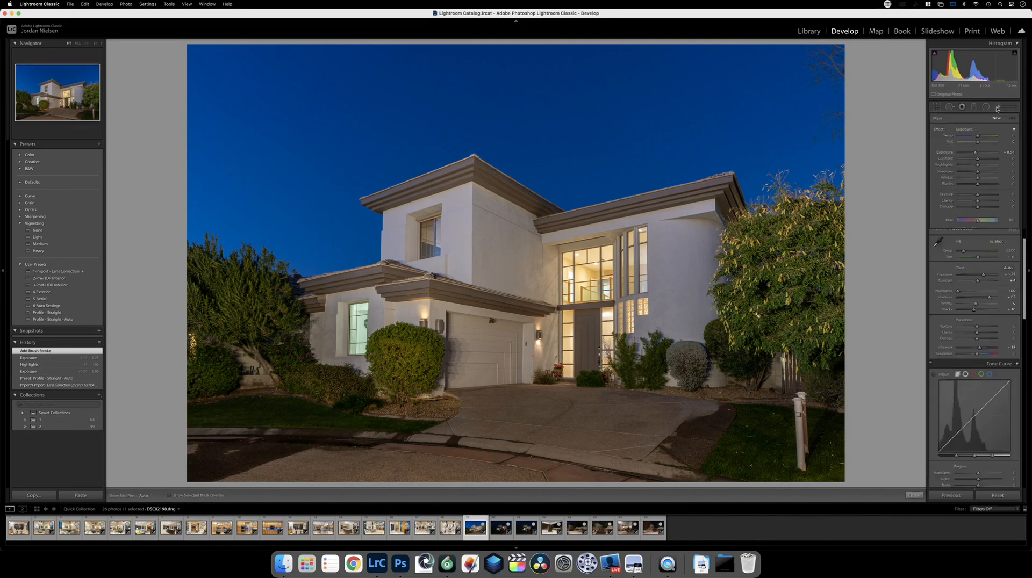
click(980, 152)
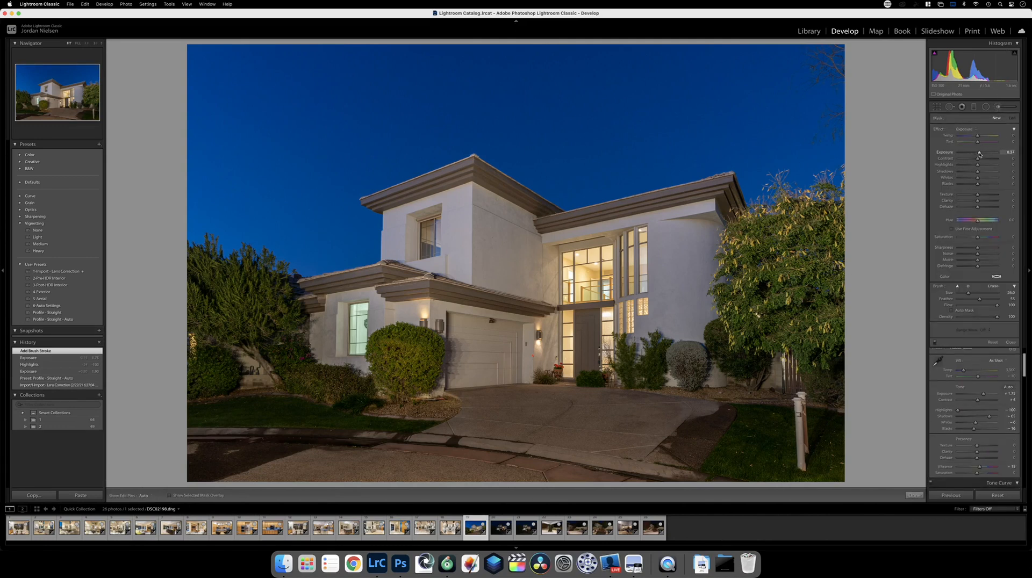
mouse_move(684, 251)
mouse_down()
mouse_move(687, 331)
mouse_move(569, 326)
mouse_move(503, 263)
mouse_move(492, 343)
mouse_move(425, 352)
mouse_up()
drag(310, 330, 345, 339)
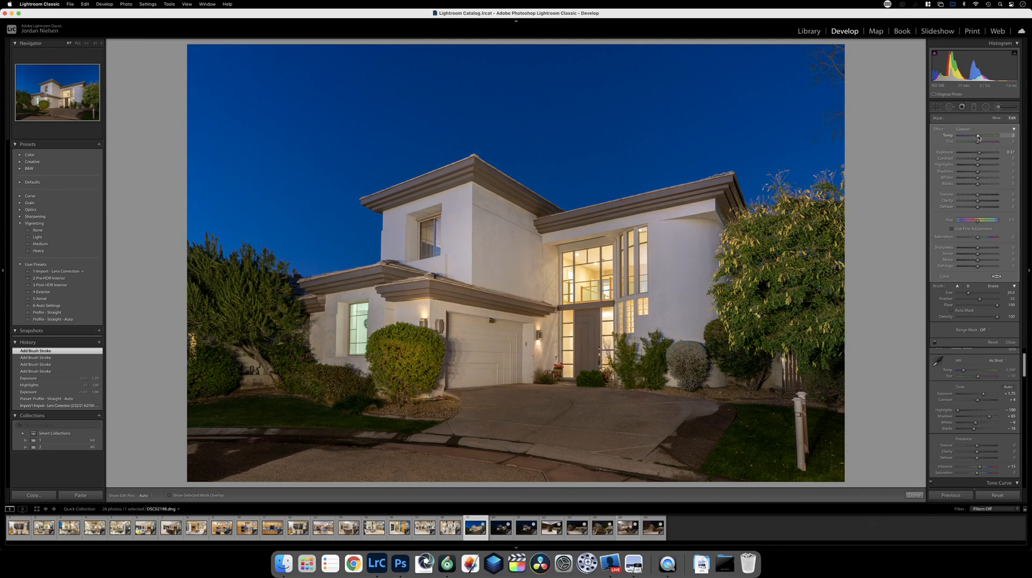
drag(978, 138, 979, 138)
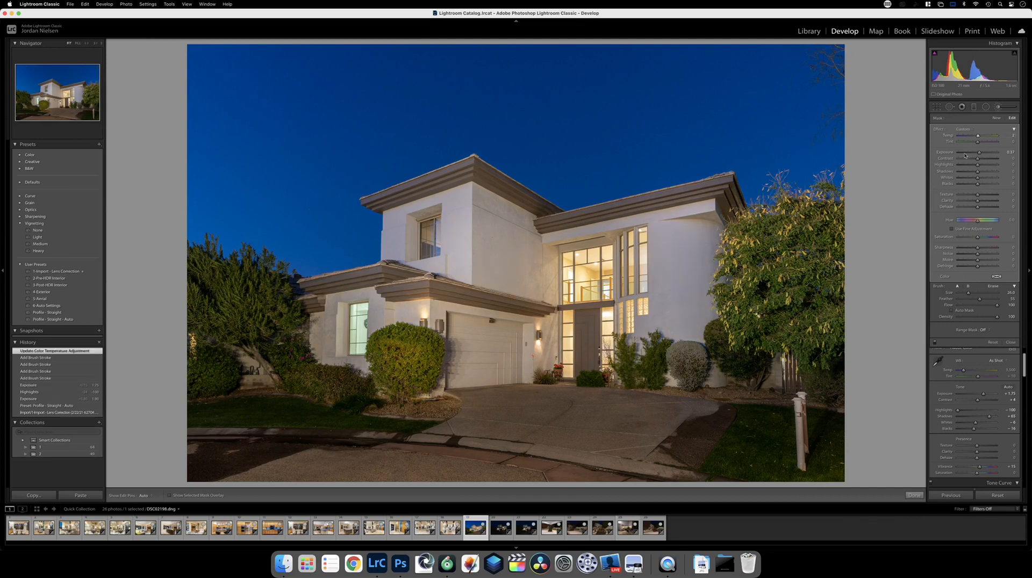
click(914, 496)
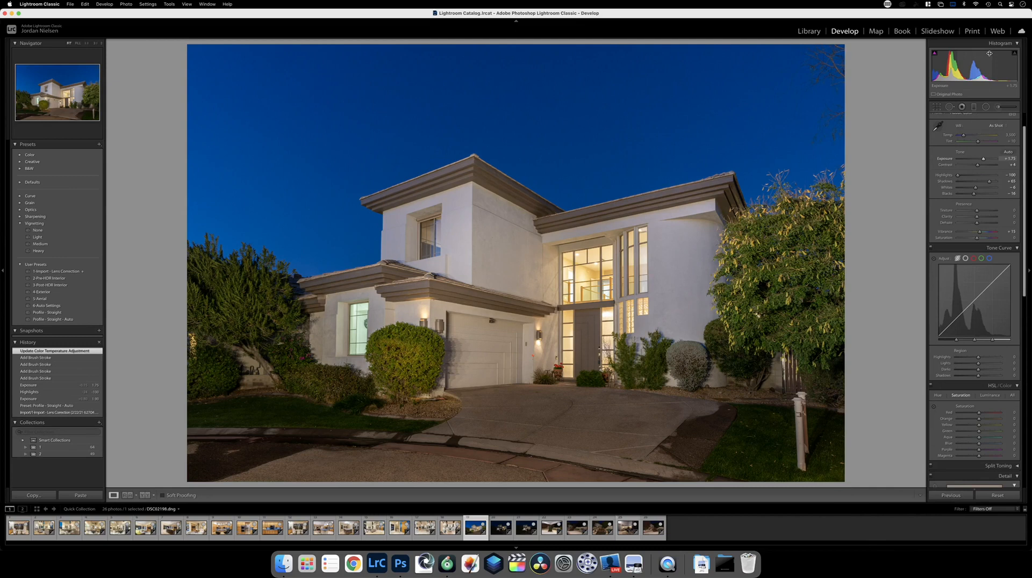
Remove the white post from the lawn beside the driveway with the healing Spot Removal brush, adding a second spot at its upper end.
click(949, 108)
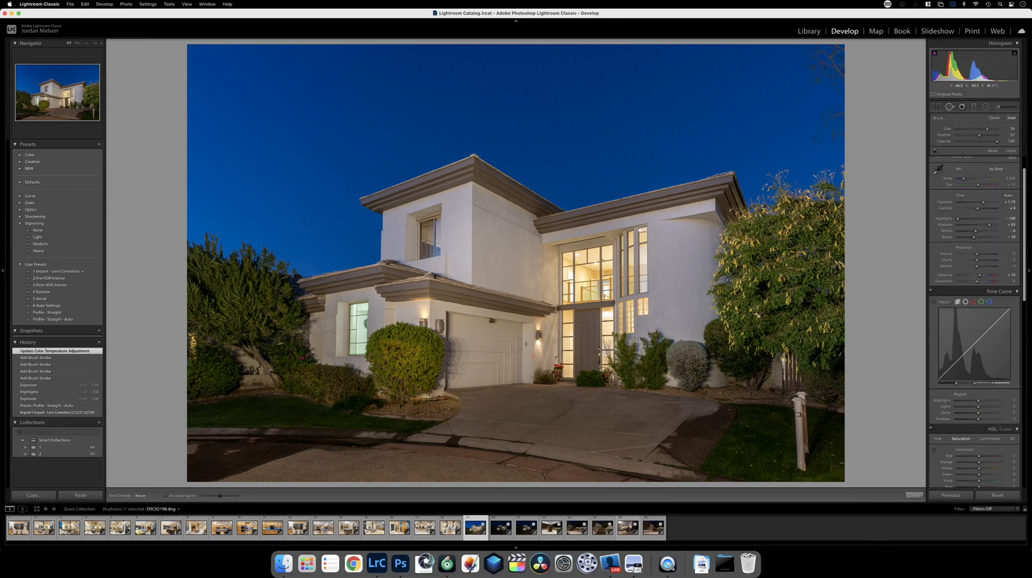
drag(799, 398, 802, 478)
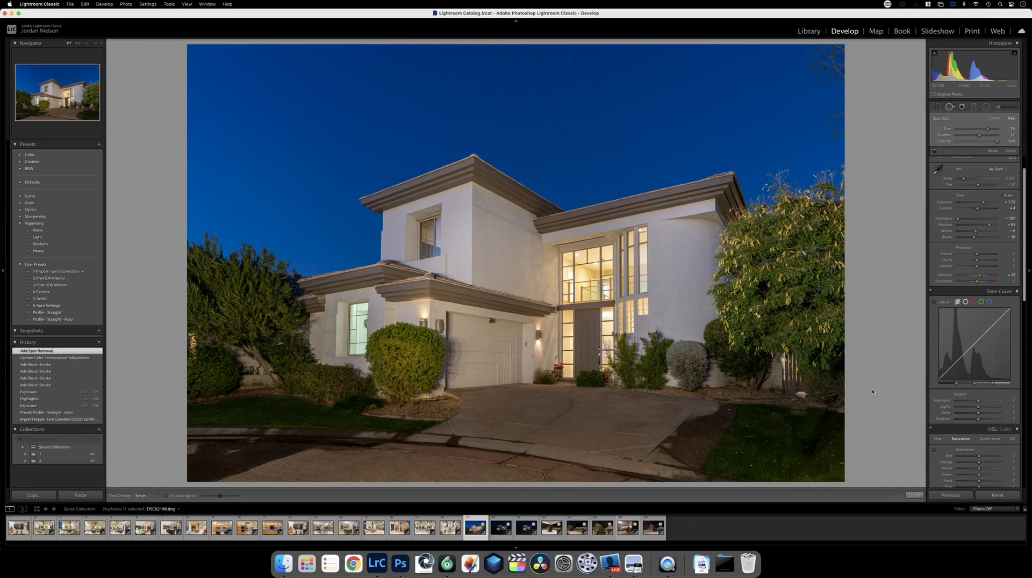
click(802, 394)
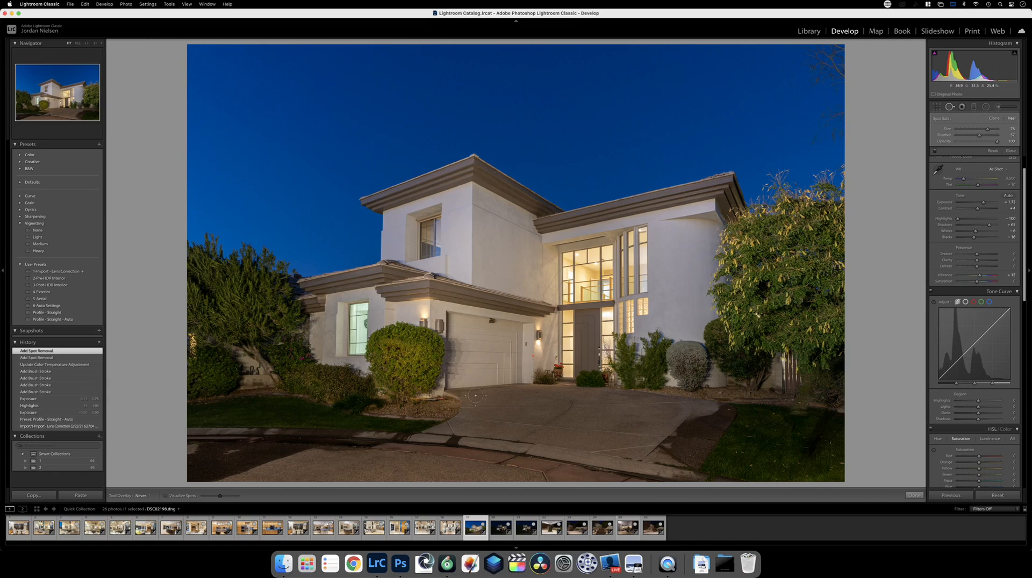
click(914, 495)
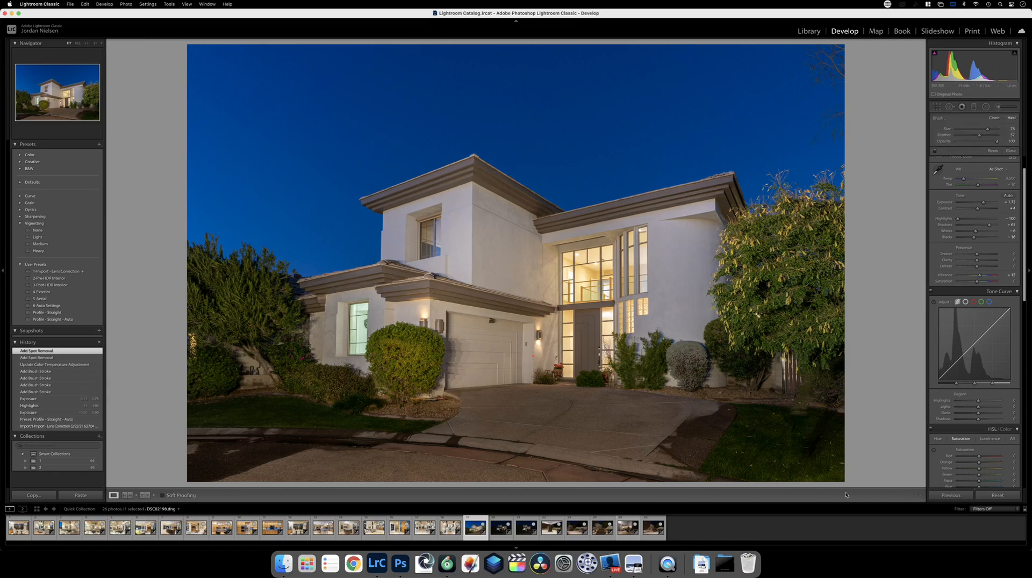
Copy the DSC02198 develop settings with Upright Mode instead of Upright Transforms, and paste them onto exterior photo DSC02200.
click(33, 496)
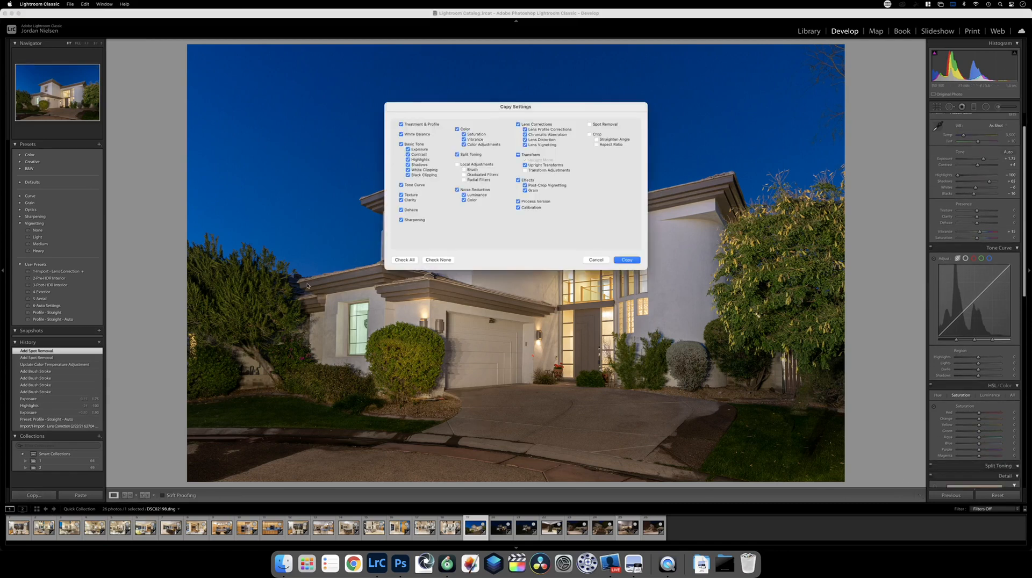
click(526, 165)
click(625, 261)
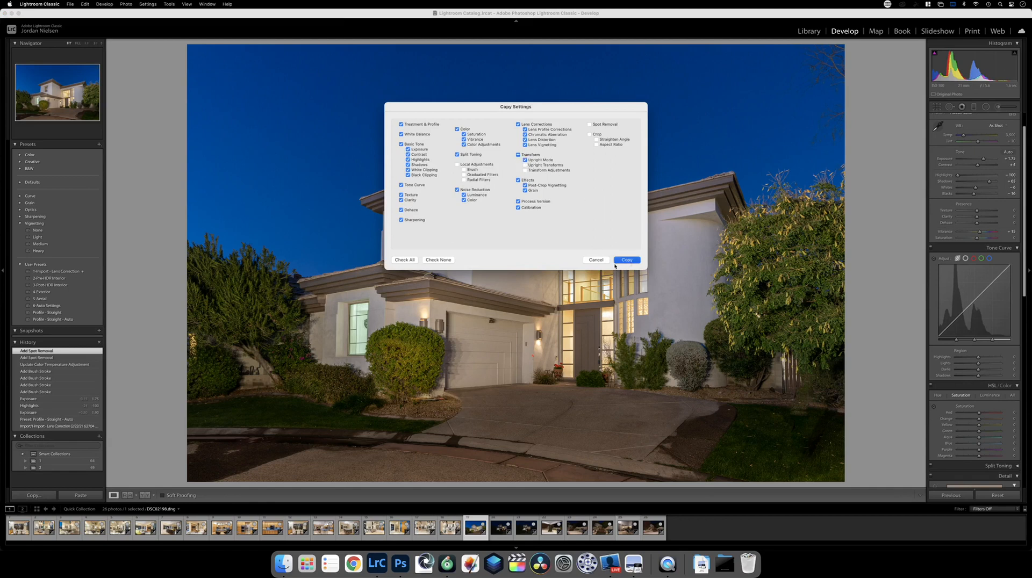
key(Right)
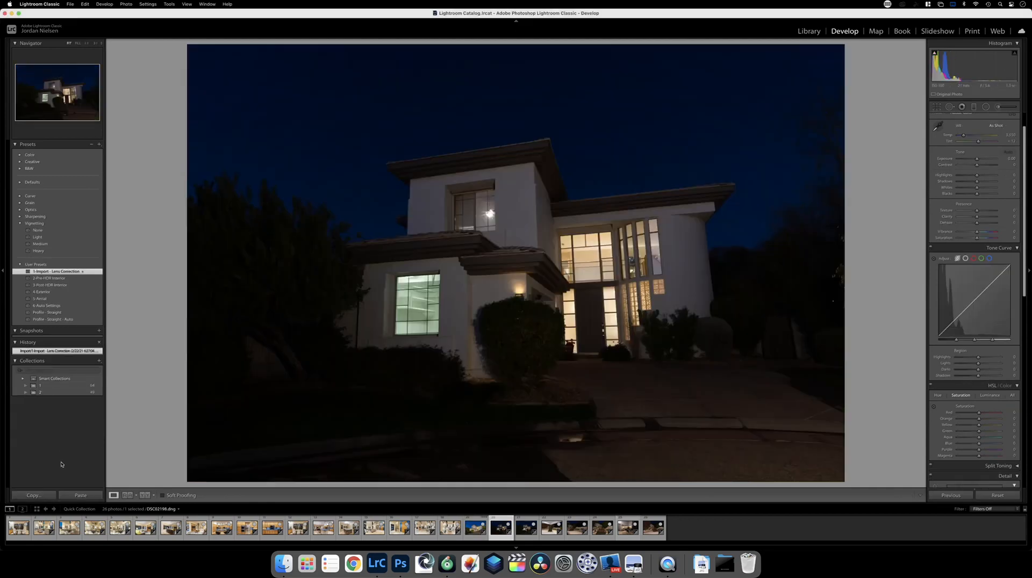
click(80, 495)
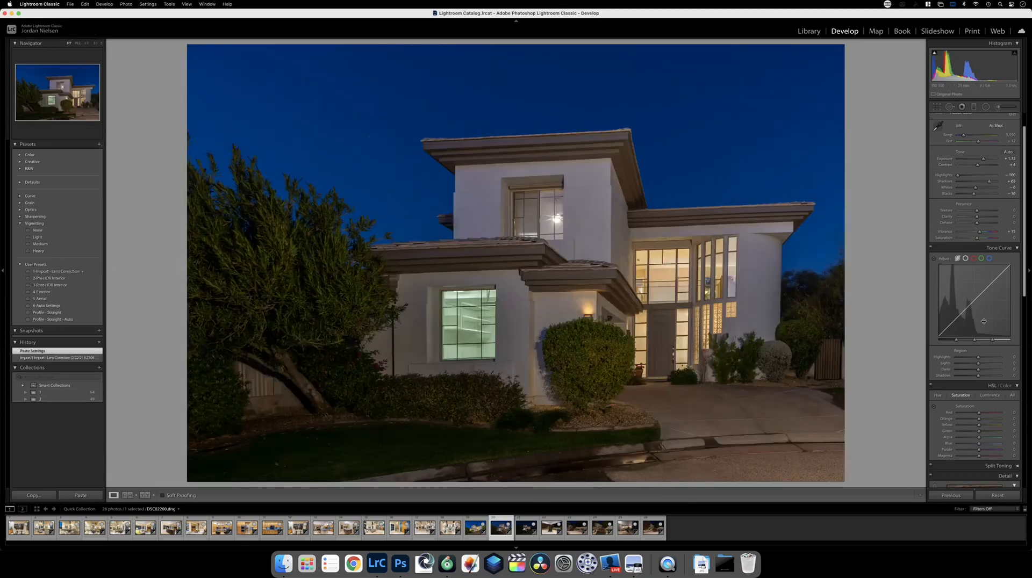
Try the Off and Level Upright corrections on DSC02200 and return to Auto.
scroll(979, 415, down, 5)
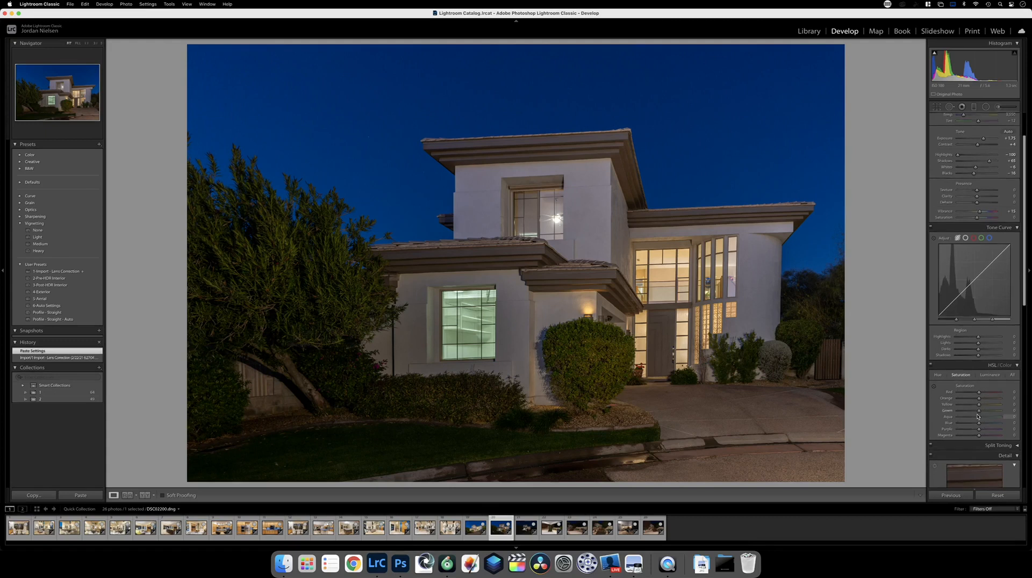
scroll(978, 415, down, 12)
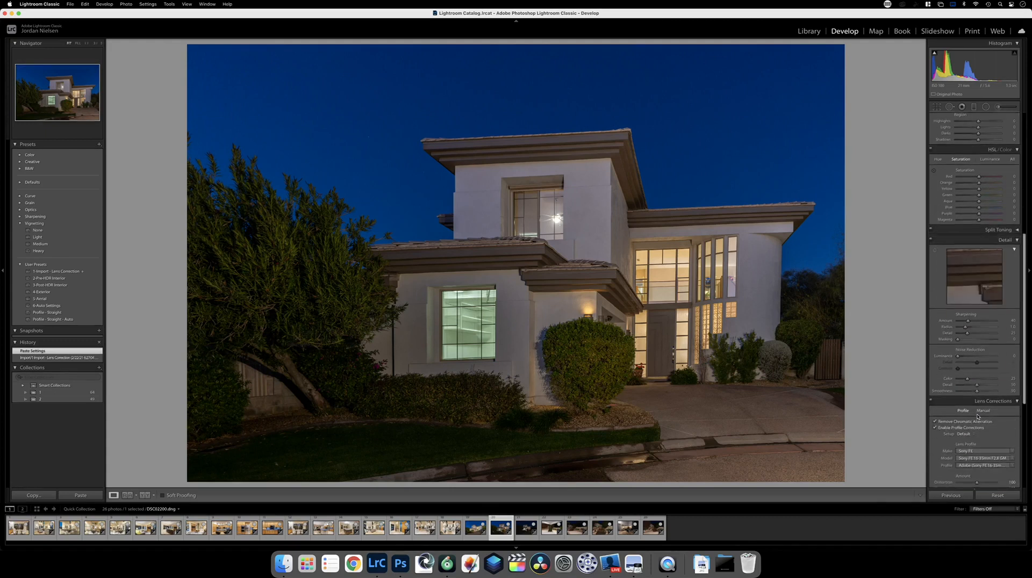
click(949, 419)
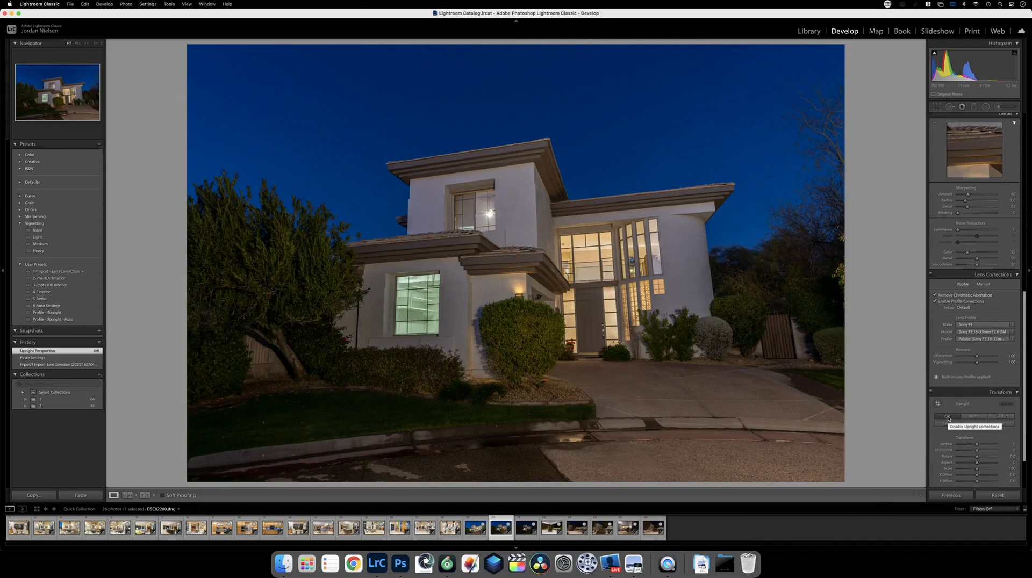
click(954, 427)
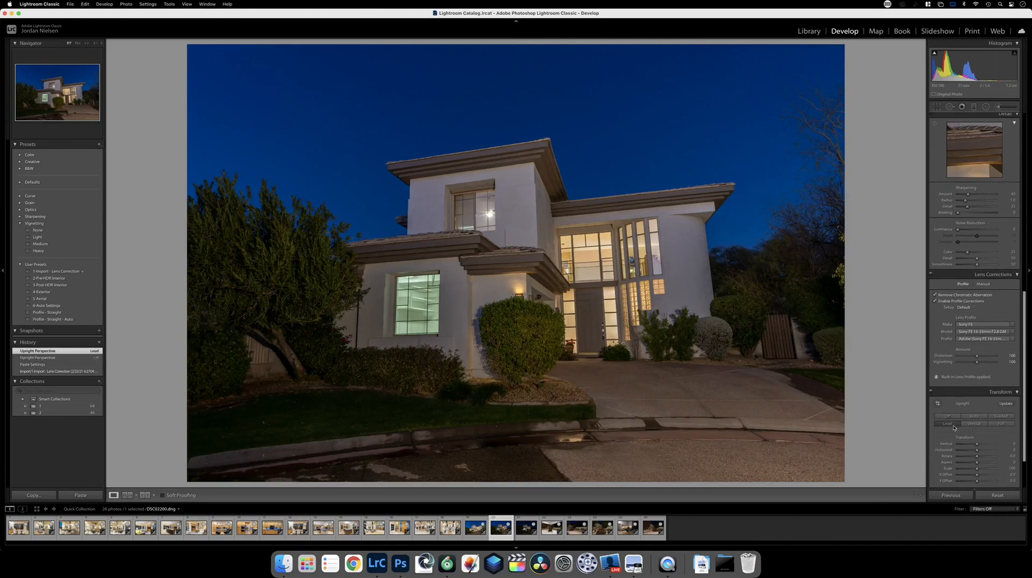
click(973, 418)
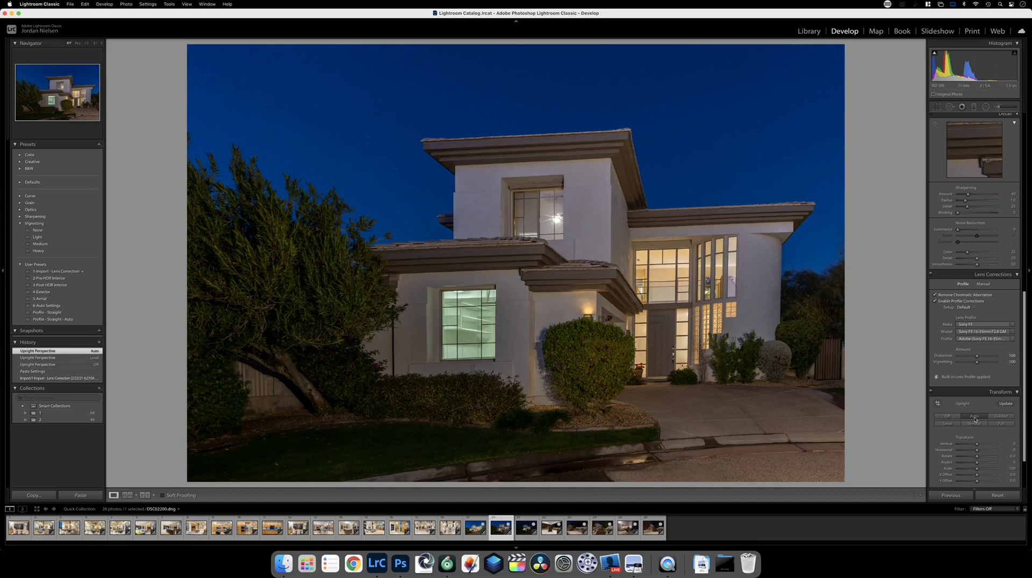
Paste the copied exterior develop settings onto DSC02202.
key(Right)
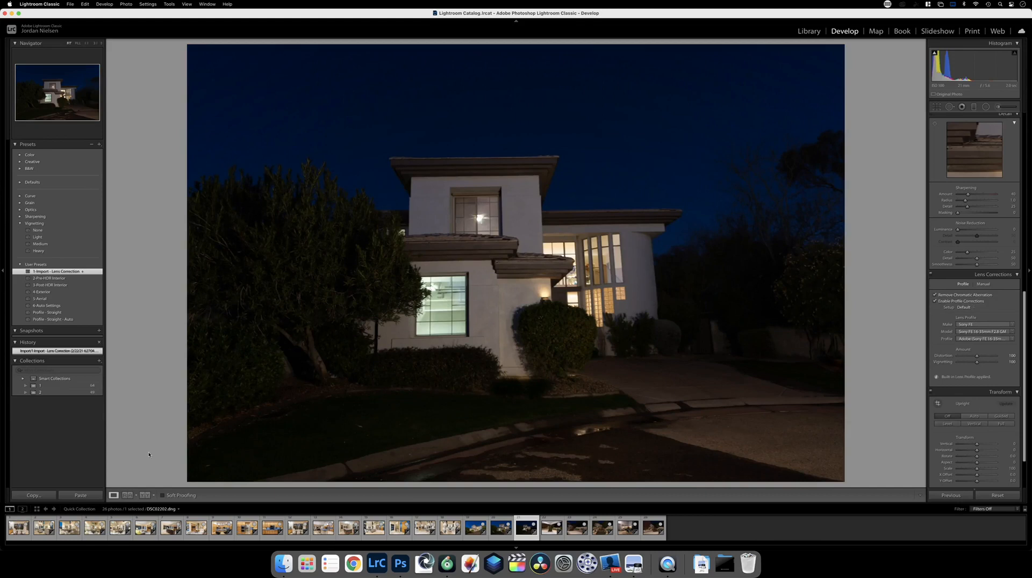
click(76, 494)
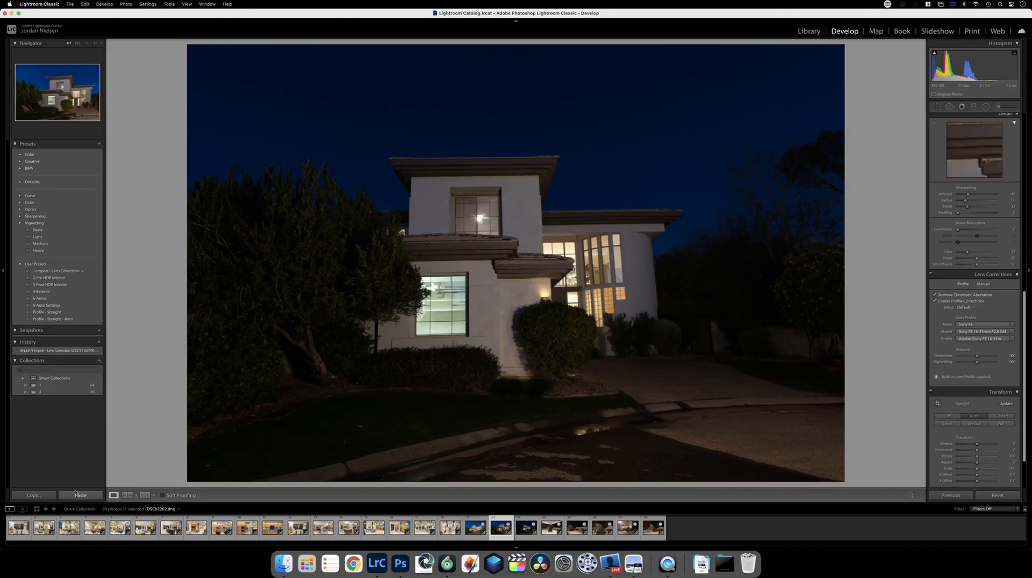
Apply the Profile - Straight - Auto preset to exterior photo DSC02202 and inspect the house up close.
key(Right)
click(76, 494)
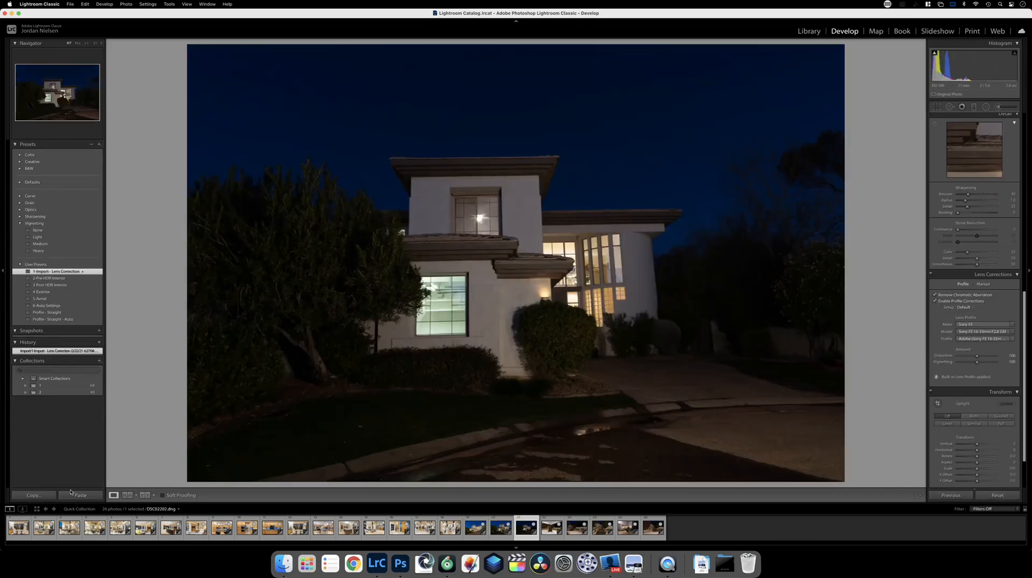
click(69, 319)
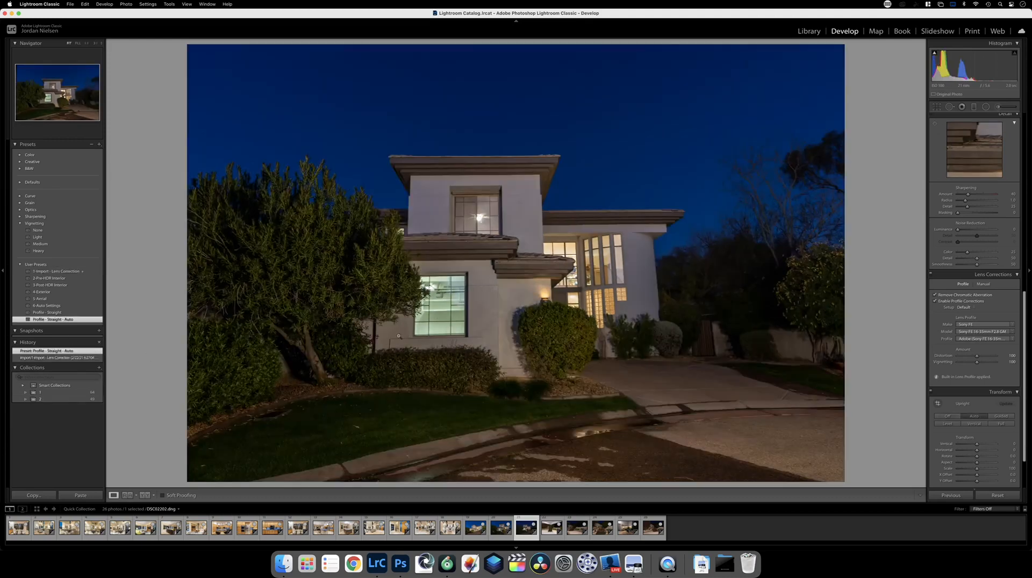
click(576, 307)
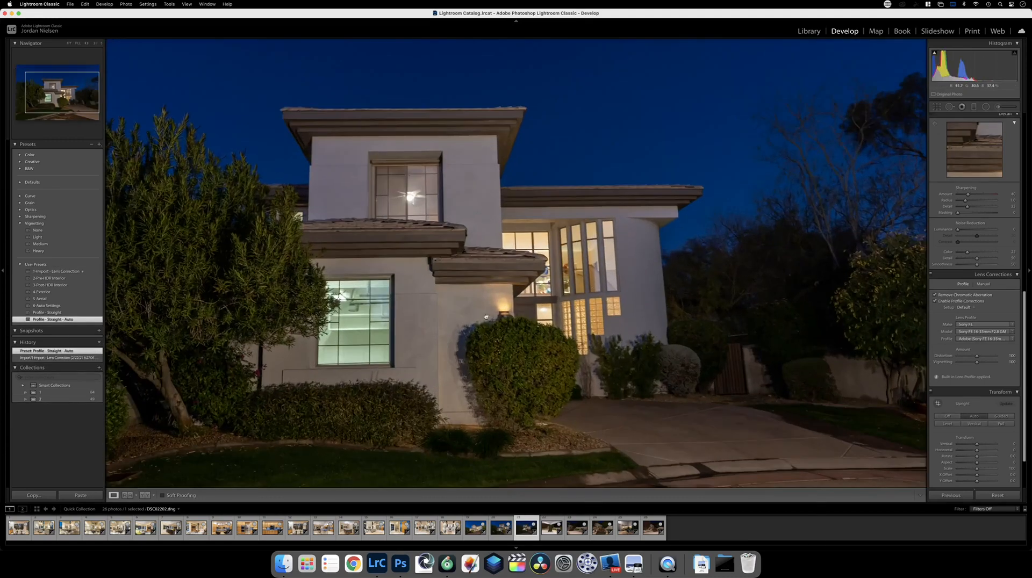
click(465, 193)
click(478, 203)
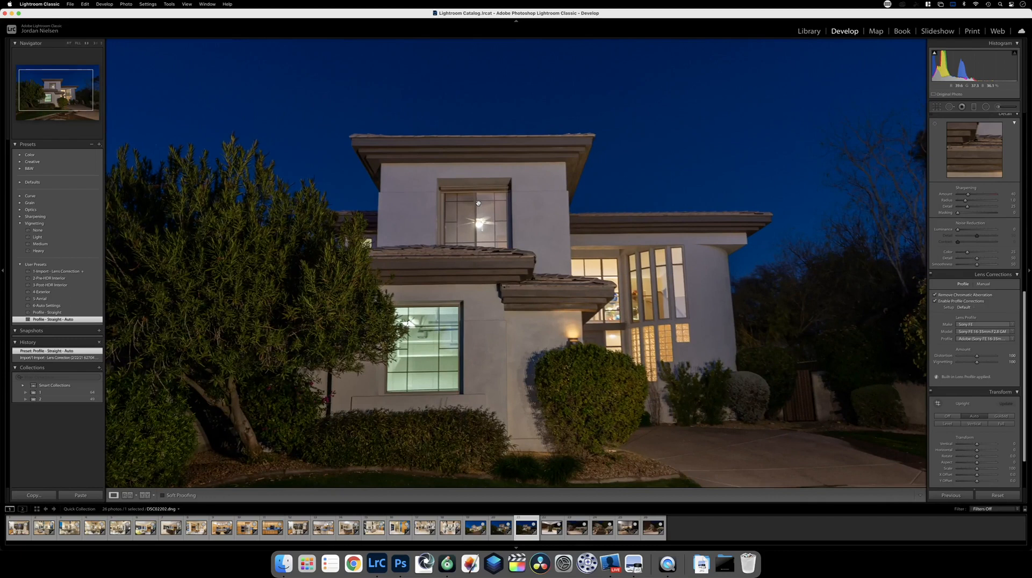
key(Right)
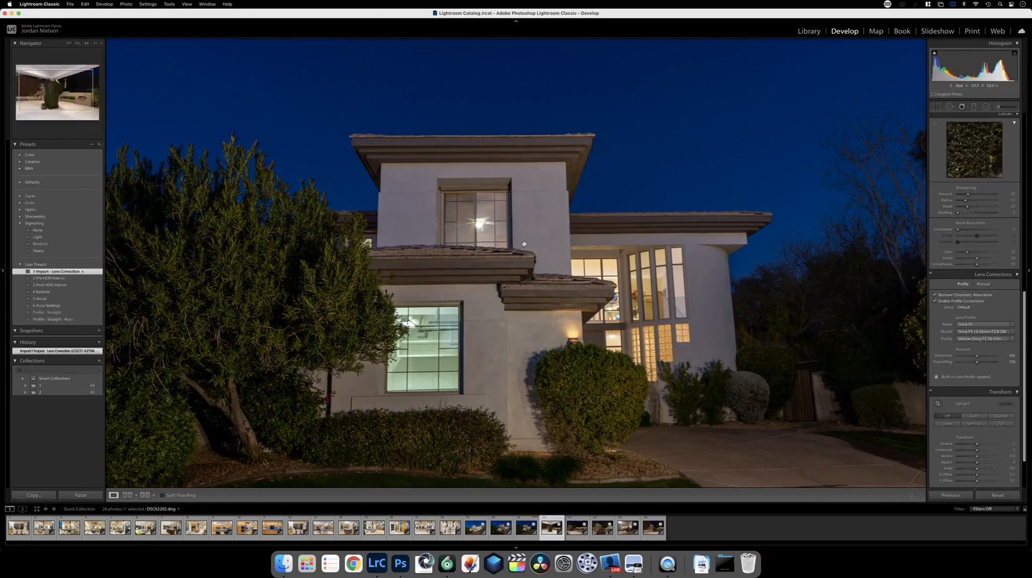
Turn off the Upright correction on DSC02200 and remove the similar exterior photo DSC02202 from the Quick Collection.
key(Left)
key(Left)
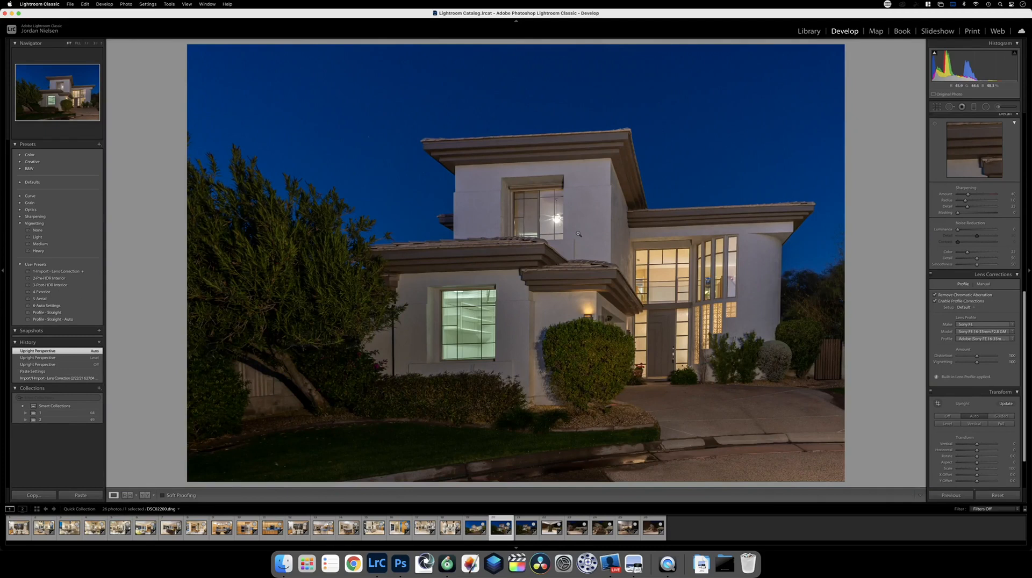
click(945, 416)
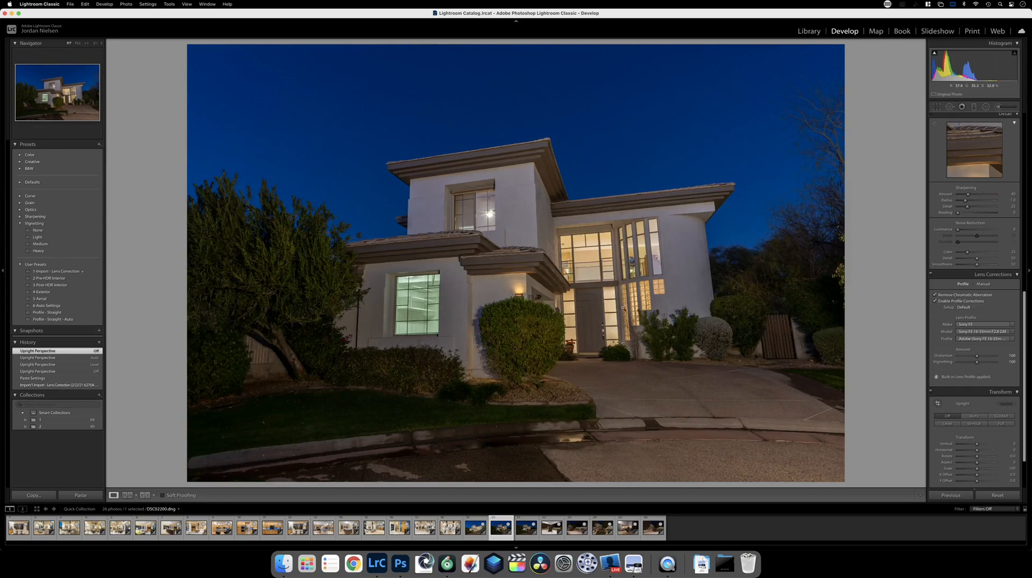
key(Right)
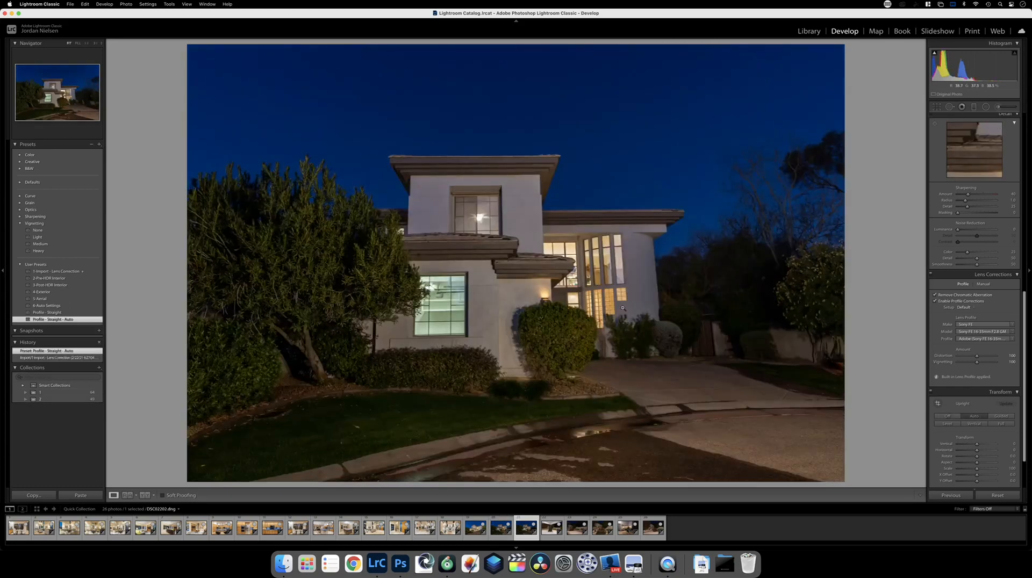
key(BackSpace)
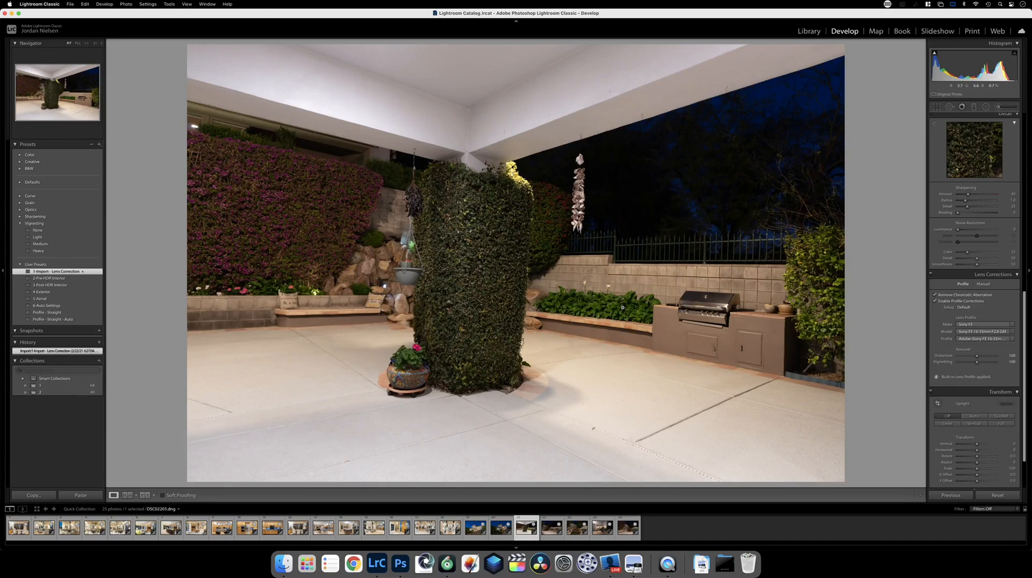
Correct the perspective of DSC02200 manually with Vertical -18, Horizontal -4 and Rotate +2.5, leaving the offsets at zero.
key(Left)
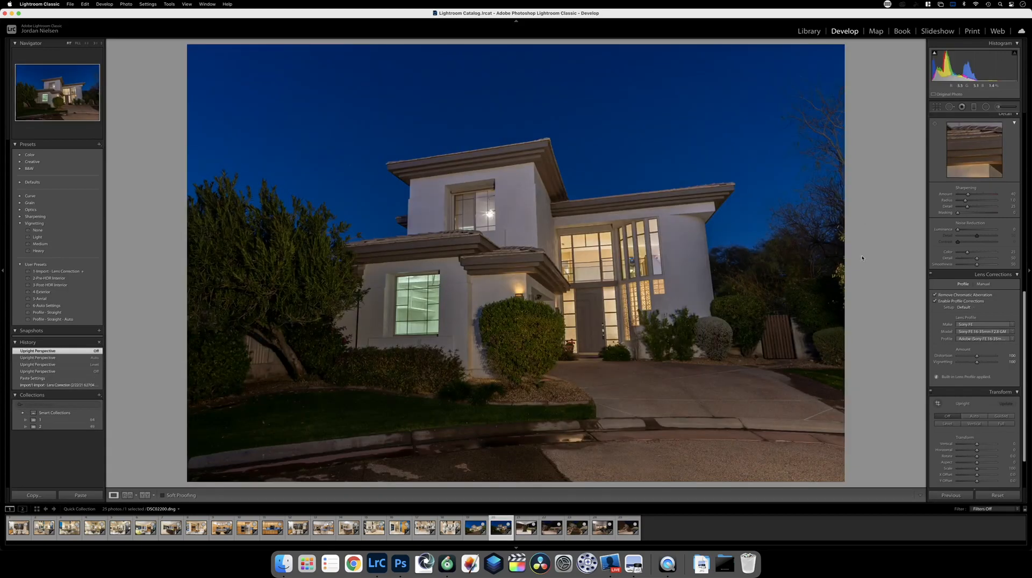
scroll(954, 287, down, 3)
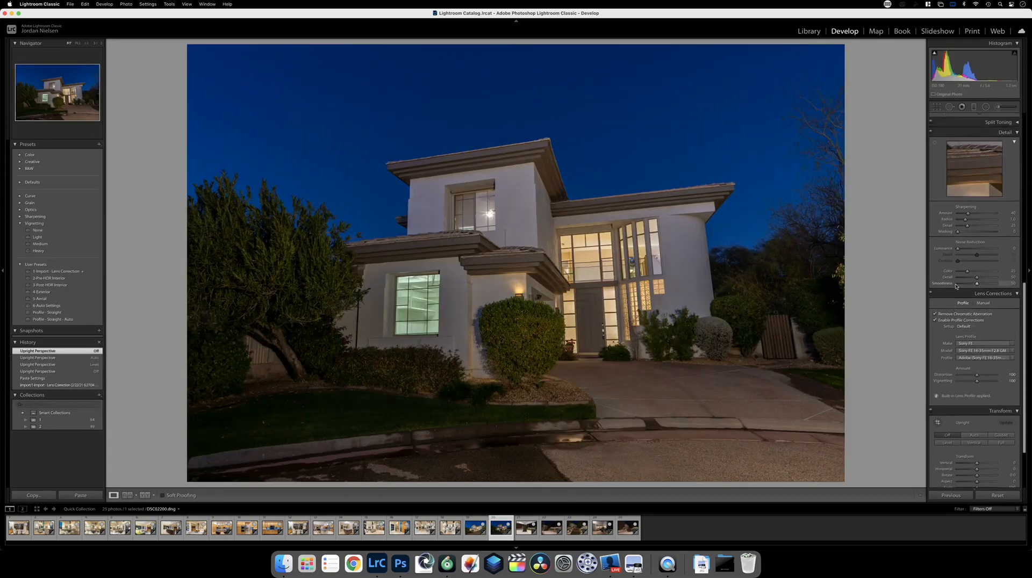
scroll(956, 324, up, 1)
click(977, 389)
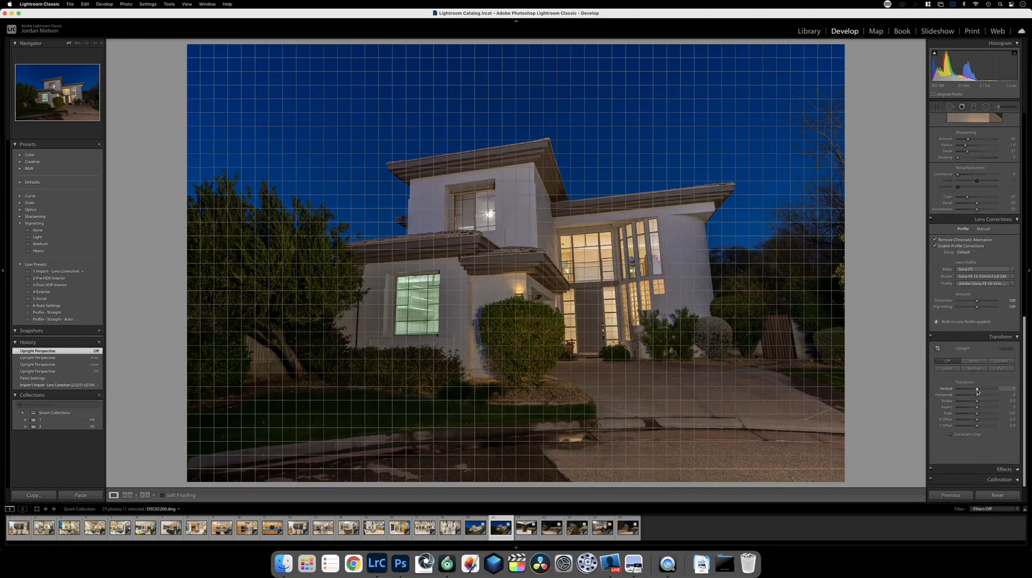
drag(978, 392, 968, 391)
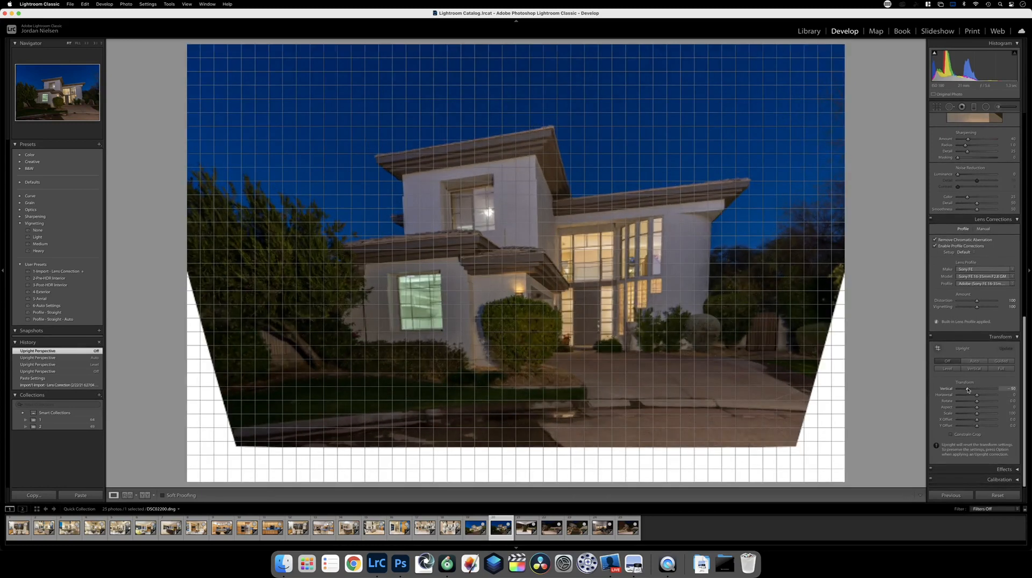
drag(967, 391, 974, 390)
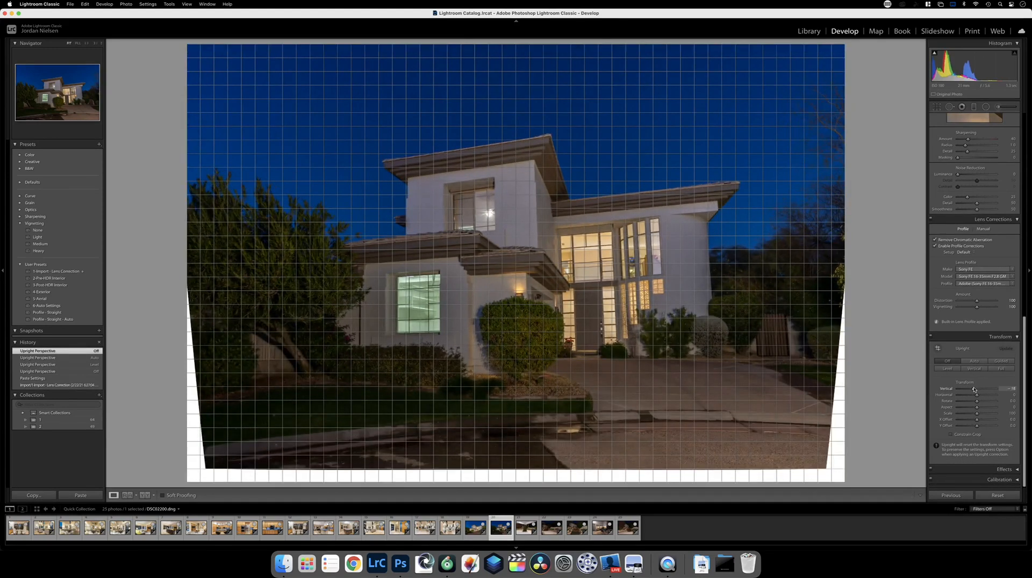
mouse_move(978, 396)
mouse_down()
mouse_move(965, 396)
mouse_move(983, 401)
mouse_up()
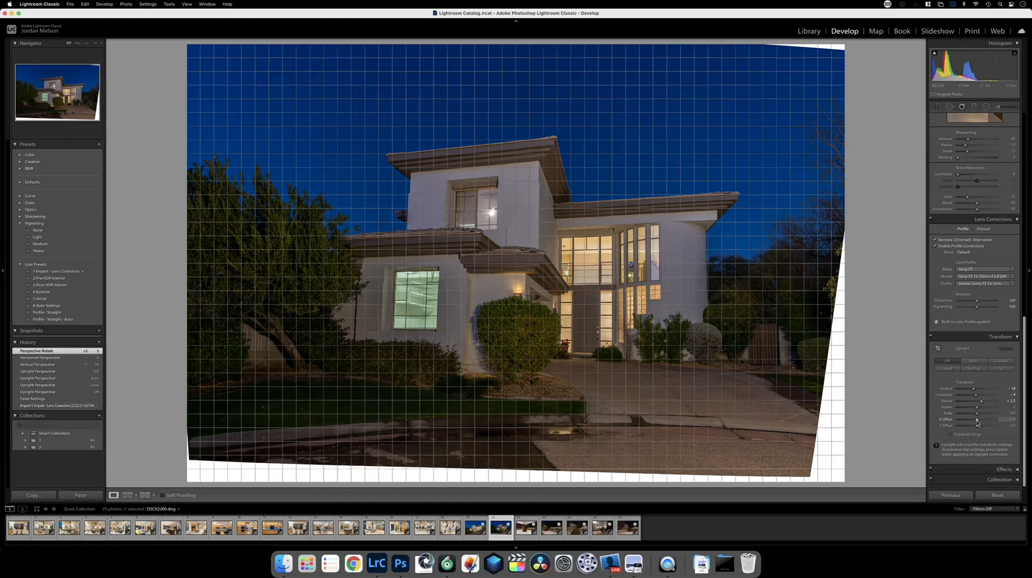
drag(977, 422, 978, 422)
key(super+z)
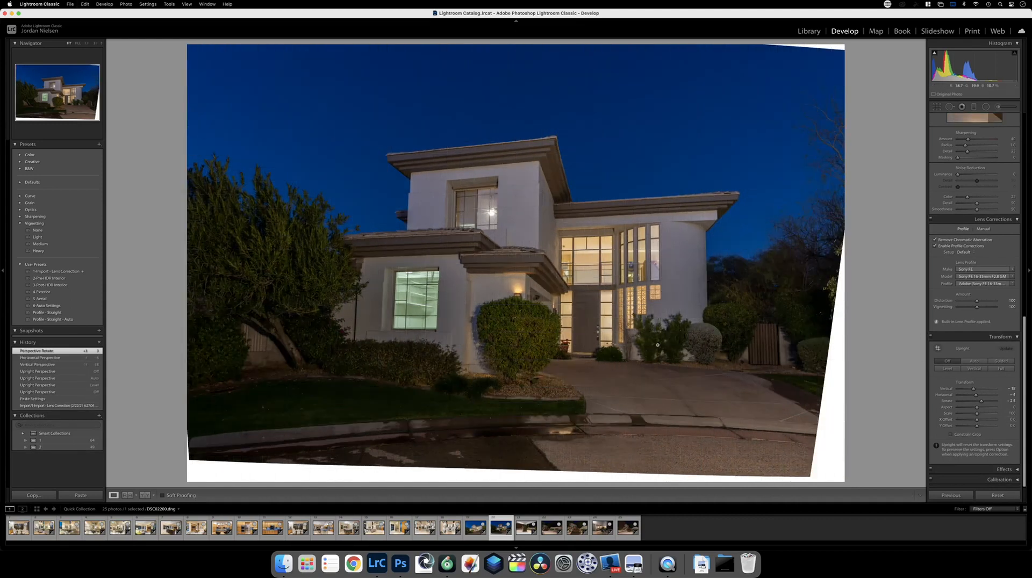
Crop DSC02200 at its original aspect ratio and reposition the image to exclude the white borders.
click(937, 107)
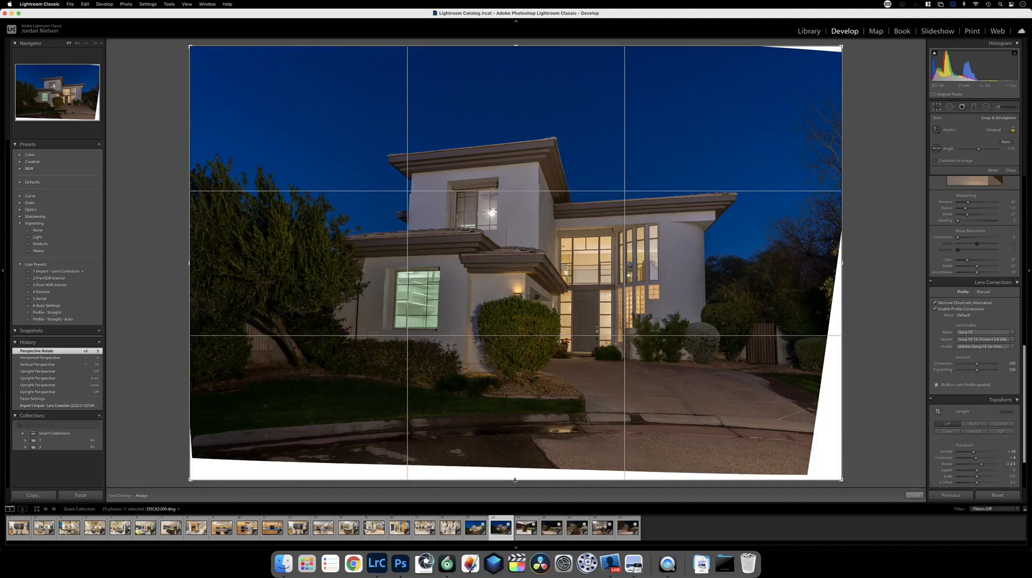
drag(516, 473, 515, 469)
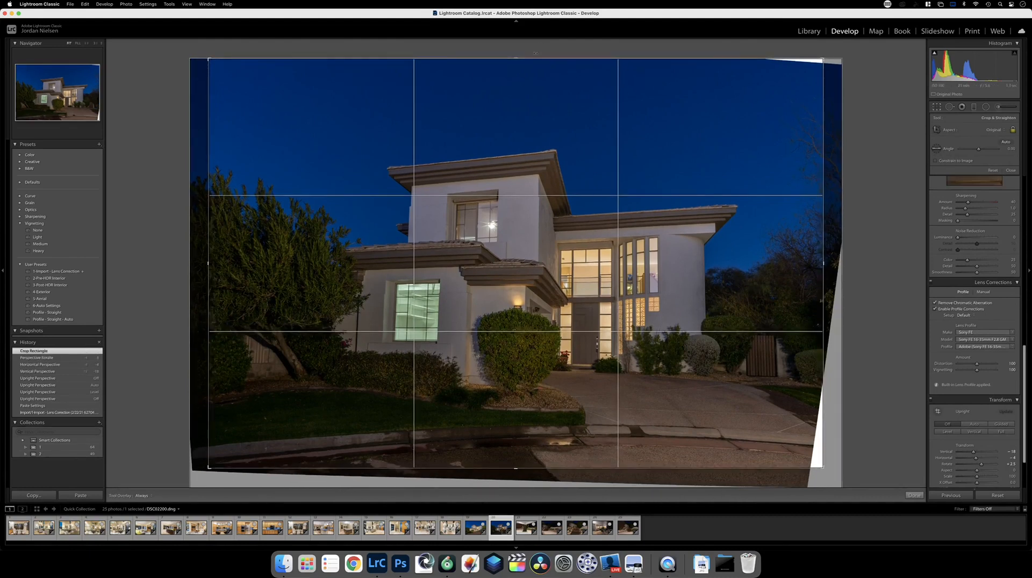
drag(516, 58, 514, 63)
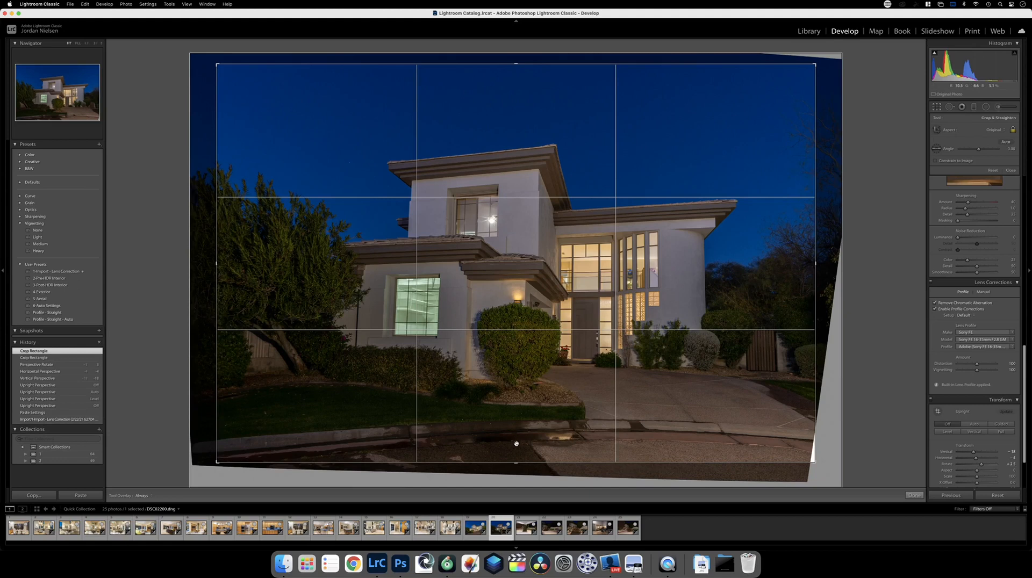
drag(521, 438, 529, 436)
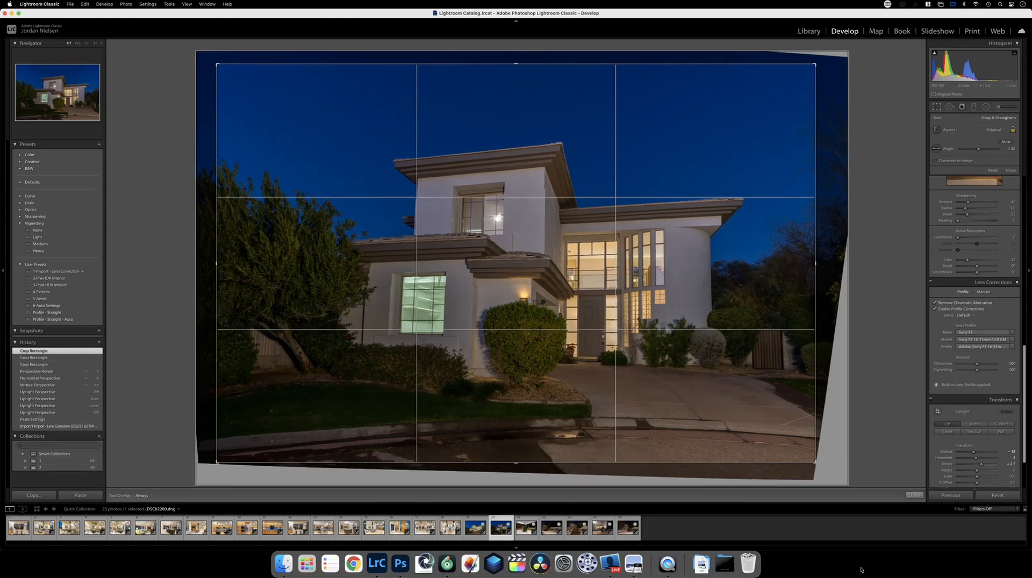
click(915, 496)
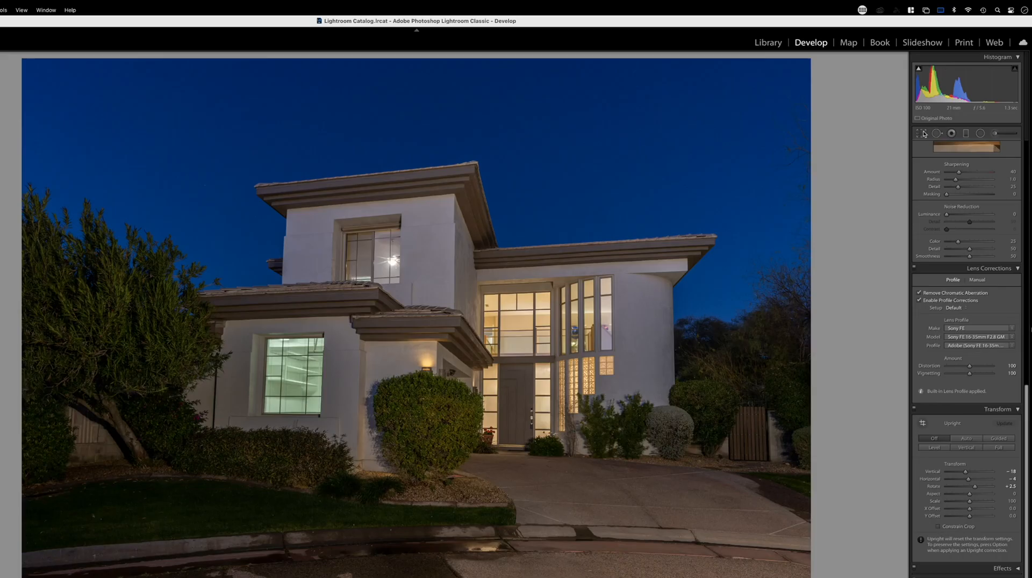
Straighten DSC02200 by rotating the image slightly counterclockwise within the crop.
click(937, 107)
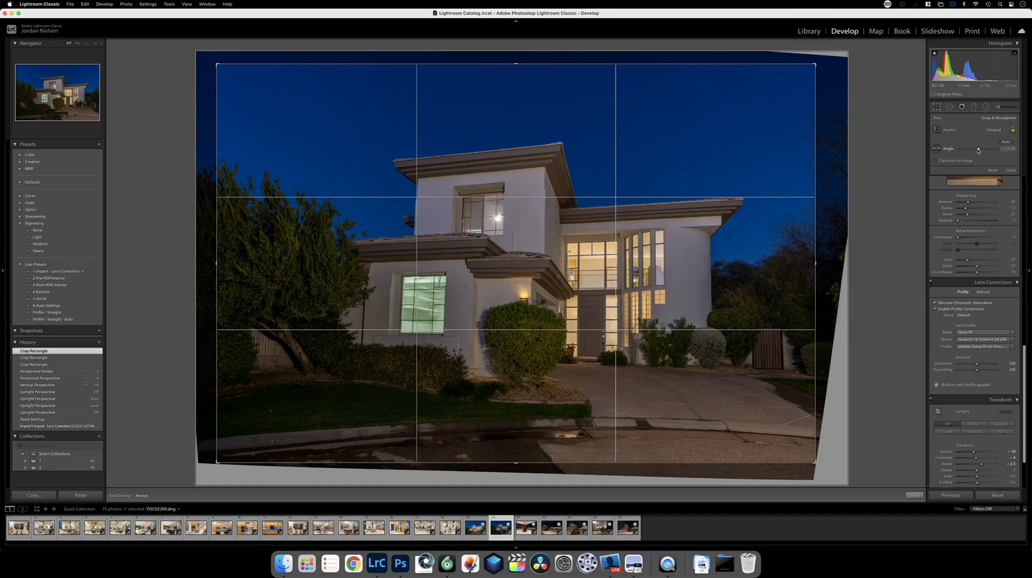
drag(972, 184, 971, 186)
drag(977, 151, 940, 166)
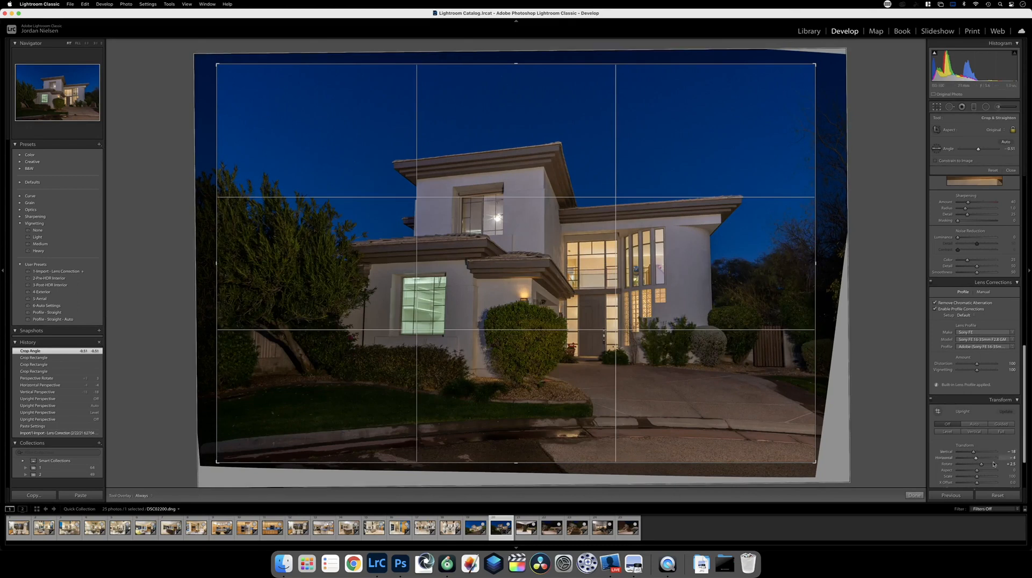
key(Return)
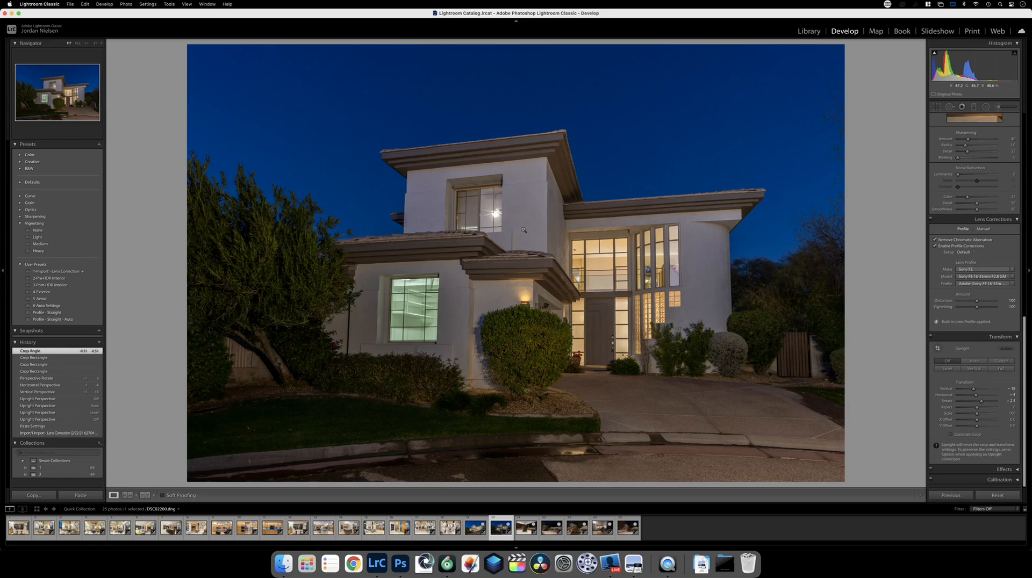
Paint over the white house walls with an adjustment brush that warms the temperature and raises the exposure.
click(998, 109)
drag(978, 136, 980, 137)
mouse_move(688, 257)
mouse_down()
mouse_move(664, 328)
mouse_move(566, 246)
mouse_move(538, 194)
mouse_move(484, 231)
mouse_move(430, 344)
mouse_move(363, 313)
mouse_up()
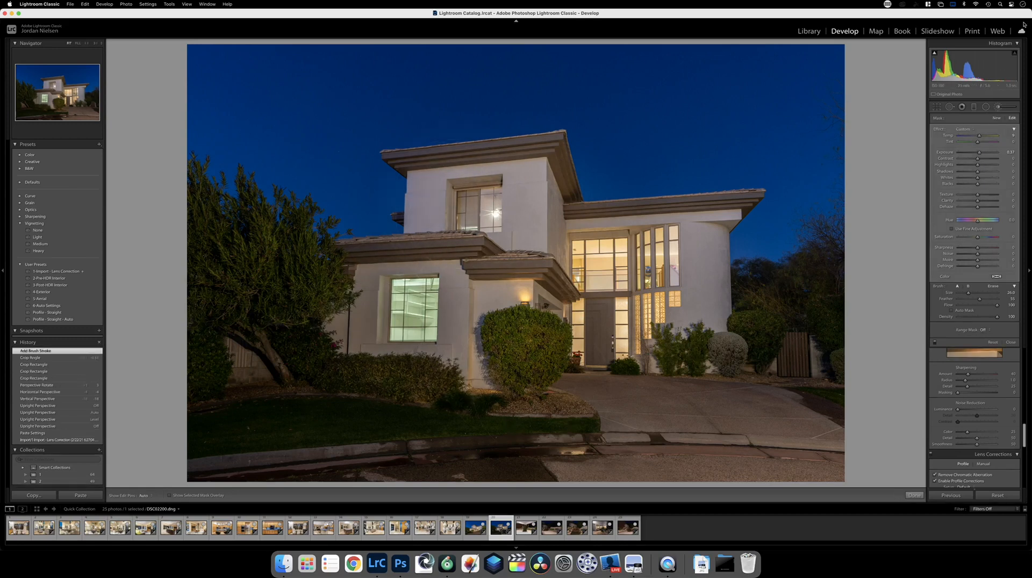
click(914, 495)
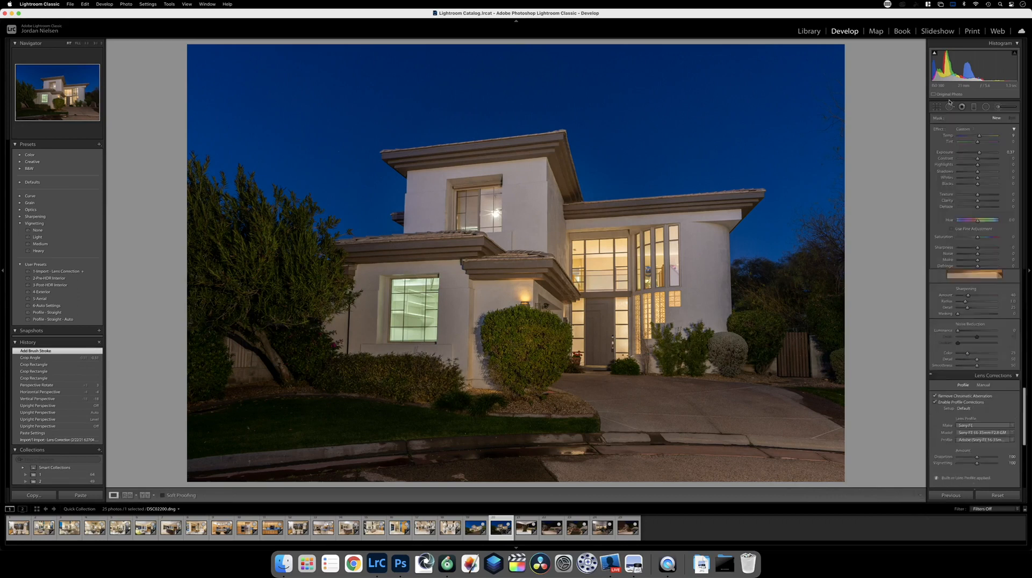
Darken the street along the bottom of DSC02200 with a new adjustment brush stroke using negative exposure.
click(999, 109)
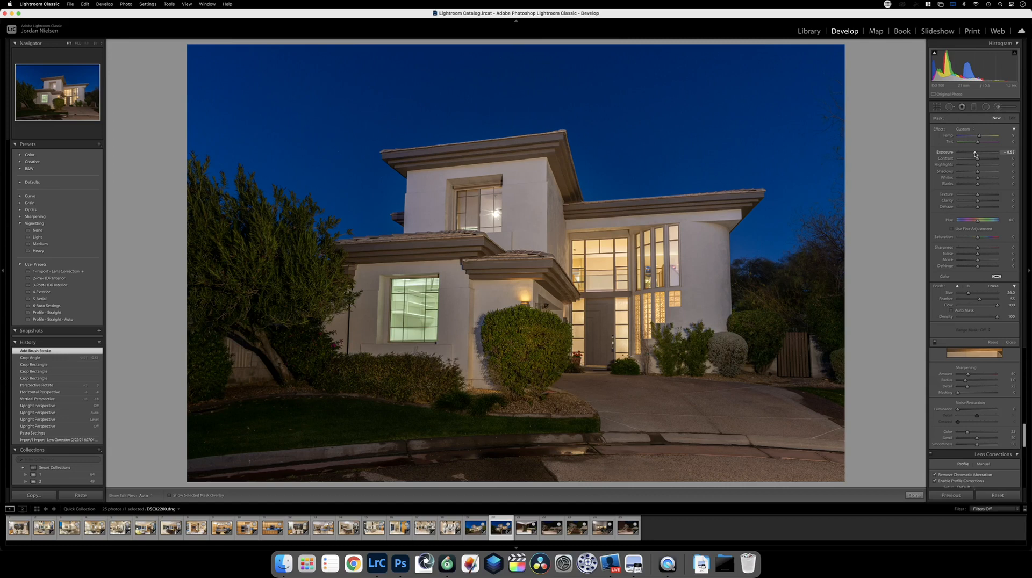
scroll(805, 479, down, 2)
drag(830, 477, 142, 467)
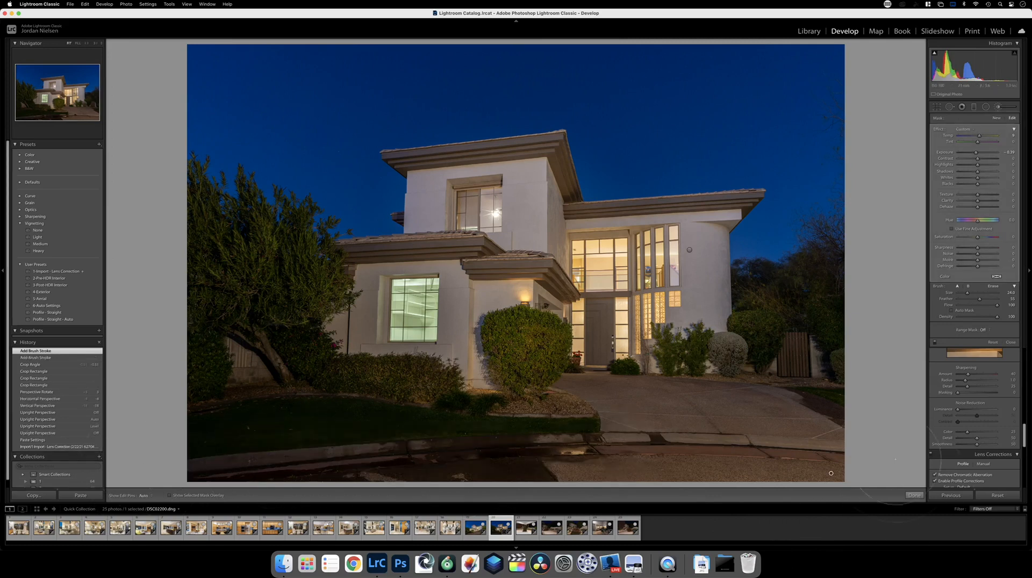
click(915, 496)
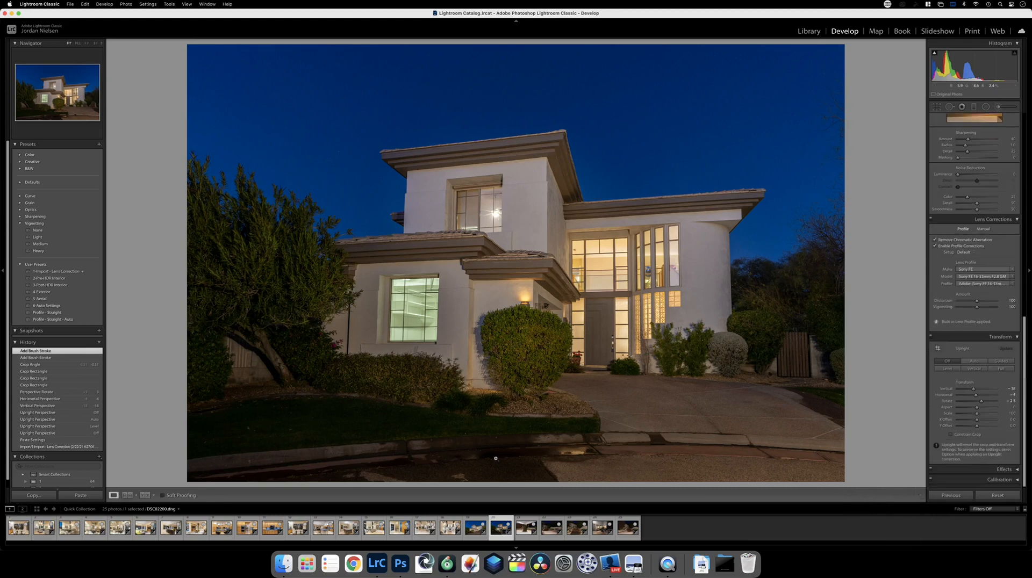
Apply the Profile - Straight - Auto preset to patio photo DSC02203 and switch its Upright correction off.
key(Right)
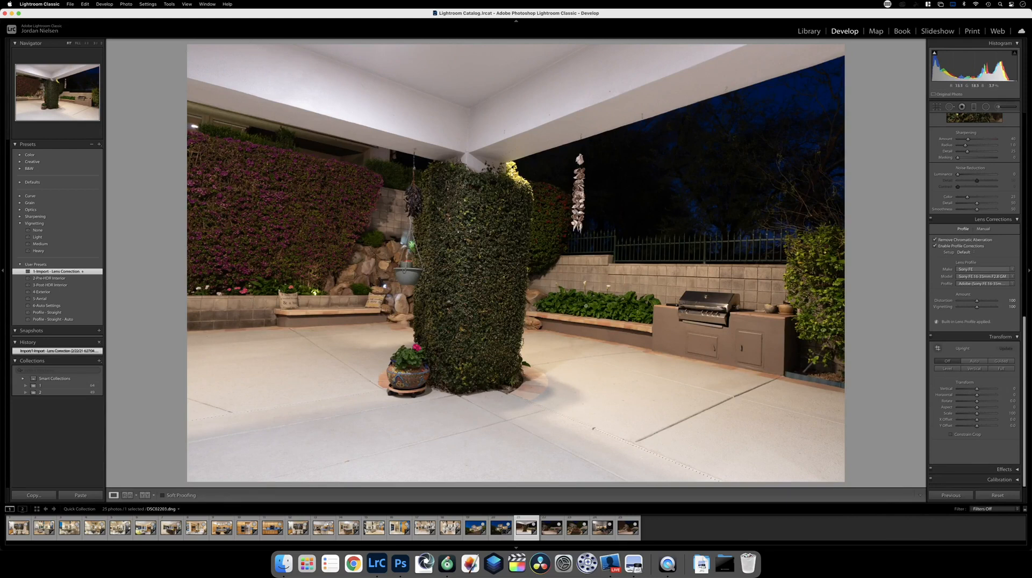
click(56, 321)
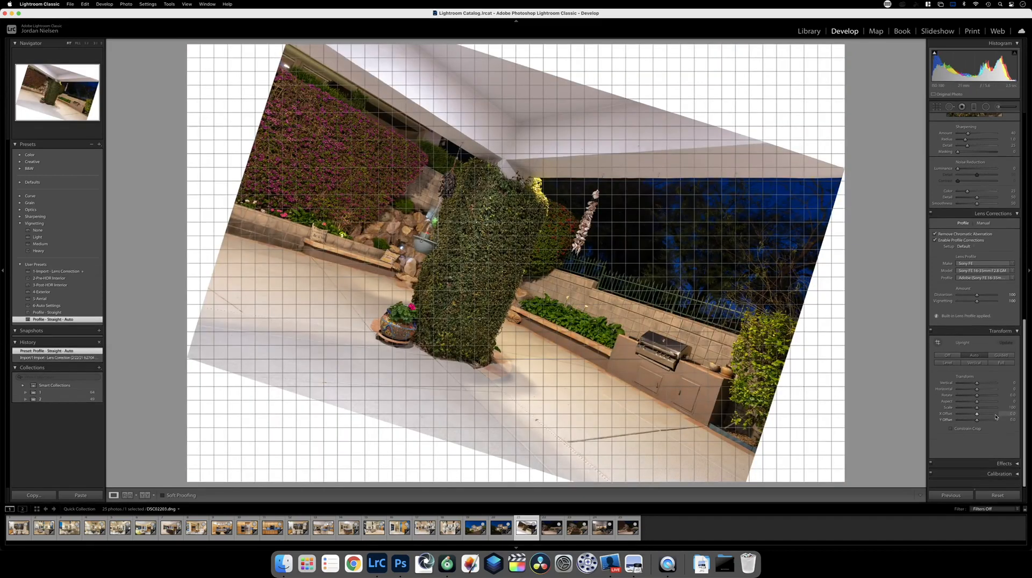
click(953, 365)
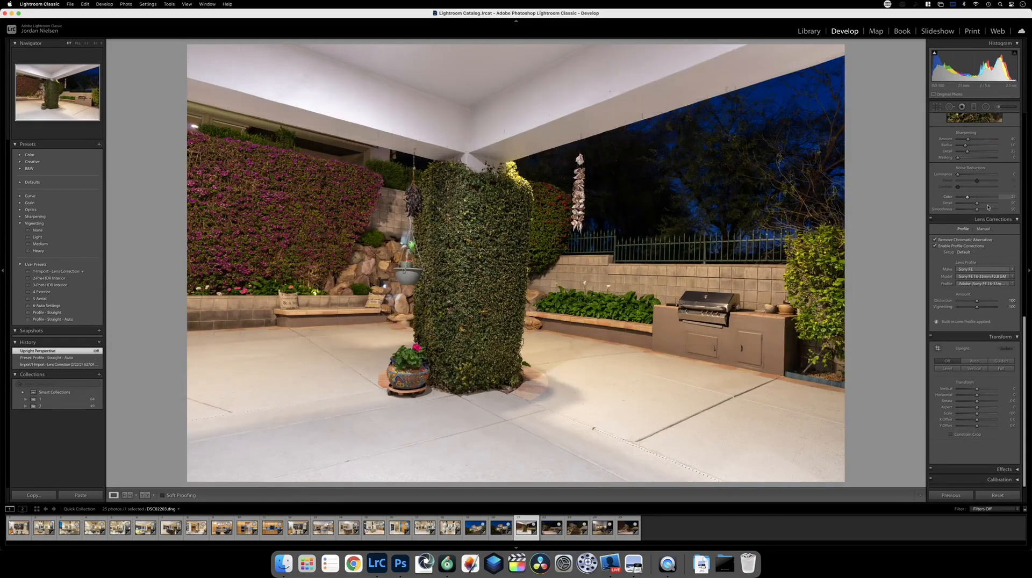
Set the highlights of patio photo DSC02203 to -100 and raise its shadows.
scroll(1005, 196, up, 10)
scroll(965, 222, down, 1)
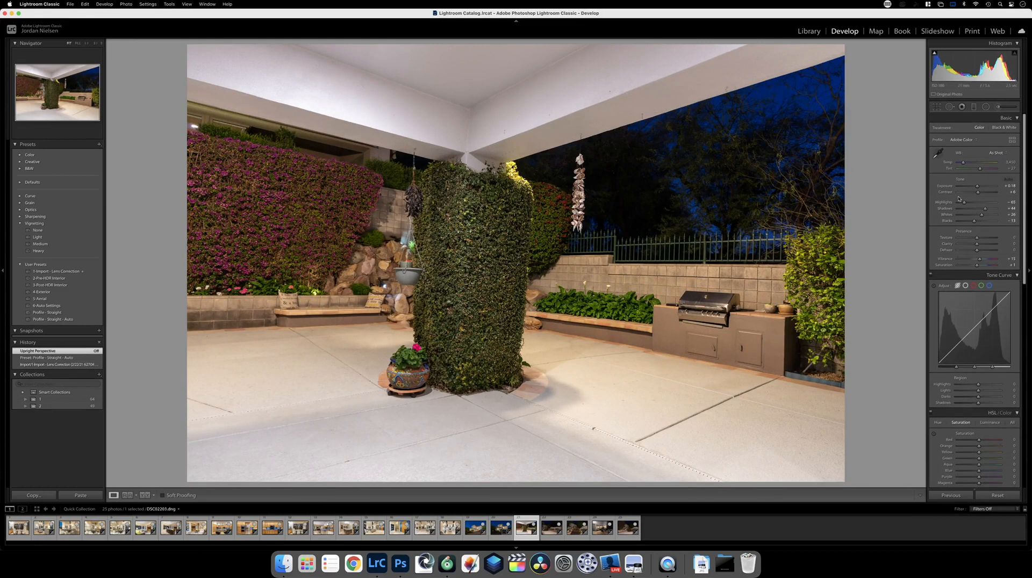
drag(964, 204, 950, 205)
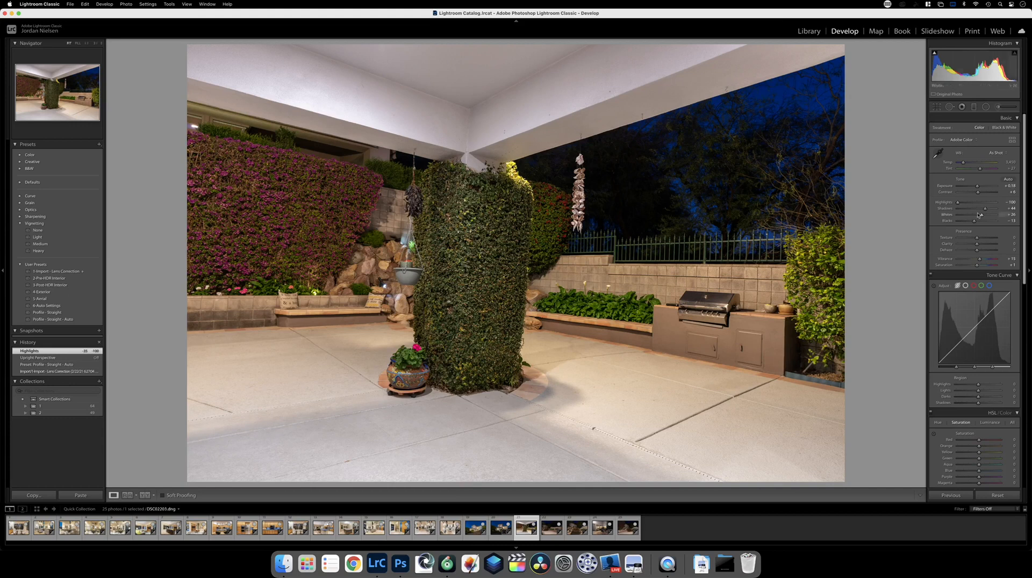
drag(985, 209, 990, 209)
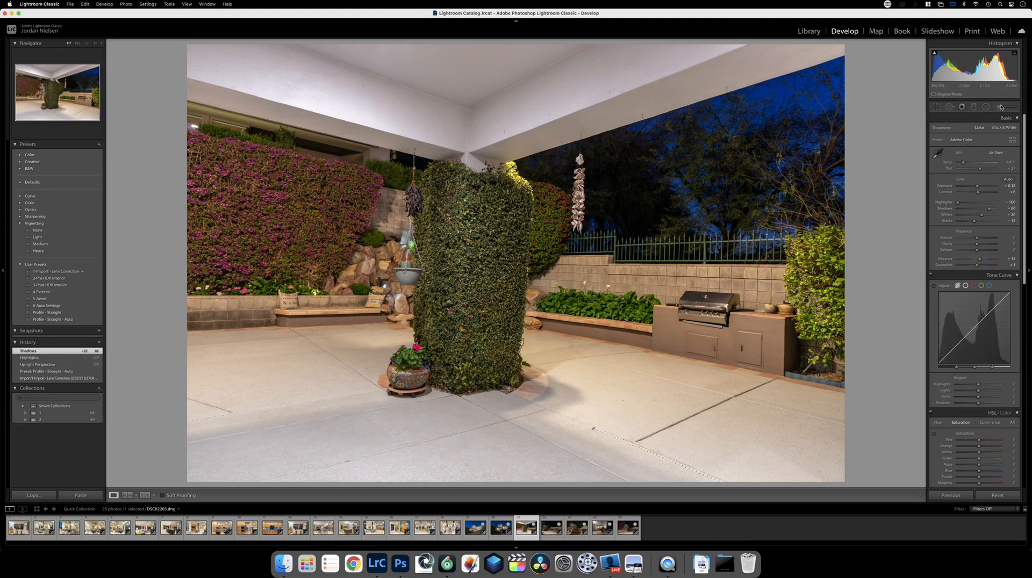
Darken the ceiling and foreground floor of patio photo DSC02203 with negative-exposure adjustment brush strokes and lower the brush's tint slightly.
key(k)
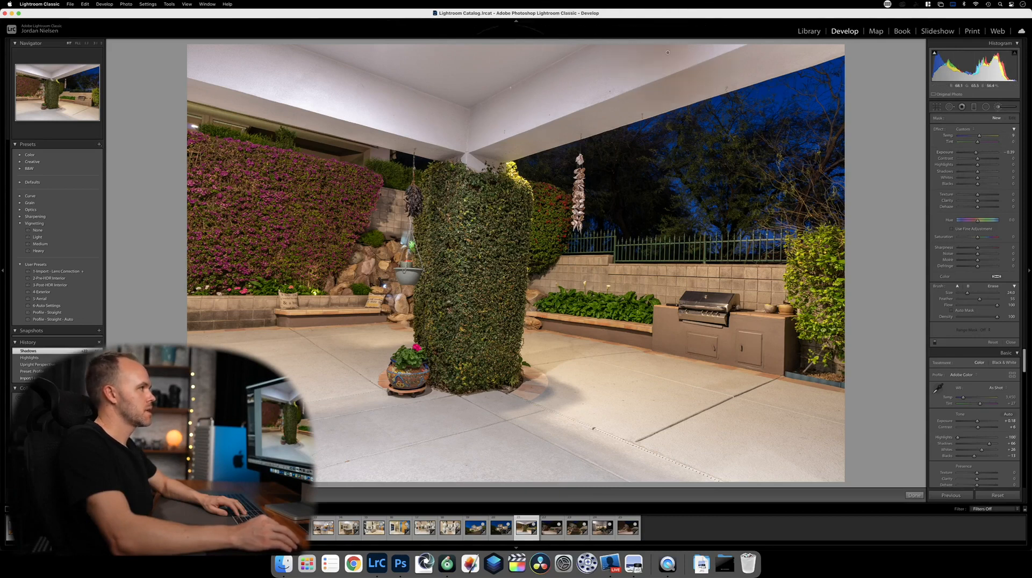
mouse_move(457, 90)
mouse_down()
mouse_move(333, 92)
mouse_move(216, 62)
mouse_move(283, 69)
mouse_up()
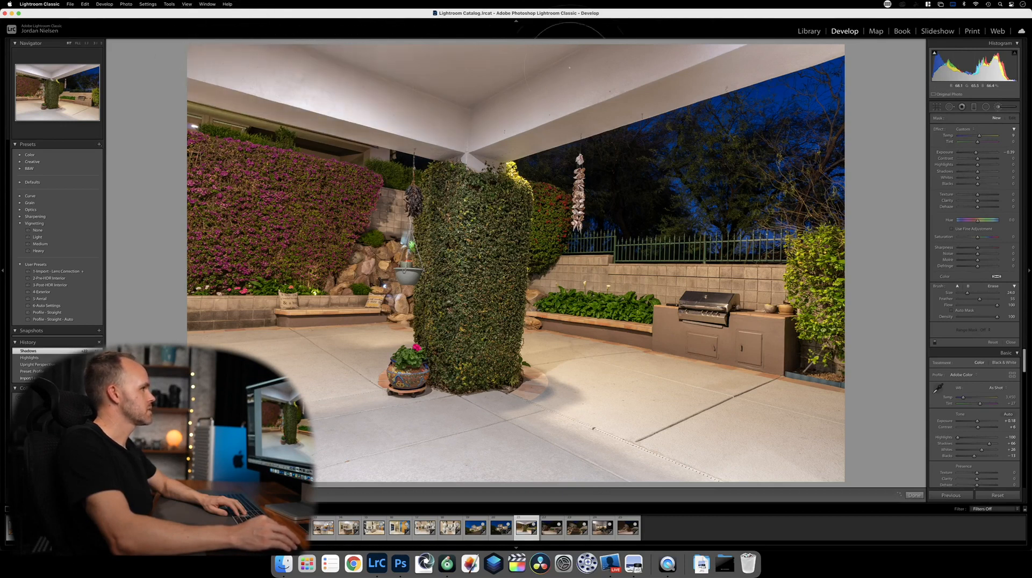
drag(642, 54, 807, 49)
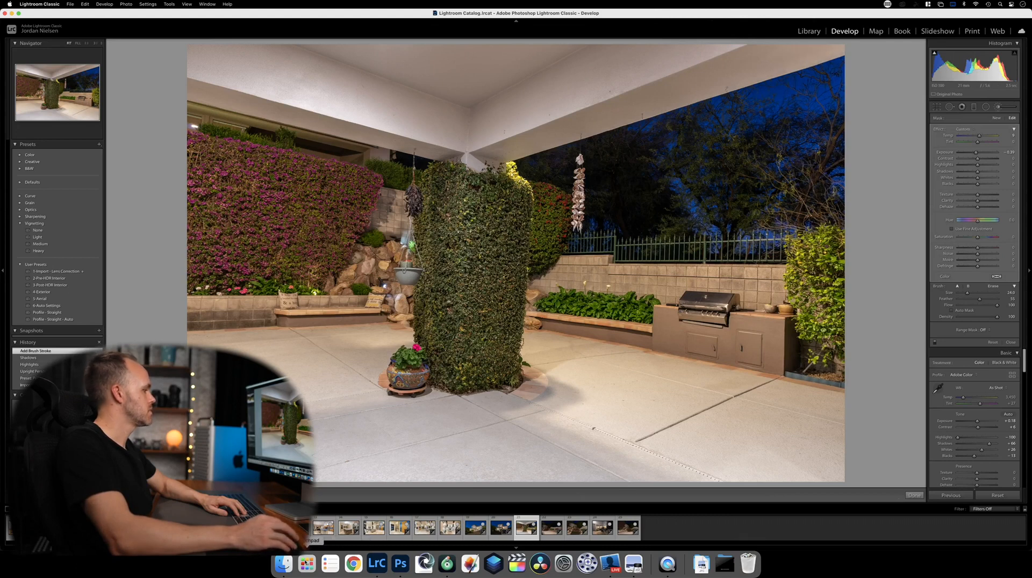
mouse_move(283, 463)
mouse_down()
mouse_move(494, 443)
mouse_move(586, 461)
mouse_move(645, 498)
mouse_up()
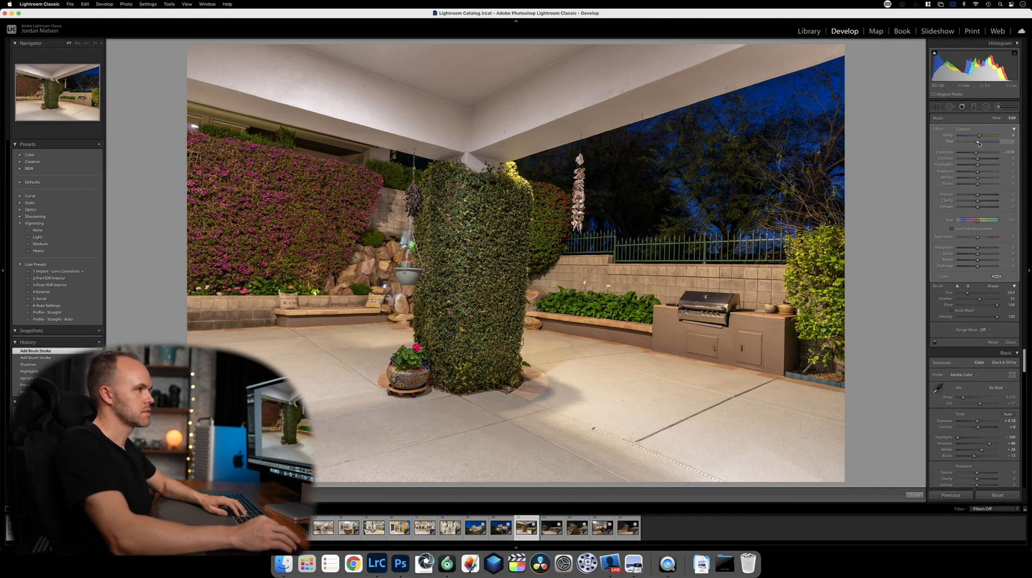
drag(977, 143, 976, 143)
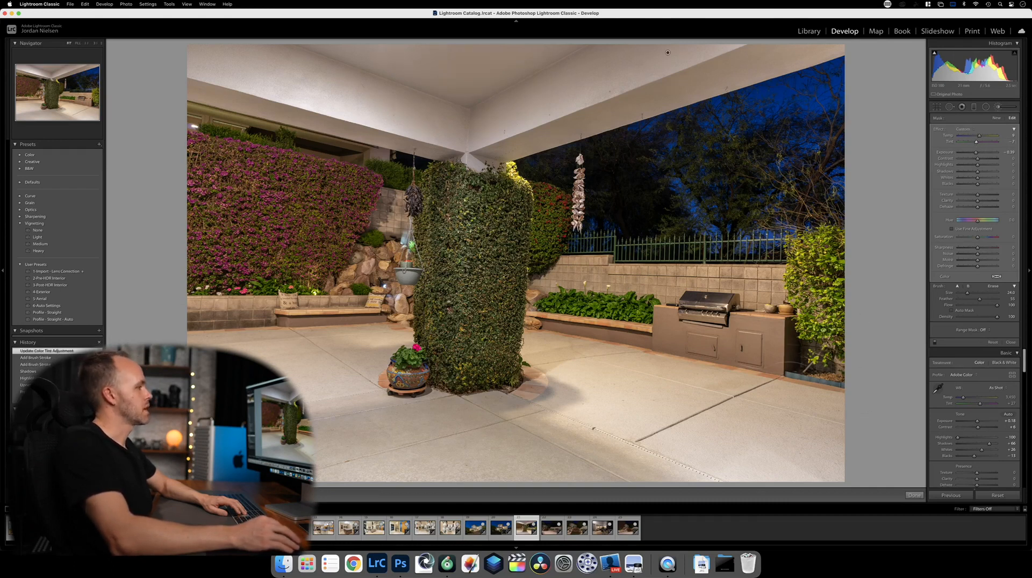
click(915, 495)
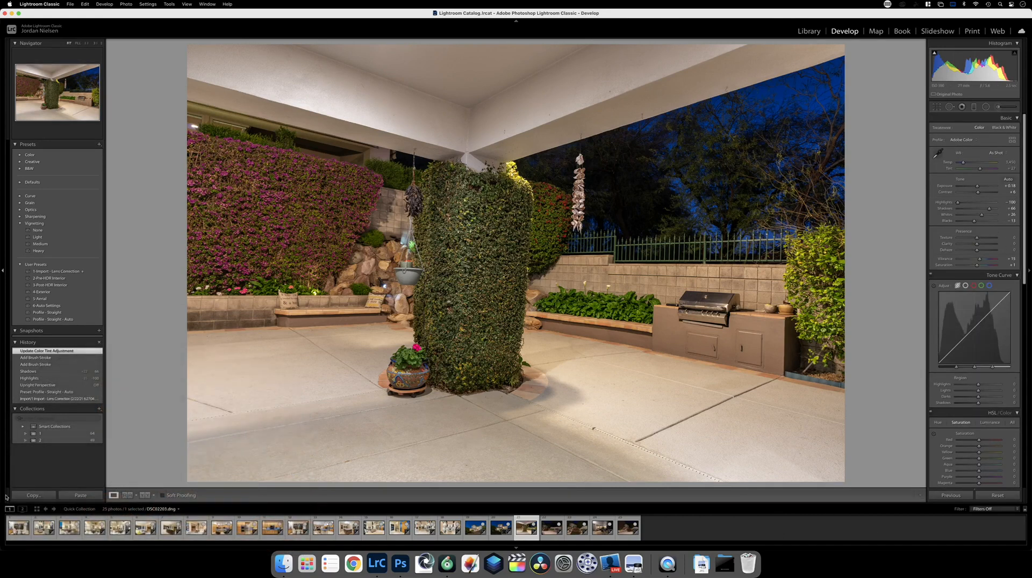
Copy the develop settings of DSC02203 without local adjustments and paste them onto the barbecue photo DSC02204.
click(34, 495)
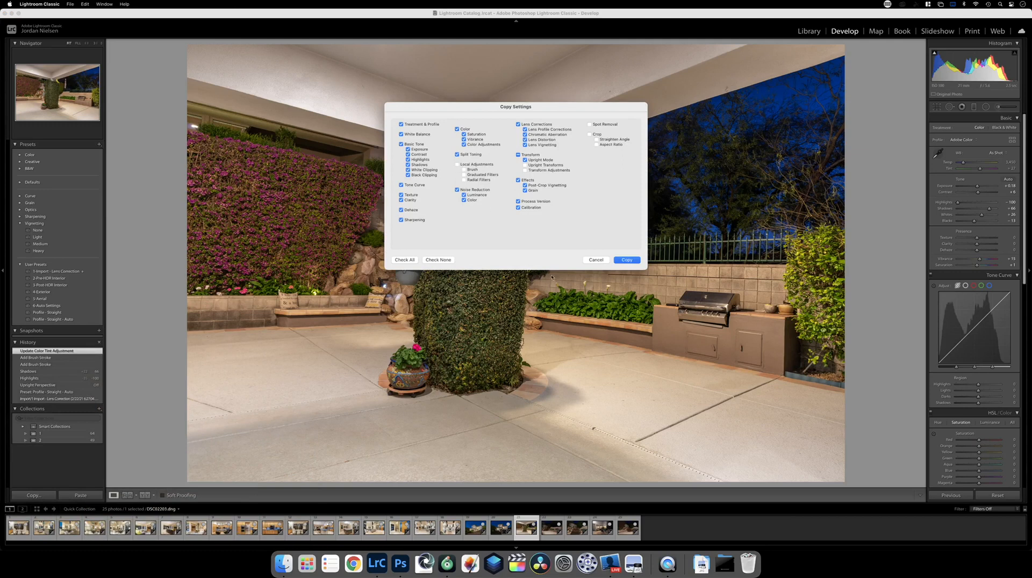
click(628, 261)
key(Right)
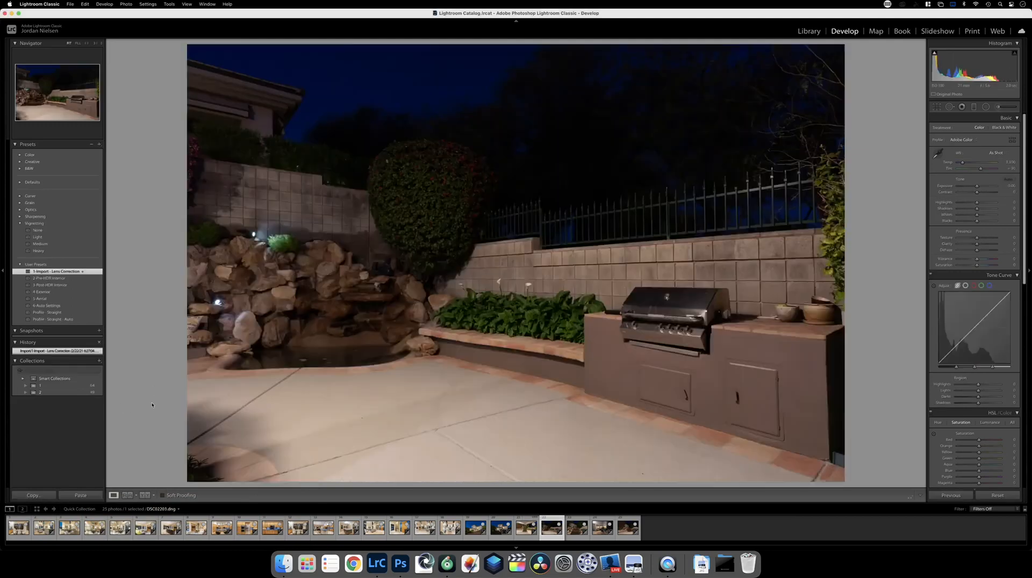
click(81, 495)
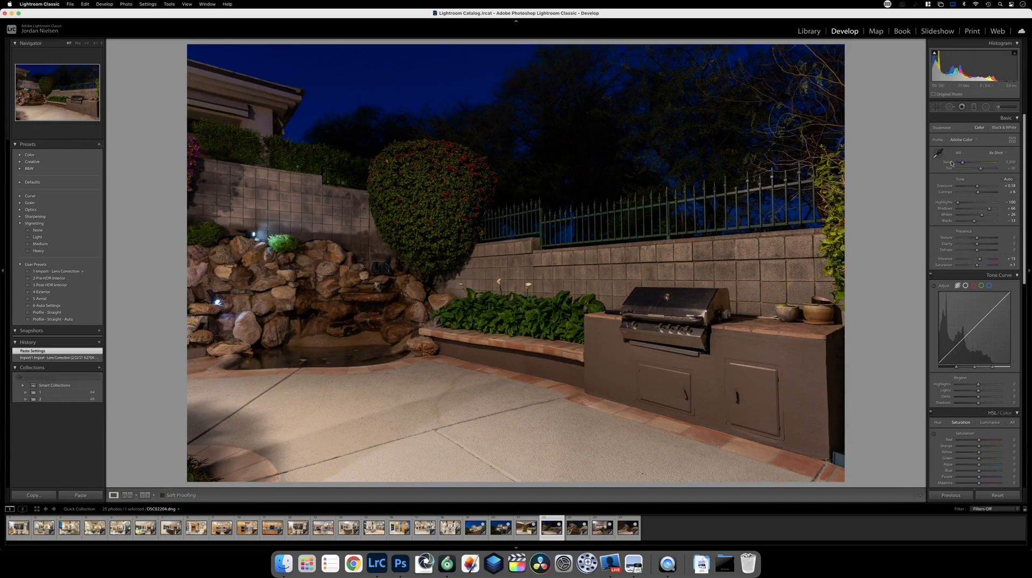
Set shadows to +100, exposure to +1.00 and dehaze to +12 on DSC02204, and apply the Auto Upright correction.
drag(989, 210, 996, 209)
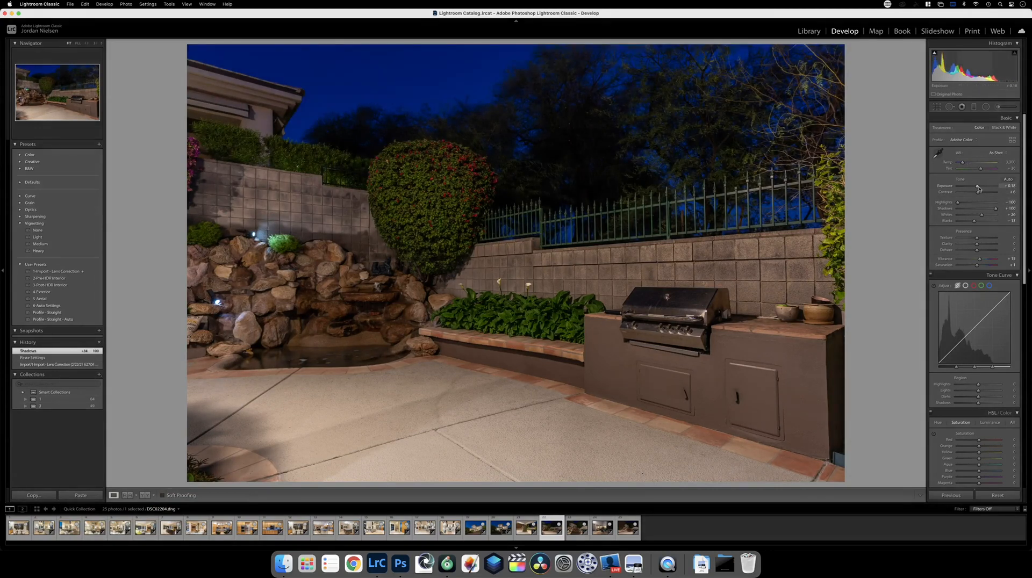
drag(979, 188, 984, 189)
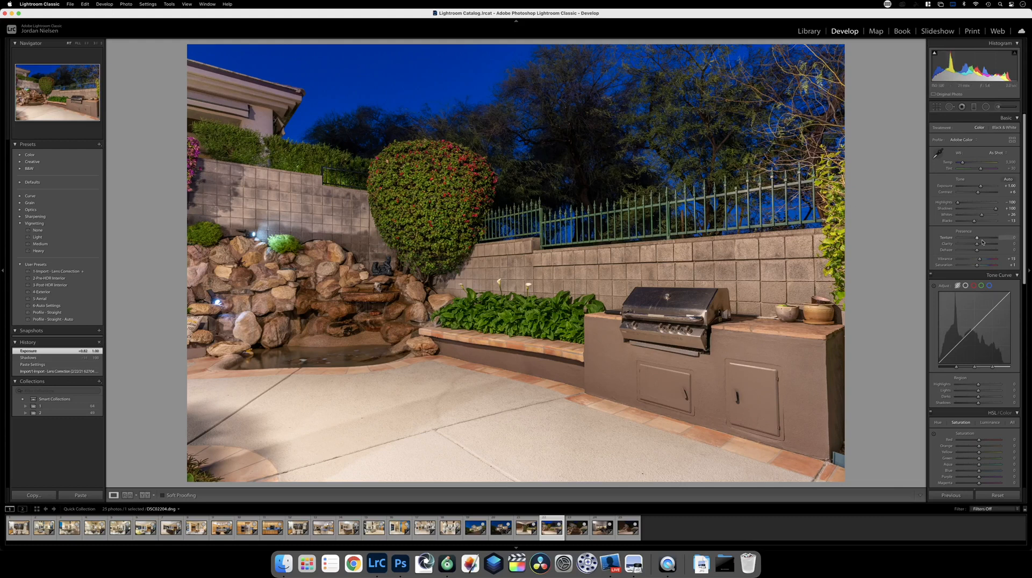
drag(978, 251, 980, 250)
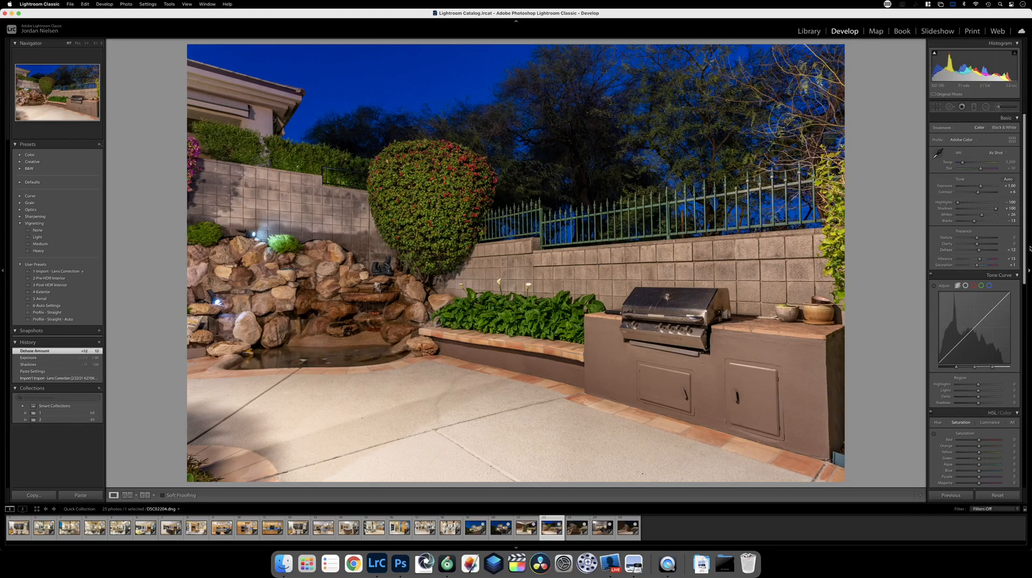
scroll(987, 380, down, 10)
click(977, 406)
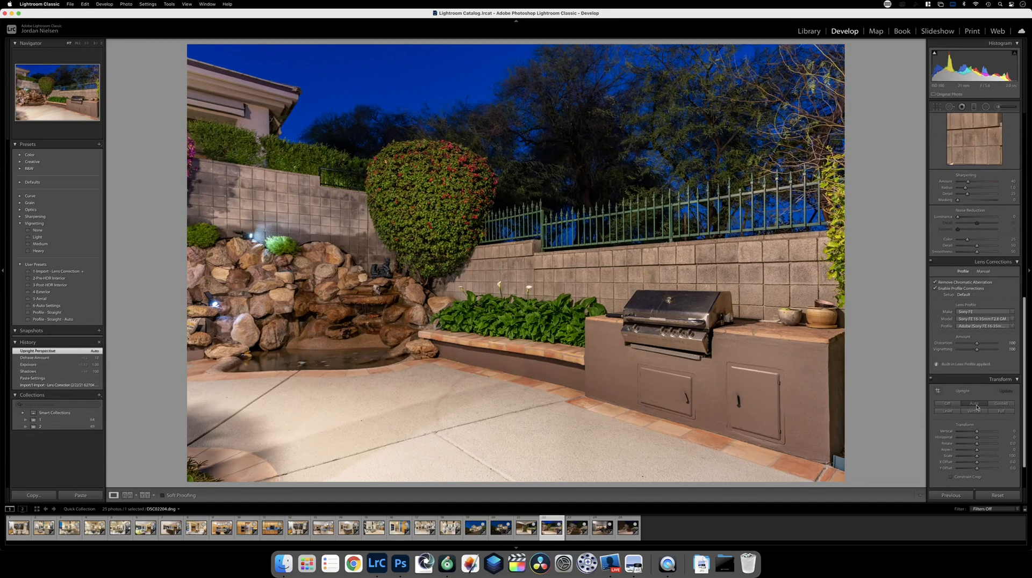
Copy the develop settings of DSC02204 and paste them onto the waterfall photo DSC02205 and the patio table photo DSC02208.
click(38, 496)
key(Return)
key(Right)
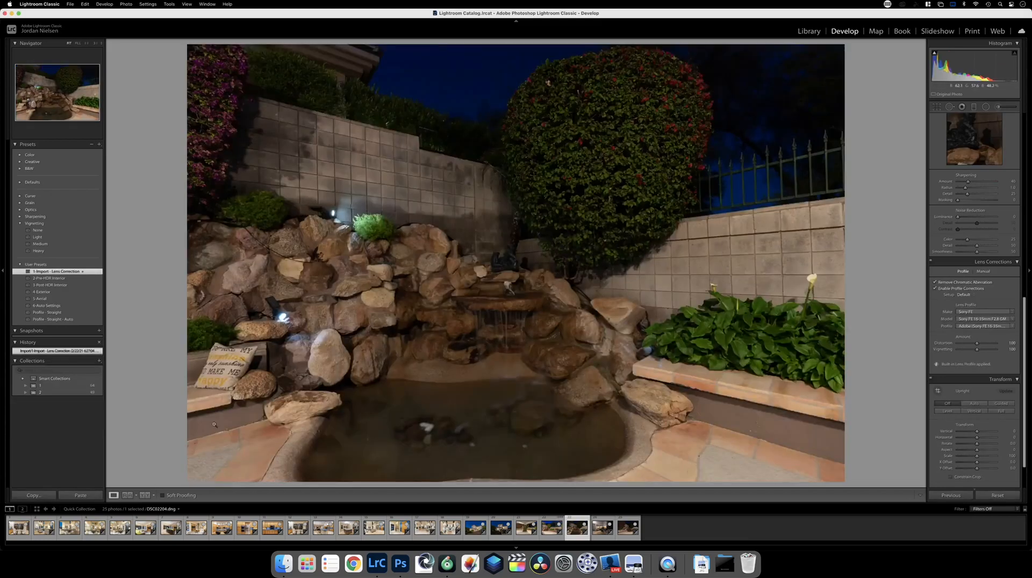
click(80, 495)
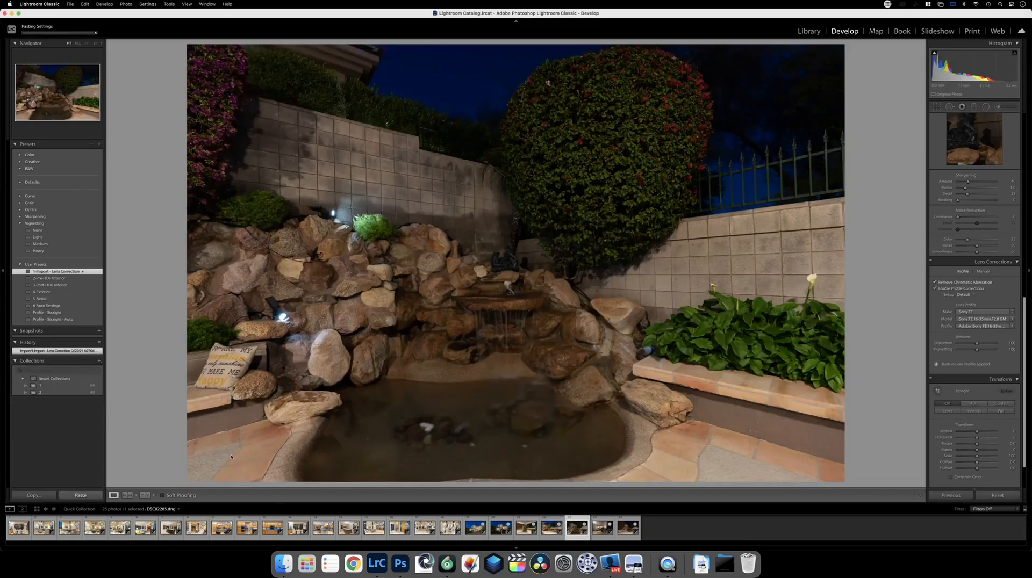
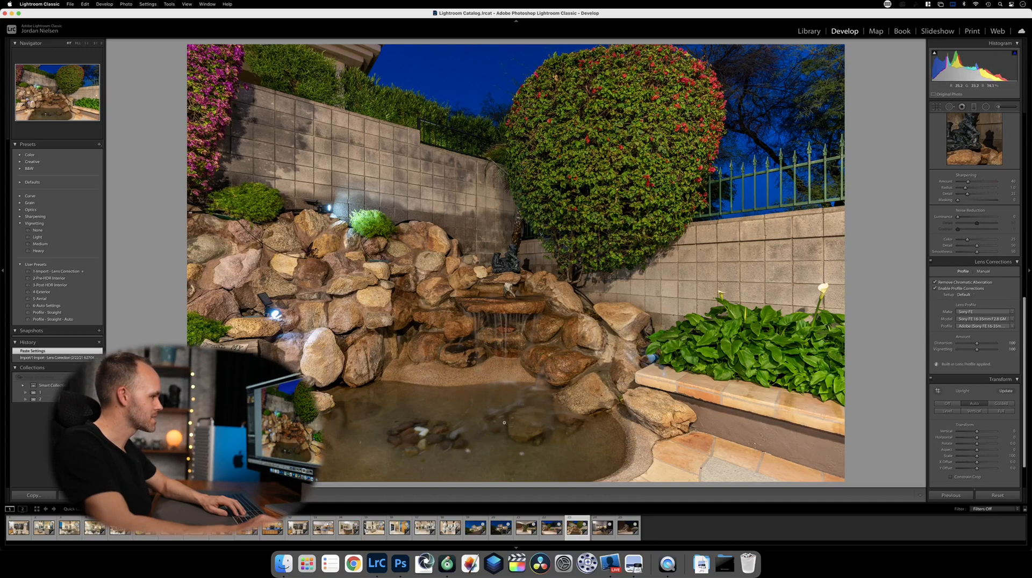
key(Right)
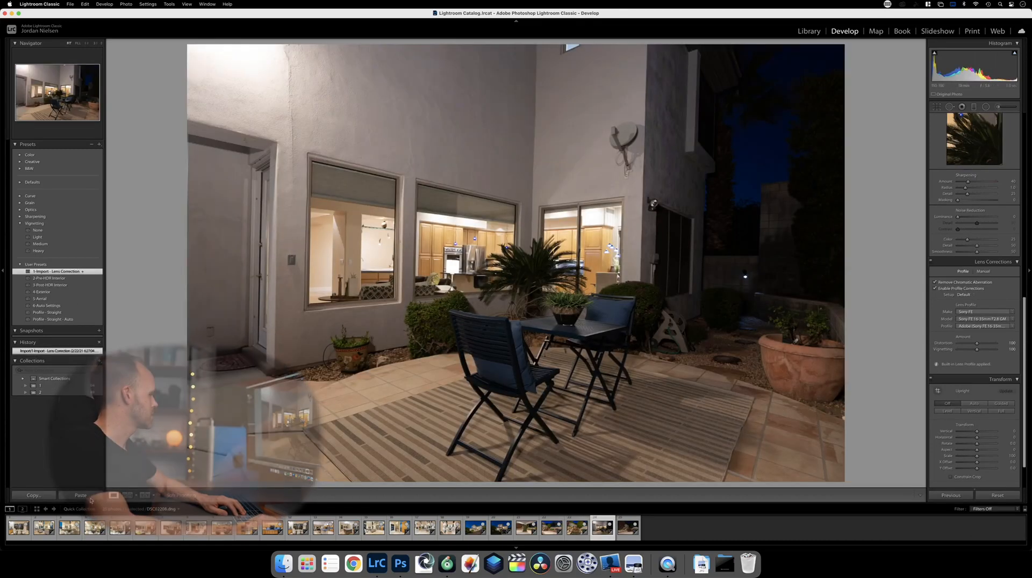
key(super+shift+v)
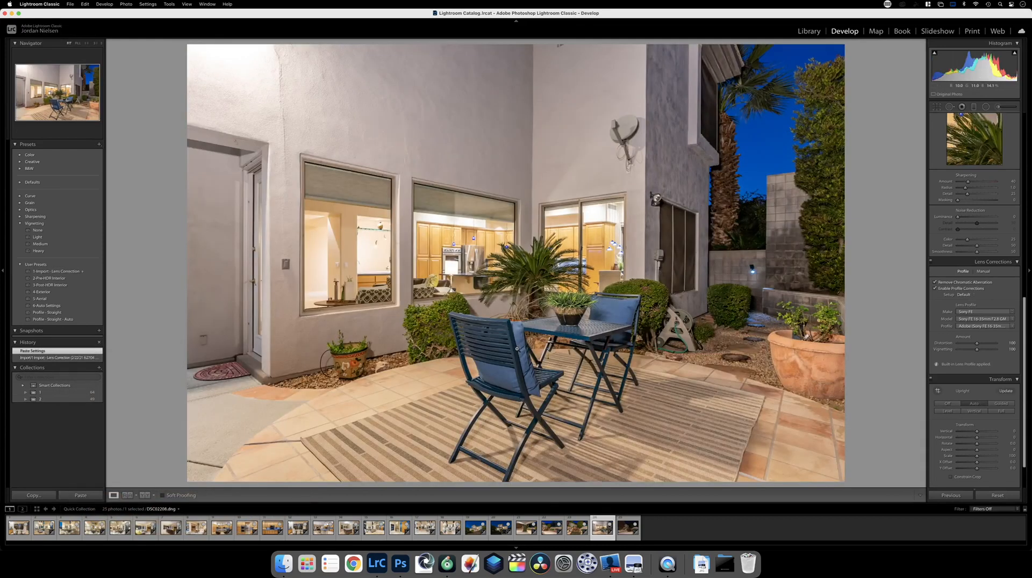
Reduce the exposure of DSC02208 to +0.60 and its whites to +17.
scroll(984, 156, up, 10)
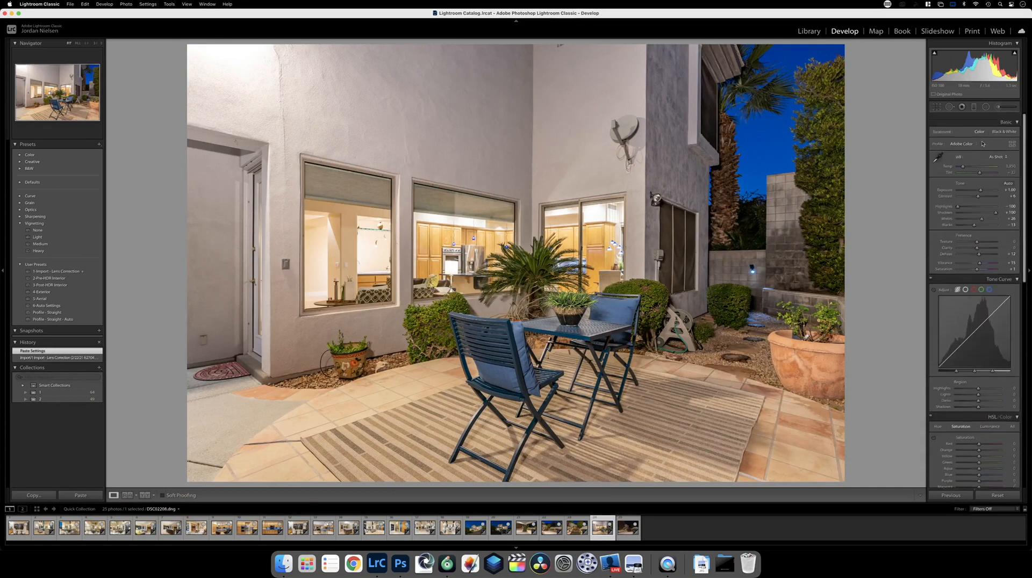
drag(981, 187, 979, 187)
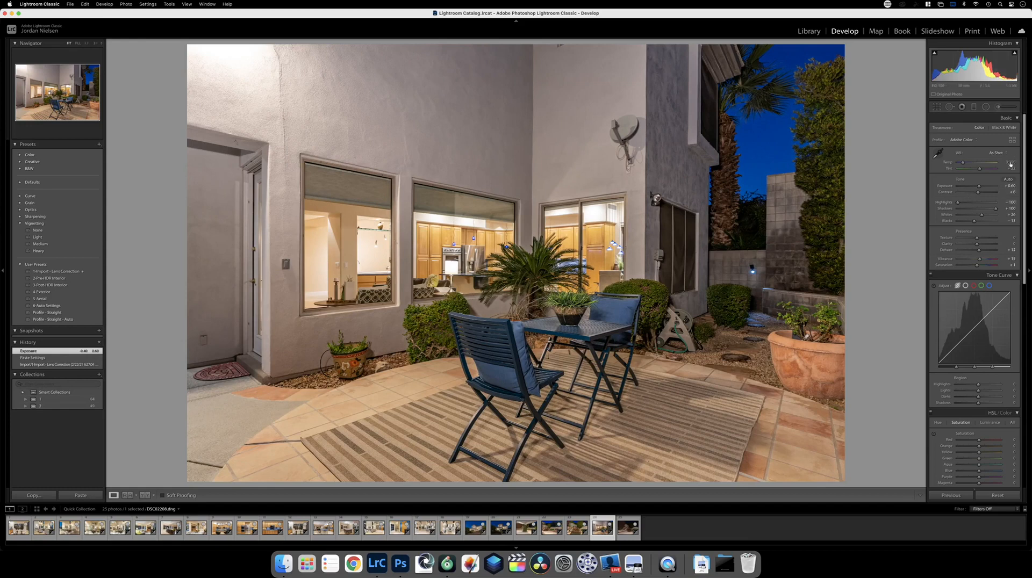
drag(982, 216, 981, 216)
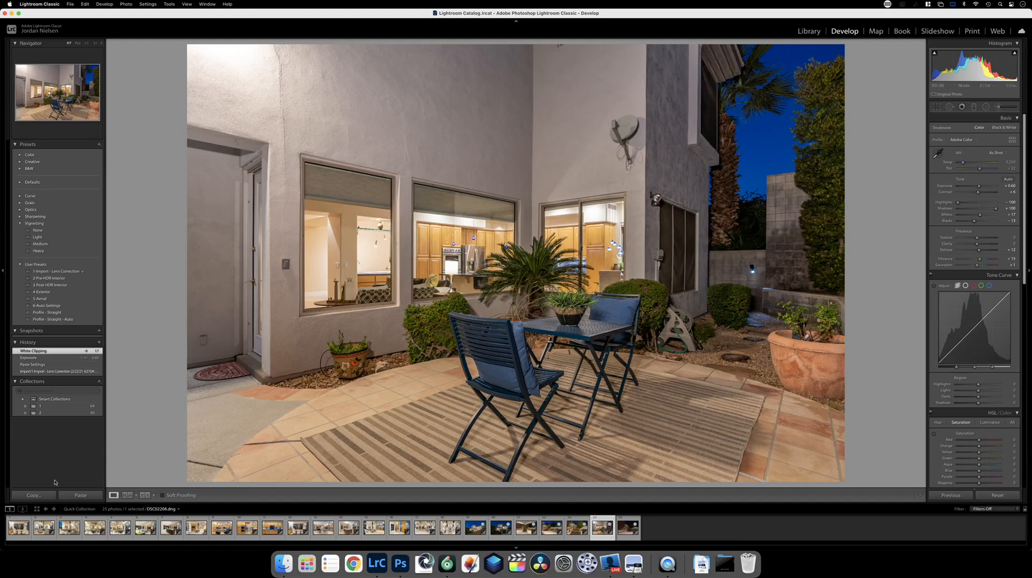
Paste the copied develop settings onto the wide waterfall photo DSC02210.
key(Right)
click(77, 496)
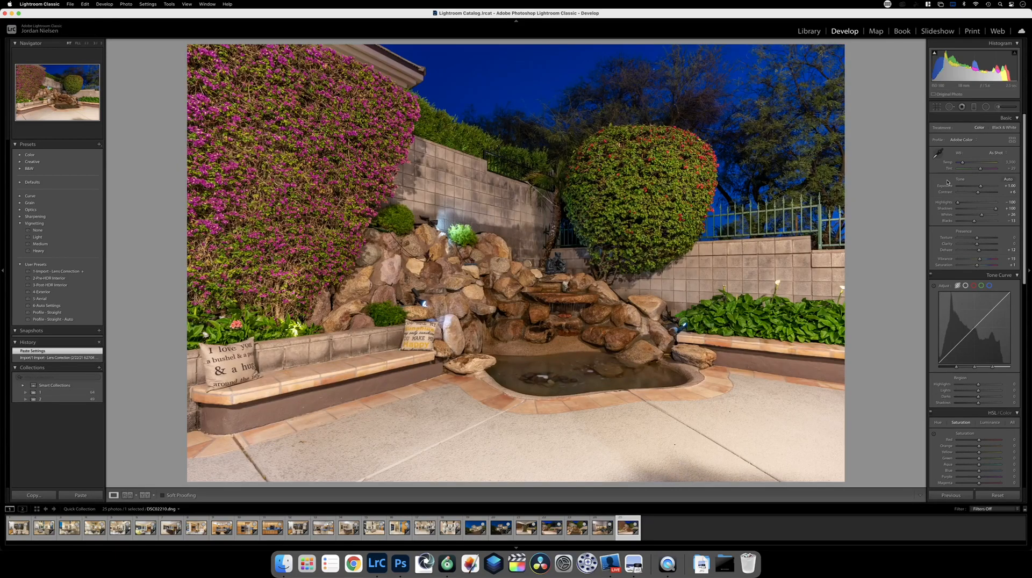
Heal the dark shadow on the foreground concrete of DSC02210 with a Spot Removal stroke, undoing the unsuitable strokes.
click(950, 107)
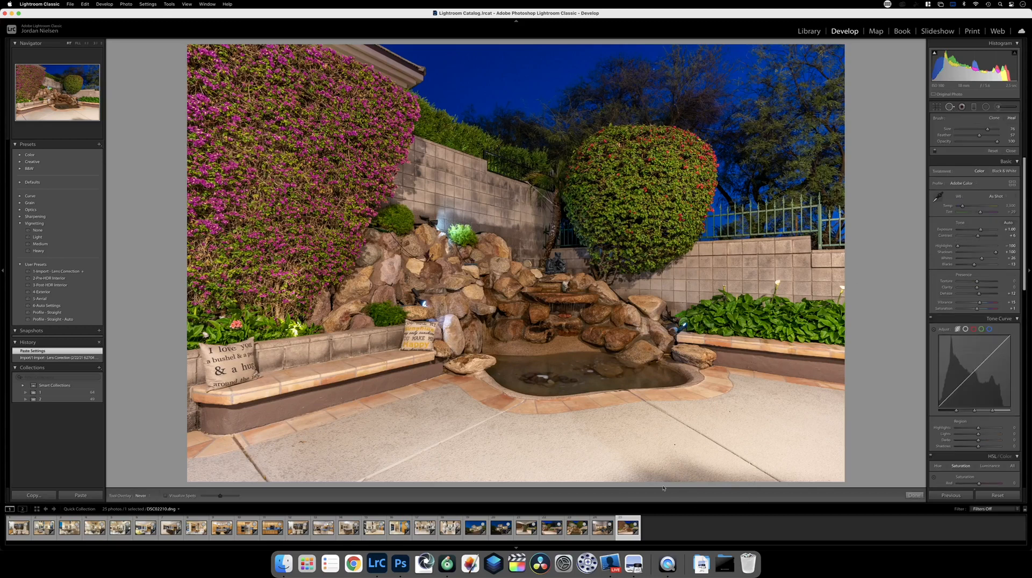
mouse_move(625, 467)
mouse_down()
mouse_move(702, 469)
mouse_move(764, 482)
mouse_up()
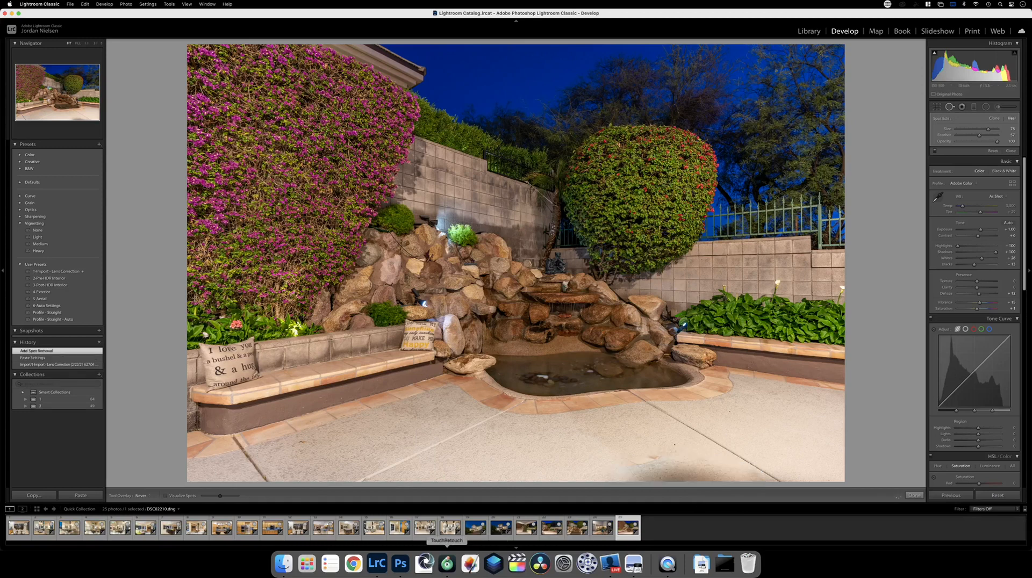
key(super+z)
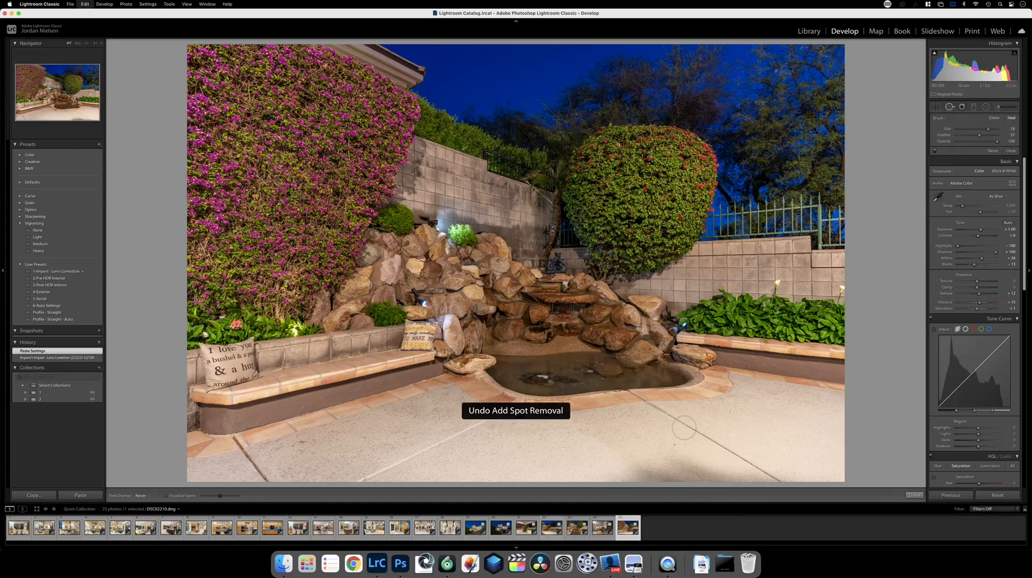
drag(618, 472, 708, 475)
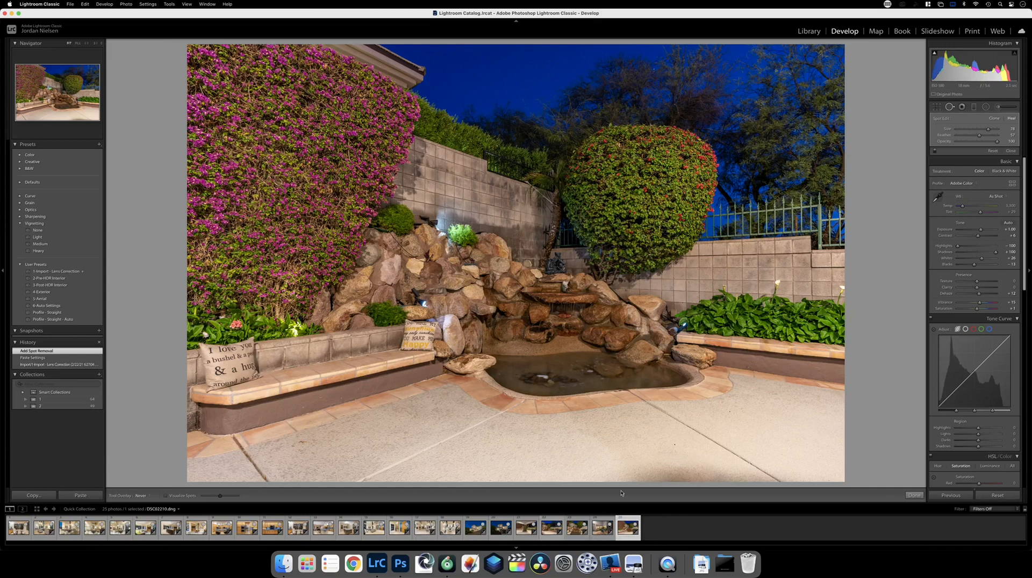
drag(614, 474, 704, 469)
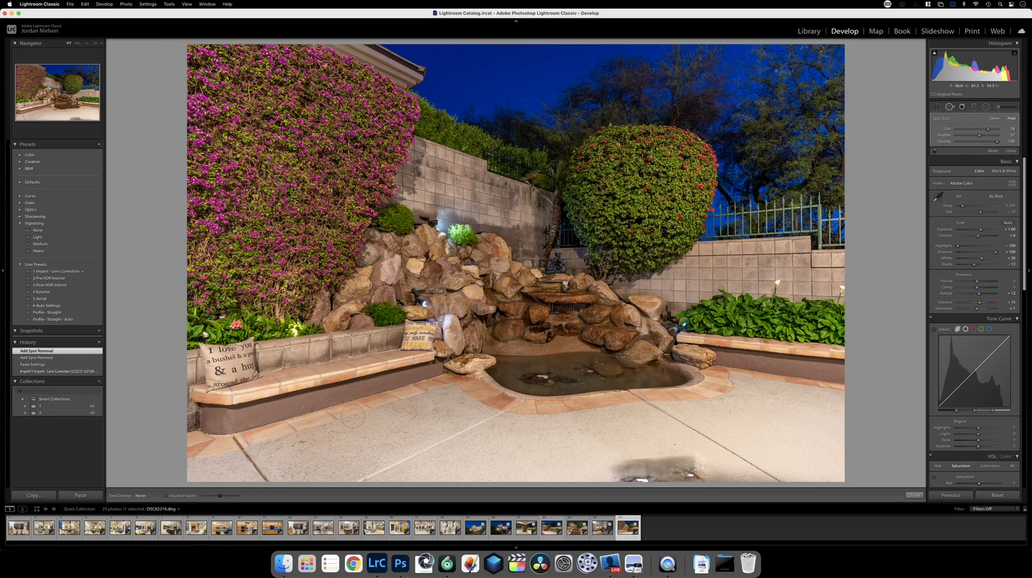
key(super+z)
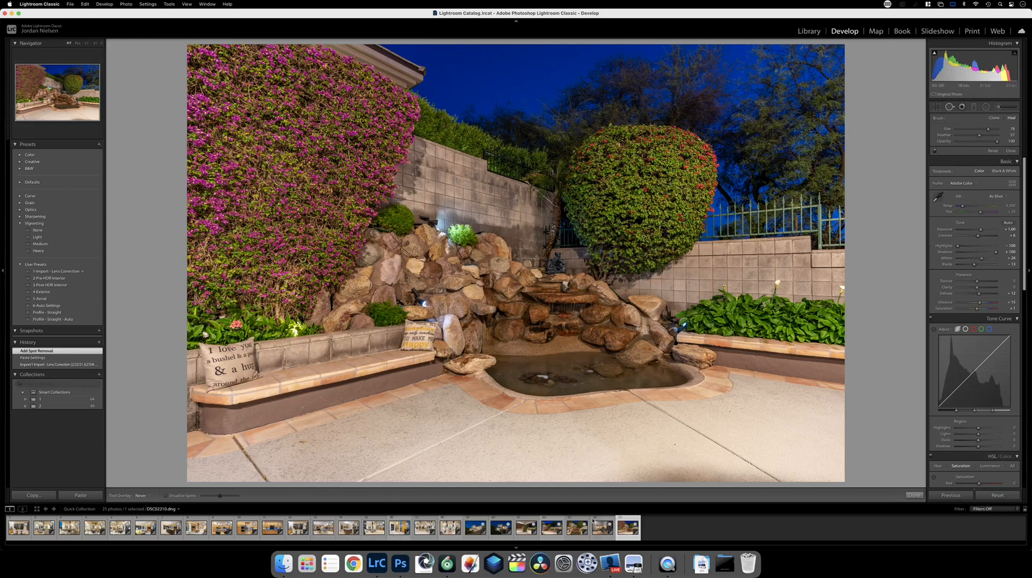
Open DSC02210 from Lightroom for editing in Adobe Photoshop 2021.
right_click(623, 527)
mouse_move(664, 381)
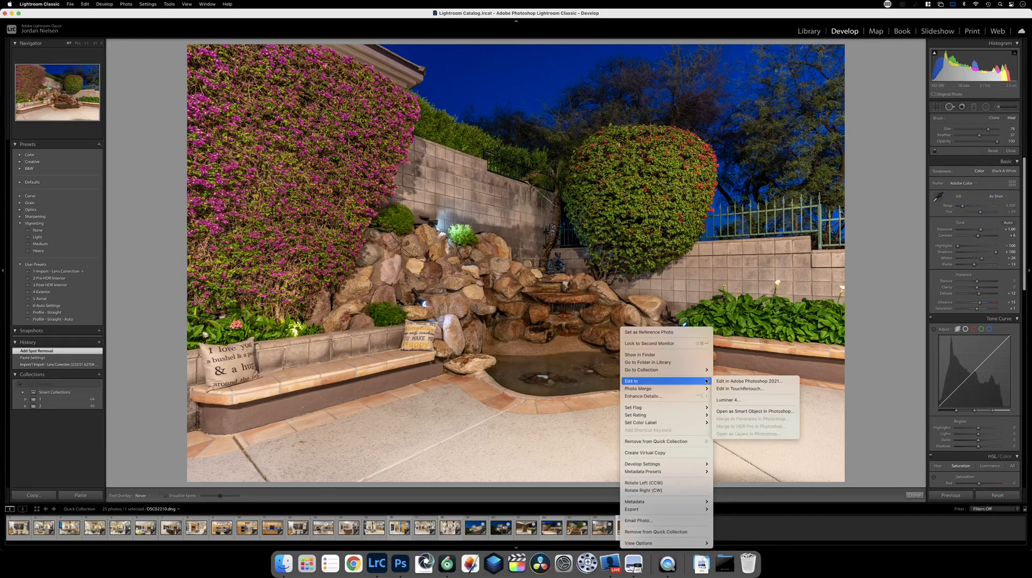
click(747, 380)
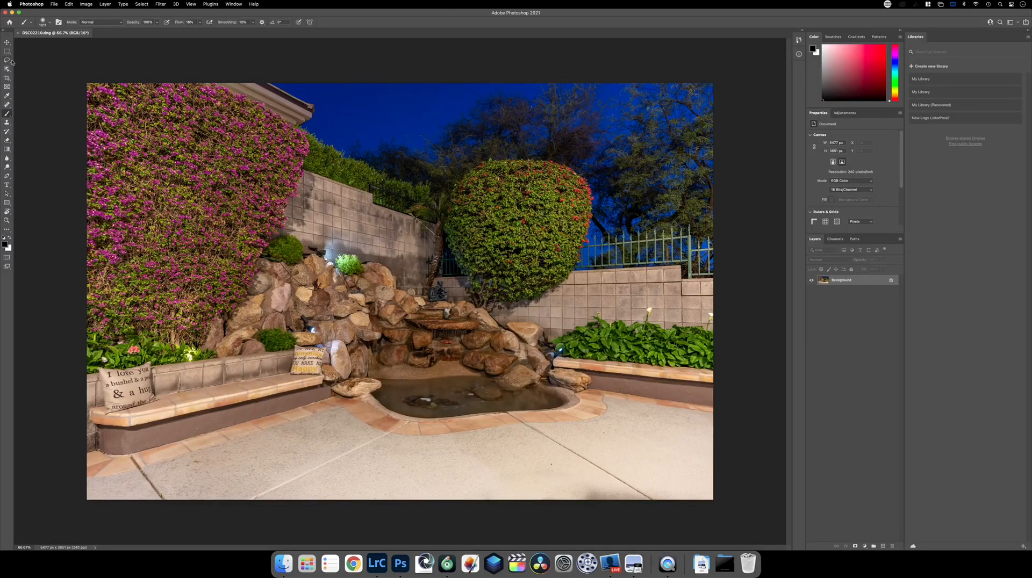
Clone clean foreground concrete over the leftover shadow along the photo's lower edge with a smaller Clone Stamp brush.
click(7, 122)
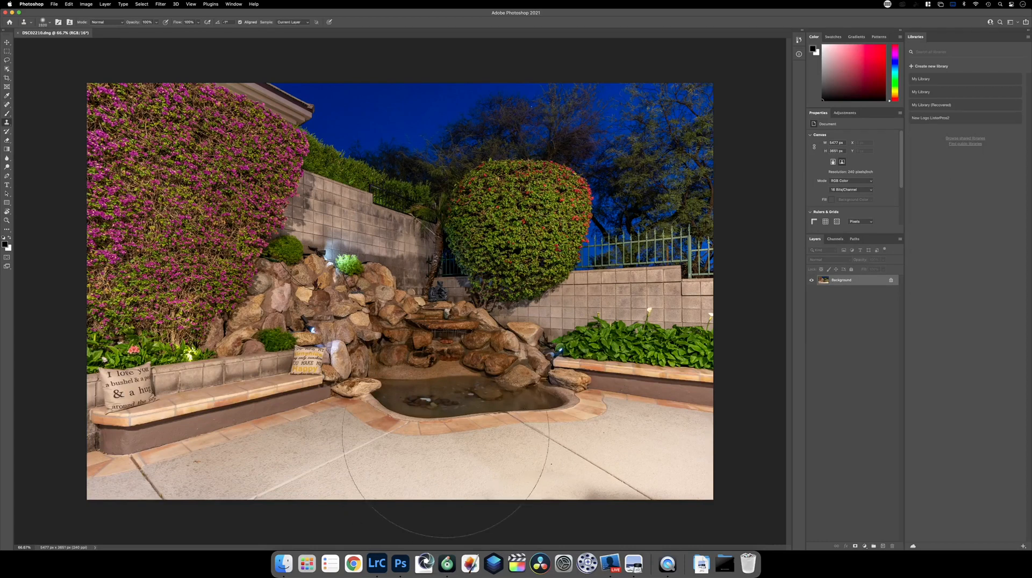
mouse_move(446, 435)
mouse_down()
mouse_move(468, 436)
mouse_move(204, 435)
mouse_up()
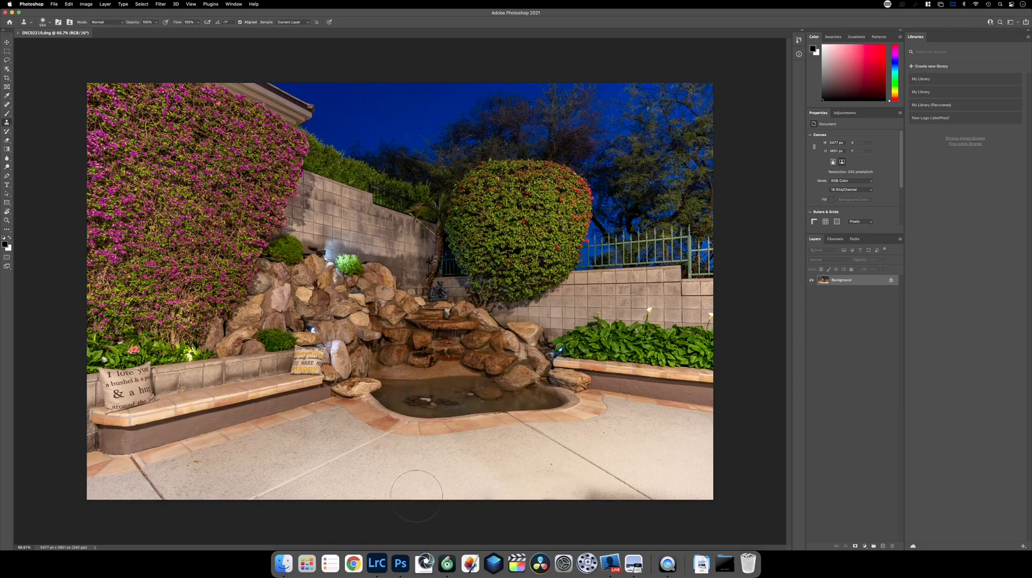
alt+click(409, 487)
drag(576, 503, 613, 505)
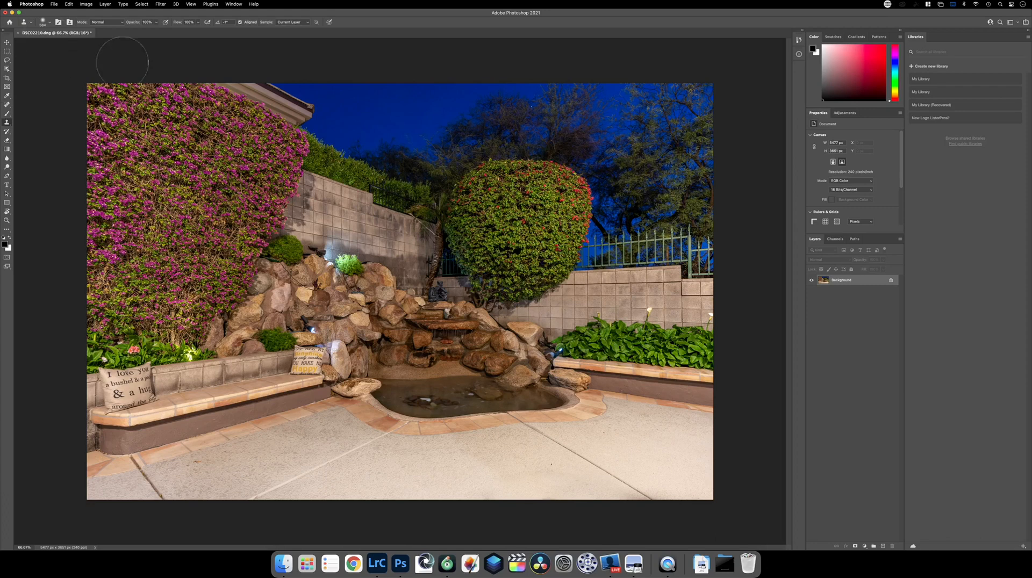
Close the retouched DSC02210 image, saving the changes, and switch back to Lightroom Classic.
drag(509, 189, 452, 162)
key(super+w)
click(536, 182)
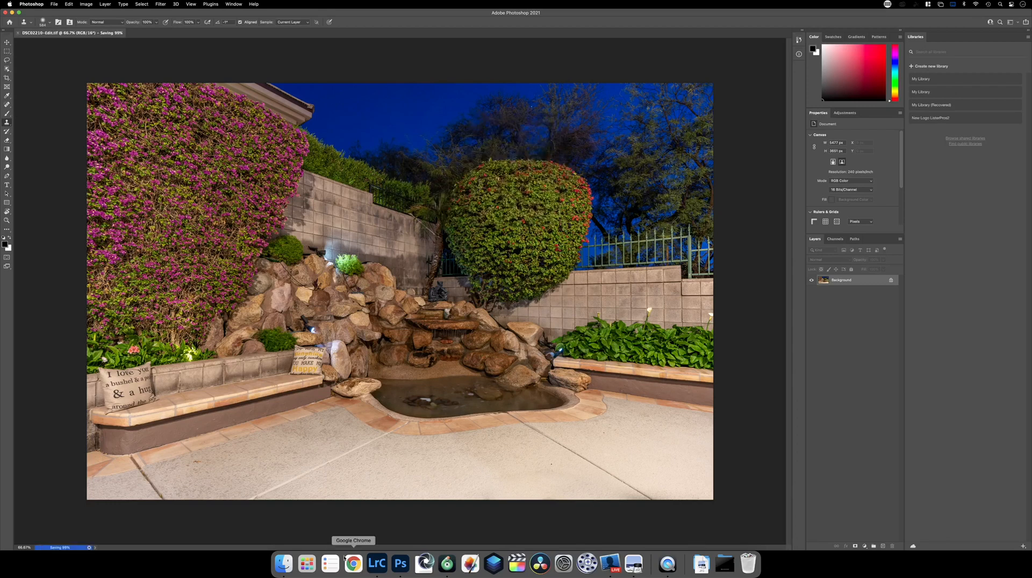
click(371, 563)
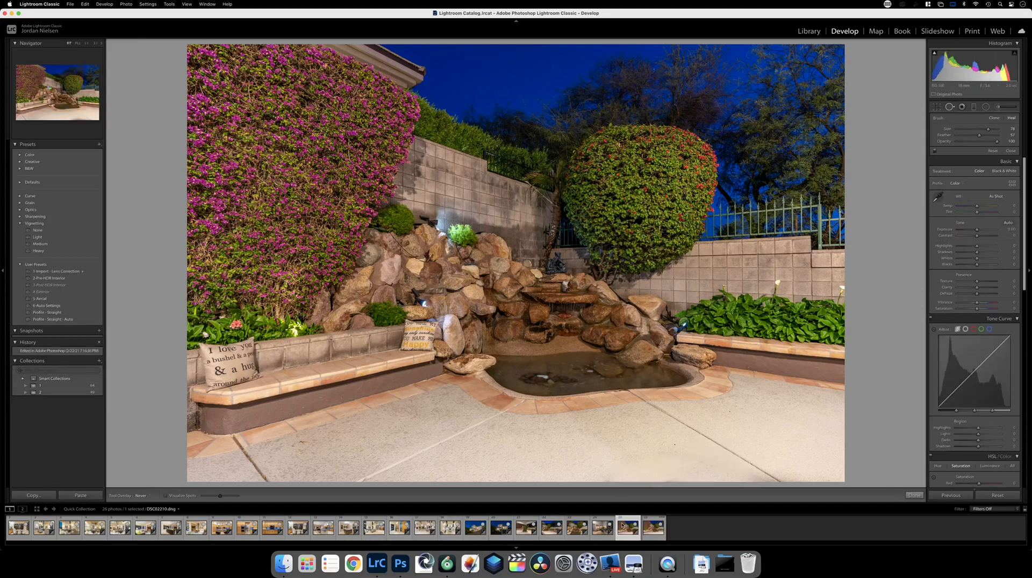
Remove the unretouched DSC02210.dng from the Quick Collection and show the collection in the Library grid with smaller thumbnails.
key(b)
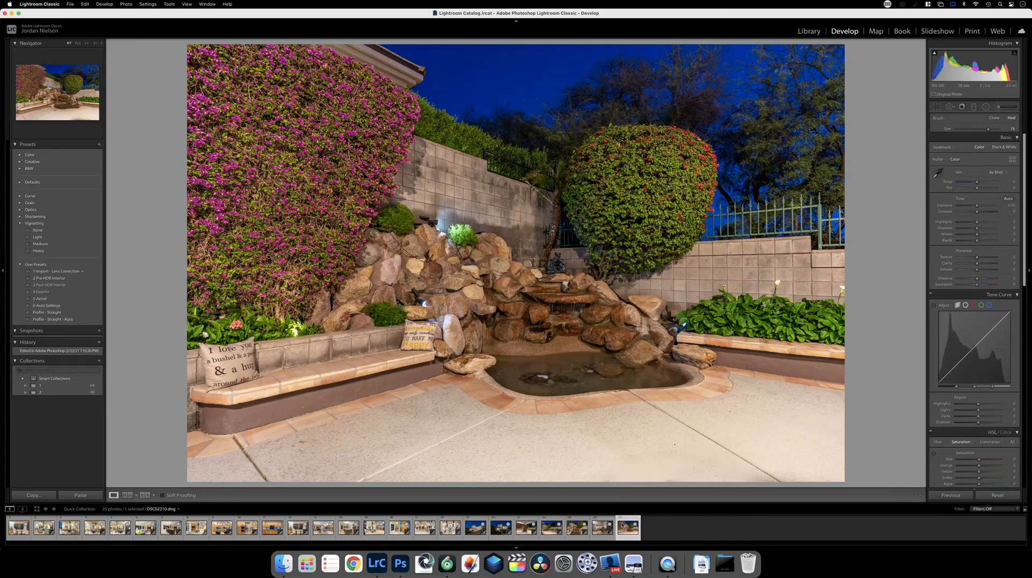
click(802, 31)
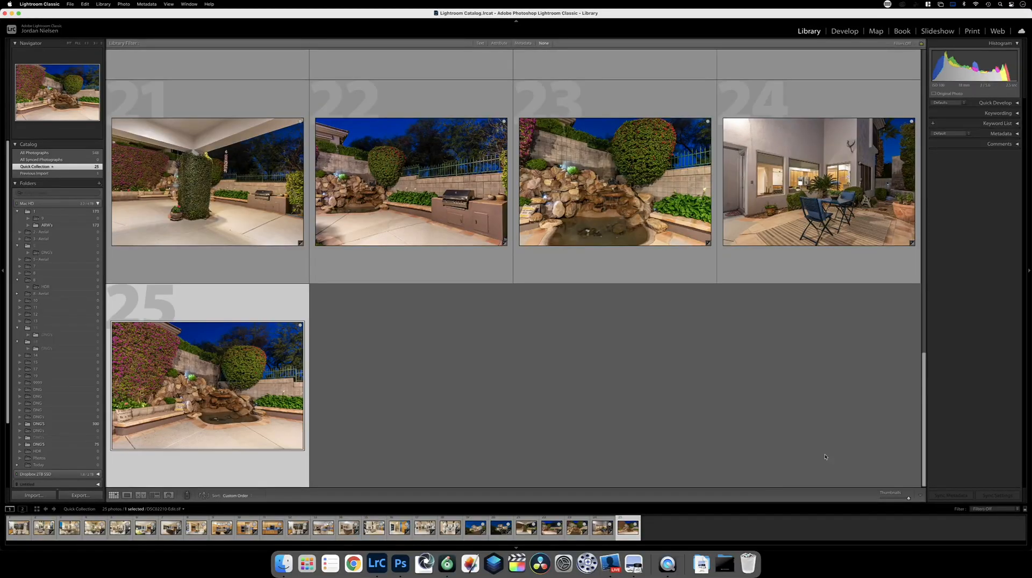
click(901, 500)
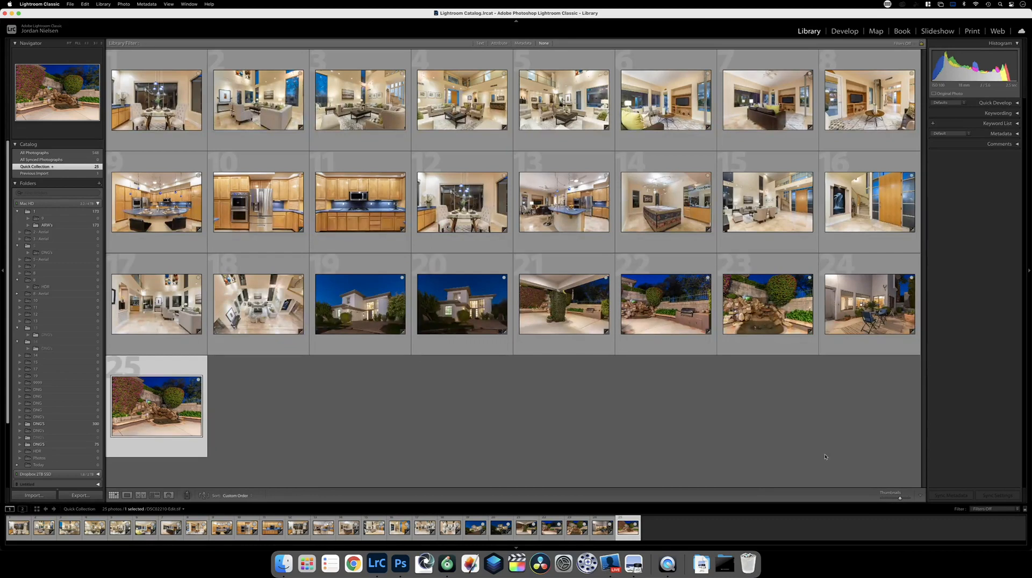
drag(901, 501, 899, 500)
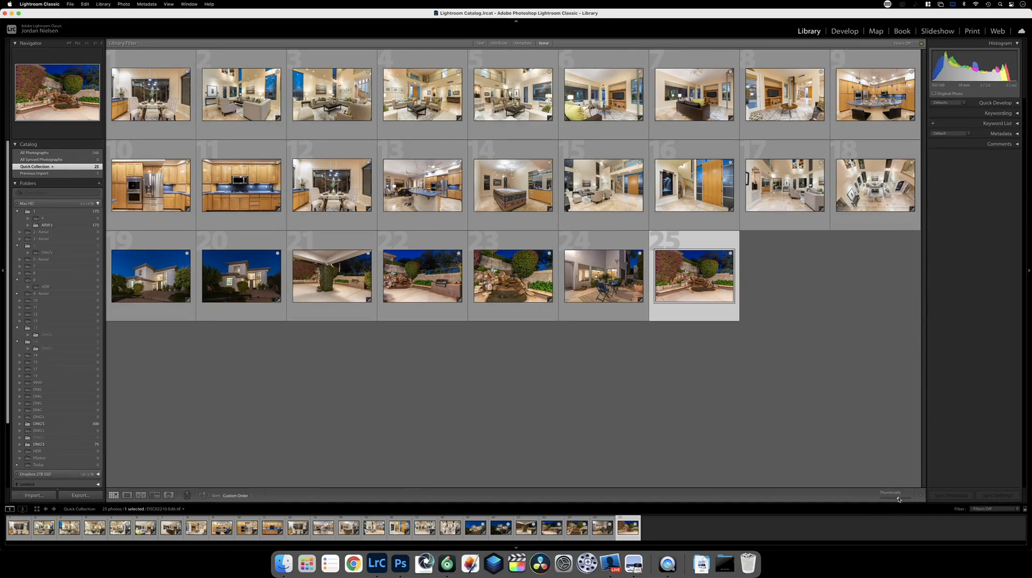
drag(900, 499, 901, 499)
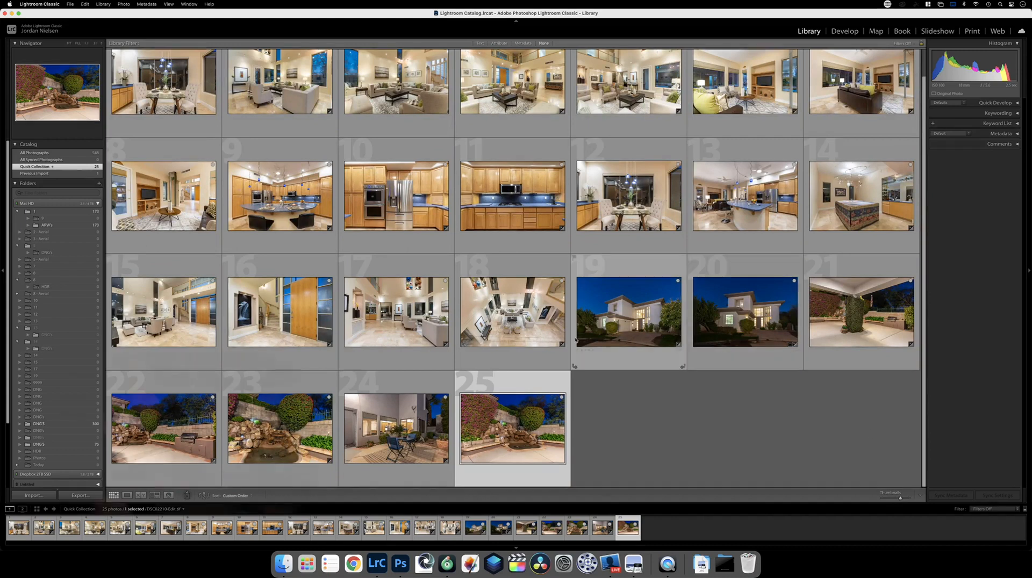
Move the two twilight front exterior photos together to the start of the Quick Collection.
click(627, 332)
shift+click(745, 312)
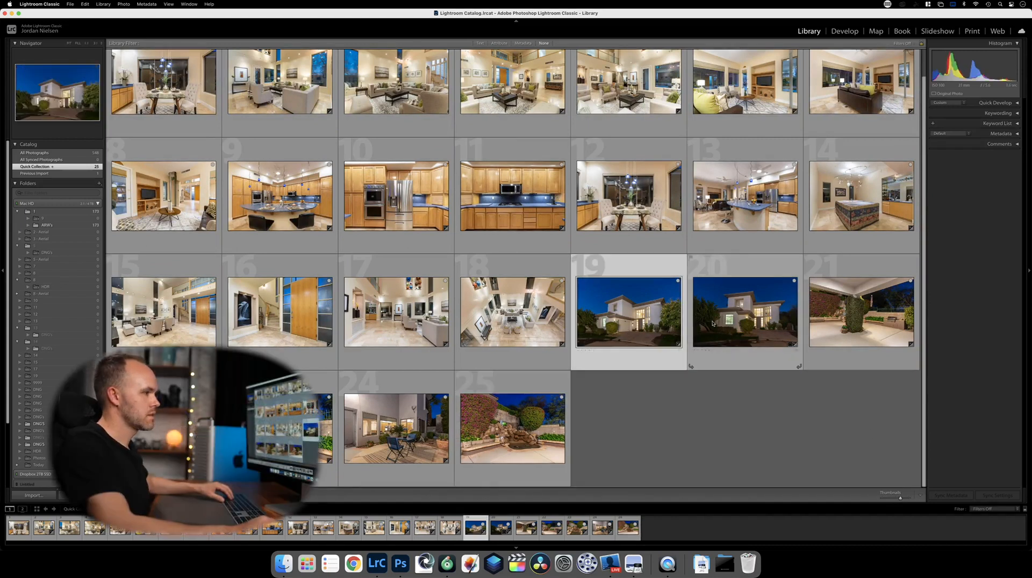
drag(634, 325, 107, 78)
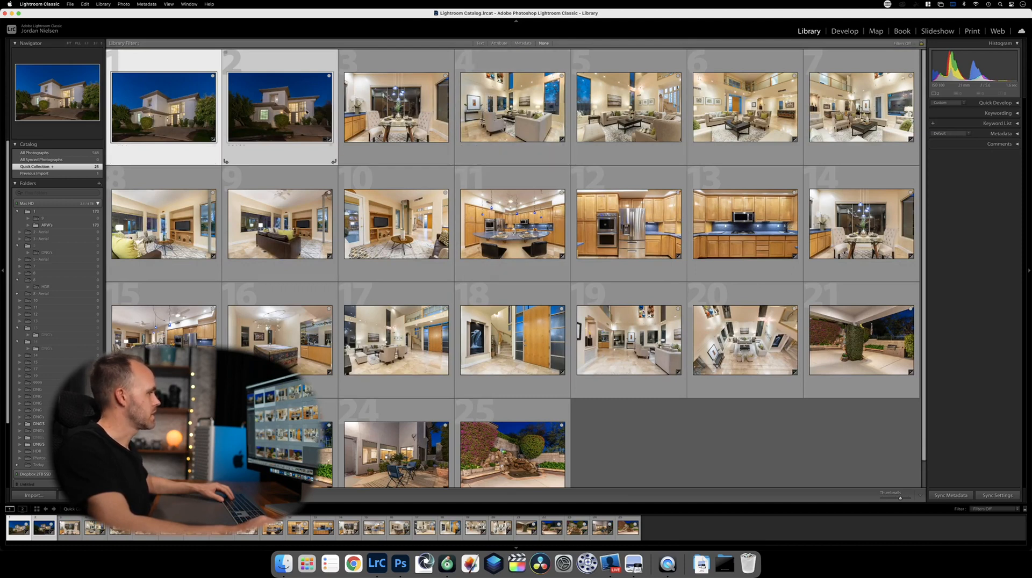
Place the front door and staircase photo third, followed by the two wide living room views in fourth and fifth place.
drag(516, 332, 371, 129)
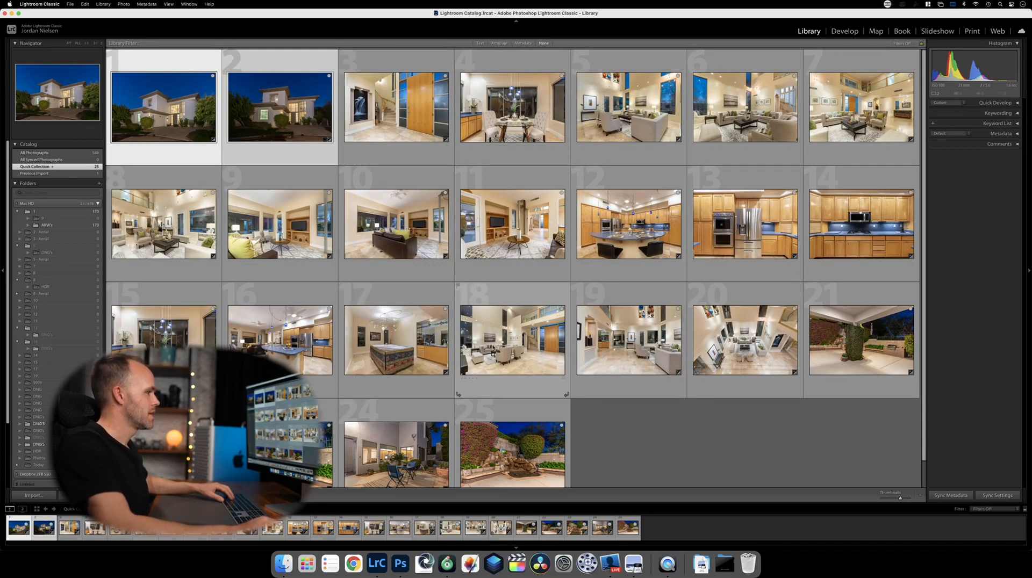
drag(512, 350, 495, 139)
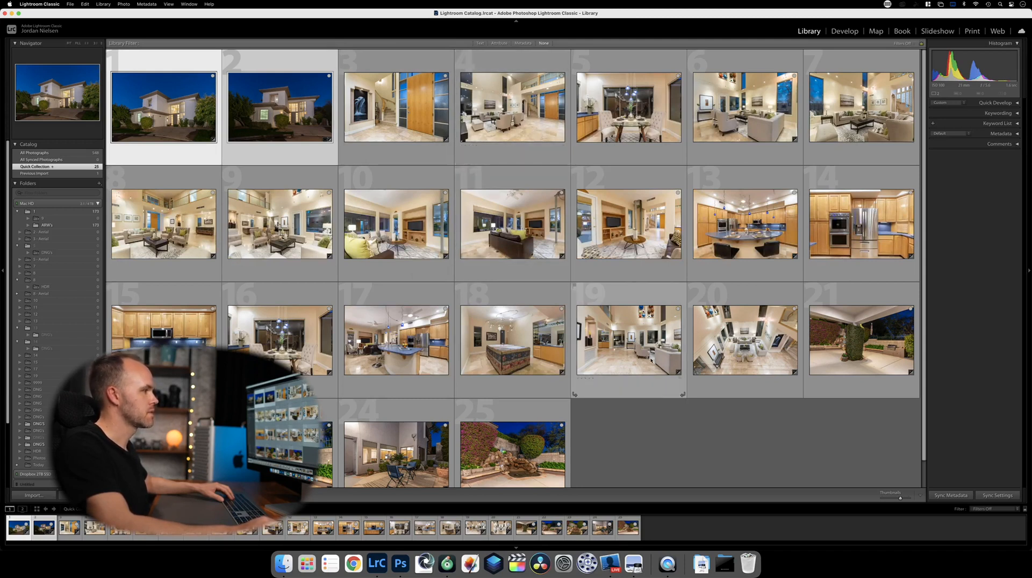
drag(629, 344, 573, 153)
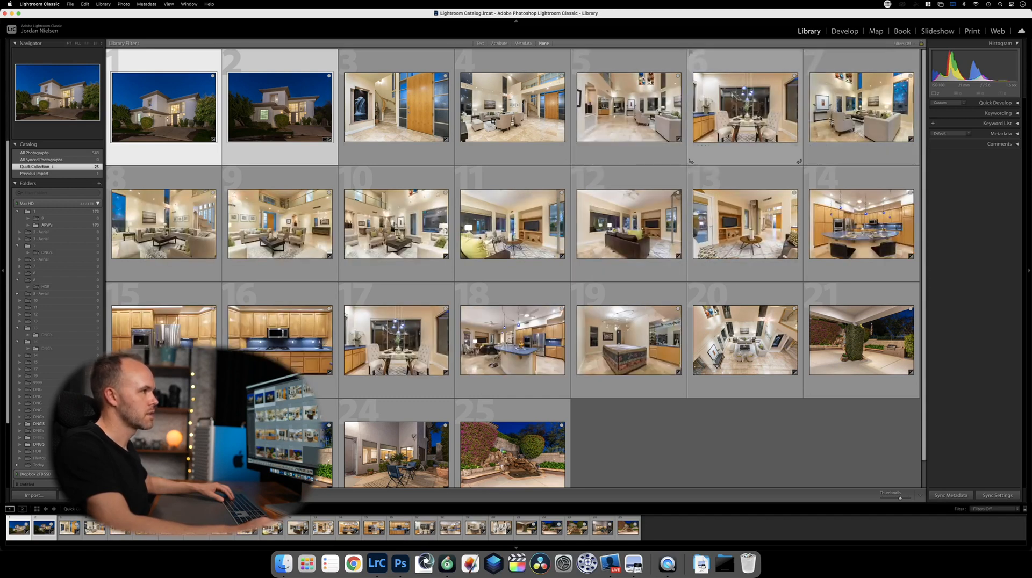
Group the remaining living room photos in positions 6 to 9, ahead of the dining table photo.
drag(754, 108, 874, 112)
click(194, 226)
shift+click(236, 226)
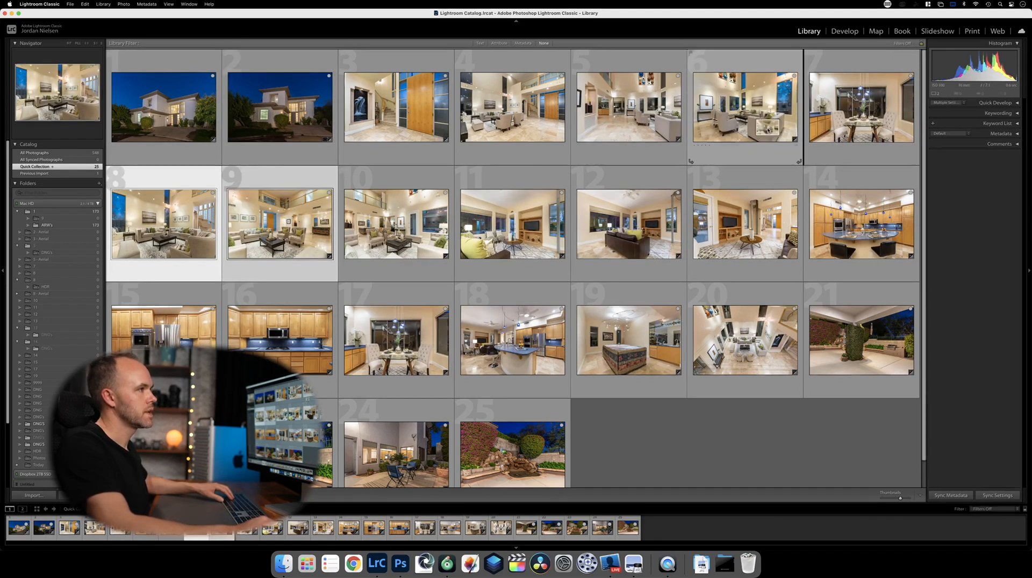
drag(775, 132, 774, 132)
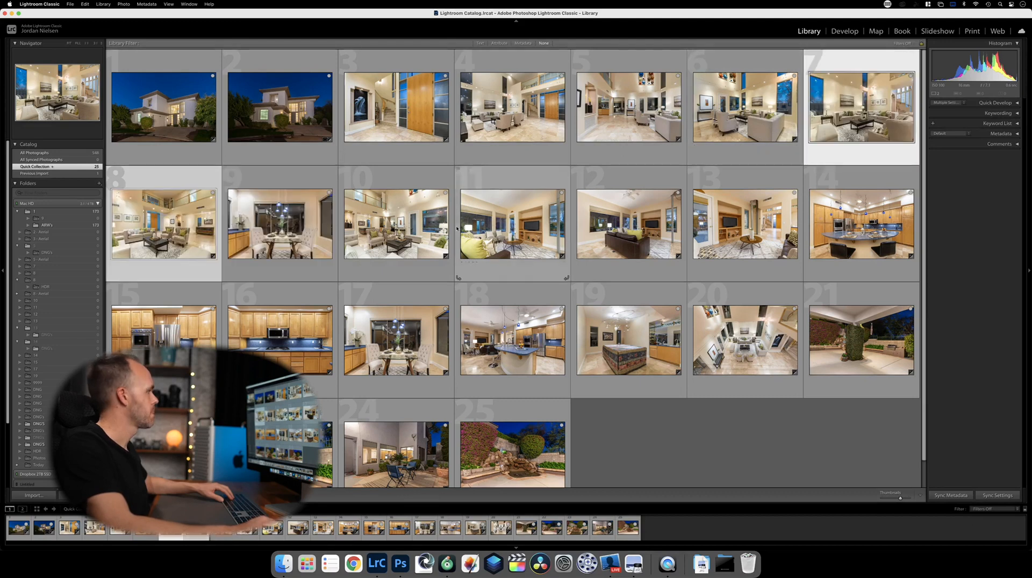
drag(371, 236, 311, 263)
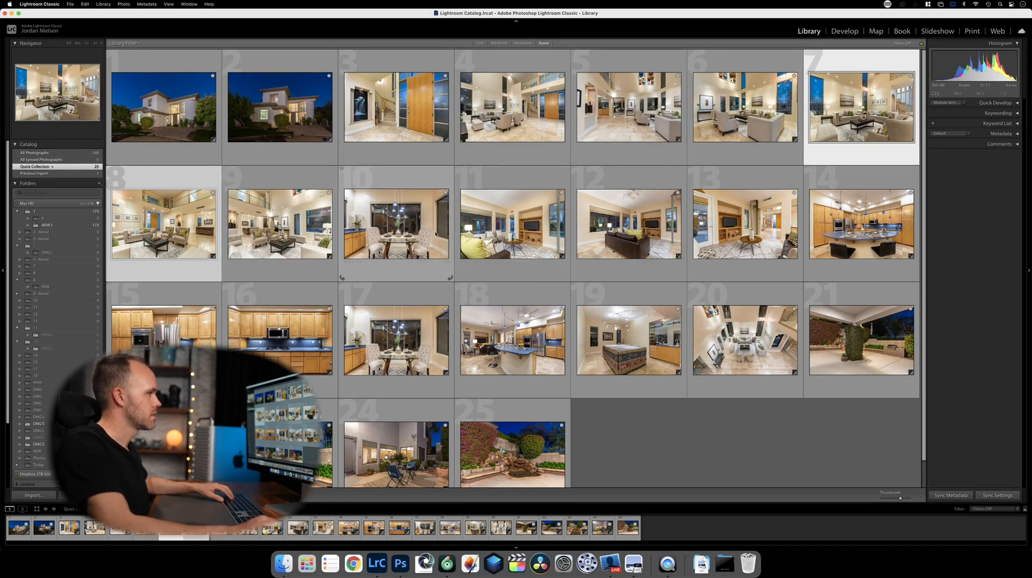
Move the dining photo beside the similar dining shot after the kitchen photos, and remove the duplicate from the Quick Collection.
drag(408, 227, 481, 318)
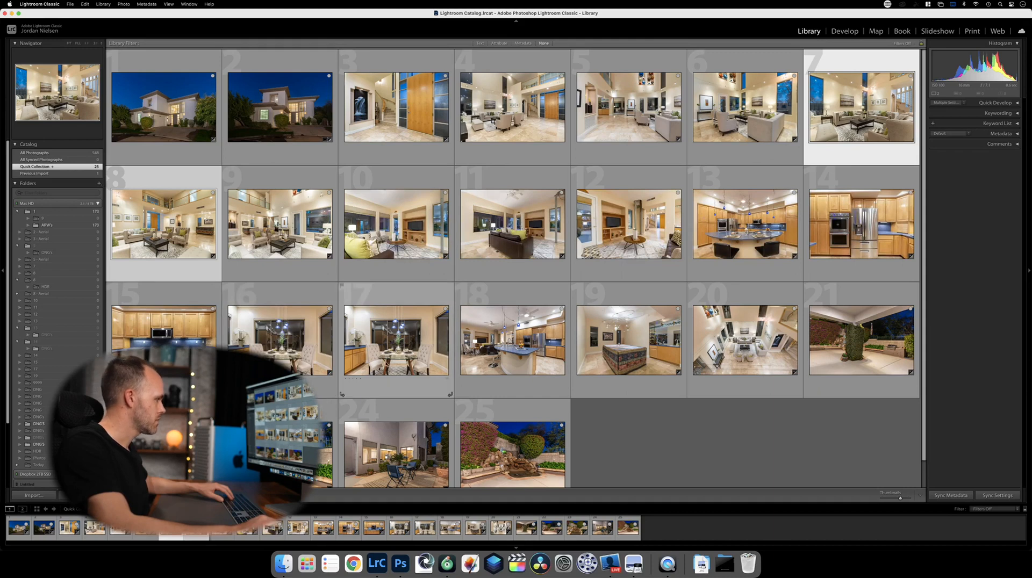
click(400, 356)
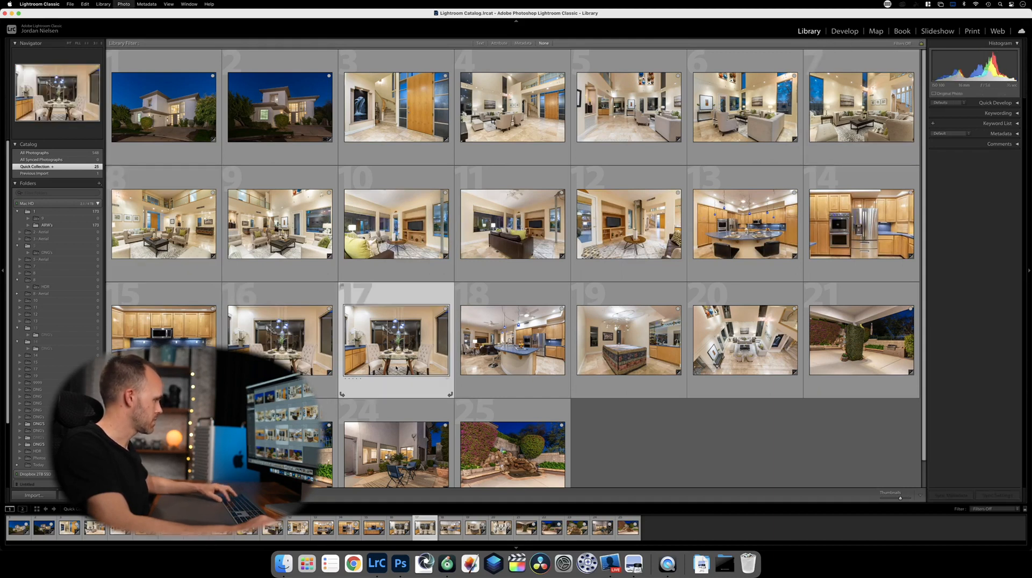
key(Delete)
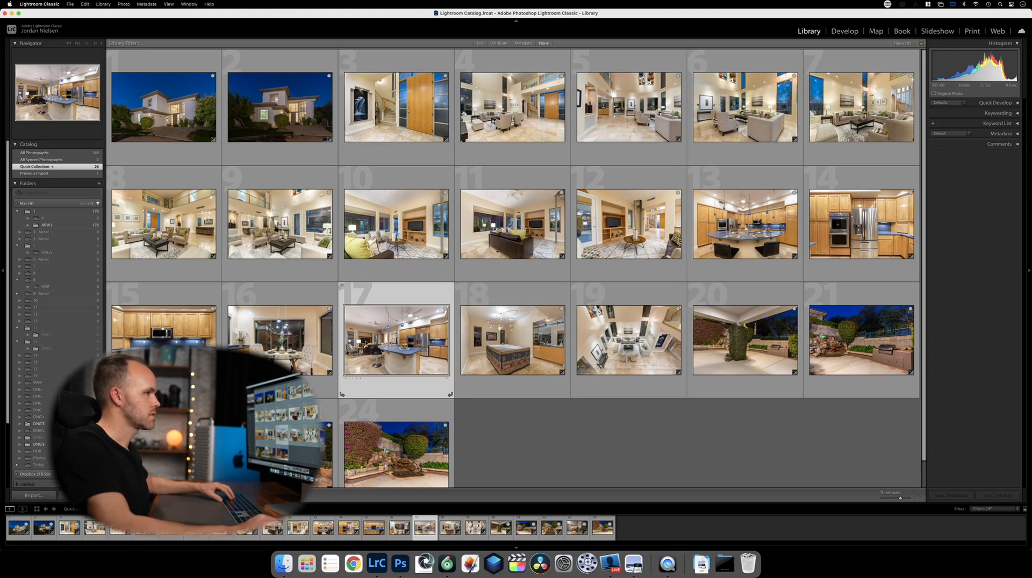
Move the wide kitchen photo ahead of the other kitchen shots, and the patio photo with blue chairs to the end of the collection.
drag(375, 355, 228, 350)
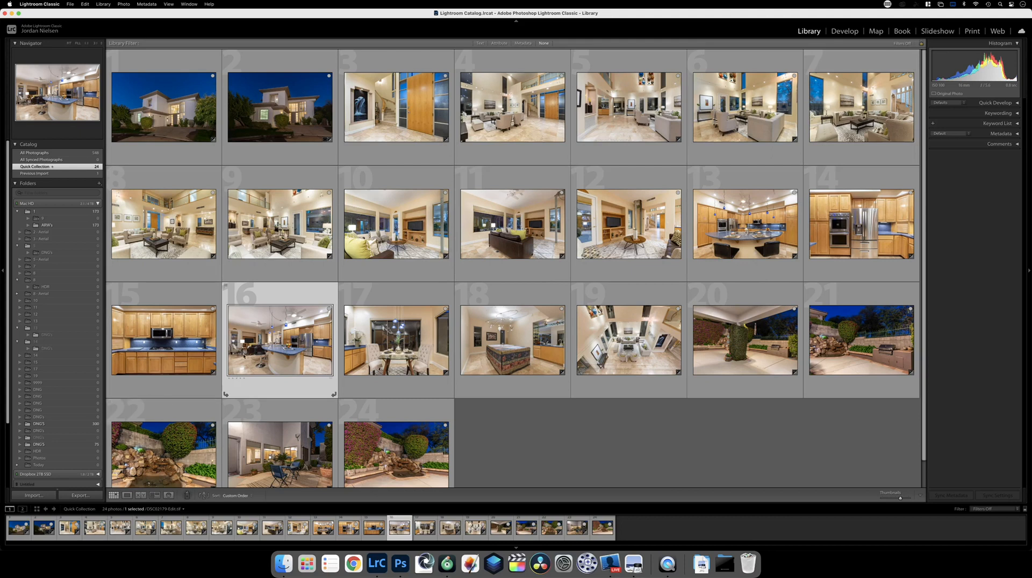
drag(279, 339, 661, 259)
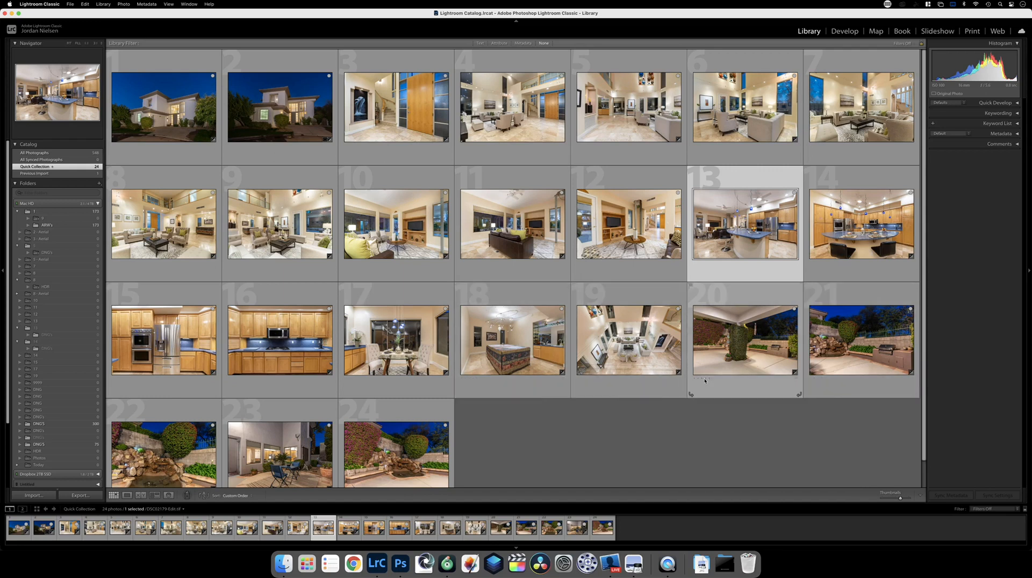
scroll(538, 387, down, 1)
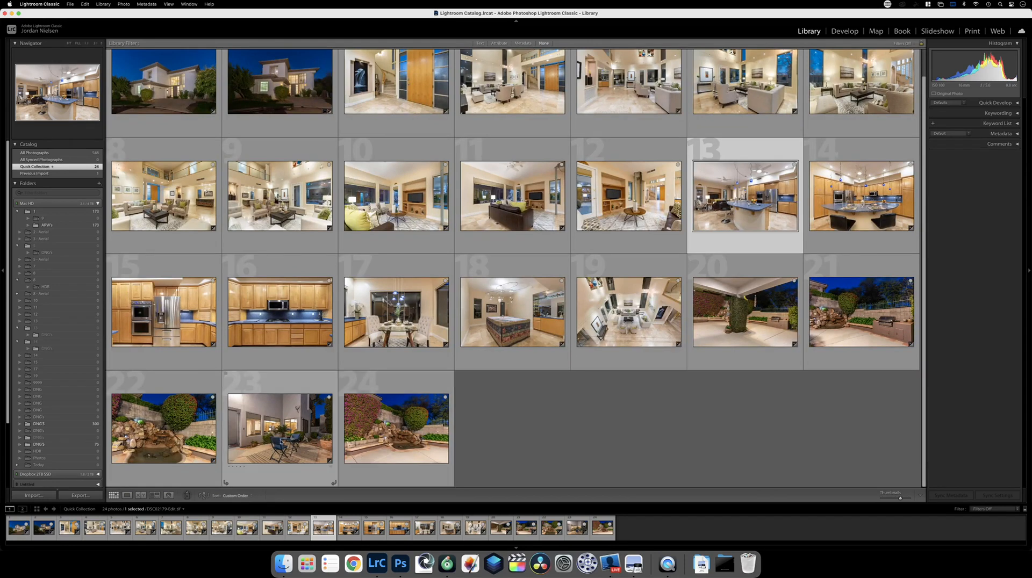
drag(280, 430, 435, 432)
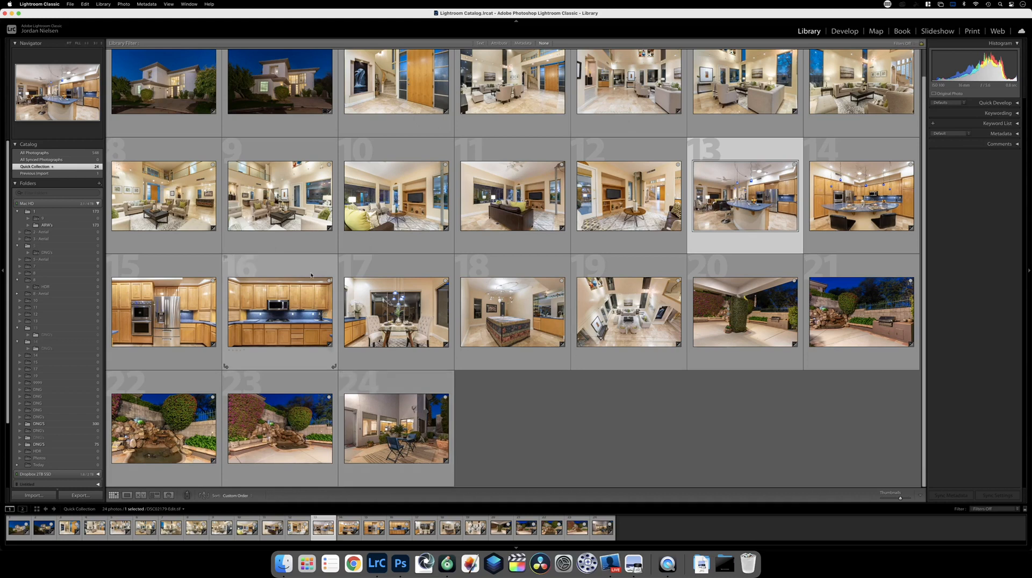
scroll(409, 235, up, 1)
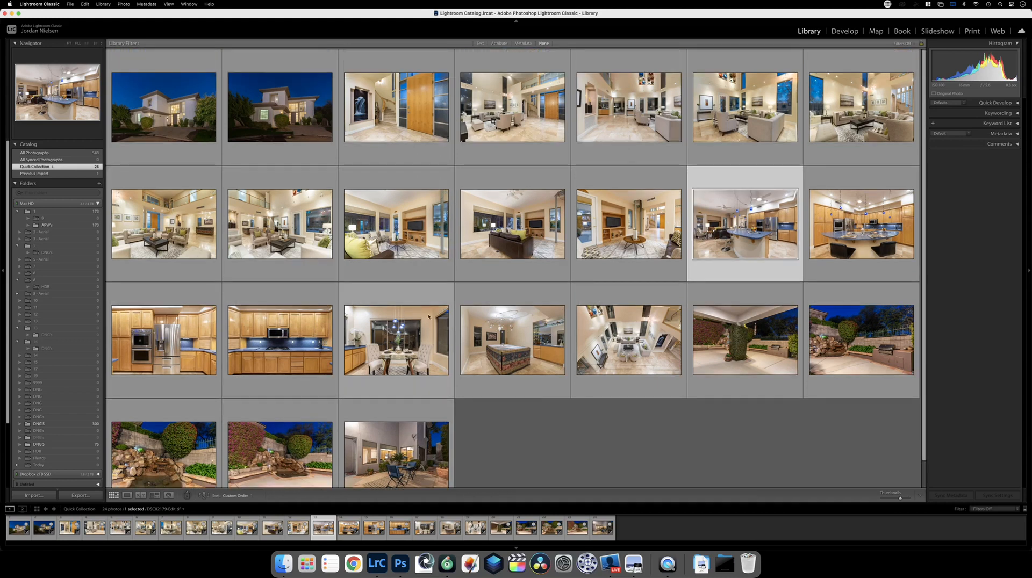
Enlarge the grid thumbnails and examine the reordered photos for consistent color across the rooms.
key(j)
drag(901, 501, 909, 499)
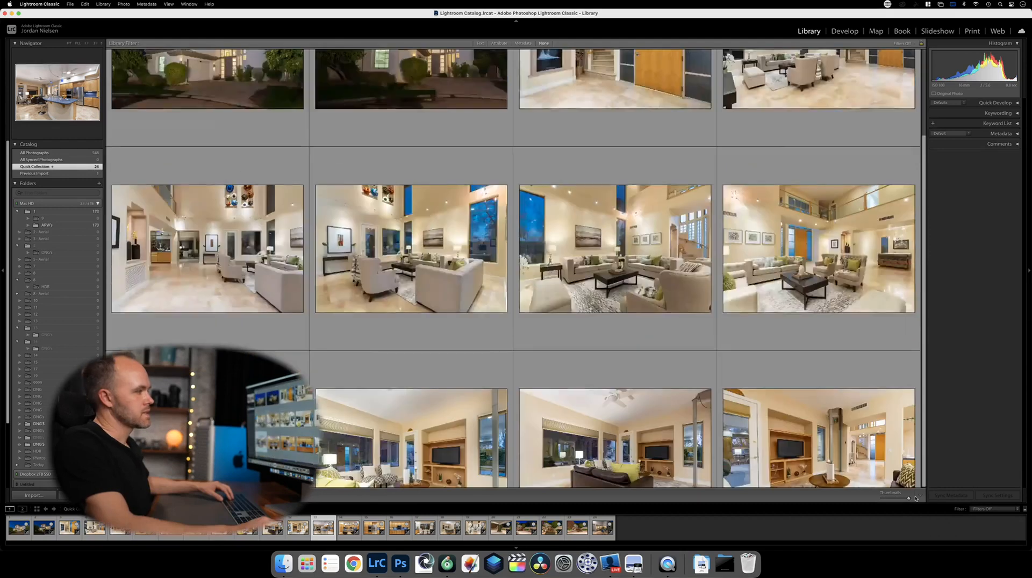
scroll(661, 318, up, 5)
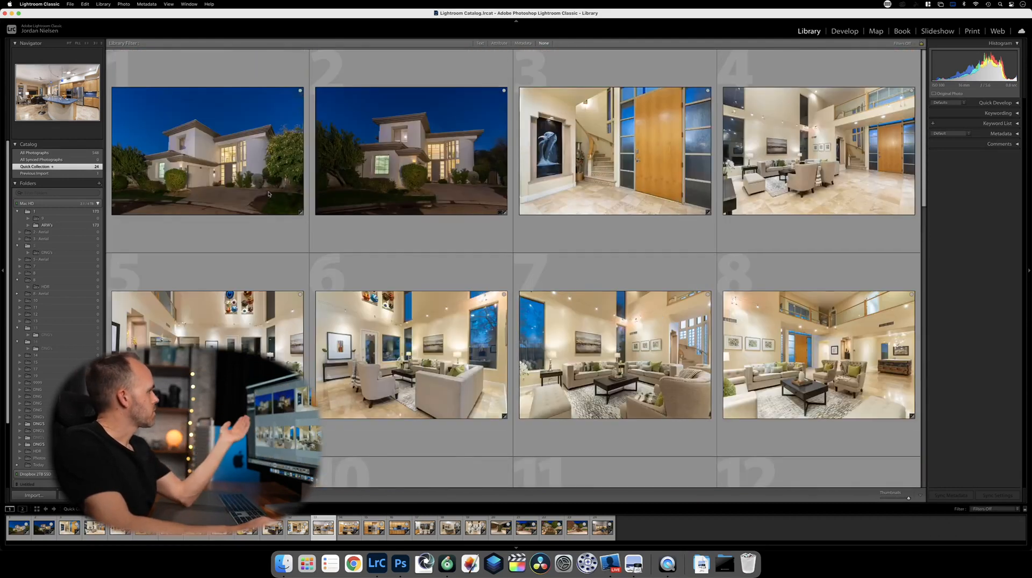
scroll(608, 200, down, 3)
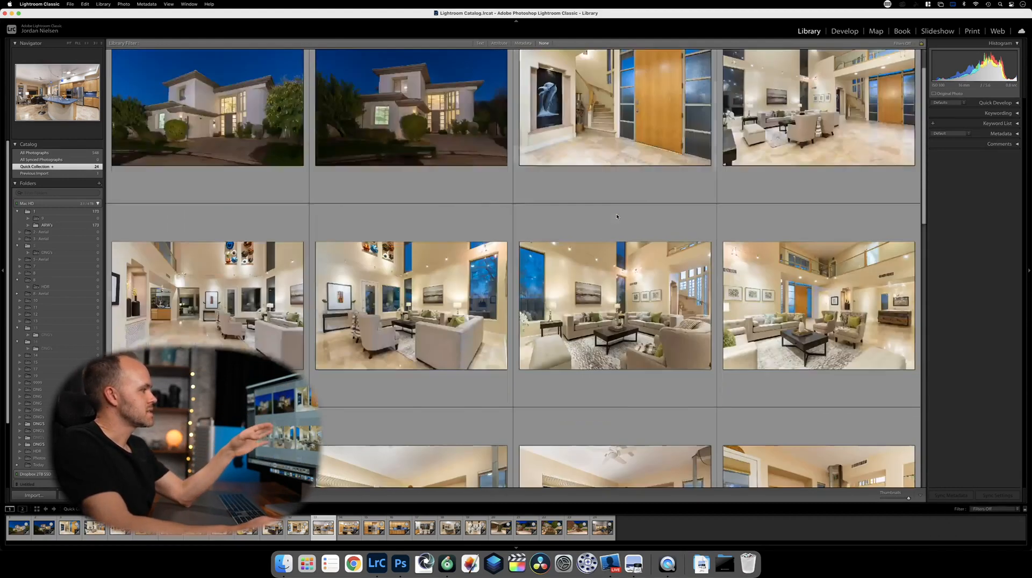
scroll(616, 219, down, 2)
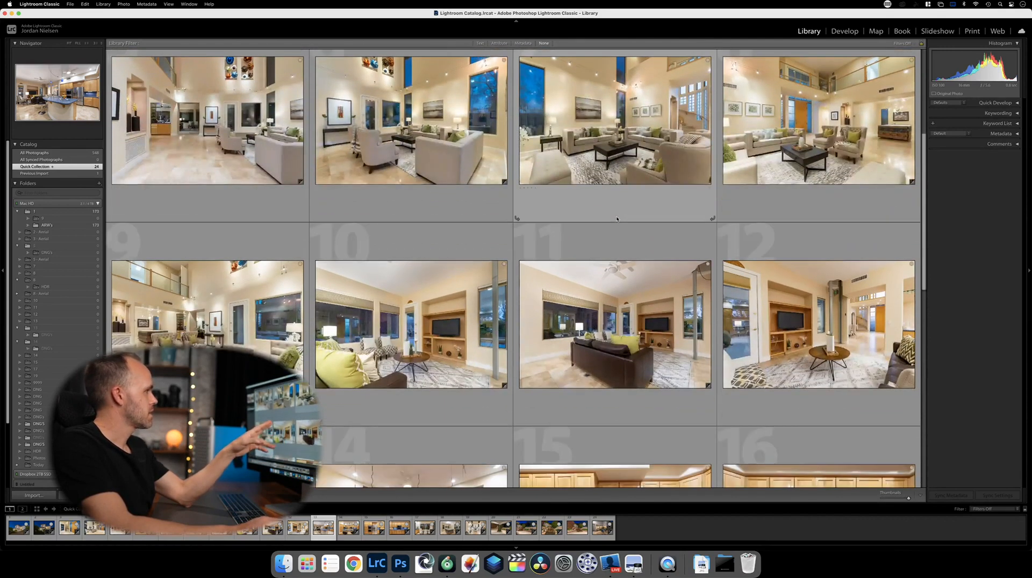
scroll(591, 228, up, 3)
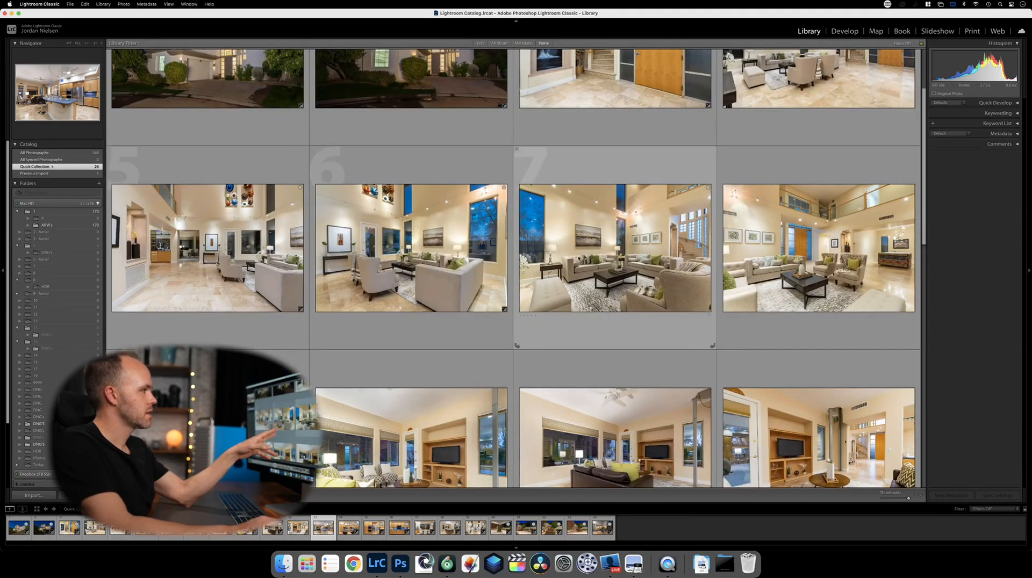
scroll(591, 268, down, 5)
scroll(593, 280, down, 10)
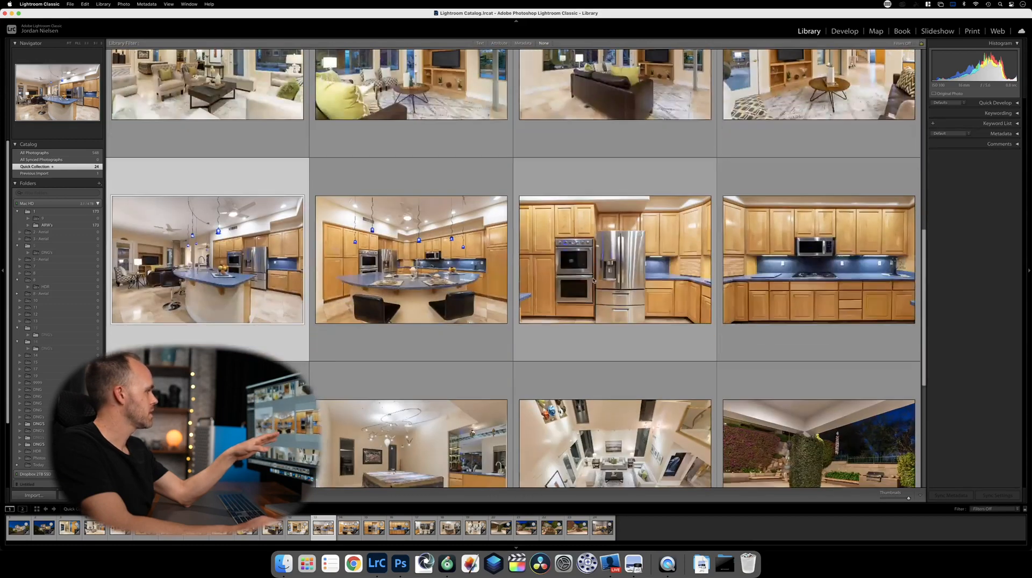
scroll(594, 280, up, 4)
scroll(594, 280, up, 8)
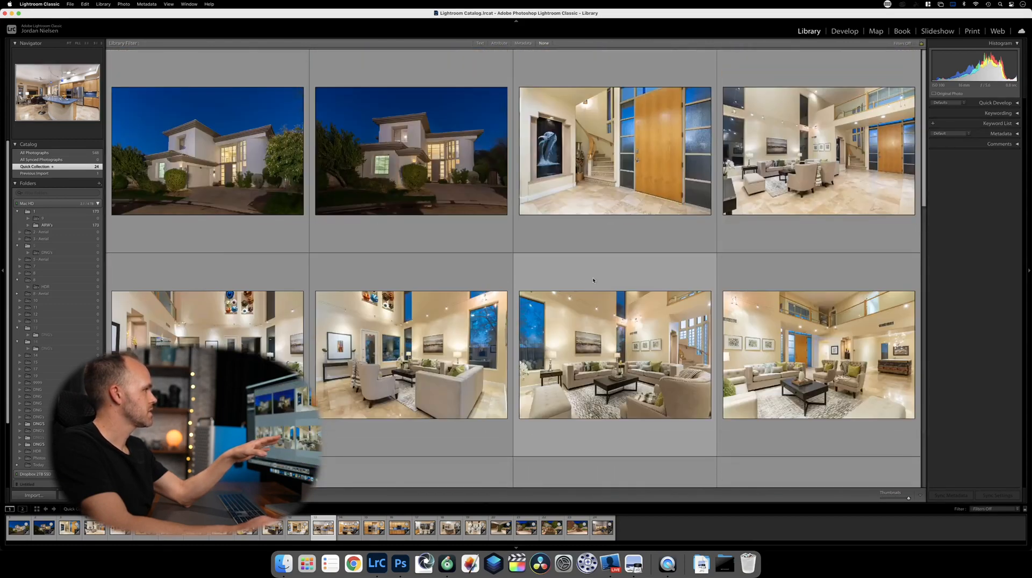
scroll(594, 281, down, 3)
Open the living room photo in position 6 in Develop and set its Temp to 2,850.
click(508, 349)
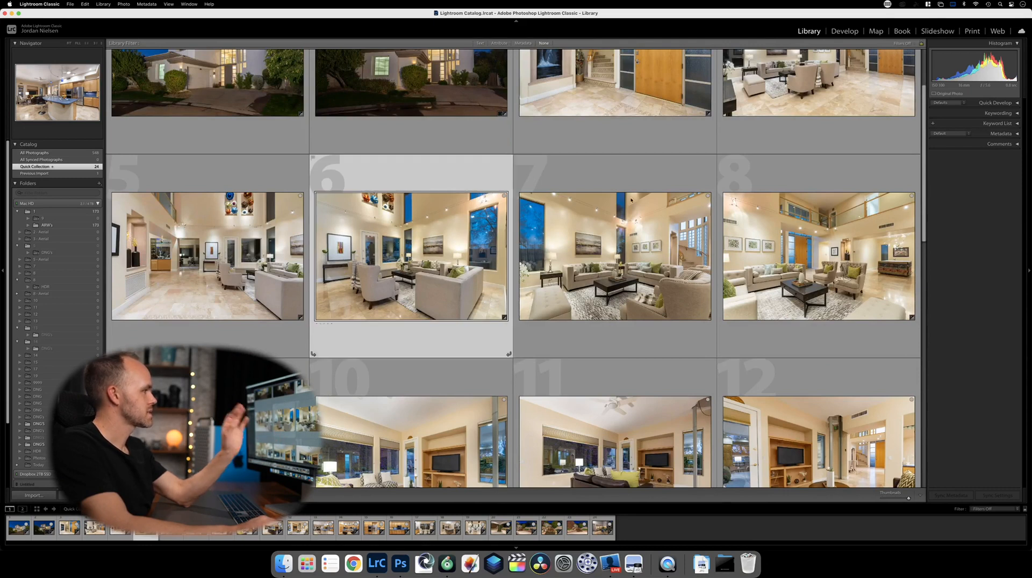
click(856, 32)
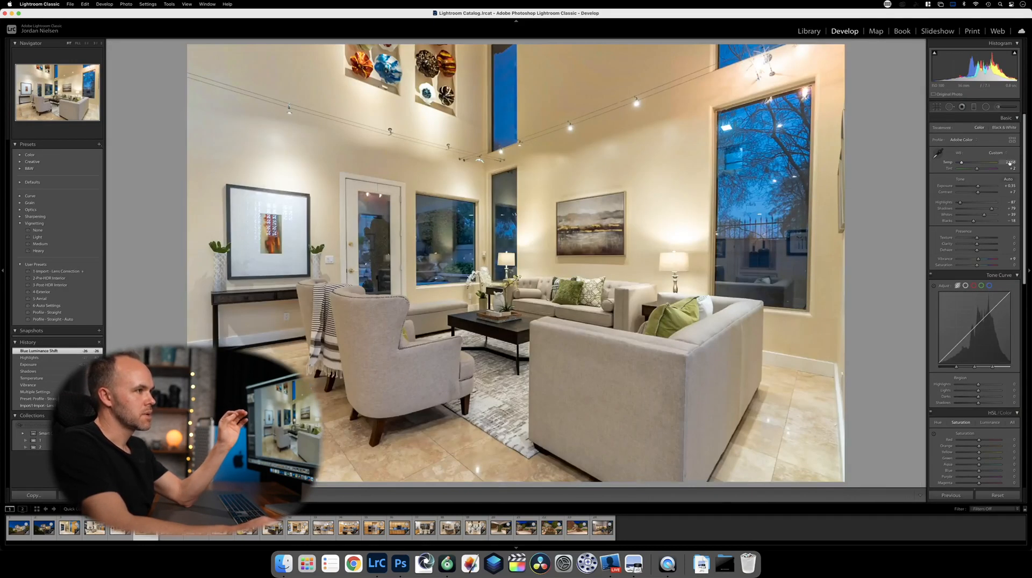
click(1009, 162)
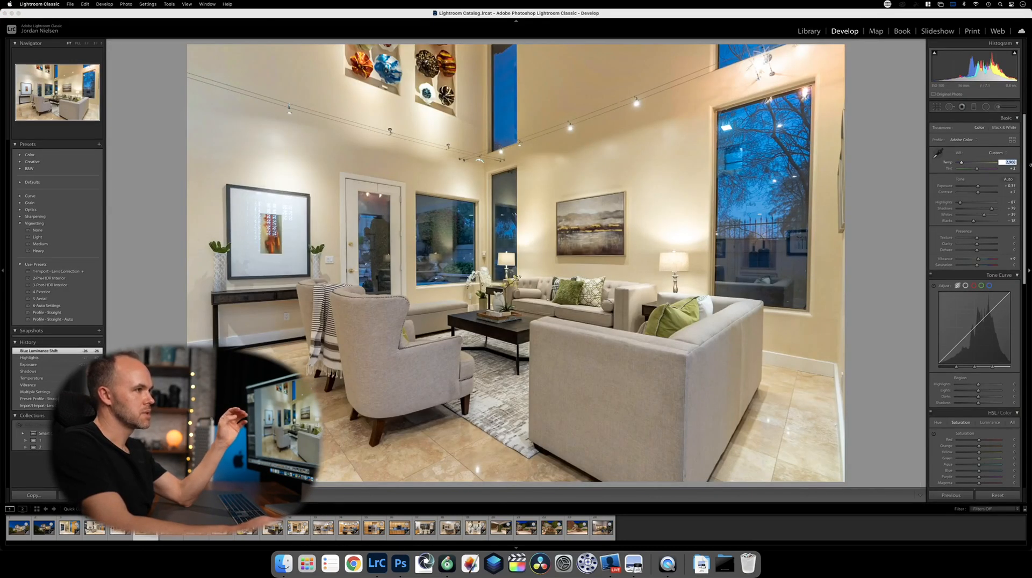
text(2,850)
key(Return)
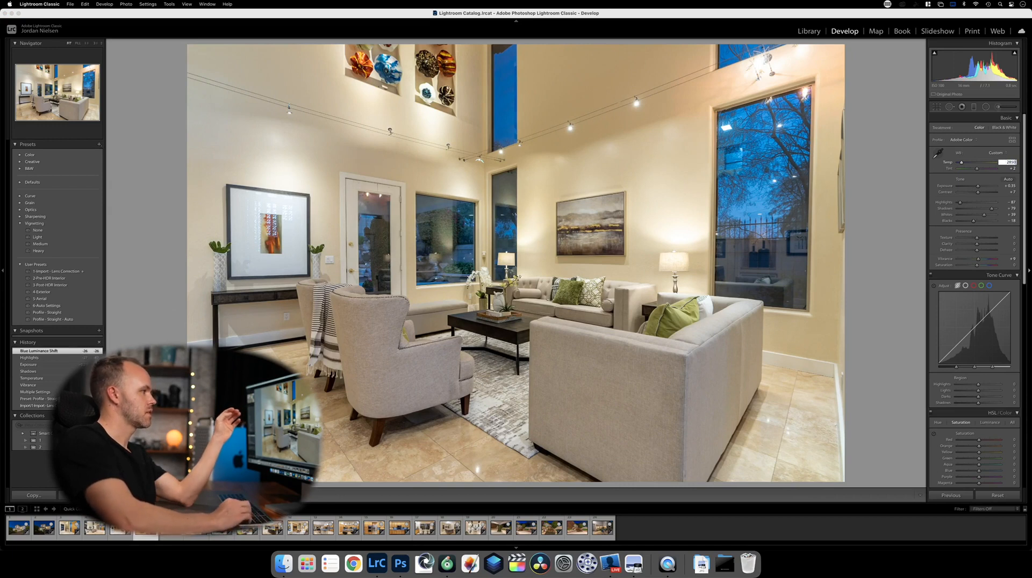
Cool the Temp slightly on the living room photo in position 7, and return to the grid.
key(Right)
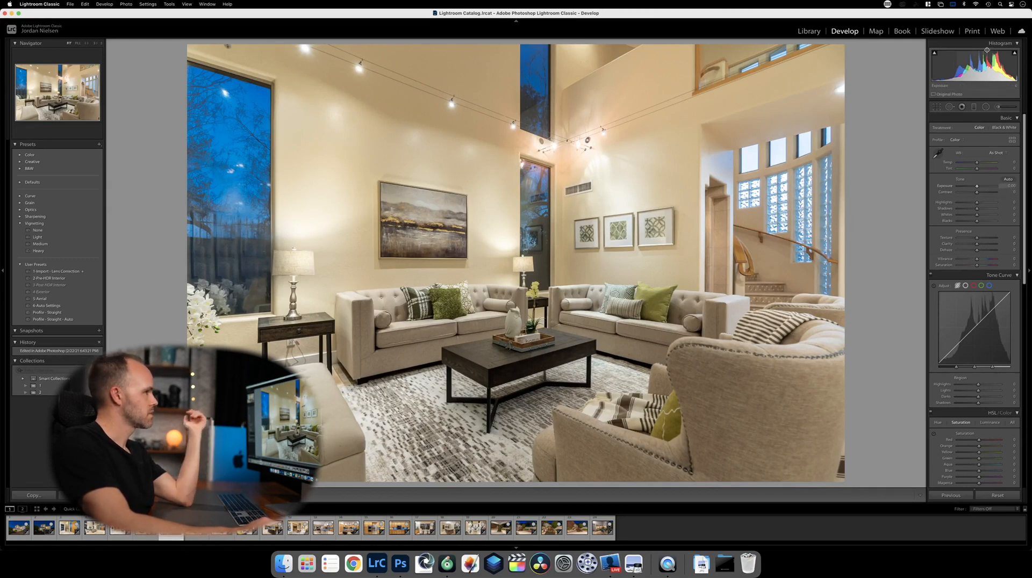
key(g)
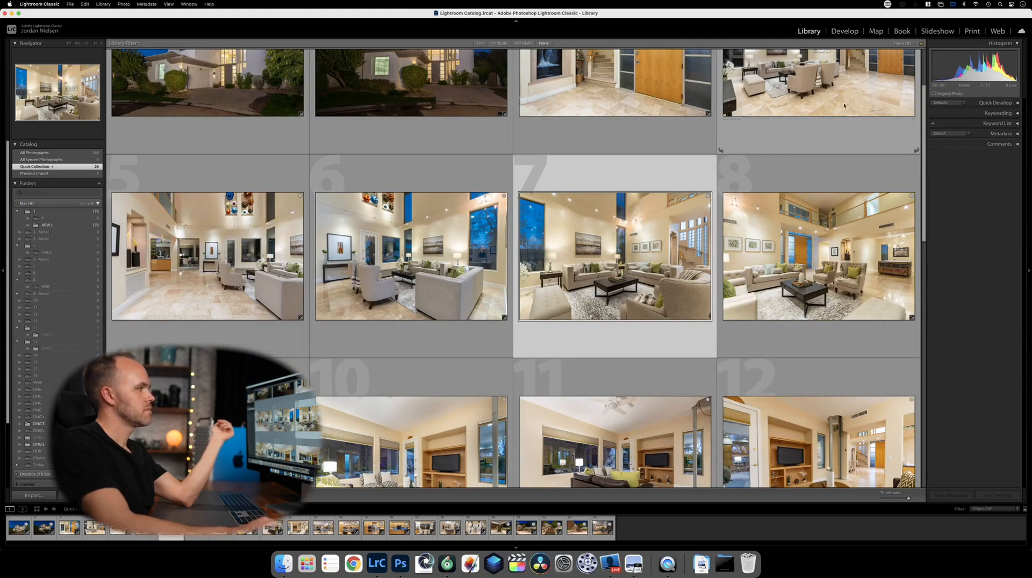
click(848, 32)
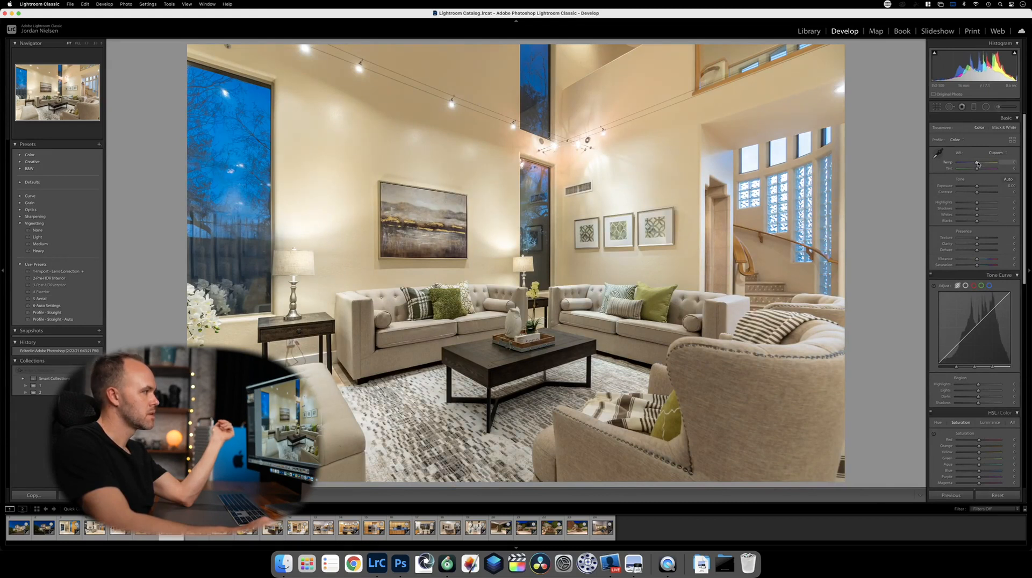
drag(977, 165, 976, 163)
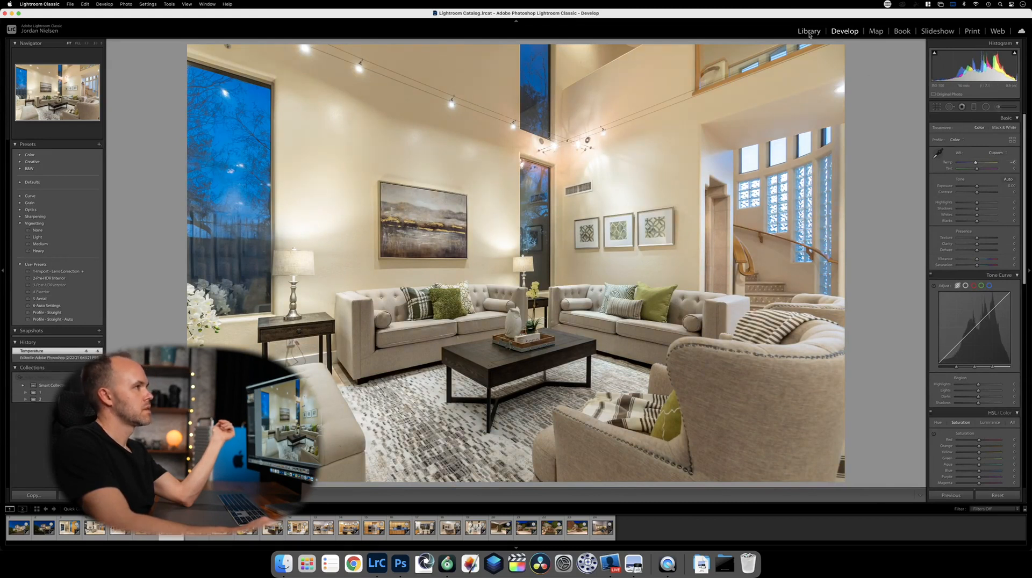
key(g)
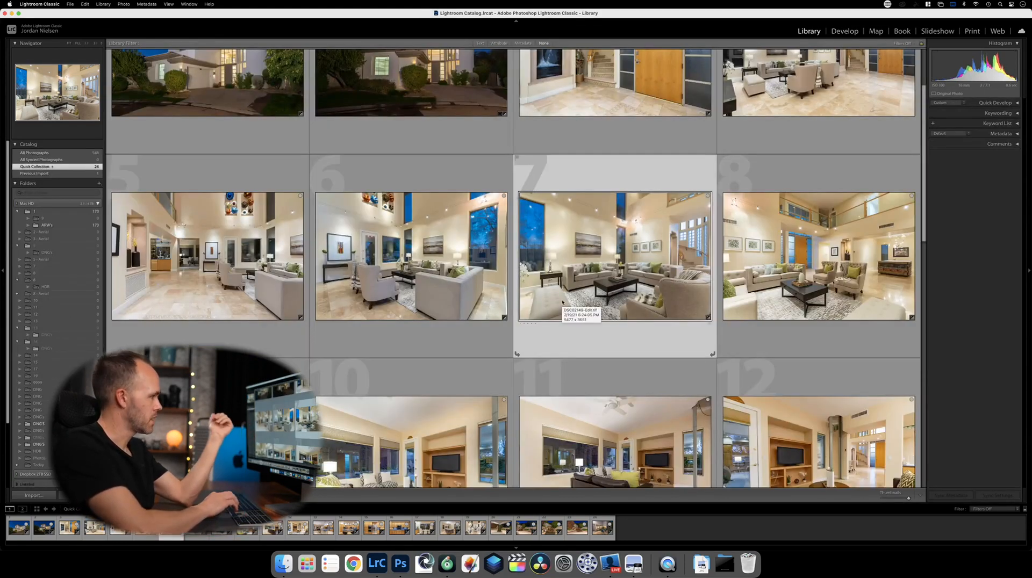
Examine the whole Quick Collection grid for consistent color, from the living room shots through the patio photos.
key(Right)
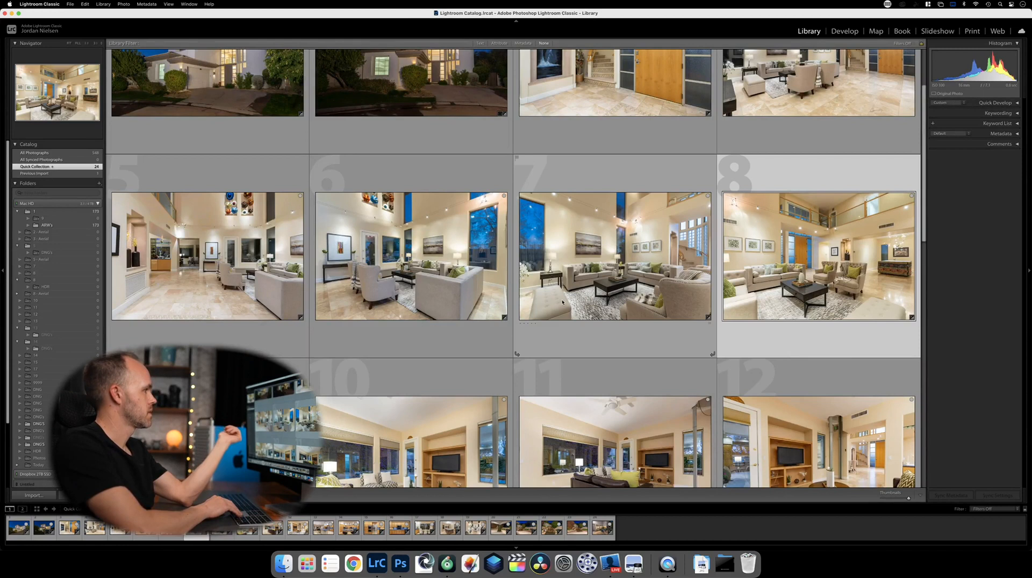
scroll(591, 268, up, 3)
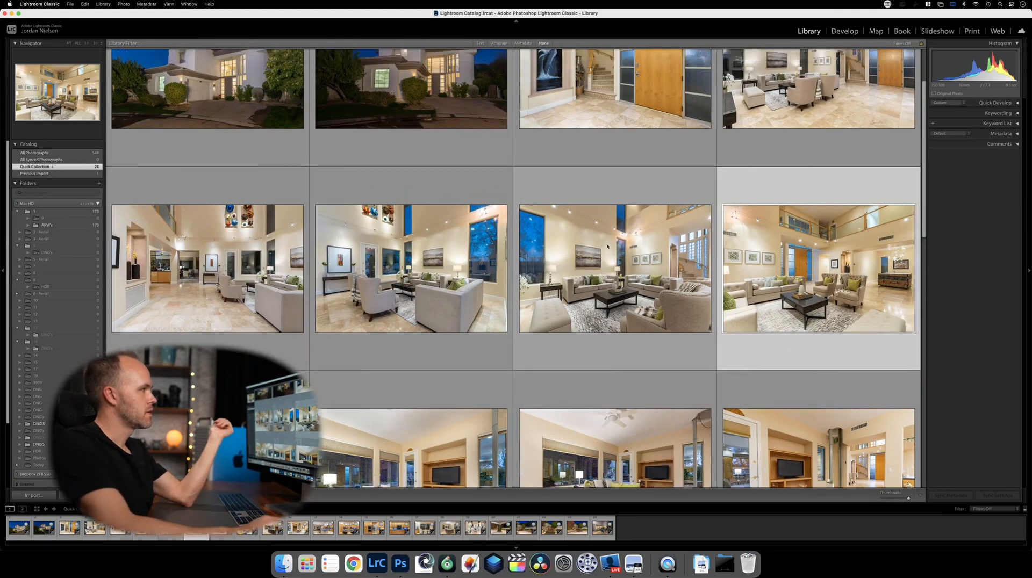
scroll(607, 246, down, 4)
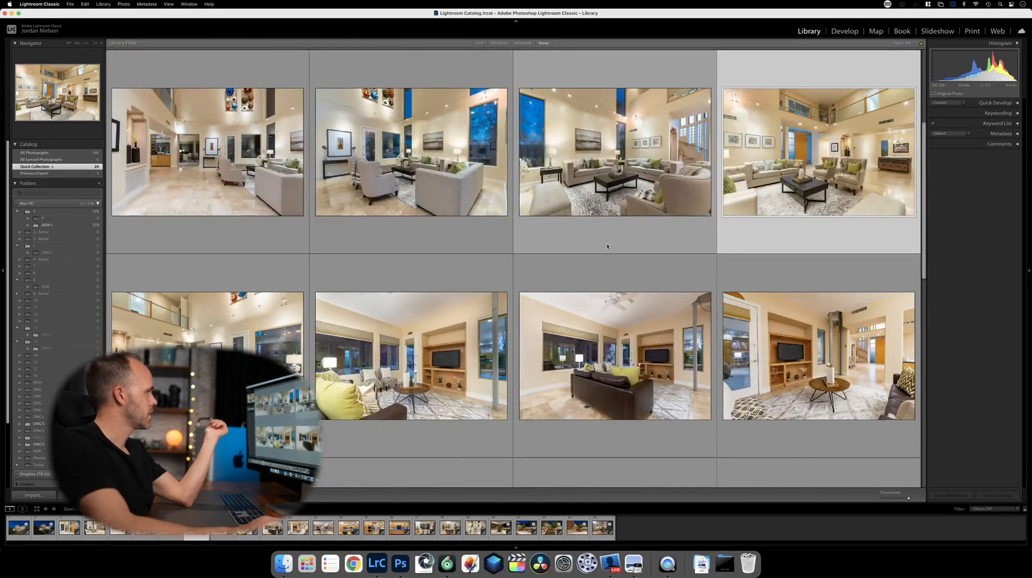
scroll(608, 246, down, 4)
scroll(608, 246, down, 5)
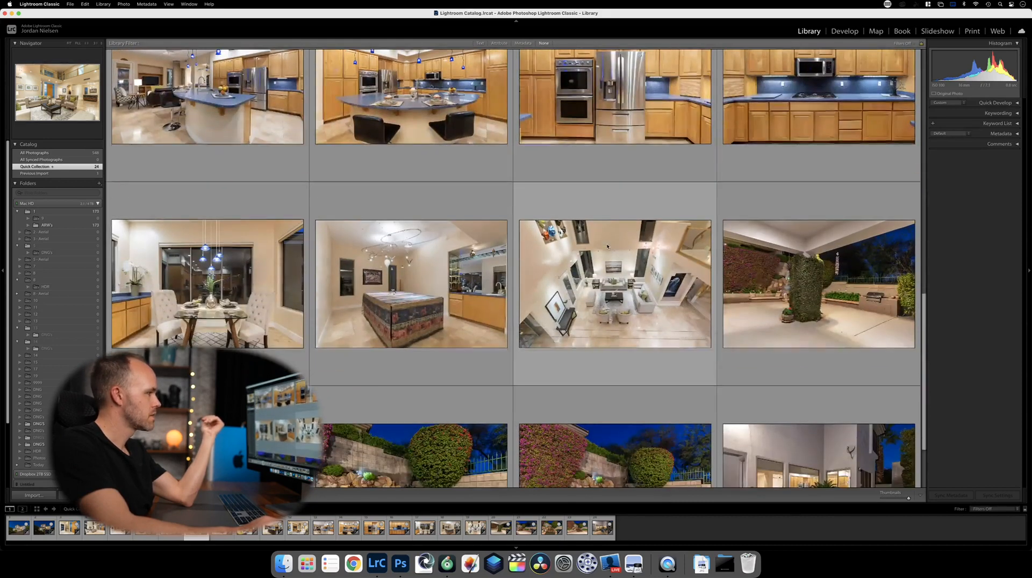
scroll(607, 246, down, 3)
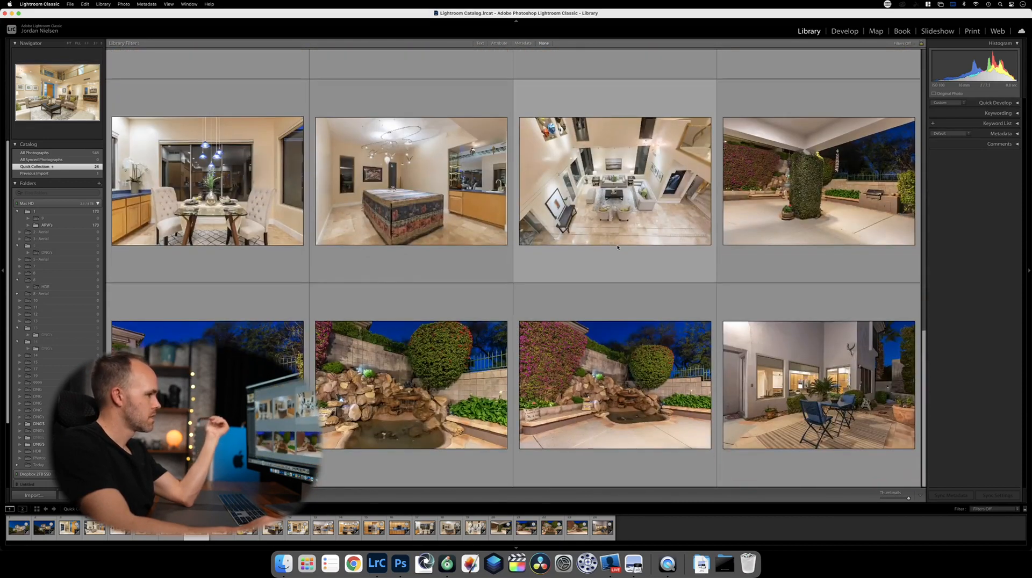
scroll(619, 242, up, 10)
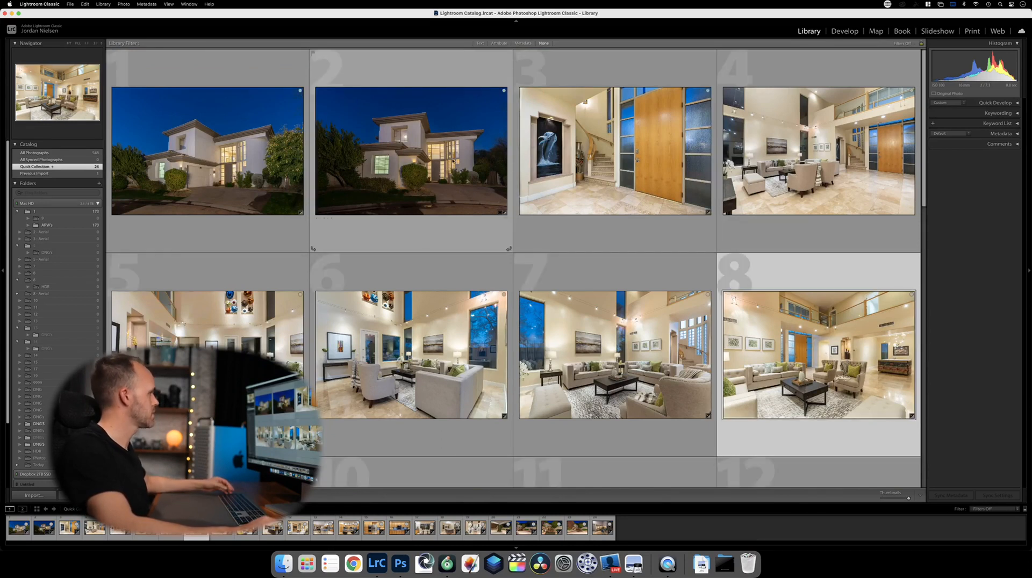
Fine-tune the Exposure of the front exterior photo in position 2, and return to the grid.
click(358, 173)
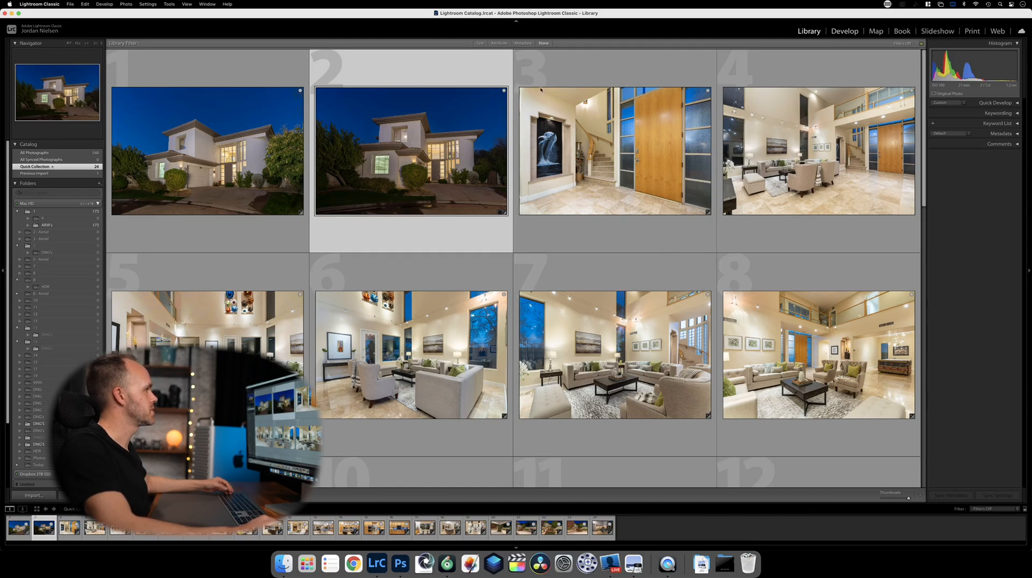
key(d)
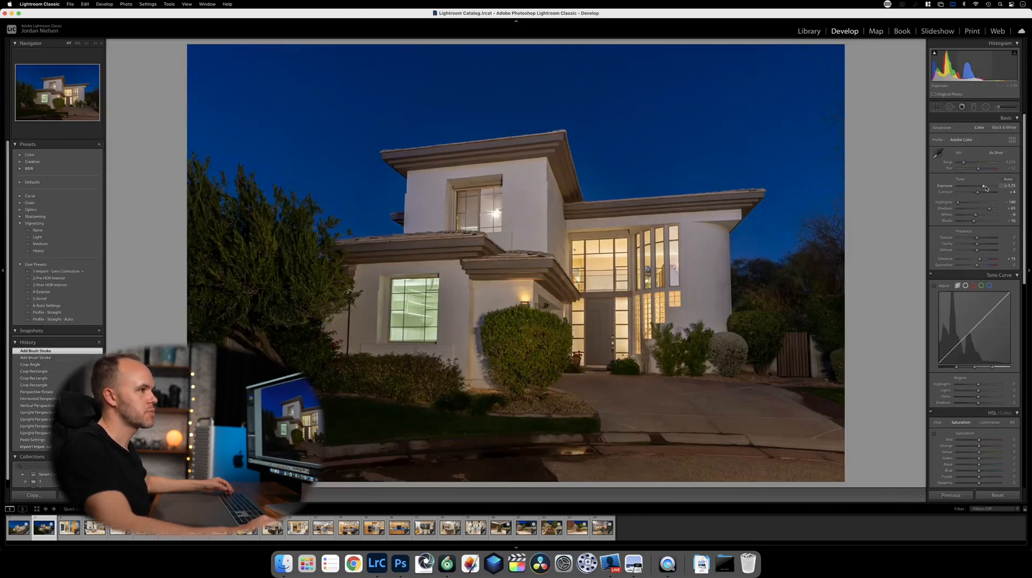
drag(985, 187, 985, 188)
key(g)
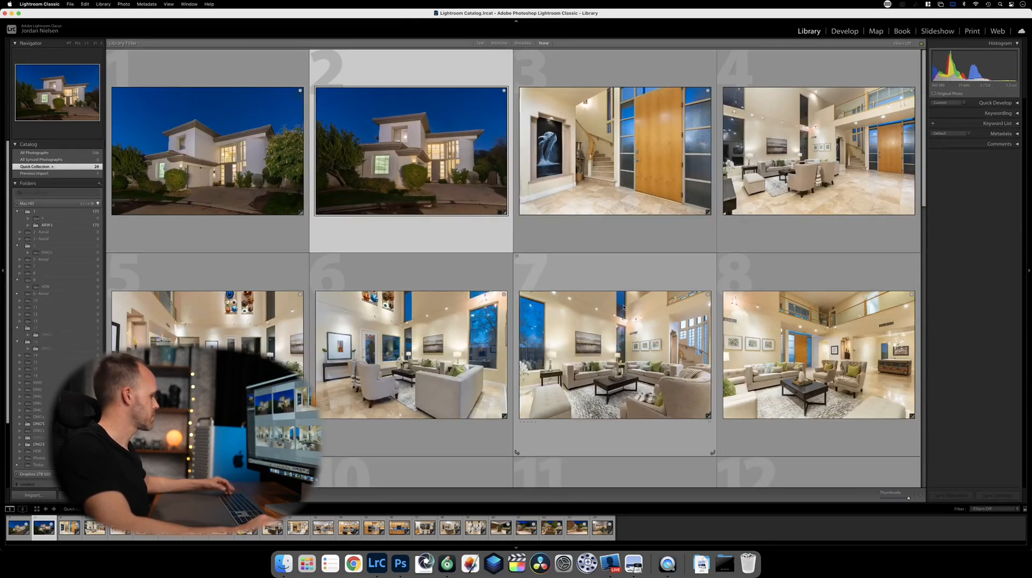
Start an export of all 24 photos, and choose a new folder named Finished inside folder 3 as the destination.
key(super+a)
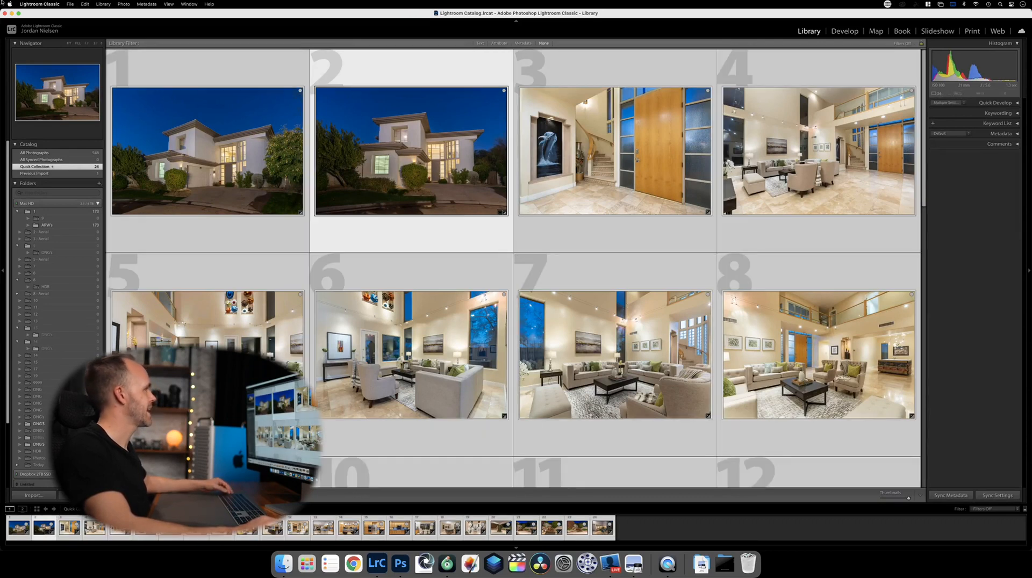
click(70, 4)
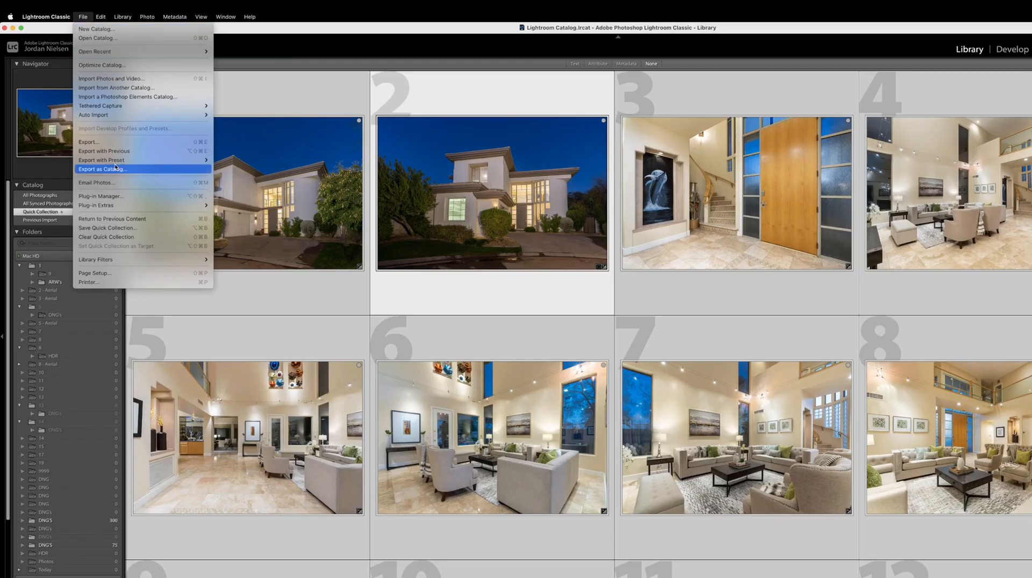
click(123, 144)
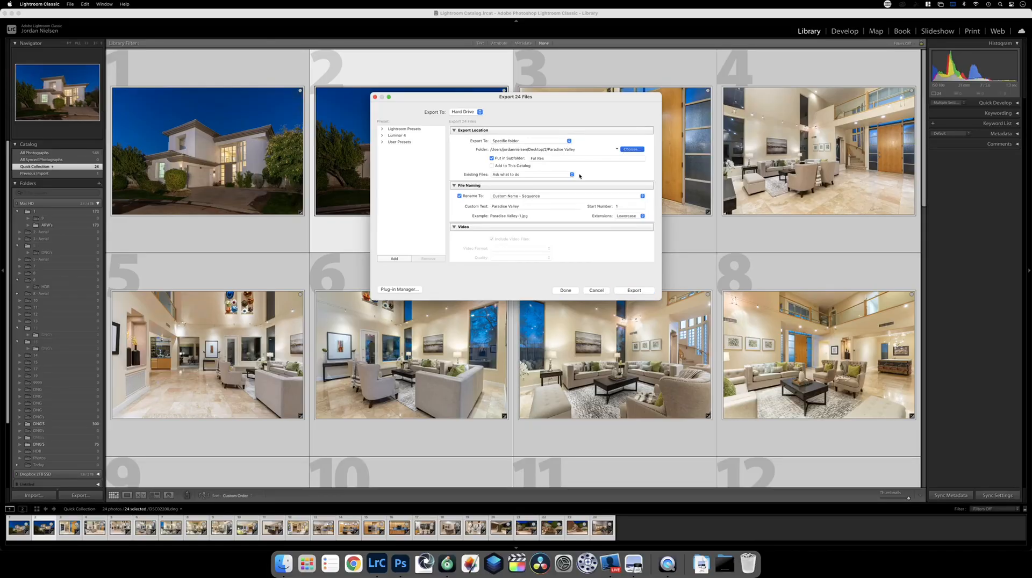
click(632, 149)
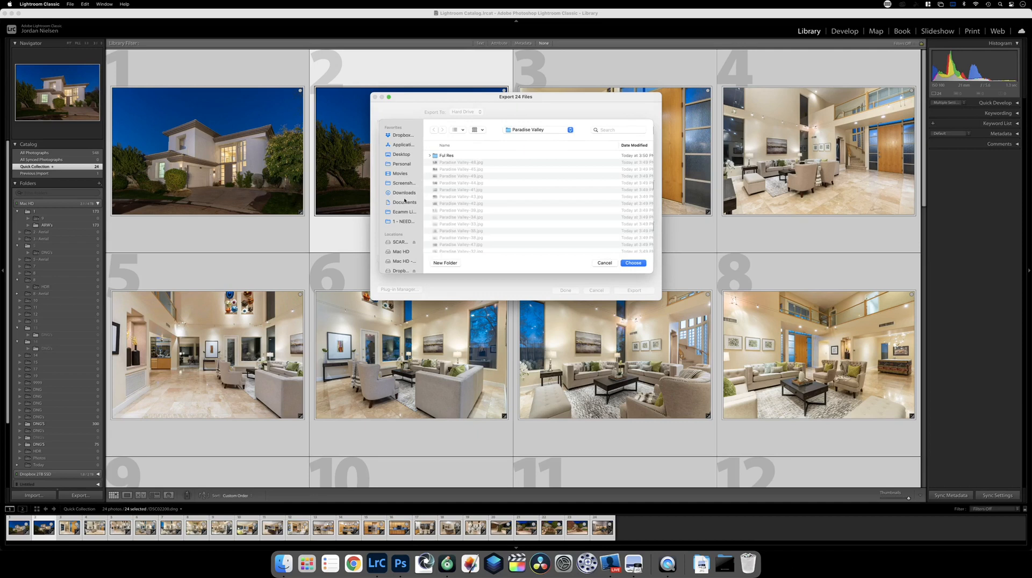
double_click(441, 156)
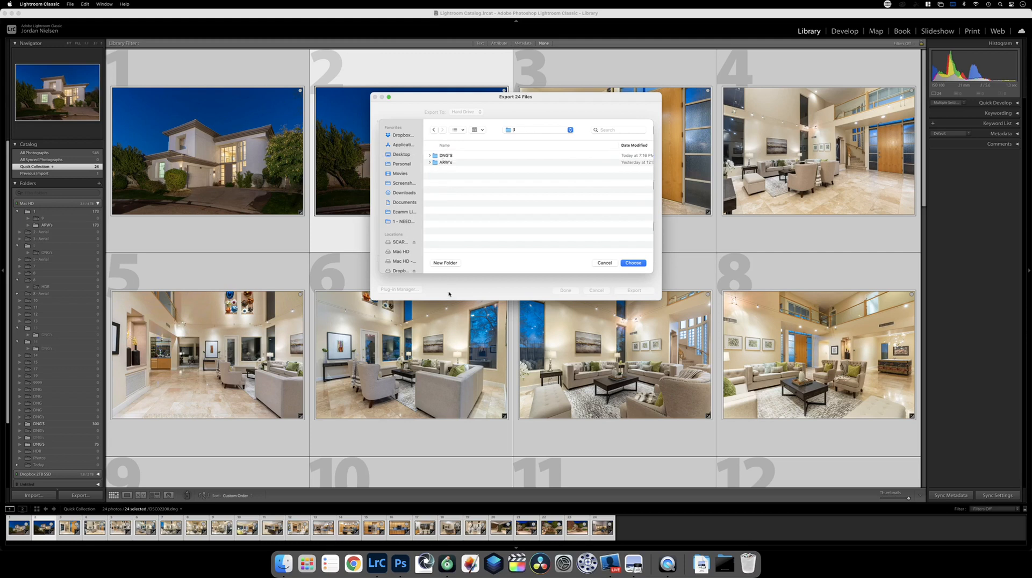
click(445, 263)
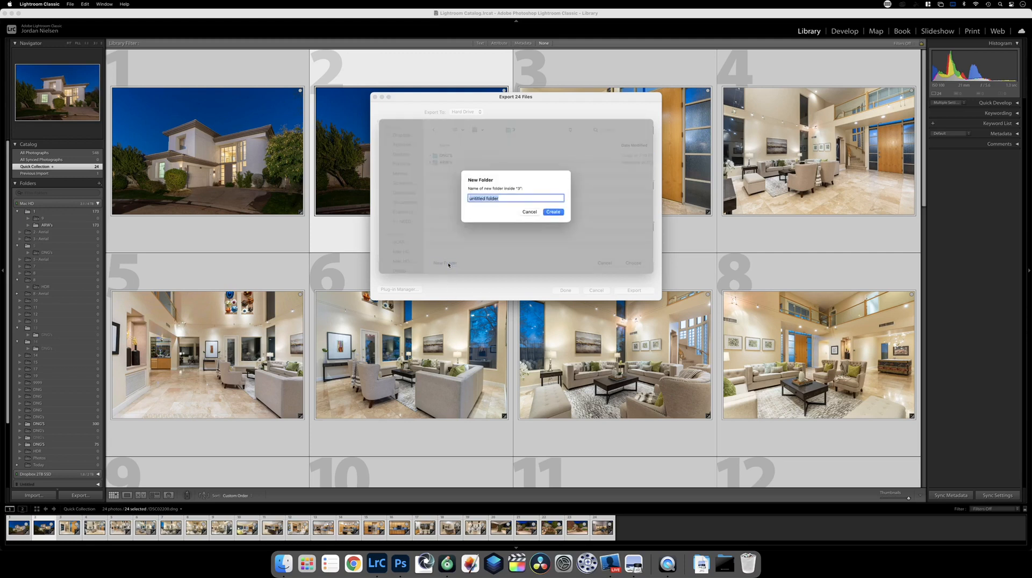
key(Return)
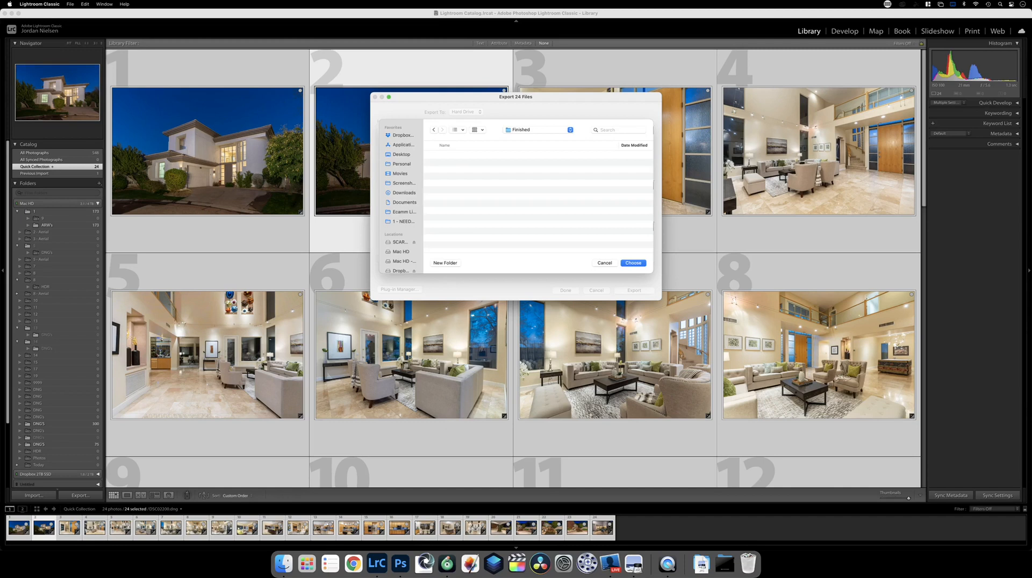
click(629, 261)
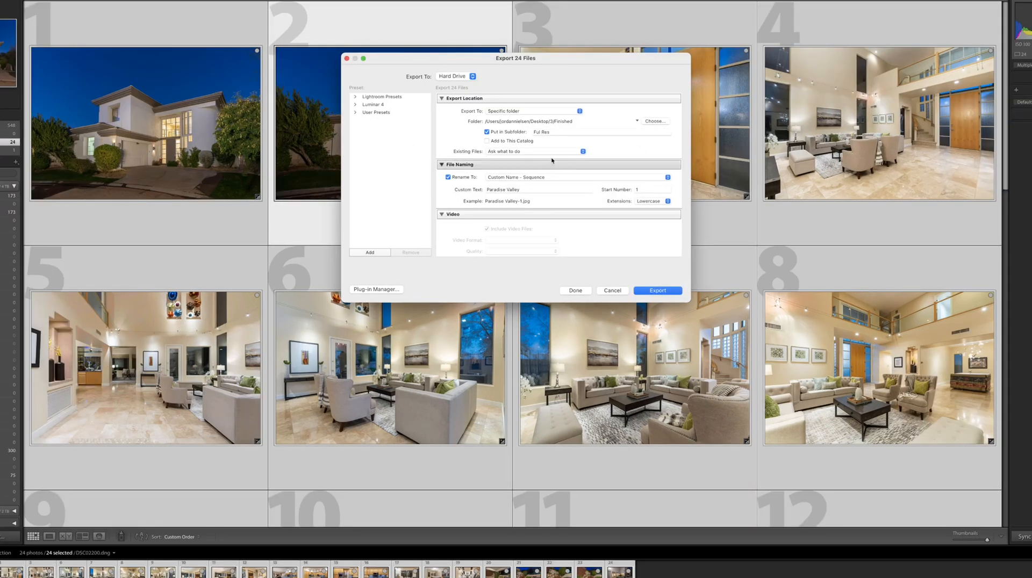
Review the export settings and export the photos as unresized sRGB JPEGs into the Ful Res subfolder, named Paradise Valley with a sequence number.
scroll(593, 167, down, 5)
scroll(592, 167, down, 2)
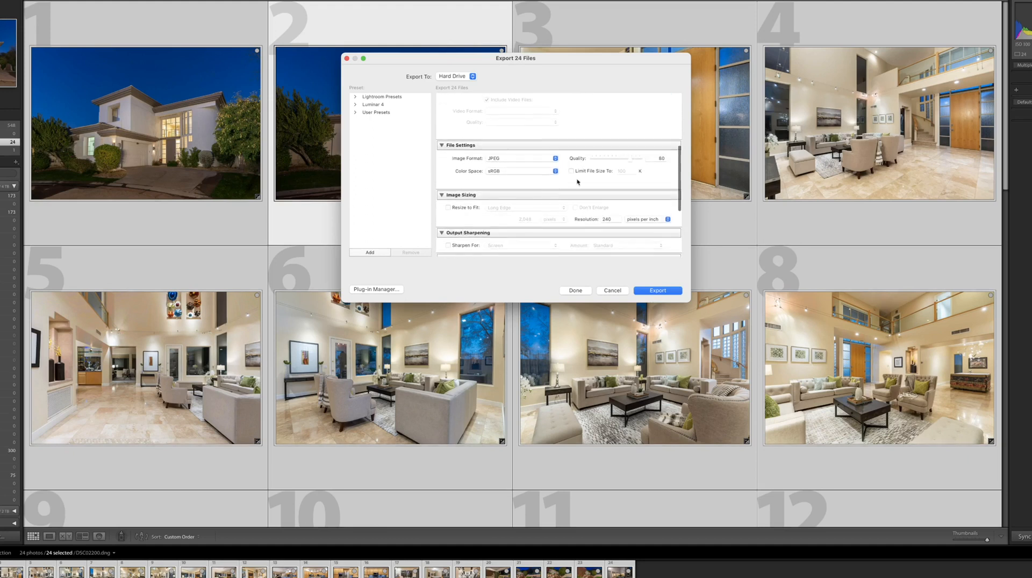
scroll(613, 171, down, 6)
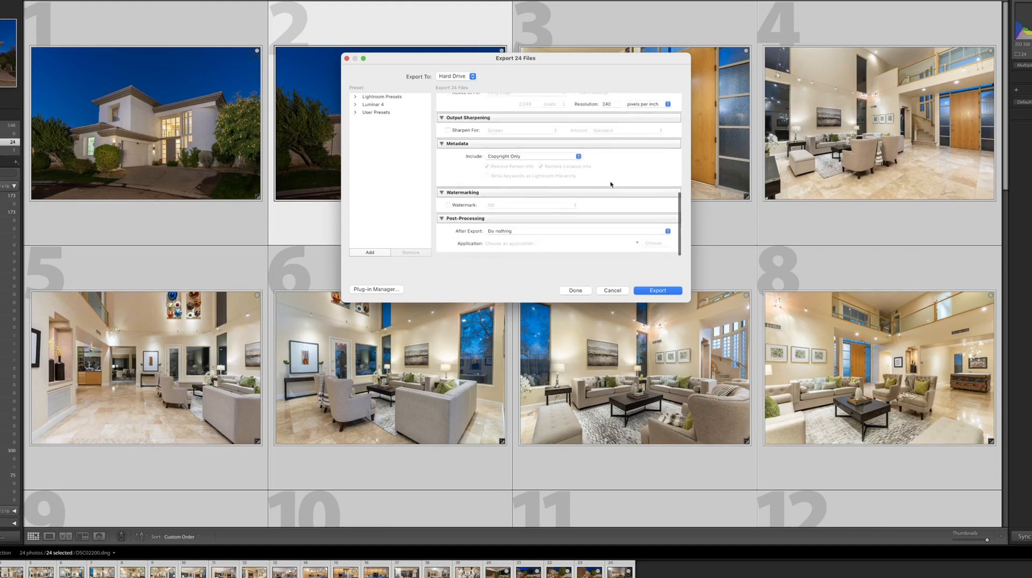
click(658, 291)
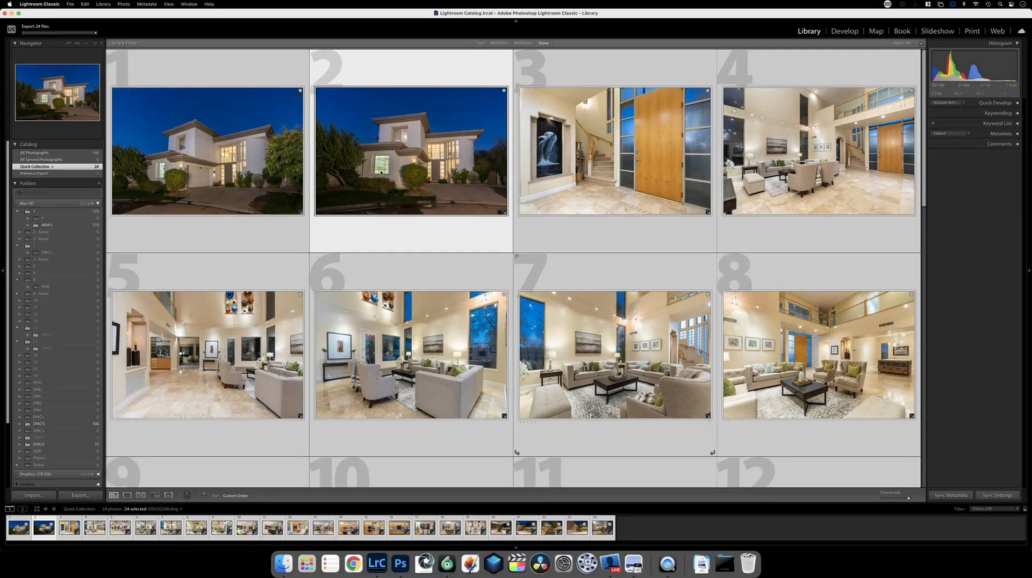
Export the photos again directly into Finished without a subfolder, resized to 2,048 pixels on the long edge.
click(71, 4)
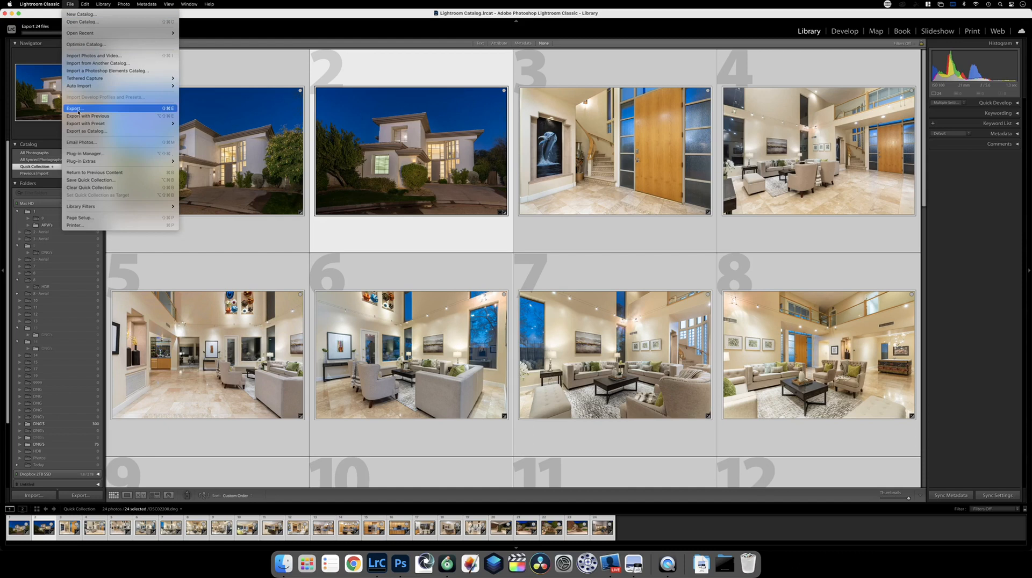
click(176, 108)
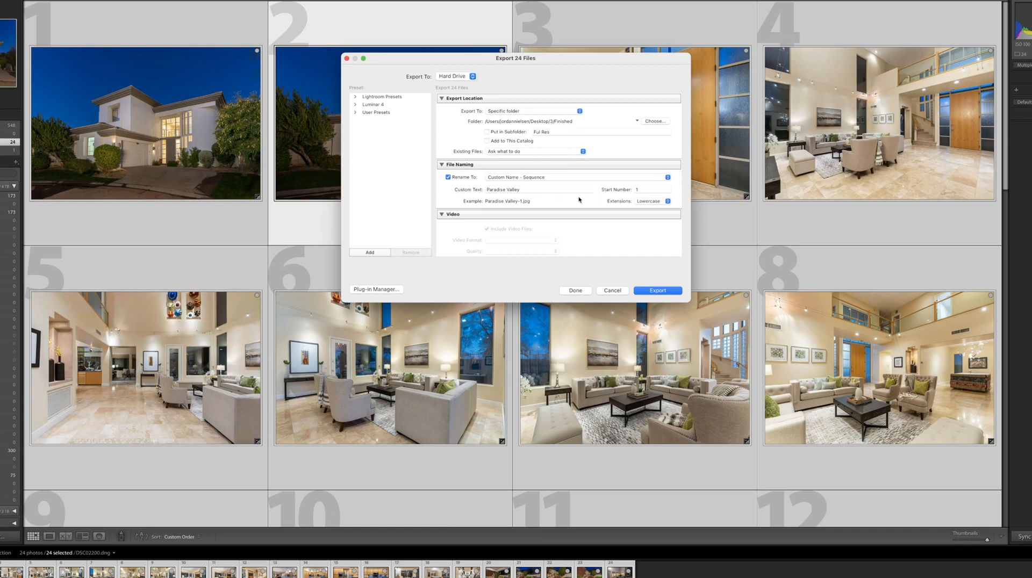
scroll(579, 199, down, 10)
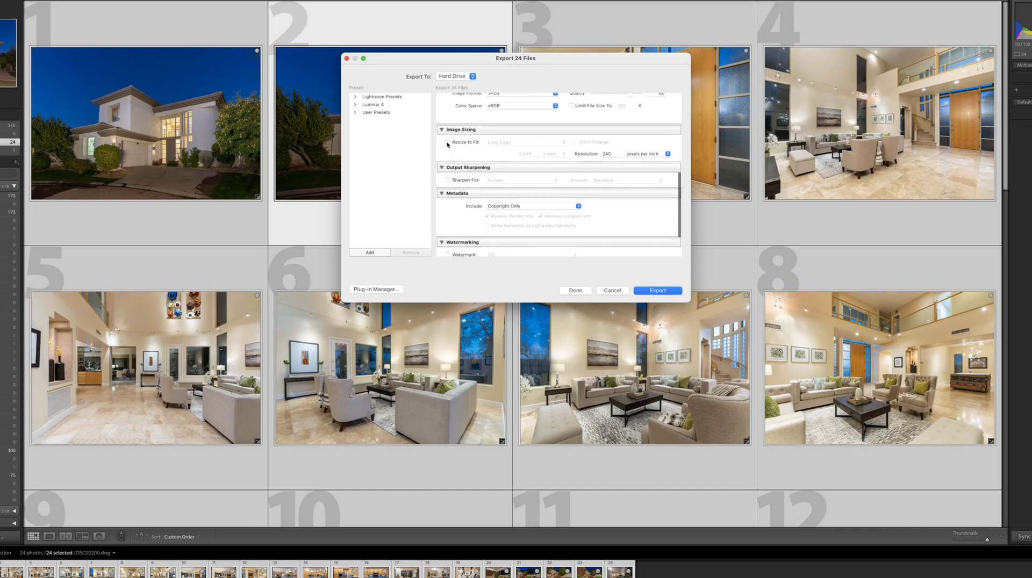
scroll(606, 152, up, 3)
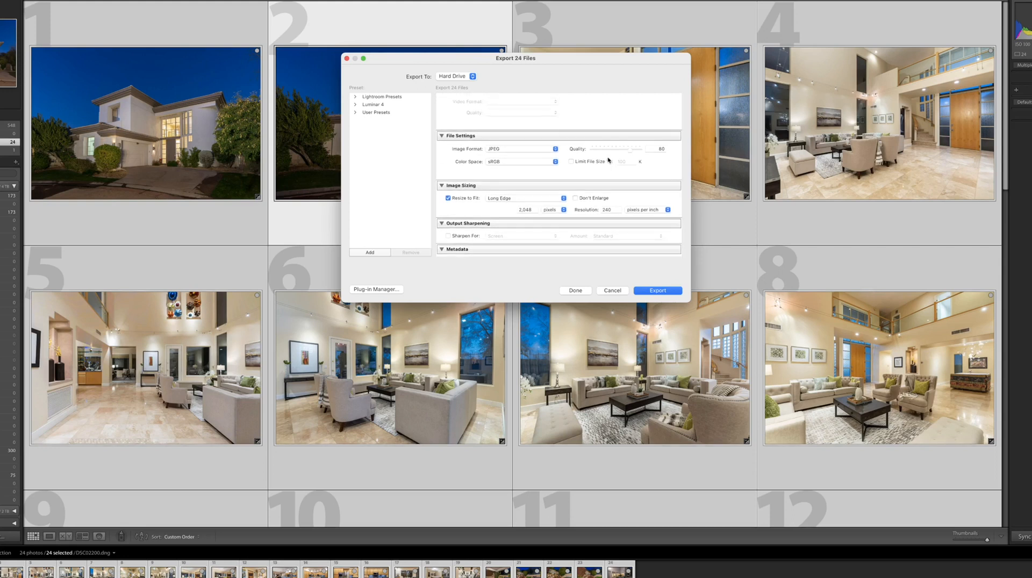
scroll(609, 161, down, 5)
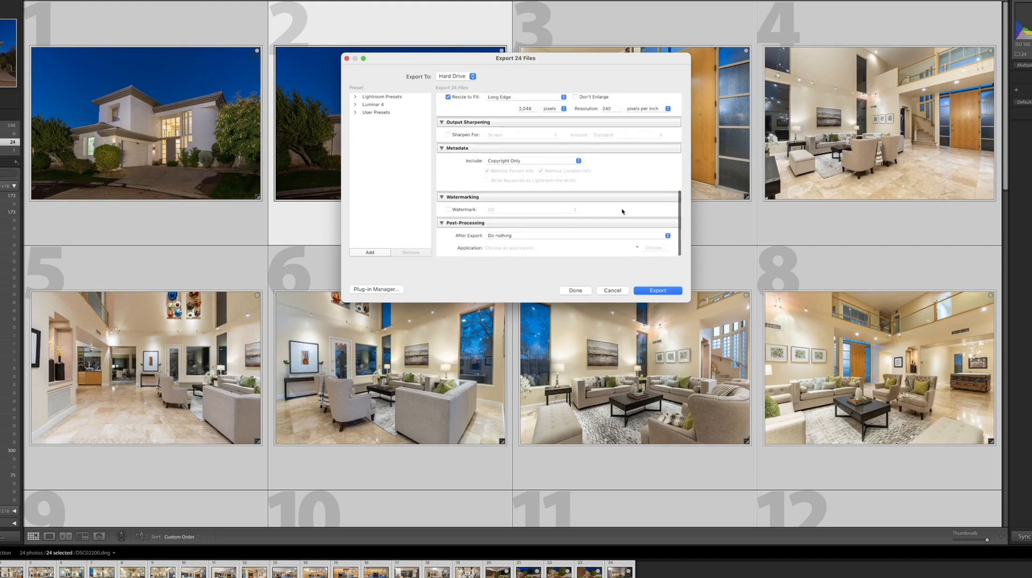
click(667, 294)
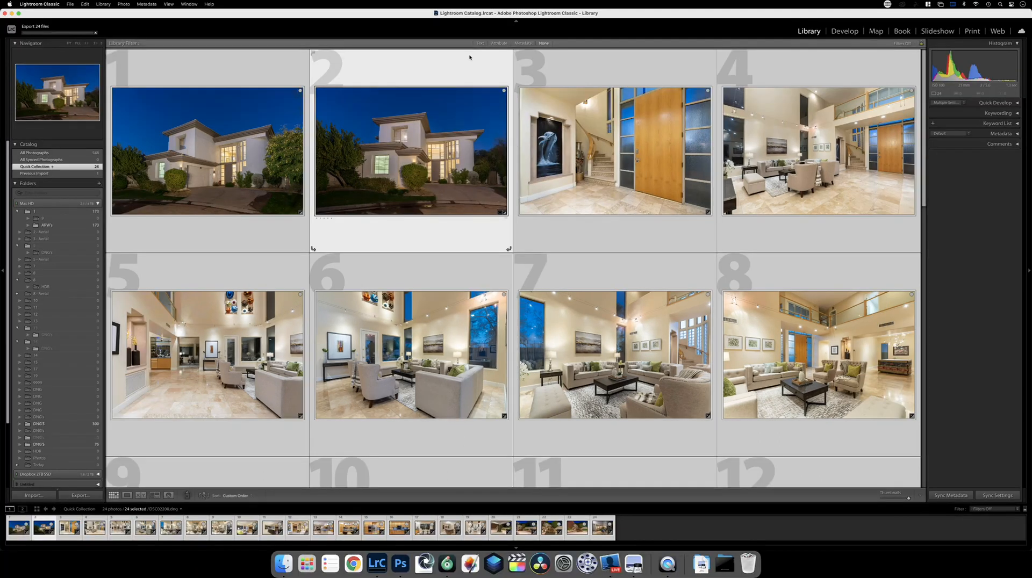